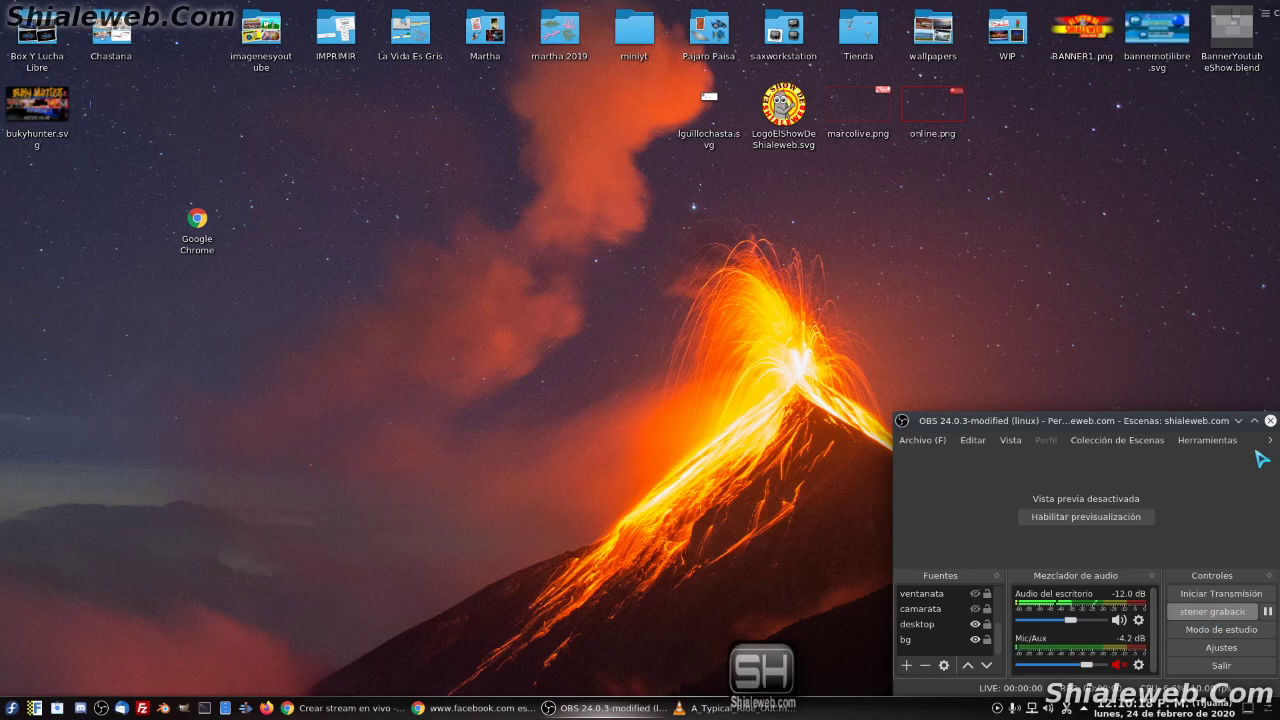
Minimize OBS and launch Inkscape by searching 'Inksca' in the KDE launcher.
click(1239, 421)
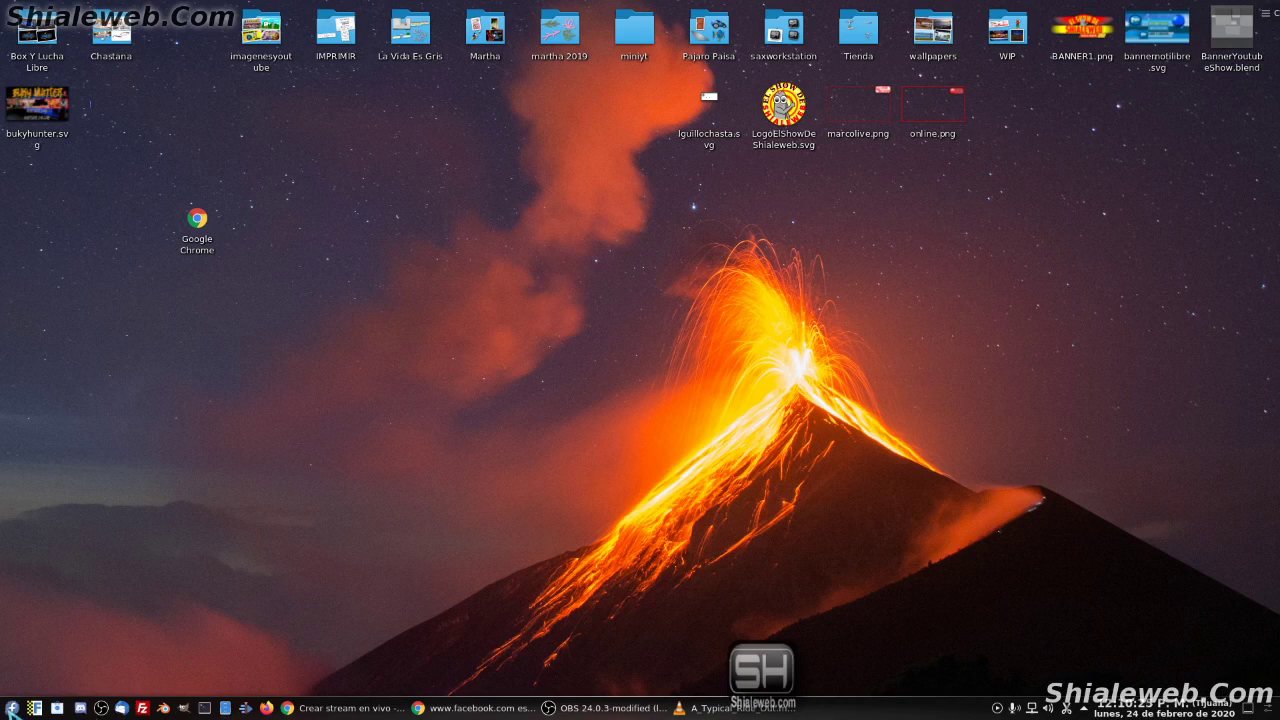
click(13, 708)
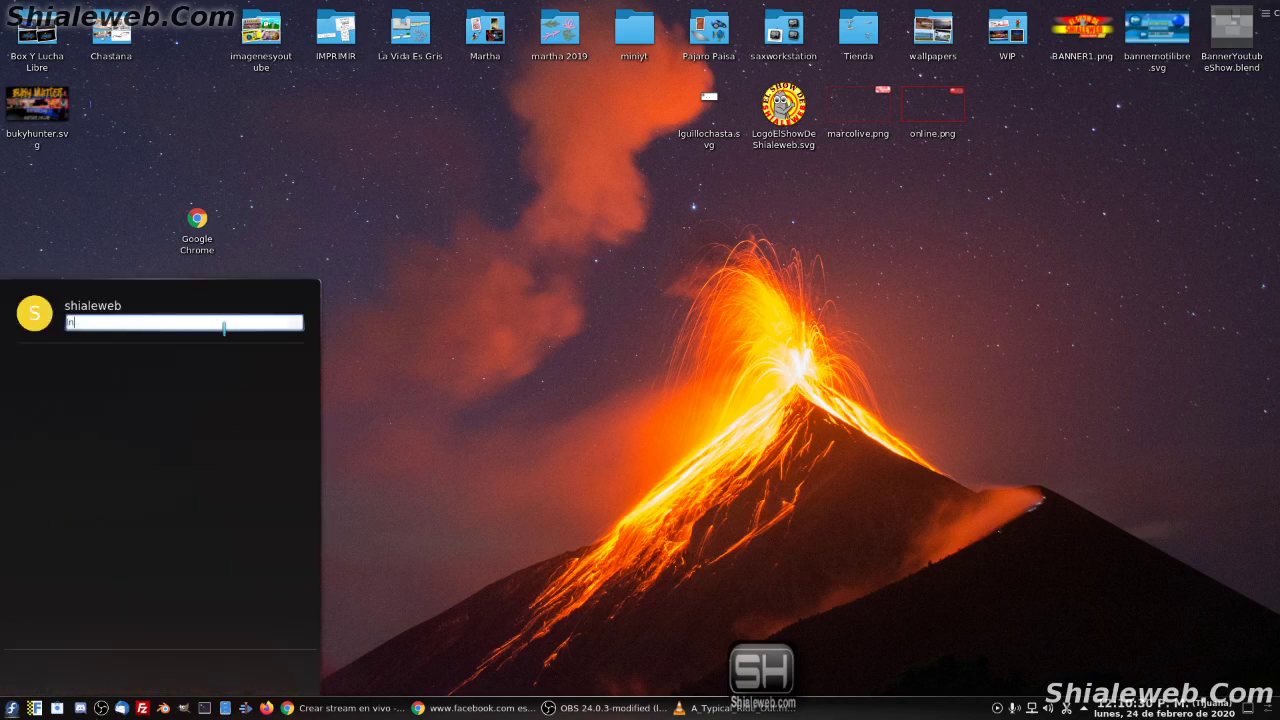
text(Inksca)
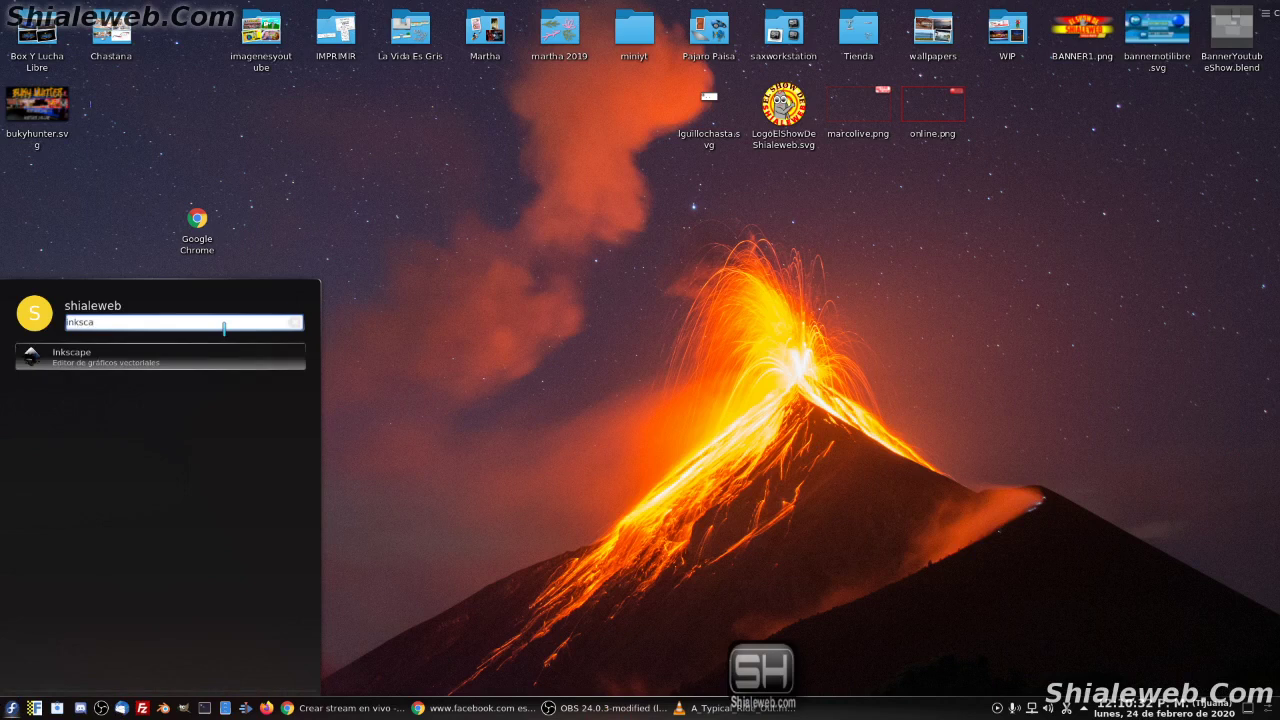
click(62, 362)
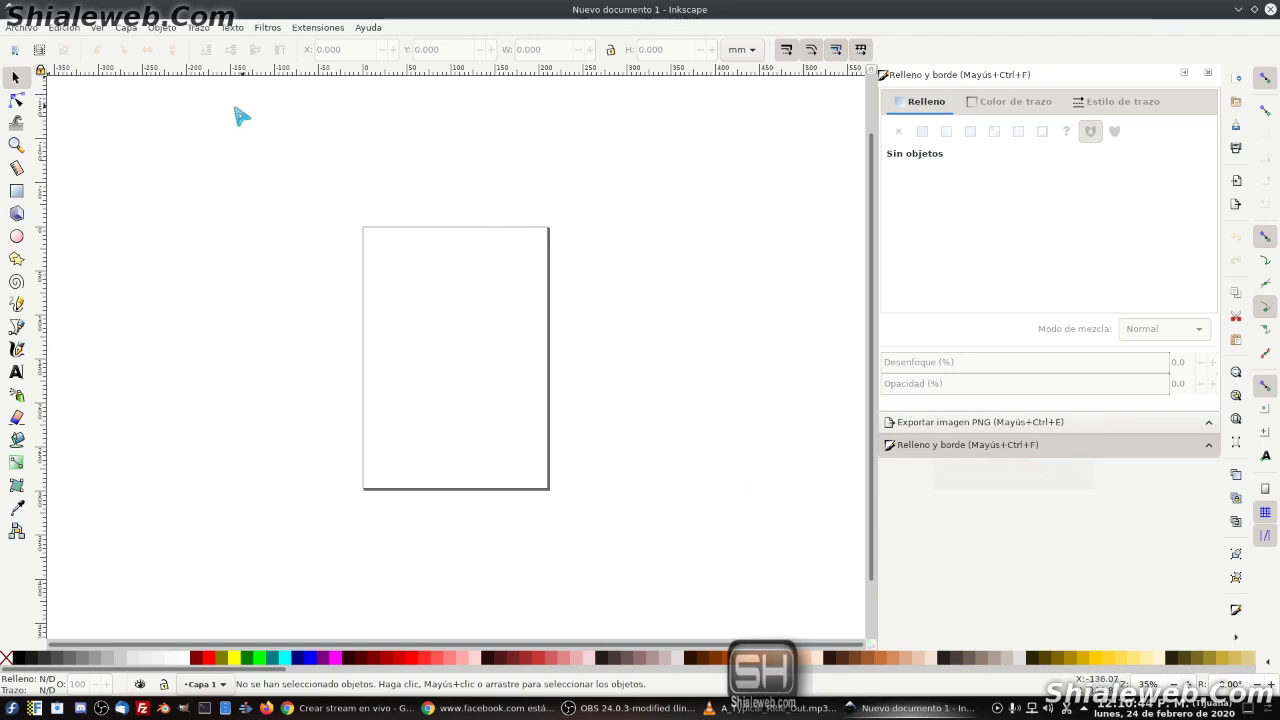
Review the Inkscape 1.0beta2 About dialog, close it and hide the docked panels.
click(366, 29)
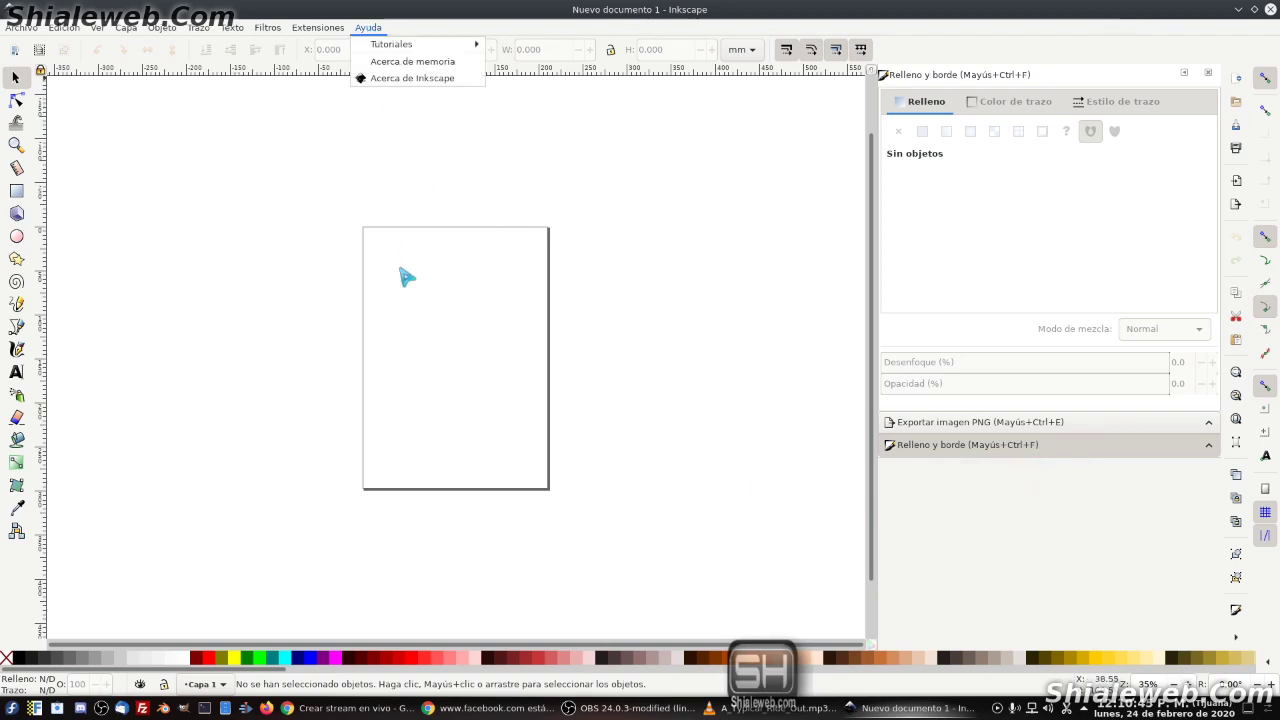
click(412, 78)
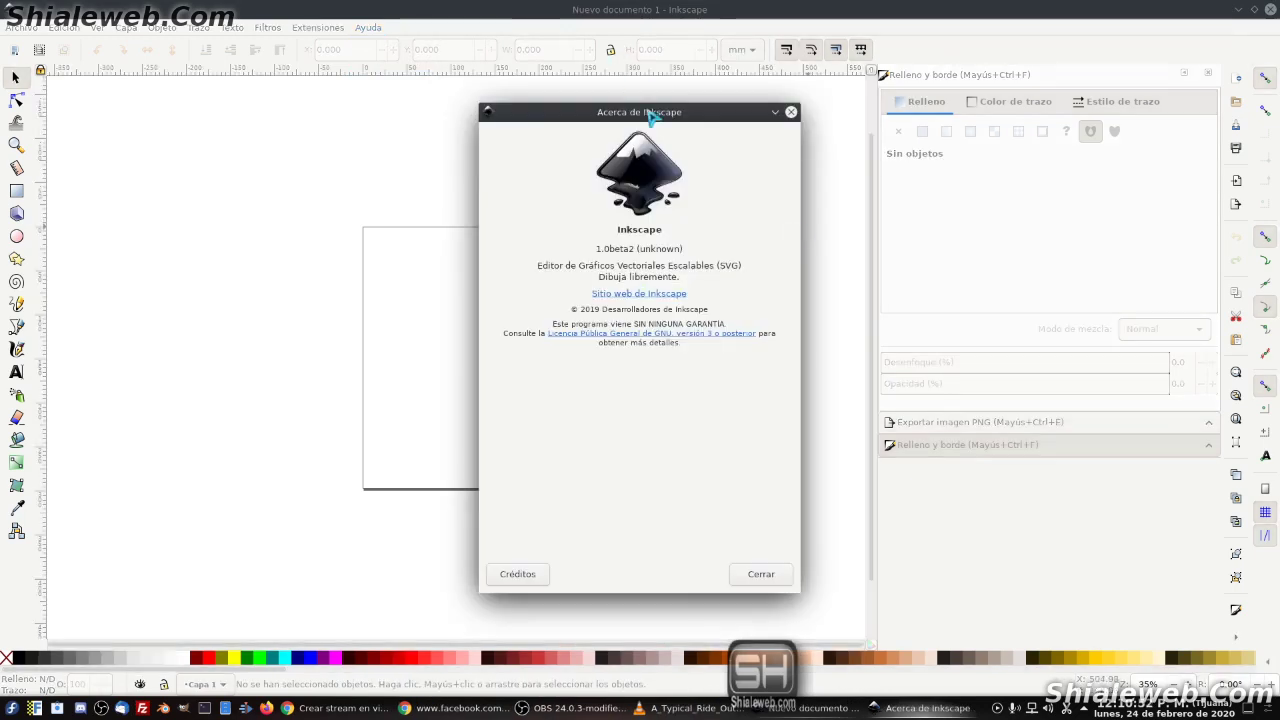
drag(651, 115, 496, 117)
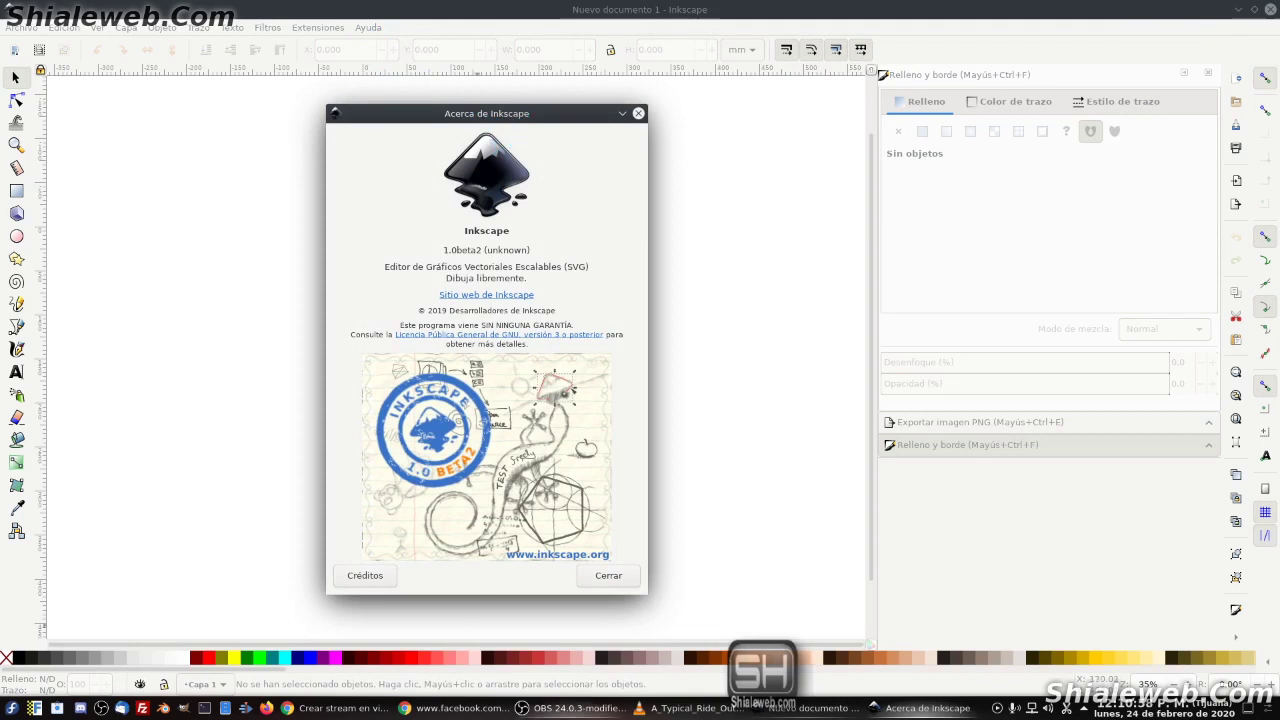
click(528, 712)
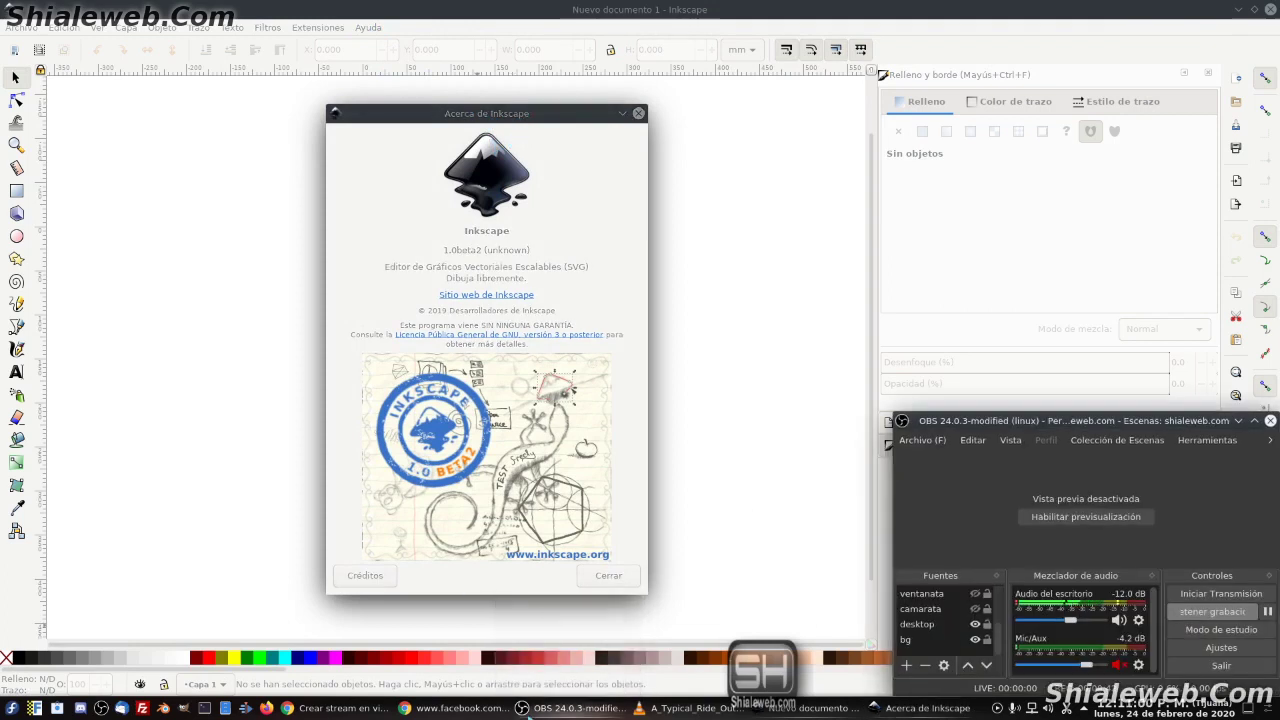
click(528, 712)
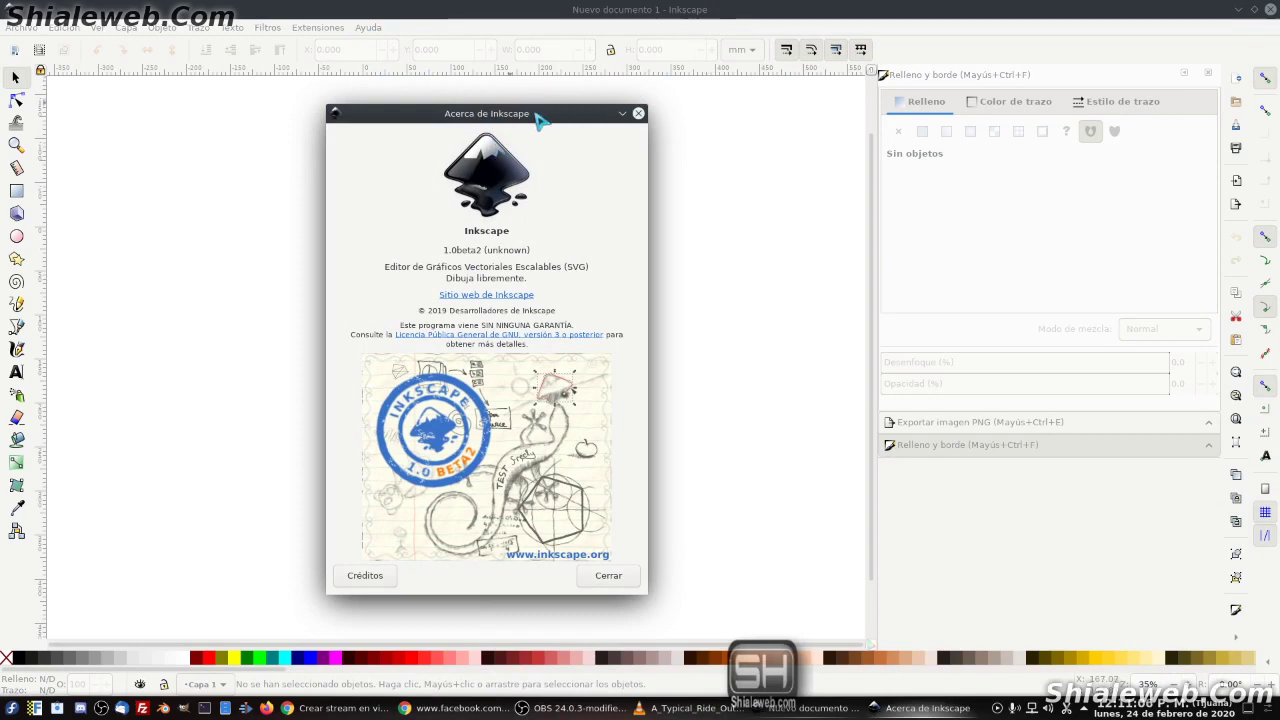
drag(537, 114, 557, 107)
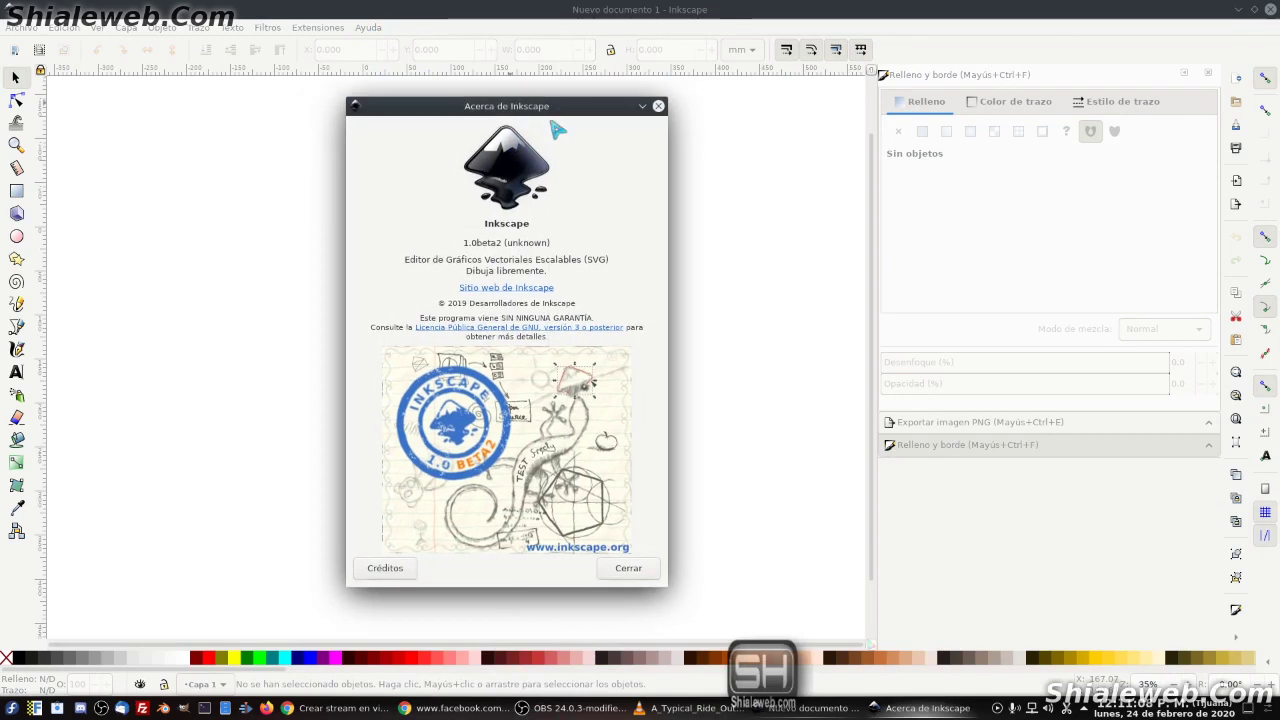
click(659, 106)
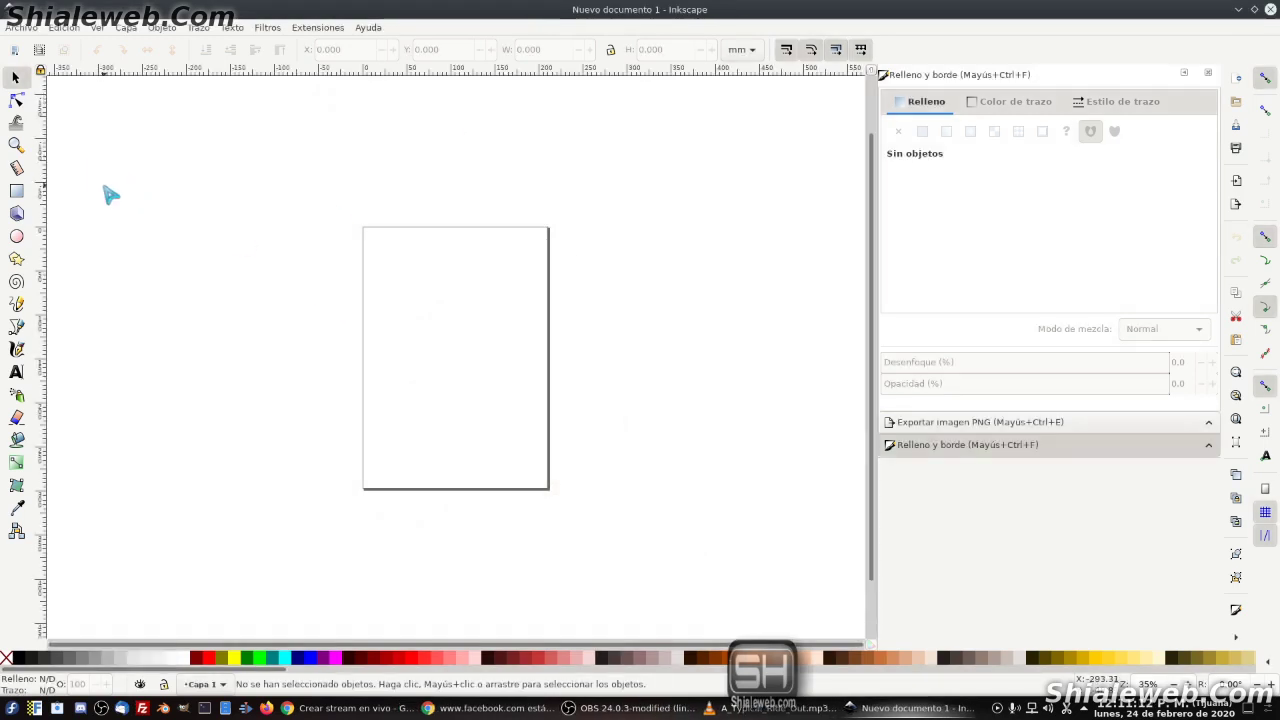
key(F12)
Save the blank document as logoshialewebers.svg in the Escritorio folder.
click(21, 27)
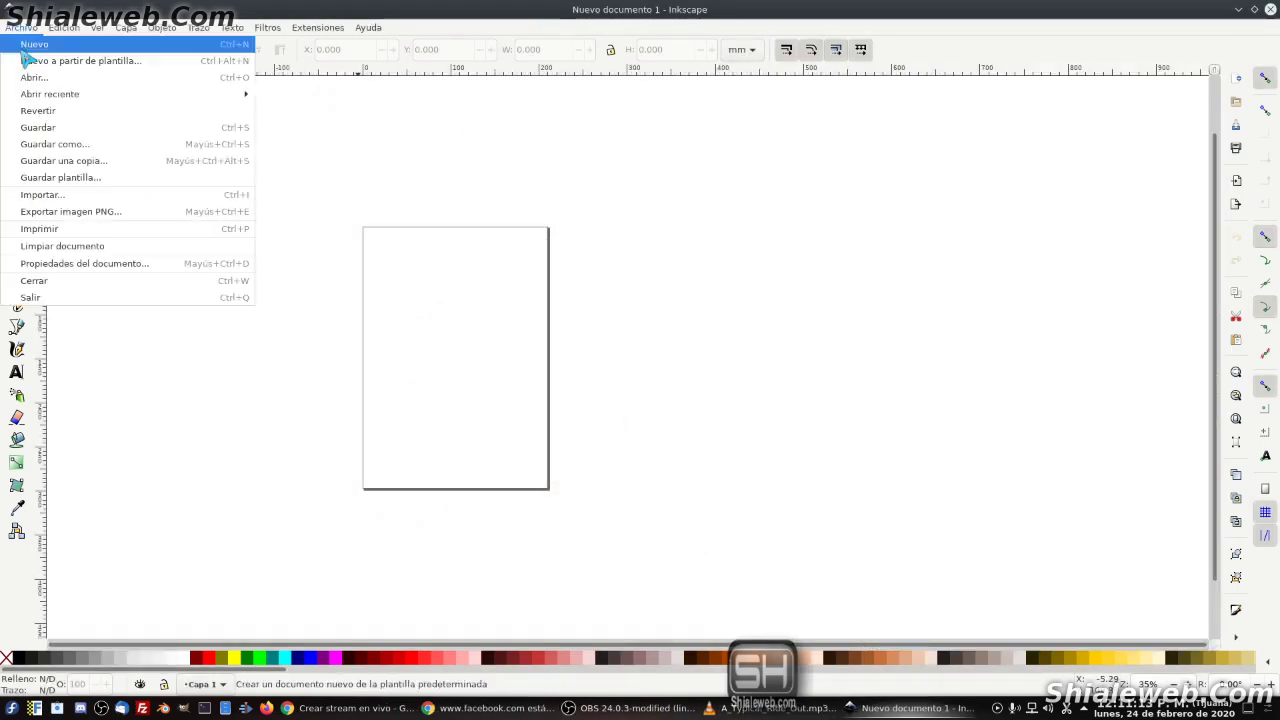
click(52, 144)
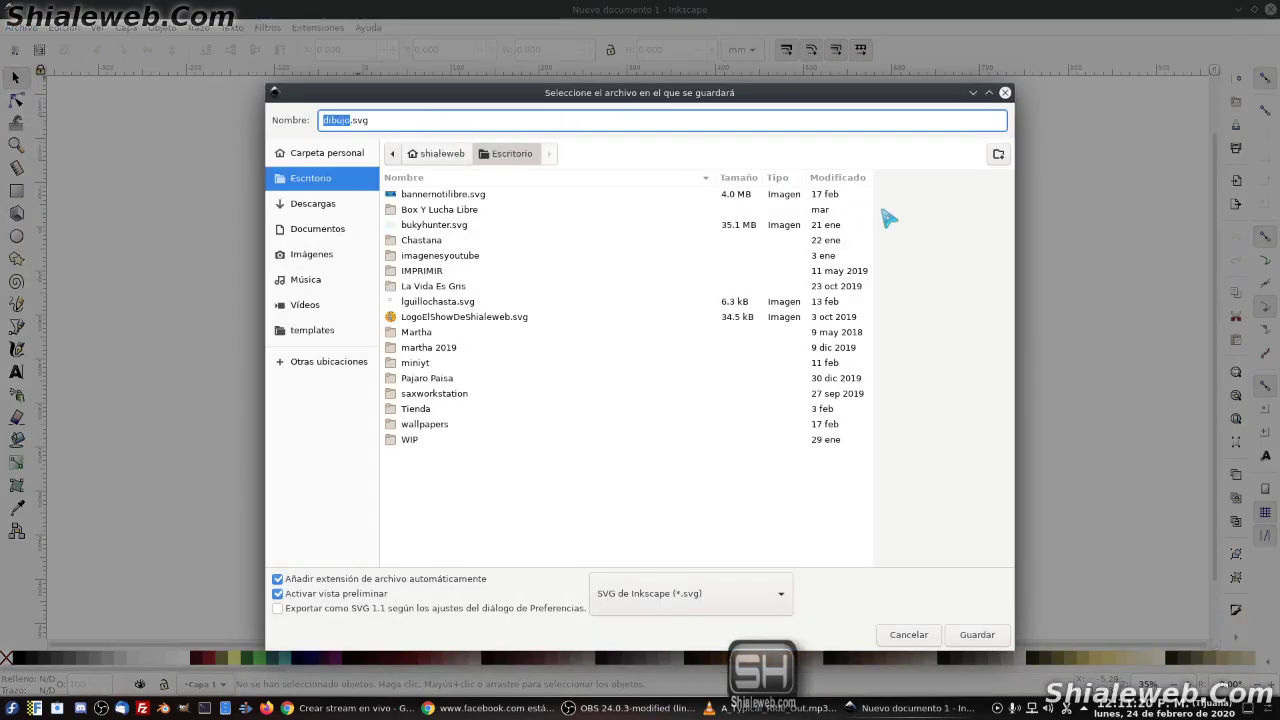
text(logoshia)
text(lewebers)
click(980, 634)
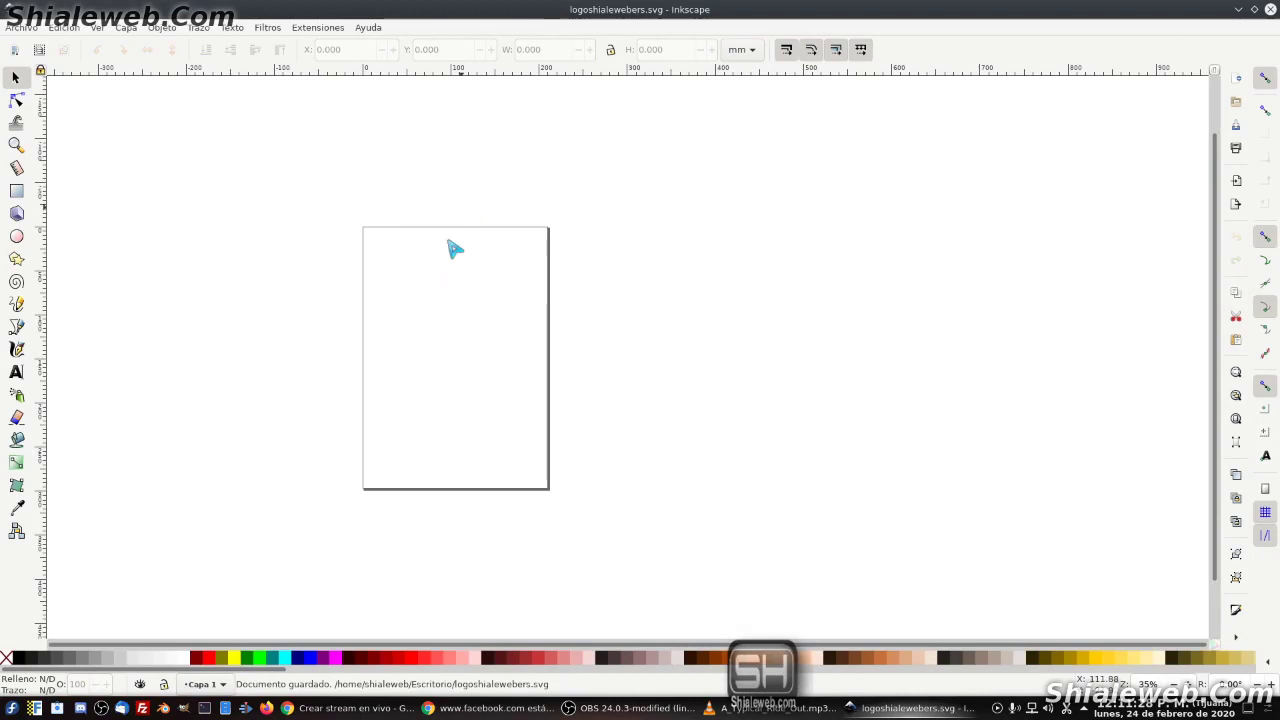
Set both the display unit and the page-size unit to px in Document Properties.
click(21, 28)
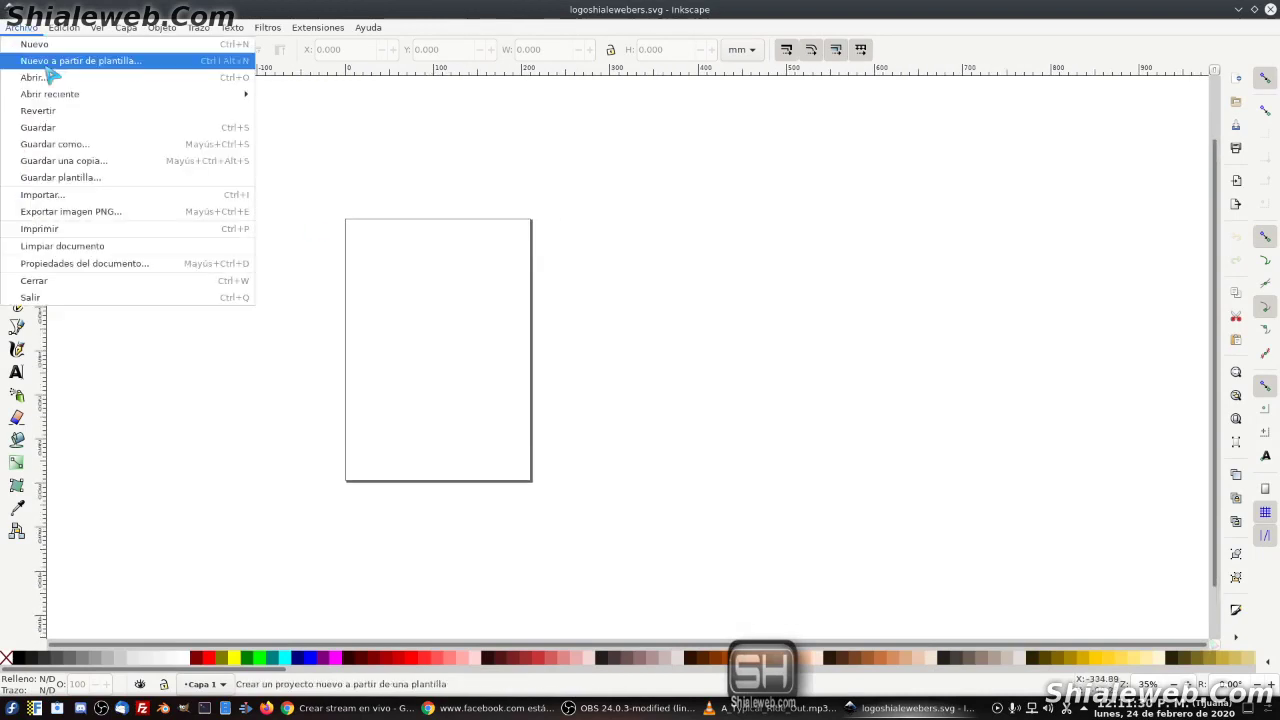
click(75, 264)
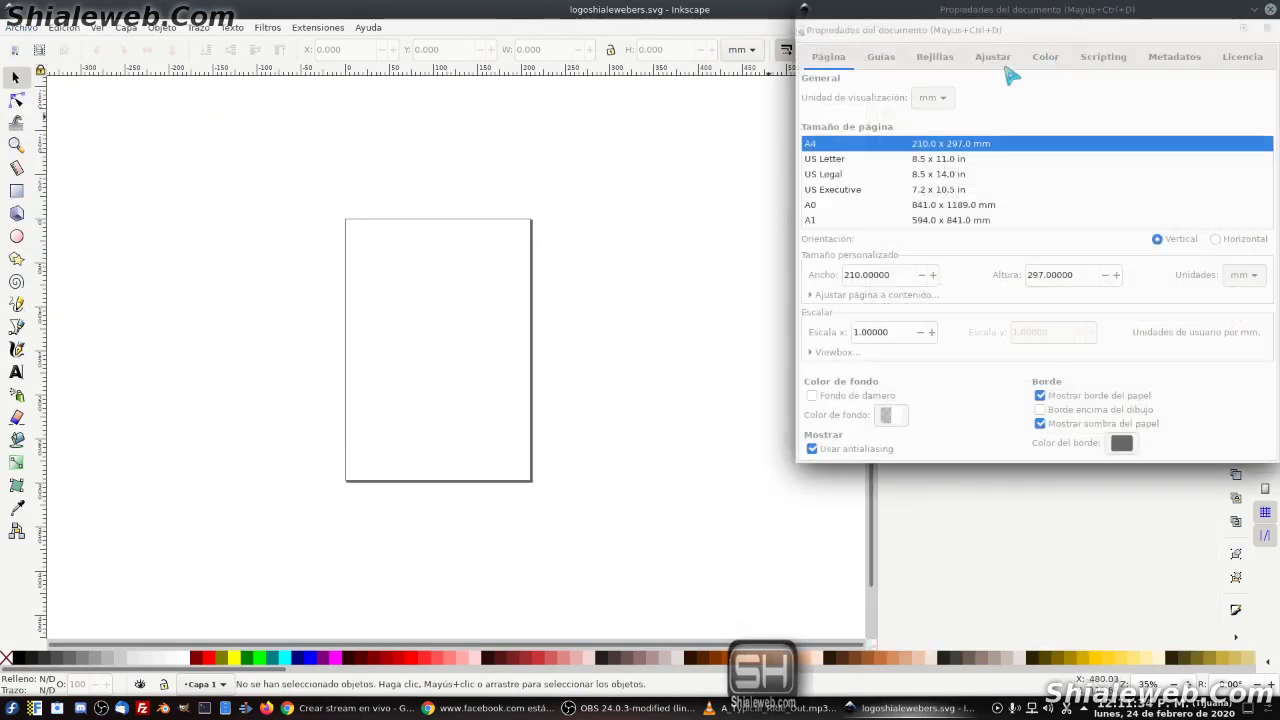
mouse_move(1030, 22)
mouse_down()
mouse_move(338, 104)
mouse_move(412, 98)
mouse_up()
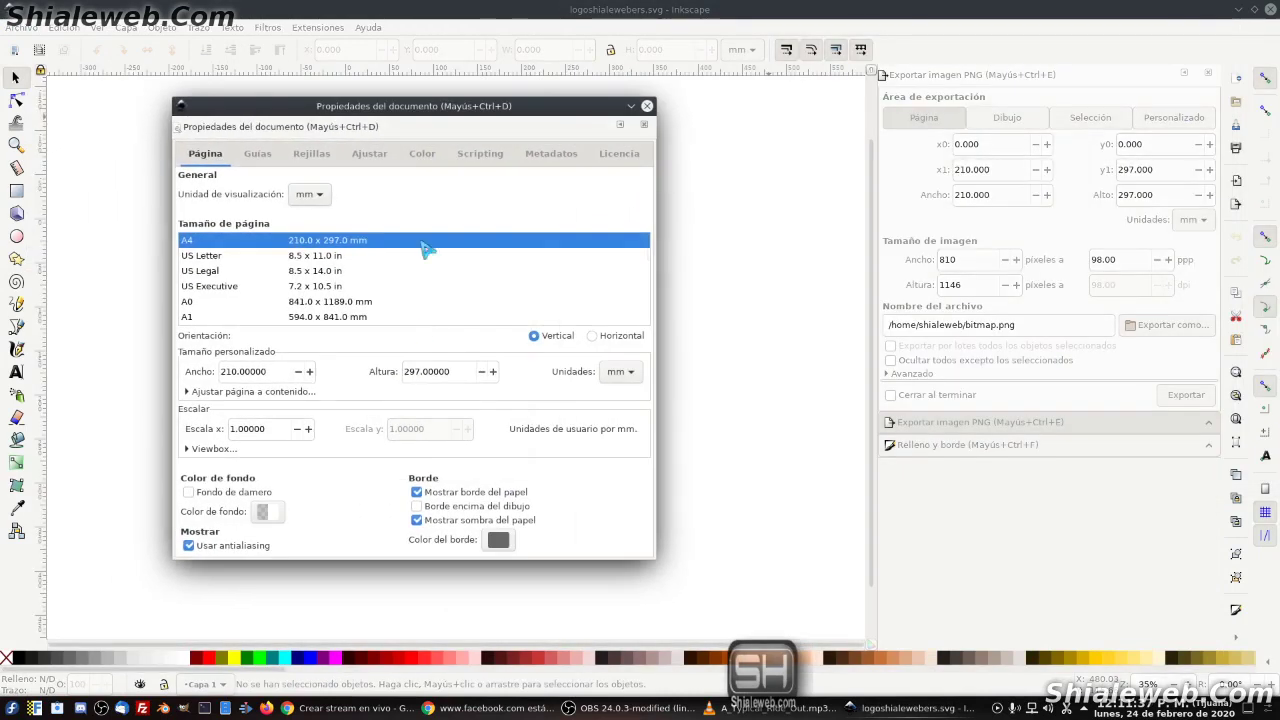
click(314, 196)
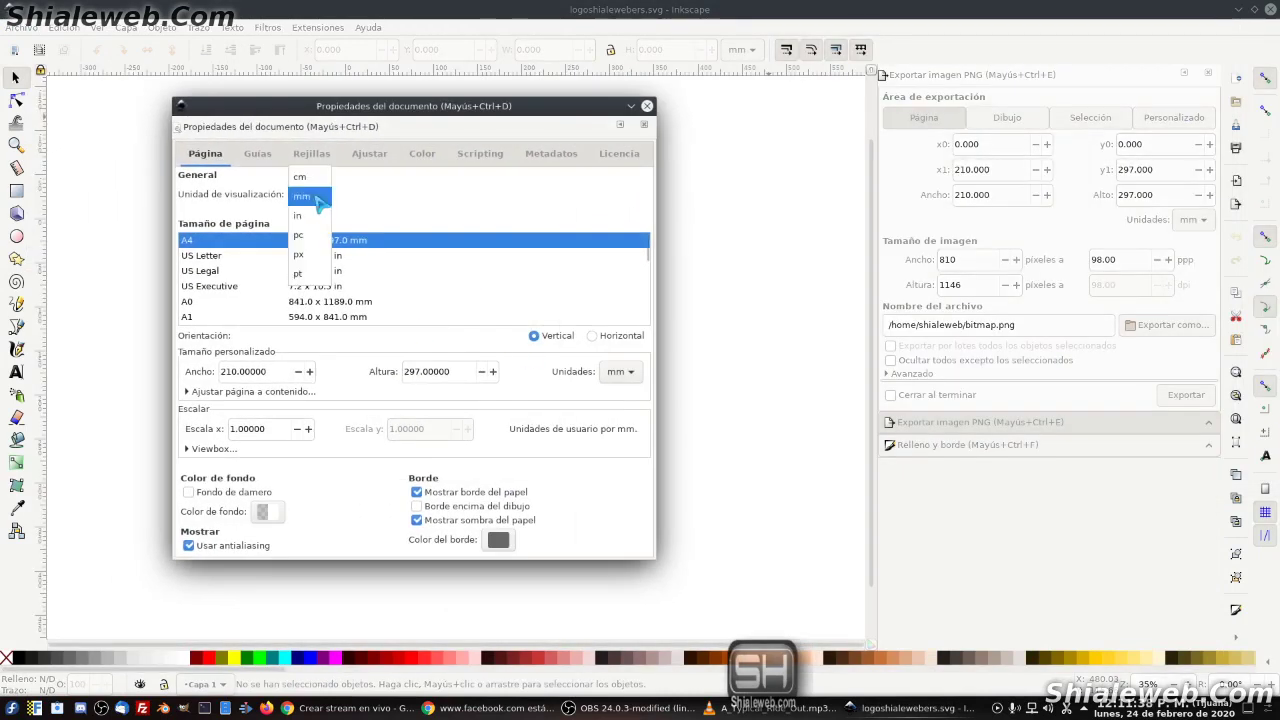
click(305, 254)
click(620, 371)
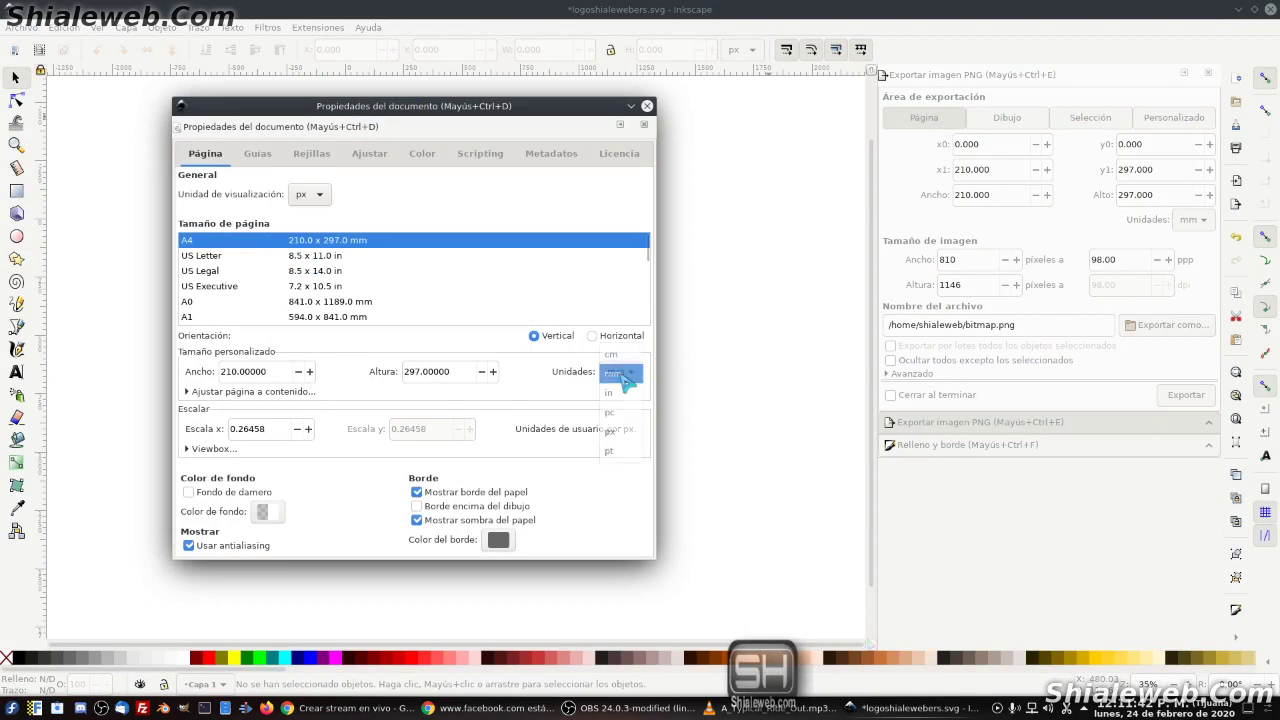
click(622, 433)
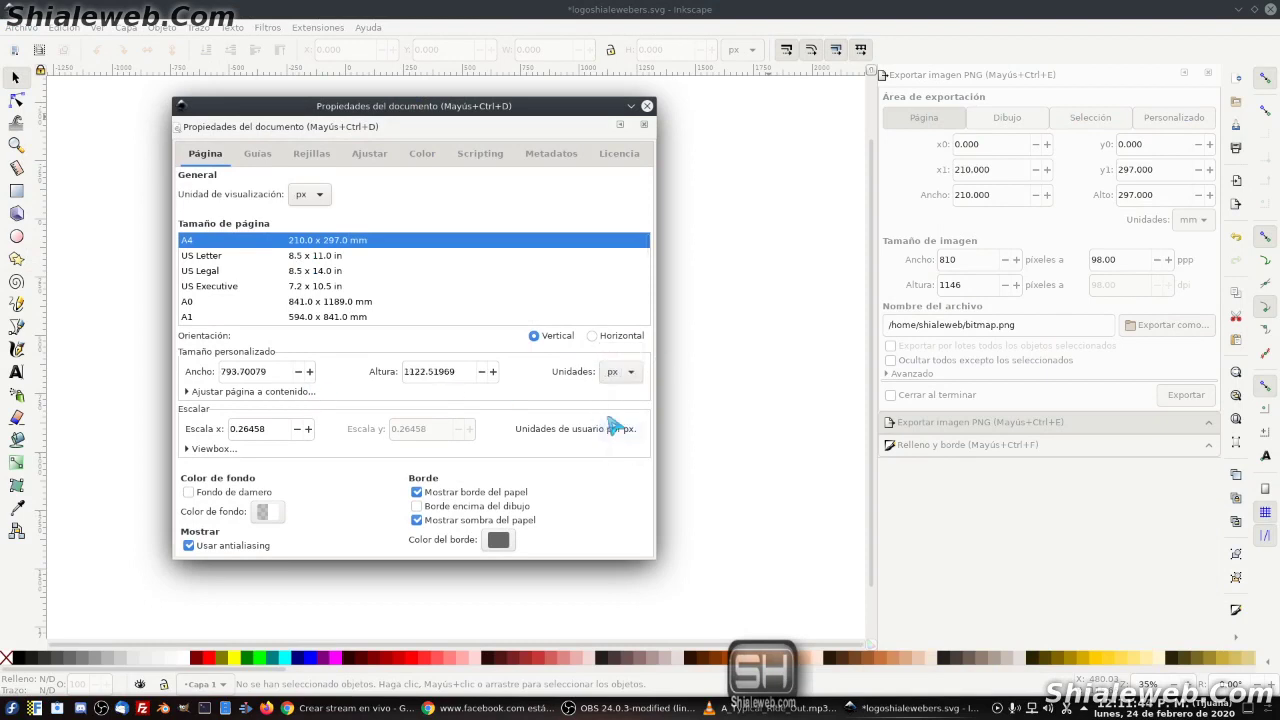
Resize the page to 400 × 400 px and close Document Properties.
drag(283, 372, 58, 345)
key(ctrl+s)
key(ctrl+a)
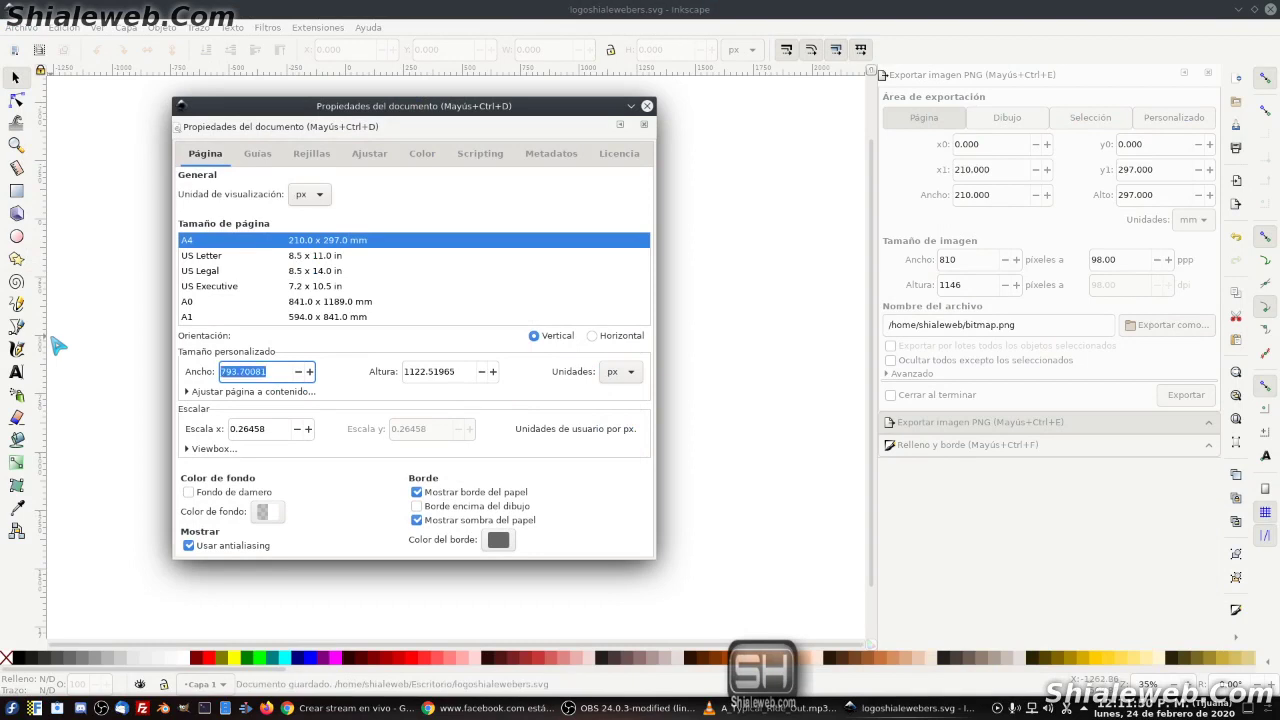
text(400)
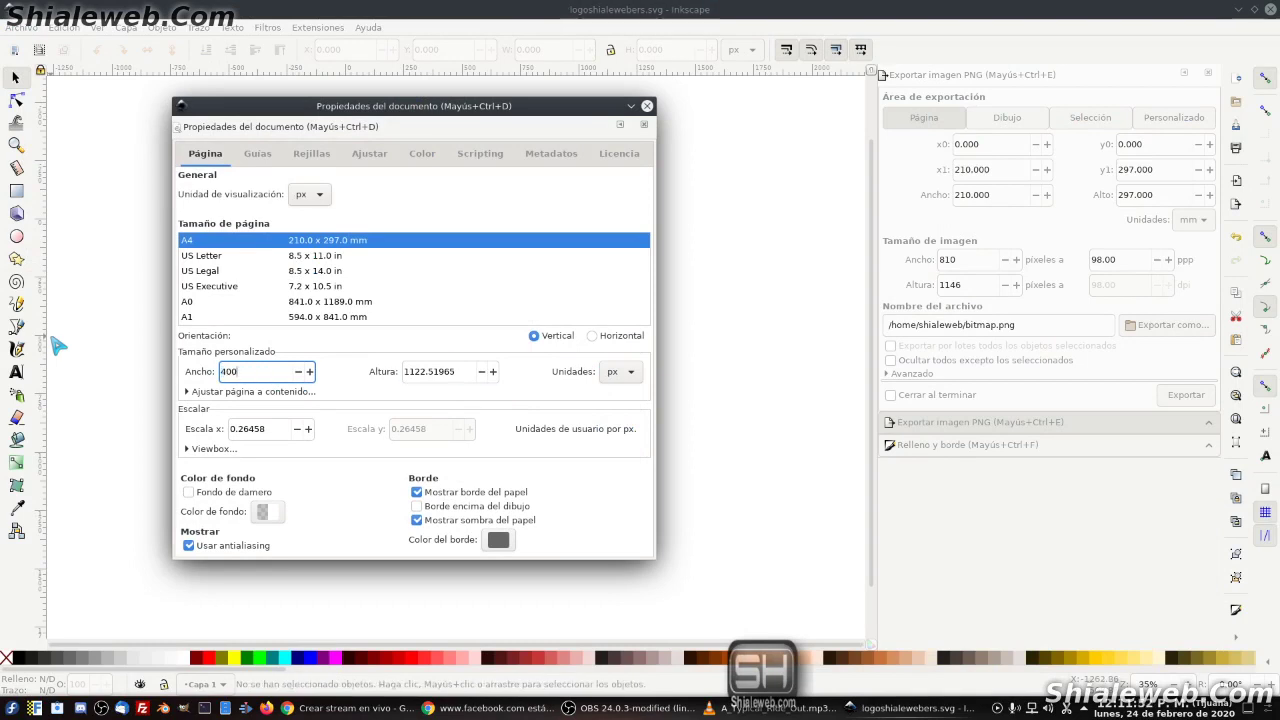
key(Tab)
text(4)
key(Return)
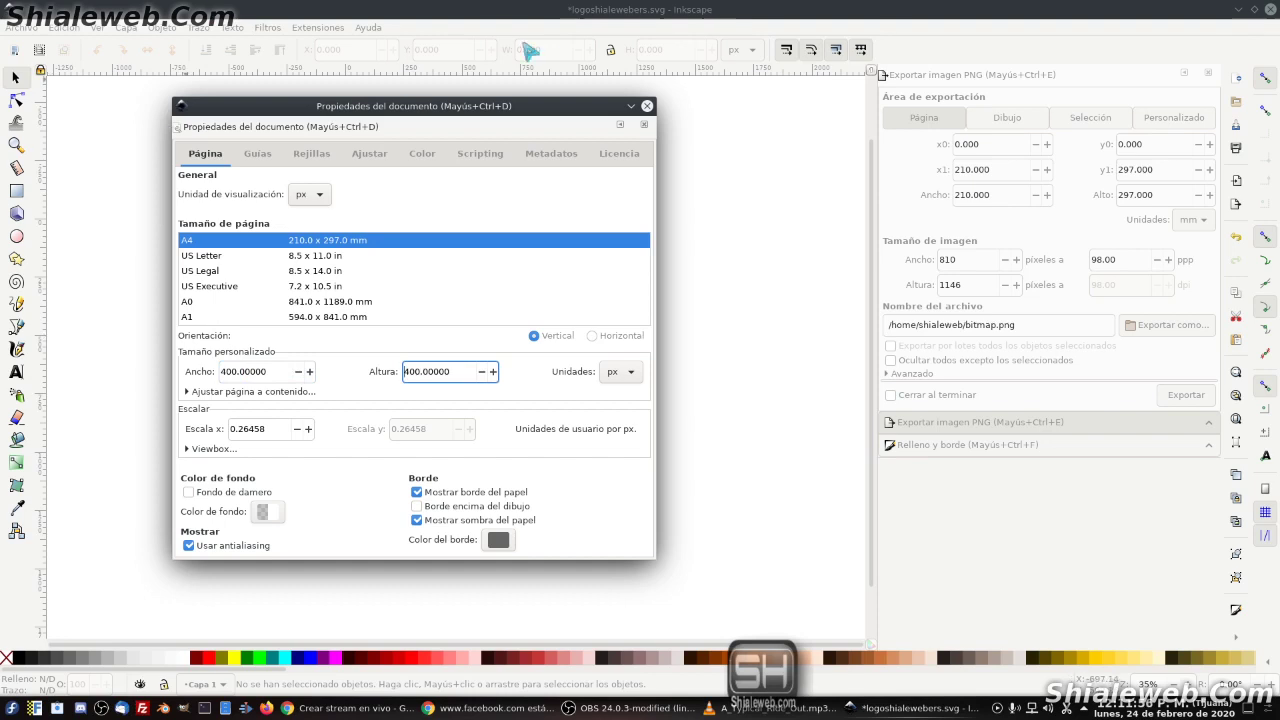
drag(400, 114, 694, 135)
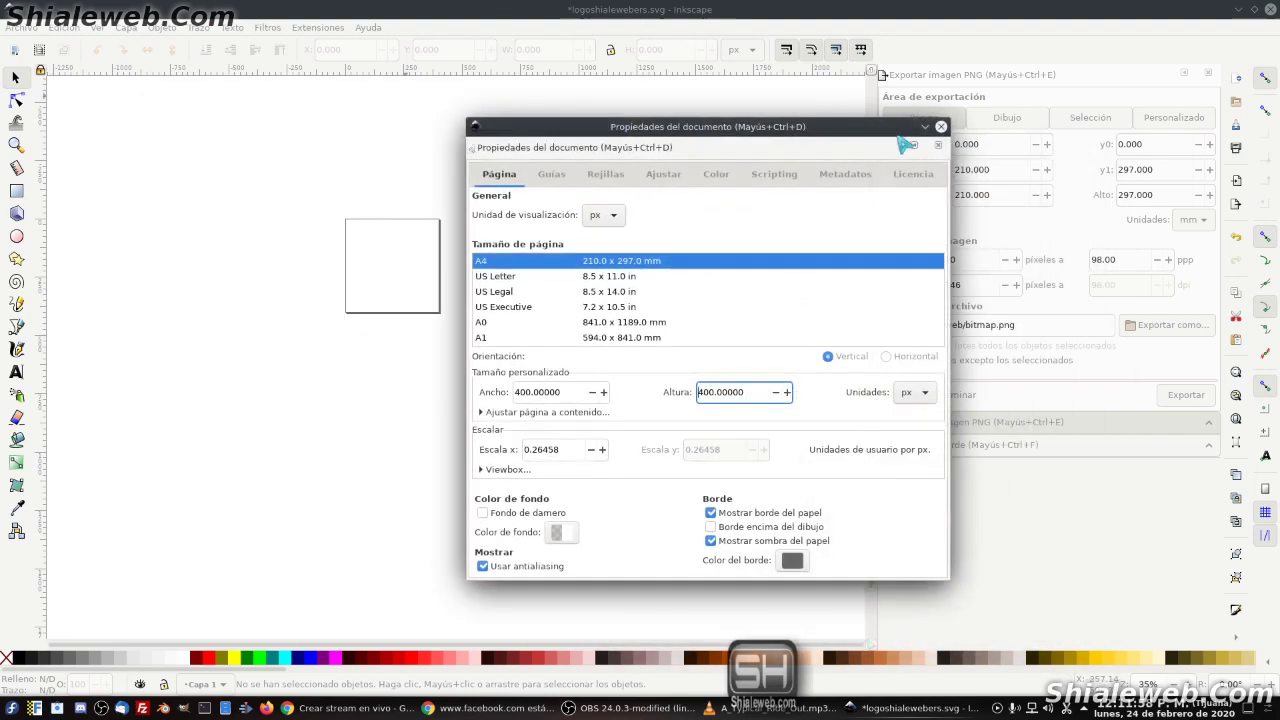
click(941, 127)
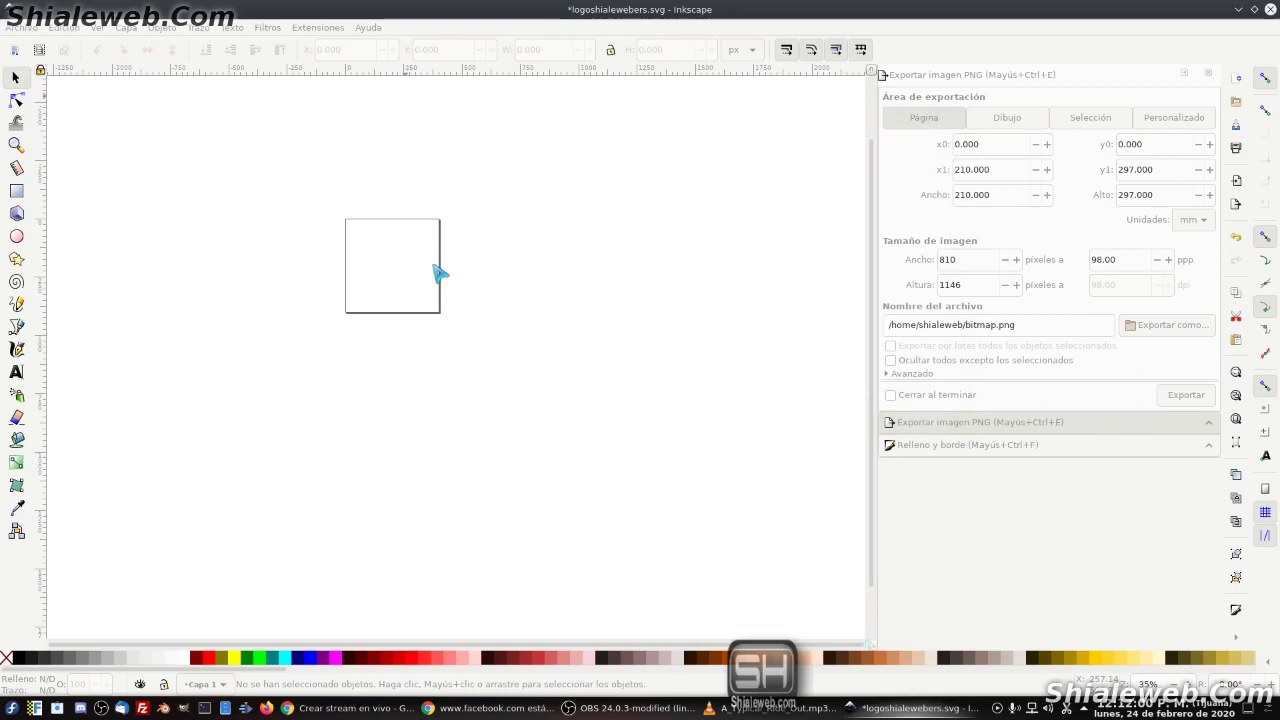
Zoom in and reset the canvas rotation to 0° to level the page.
ctrl+scroll(420, 372, up, 2)
ctrl+scroll(449, 366, up, 2)
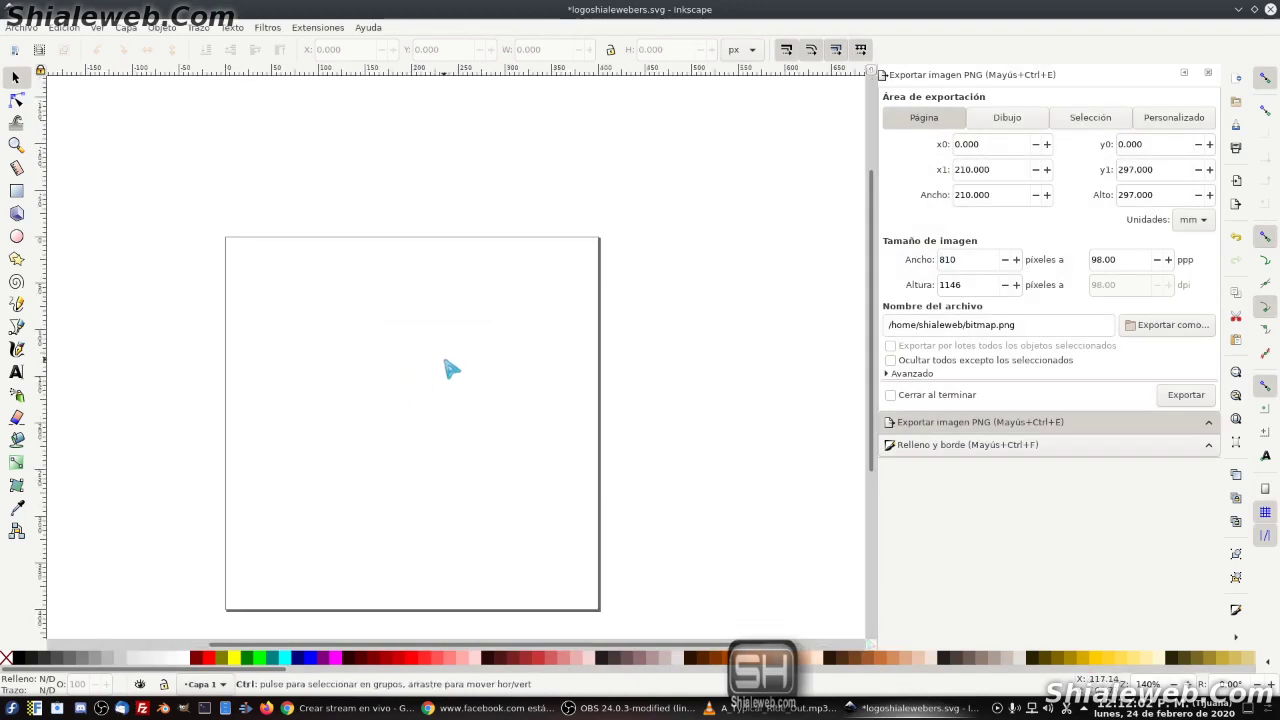
ctrl+shift+scroll(491, 343, up, 1)
ctrl+shift+scroll(500, 350, down, 2)
ctrl+shift+scroll(466, 409, up, 1)
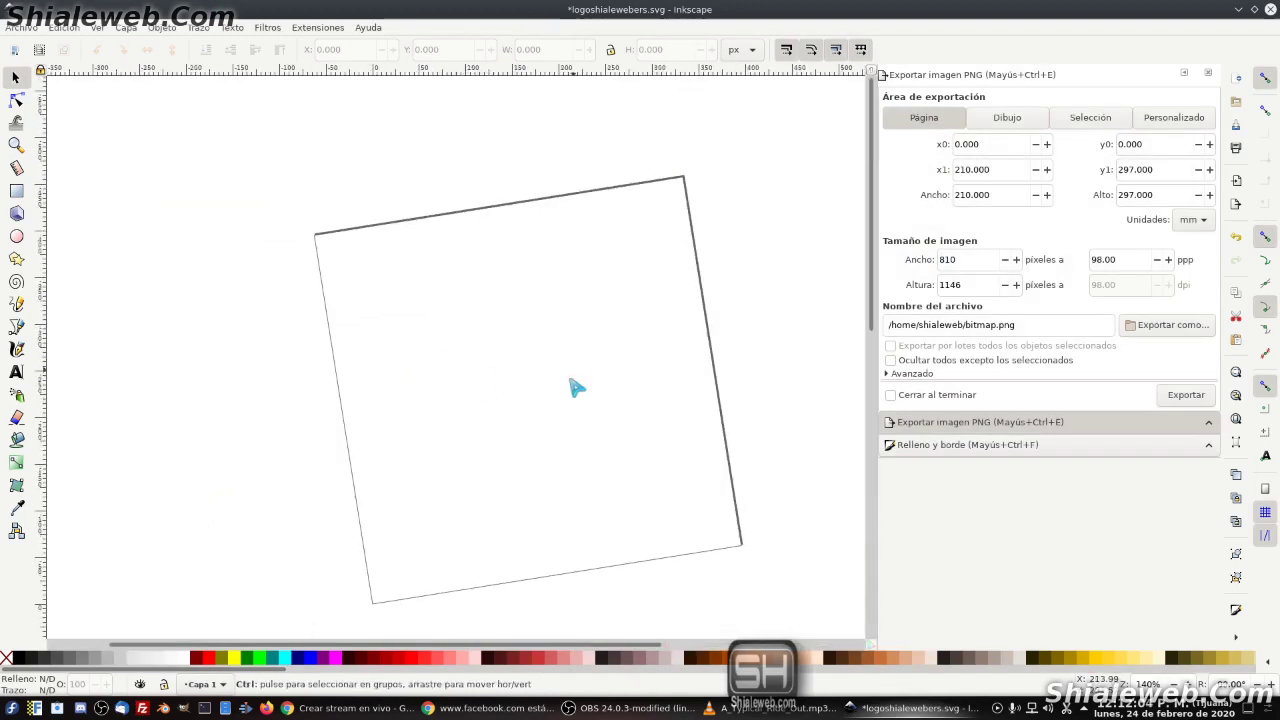
mouse_move(571, 386)
mouse_down()
mouse_move(480, 457)
mouse_move(543, 330)
mouse_up()
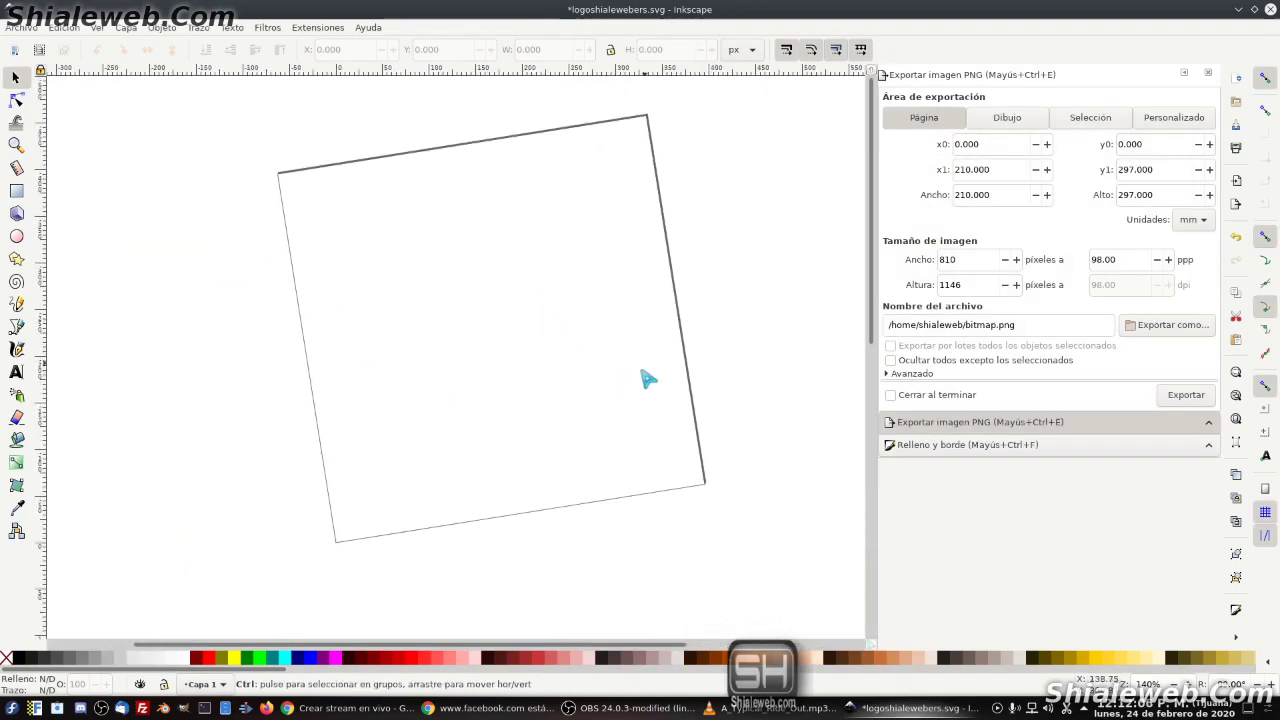
ctrl+shift+scroll(642, 380, up, 1)
ctrl+shift+scroll(642, 380, up, 1)
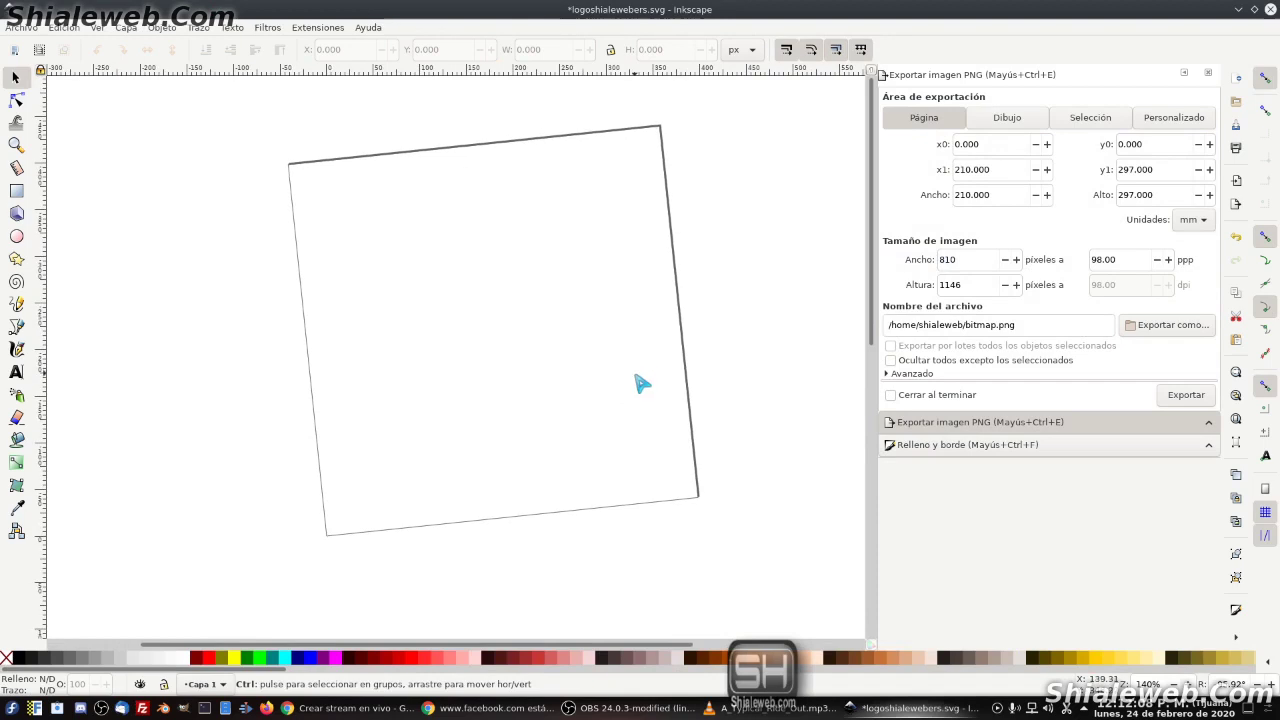
ctrl+shift+scroll(674, 371, up, 1)
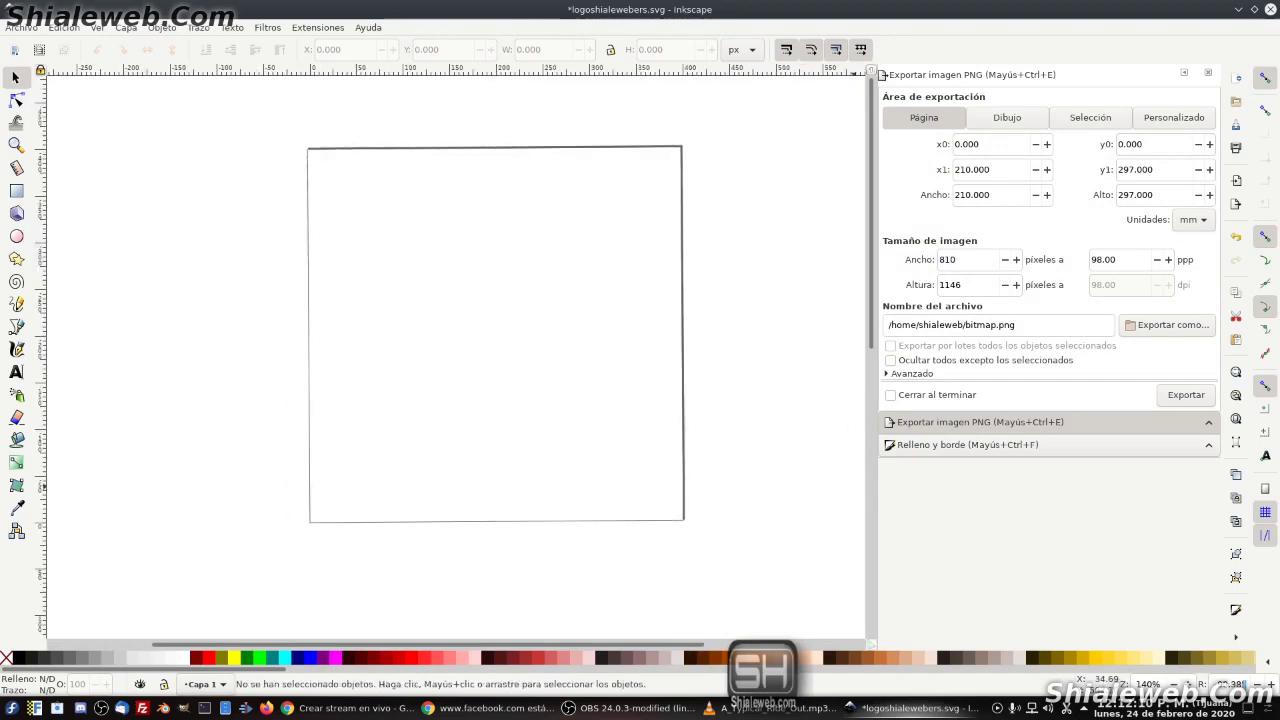
click(1228, 684)
text(0)
key(Return)
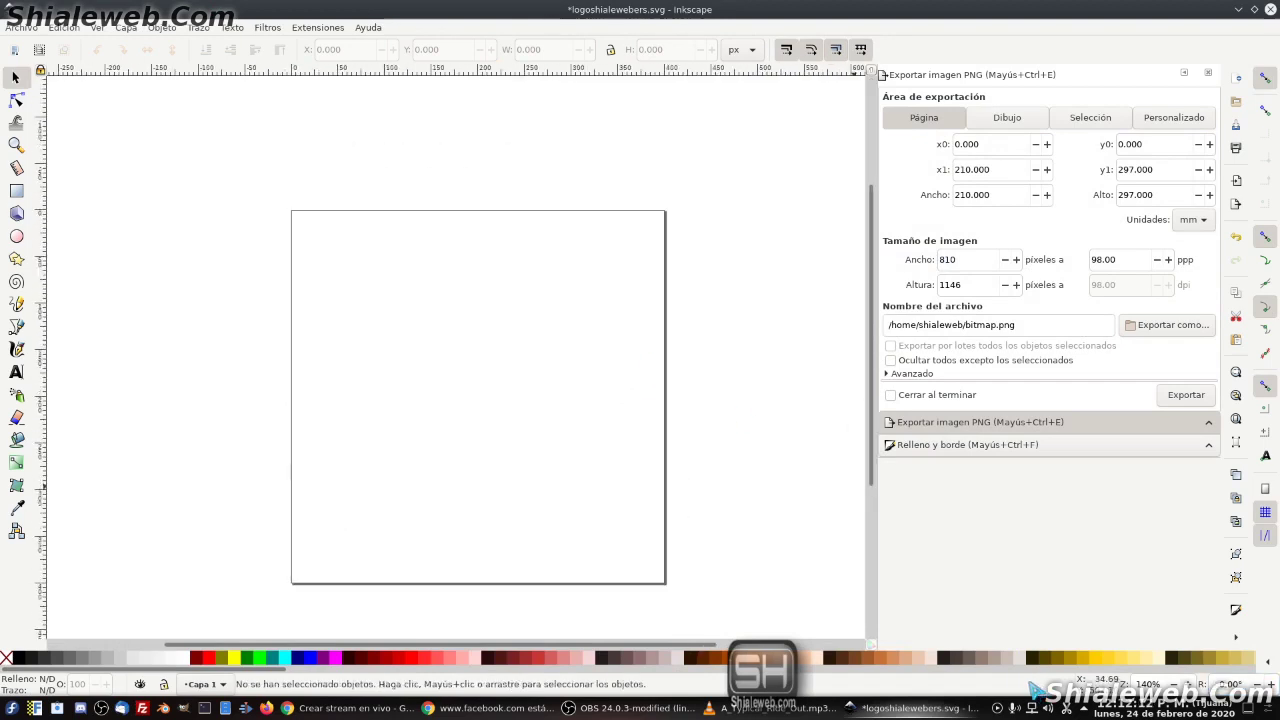
ctrl+shift+scroll(460, 374, up, 3)
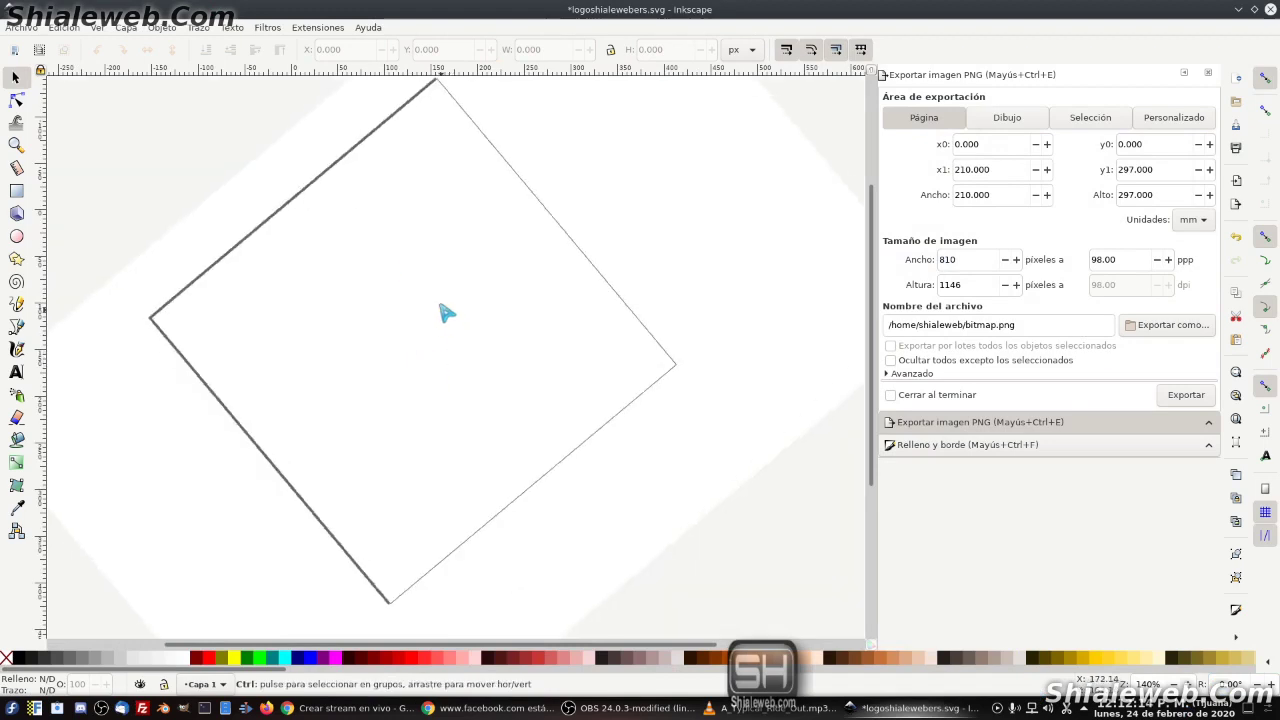
ctrl+shift+scroll(449, 366, down, 2)
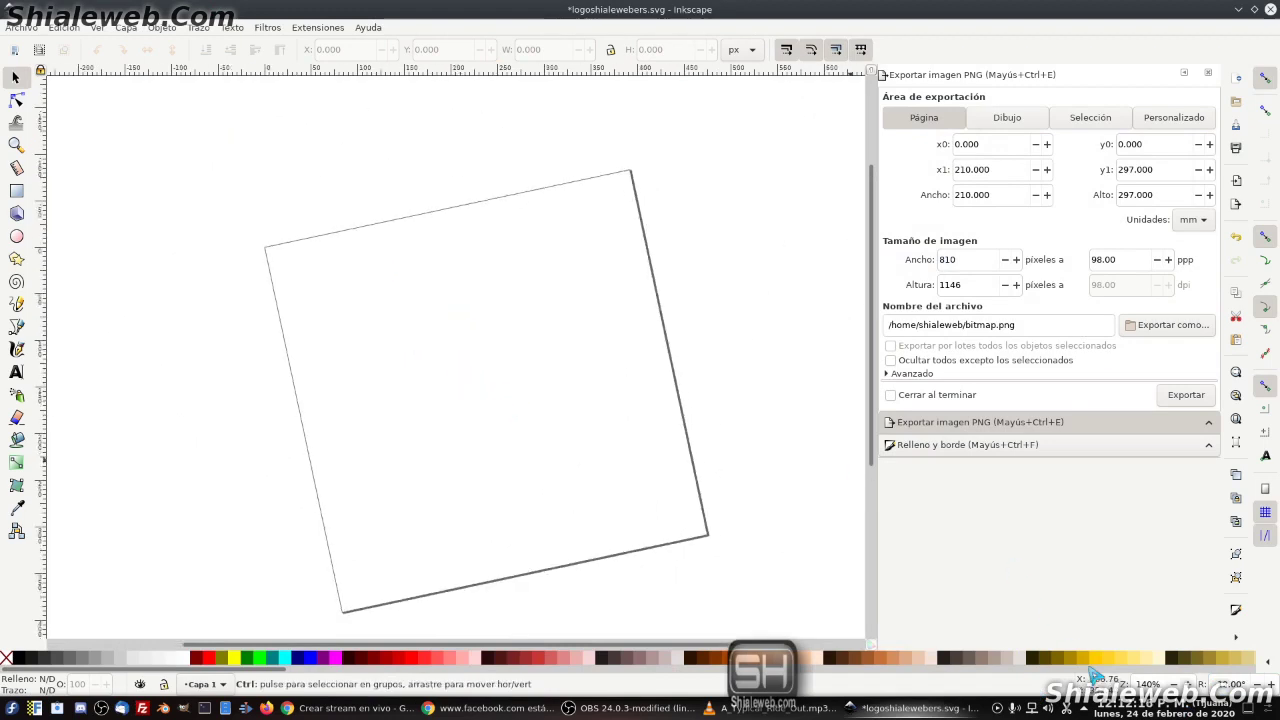
triple_click(1232, 684)
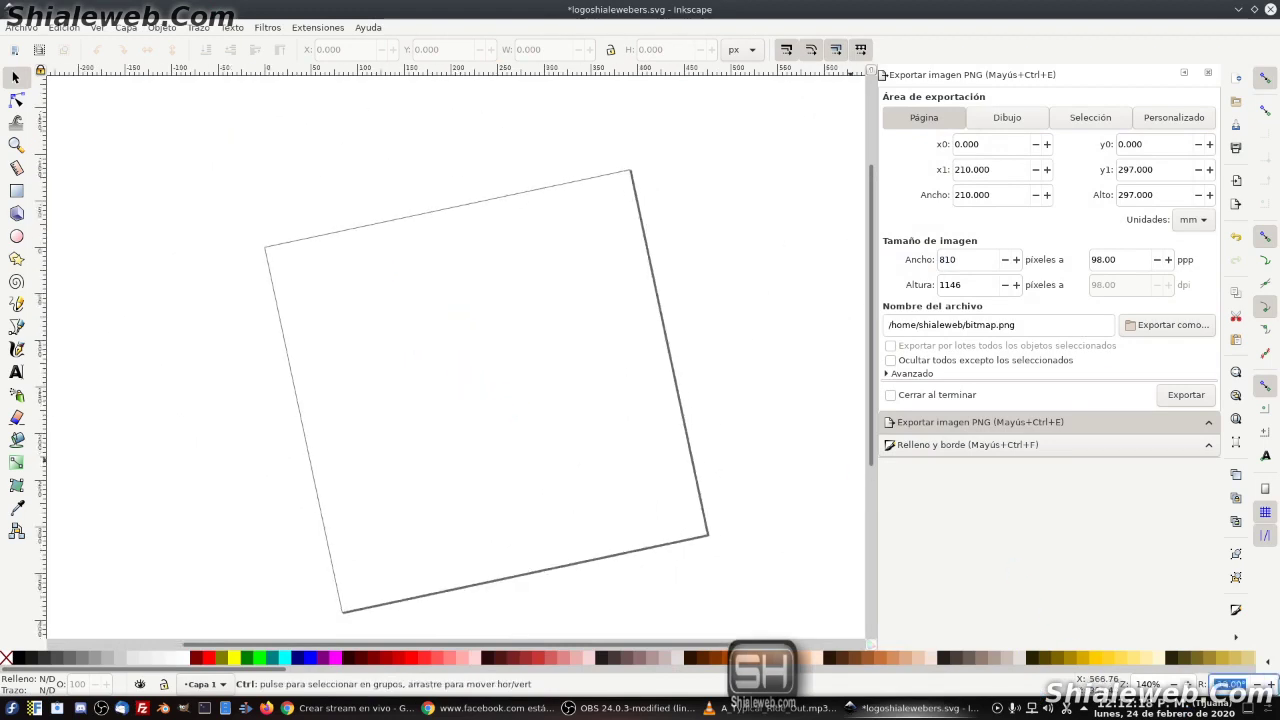
text(0)
key(Return)
Reposition the page view, hide the Export PNG dock and turn on the grid.
drag(578, 476, 540, 409)
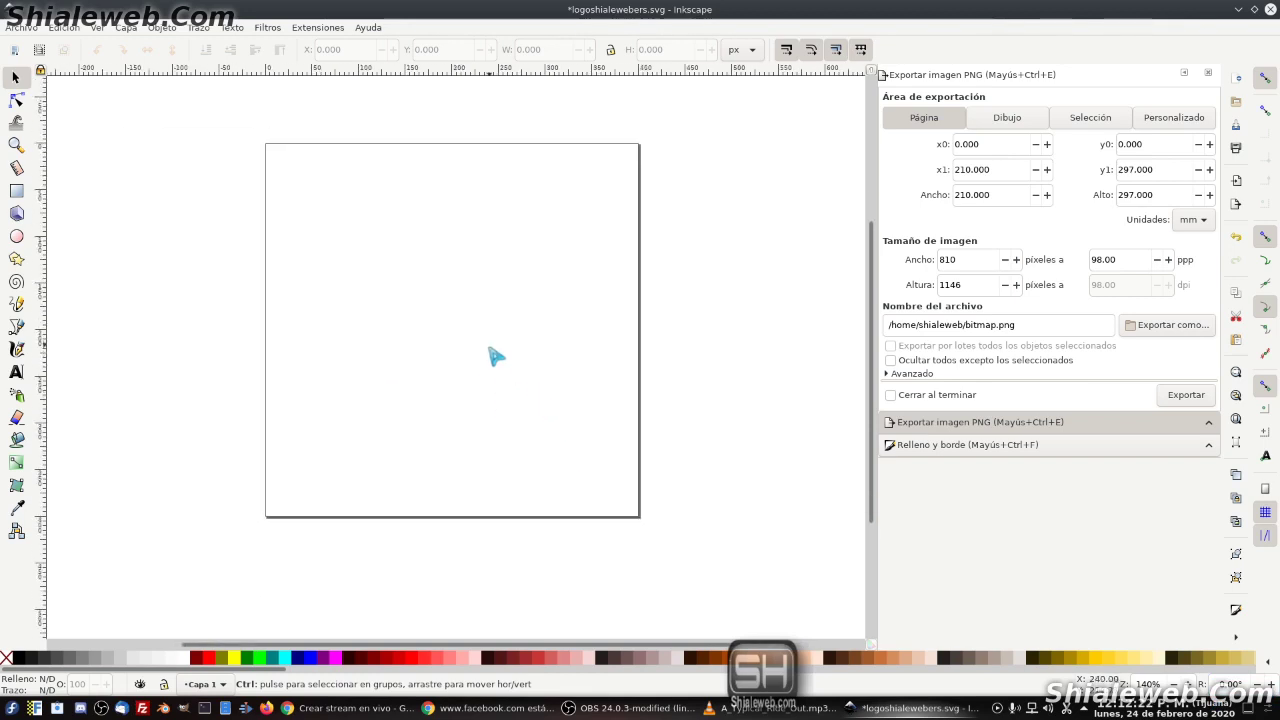
scroll(497, 352, down, 3)
scroll(497, 355, up, 5)
ctrl+scroll(500, 361, down, 2)
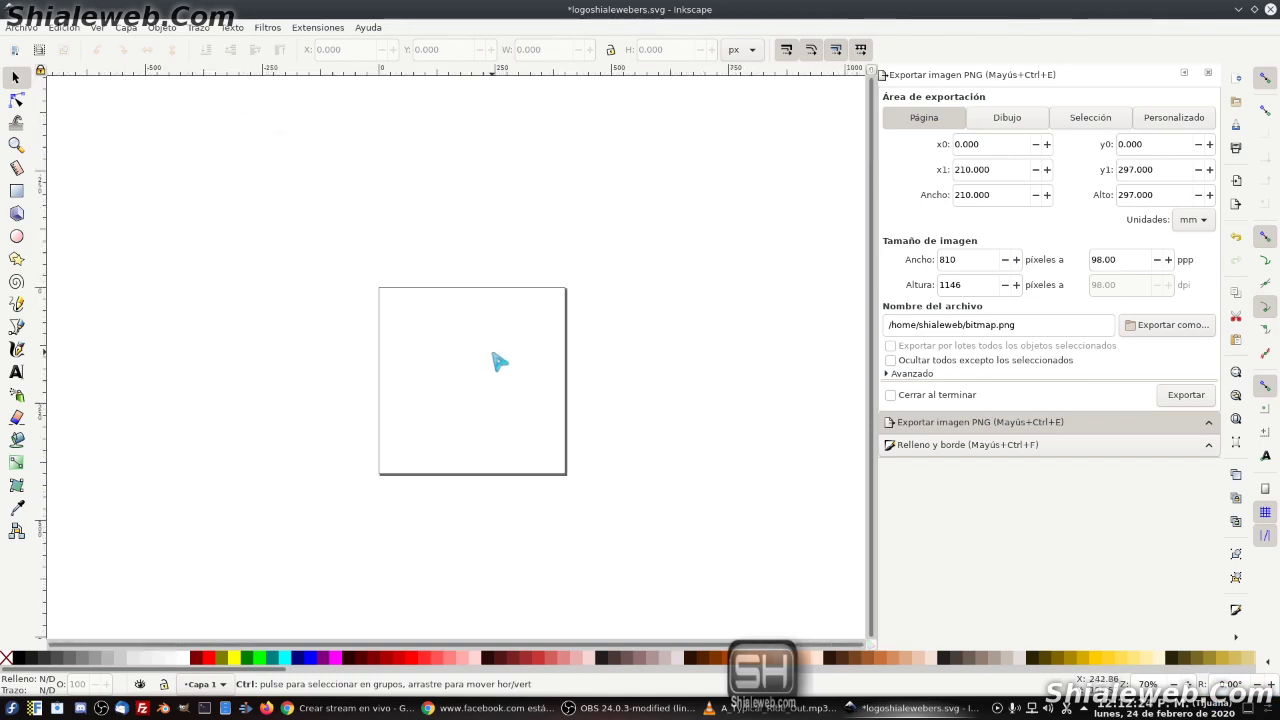
ctrl+scroll(498, 362, up, 2)
drag(485, 440, 481, 384)
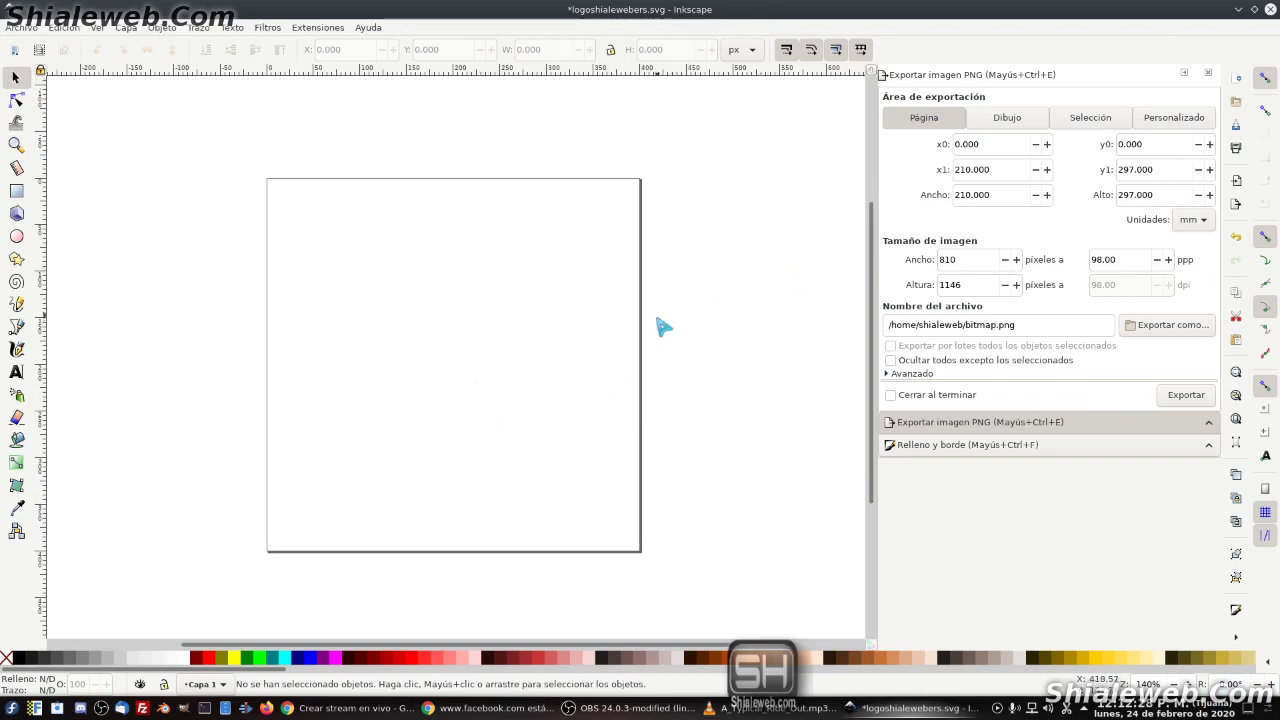
key(F12)
drag(363, 292, 403, 295)
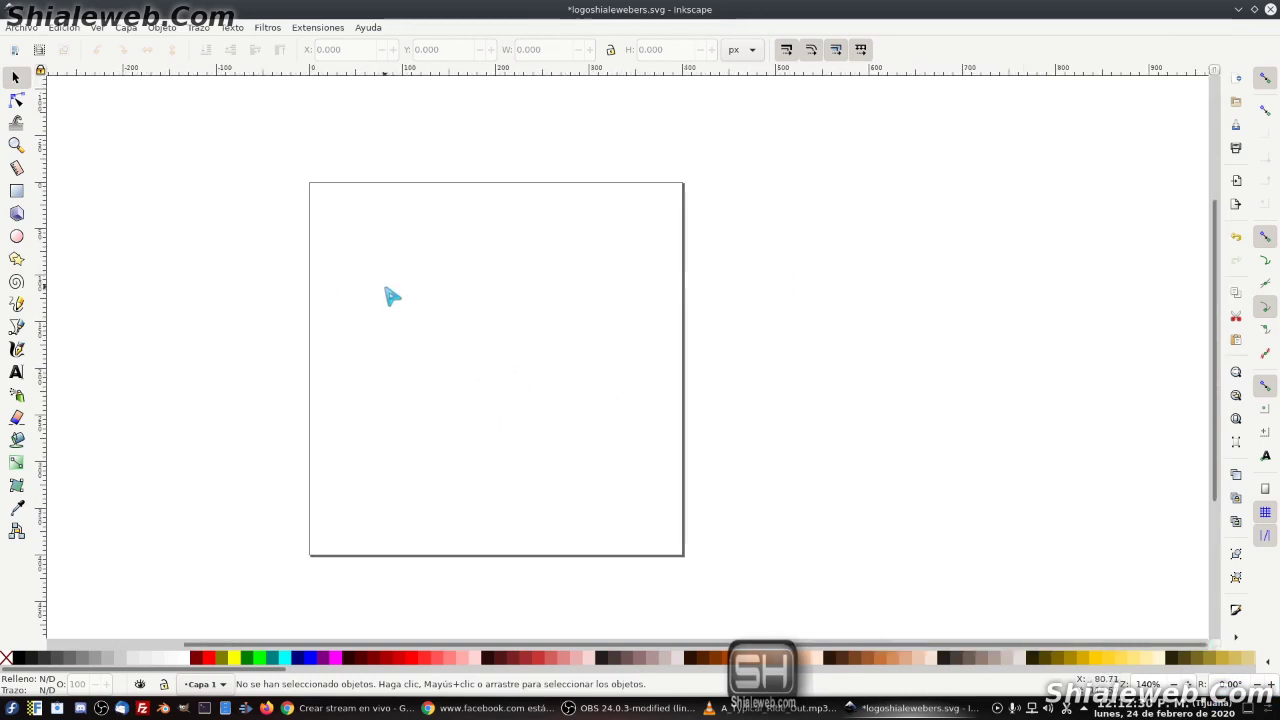
key(shift)
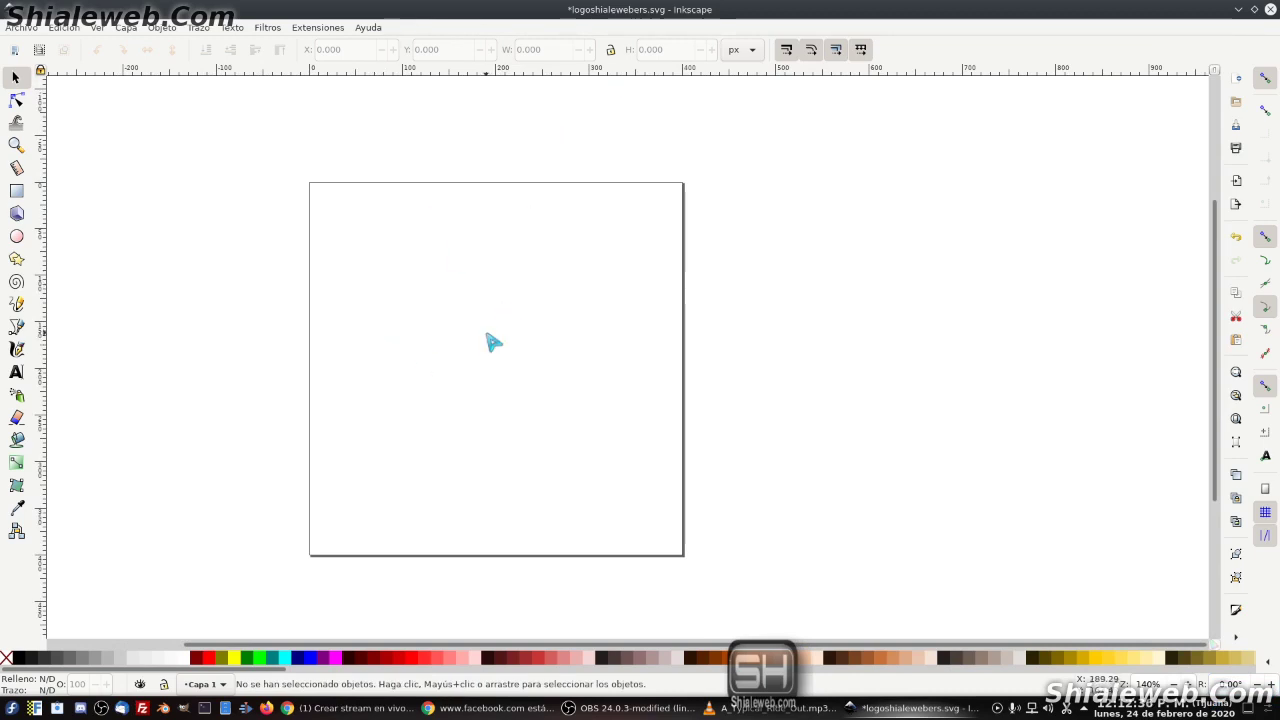
key(shift)
key(numbersign)
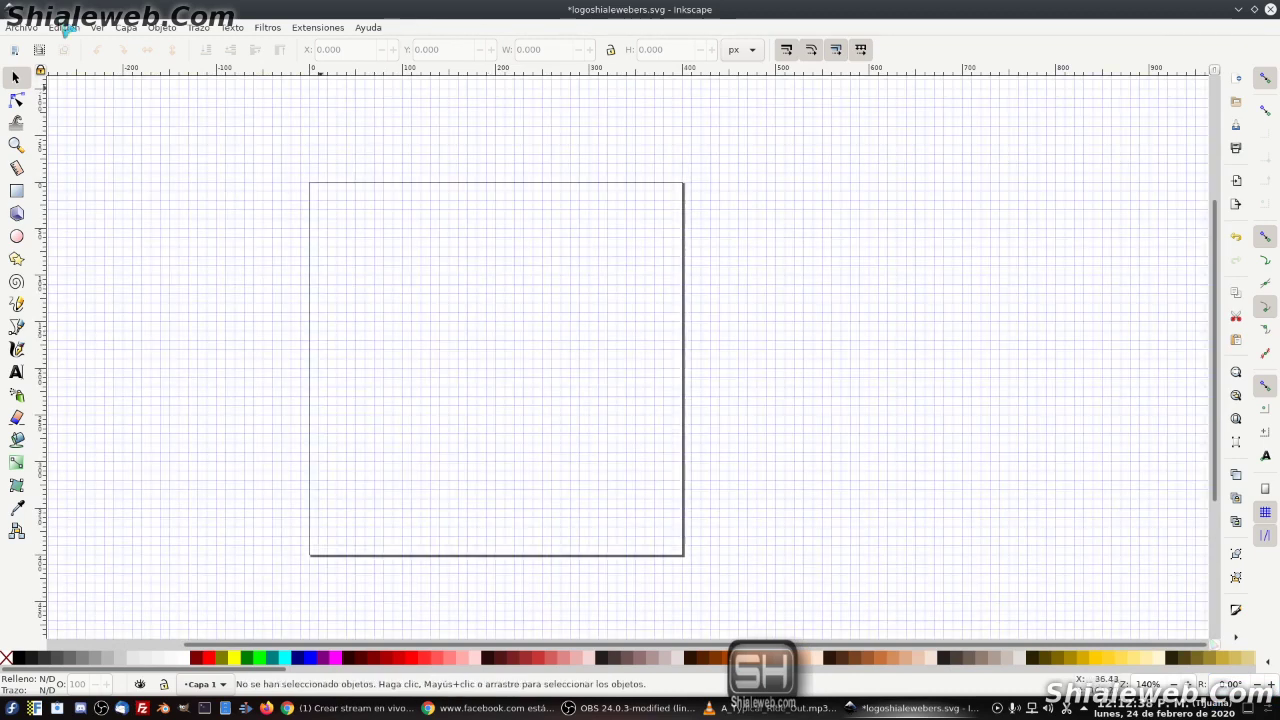
Draw a circle filling the whole page and hide the grid.
click(17, 237)
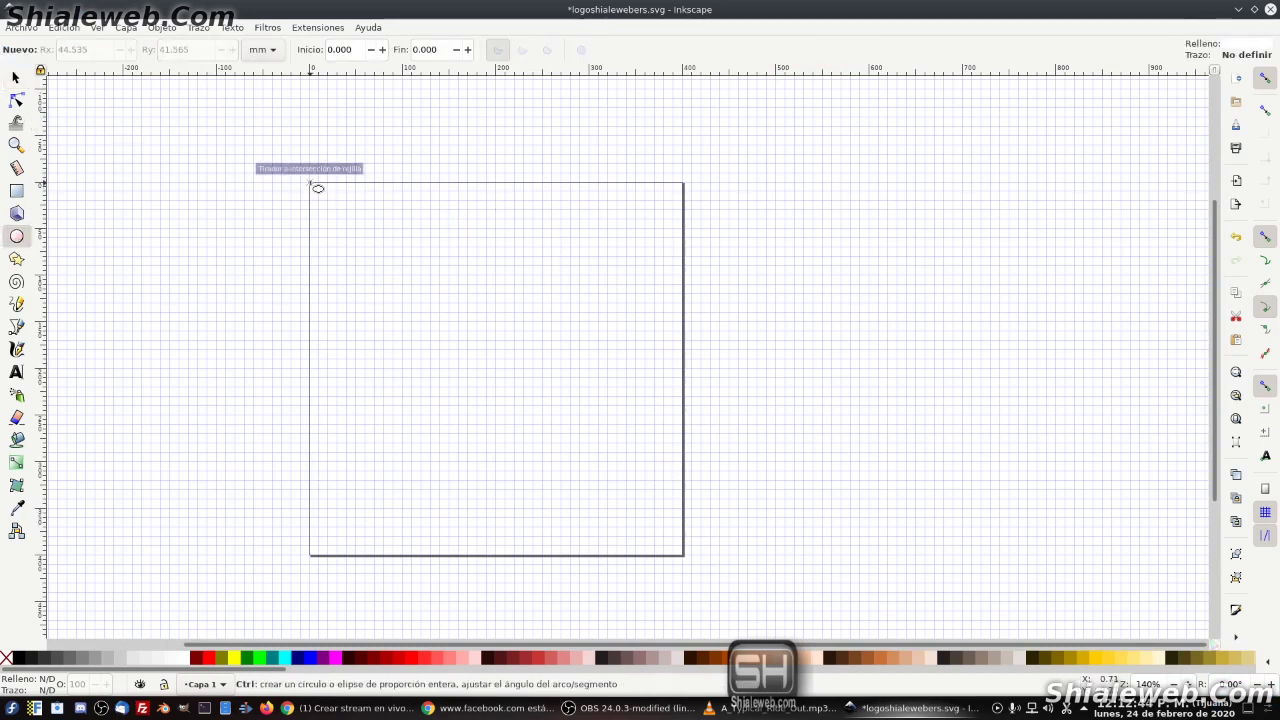
drag(317, 188, 690, 561)
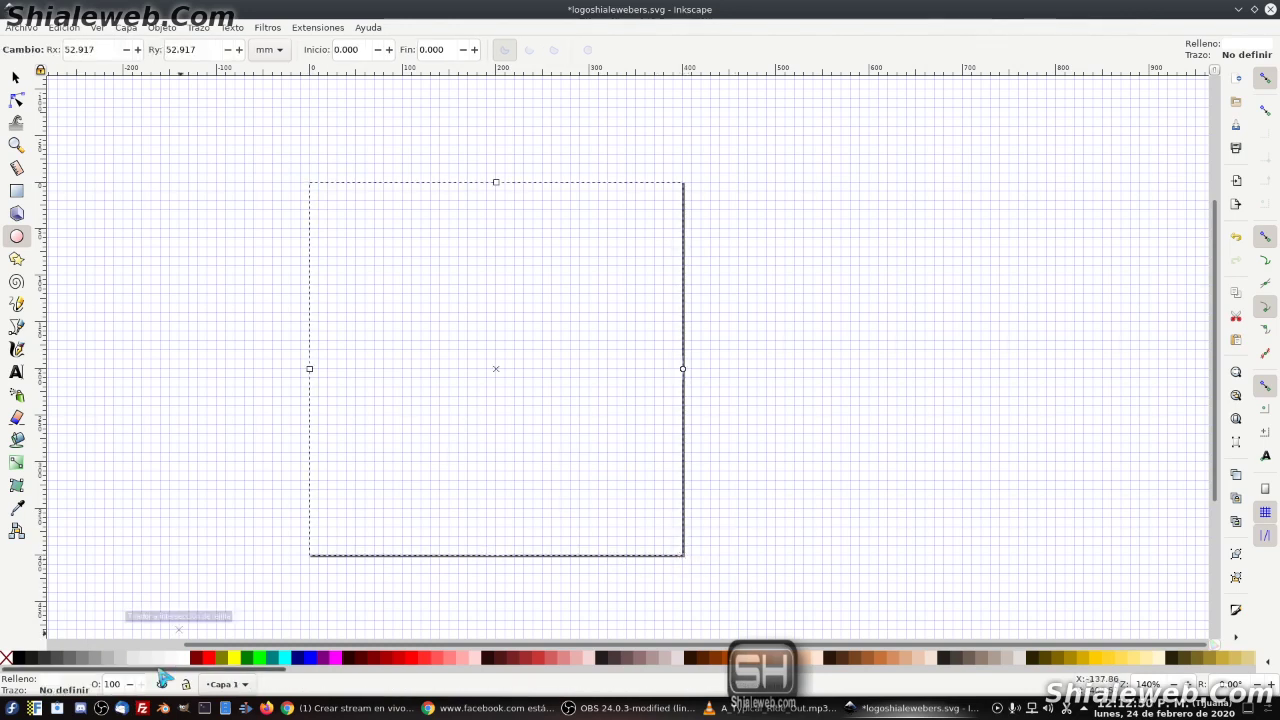
key(shift)
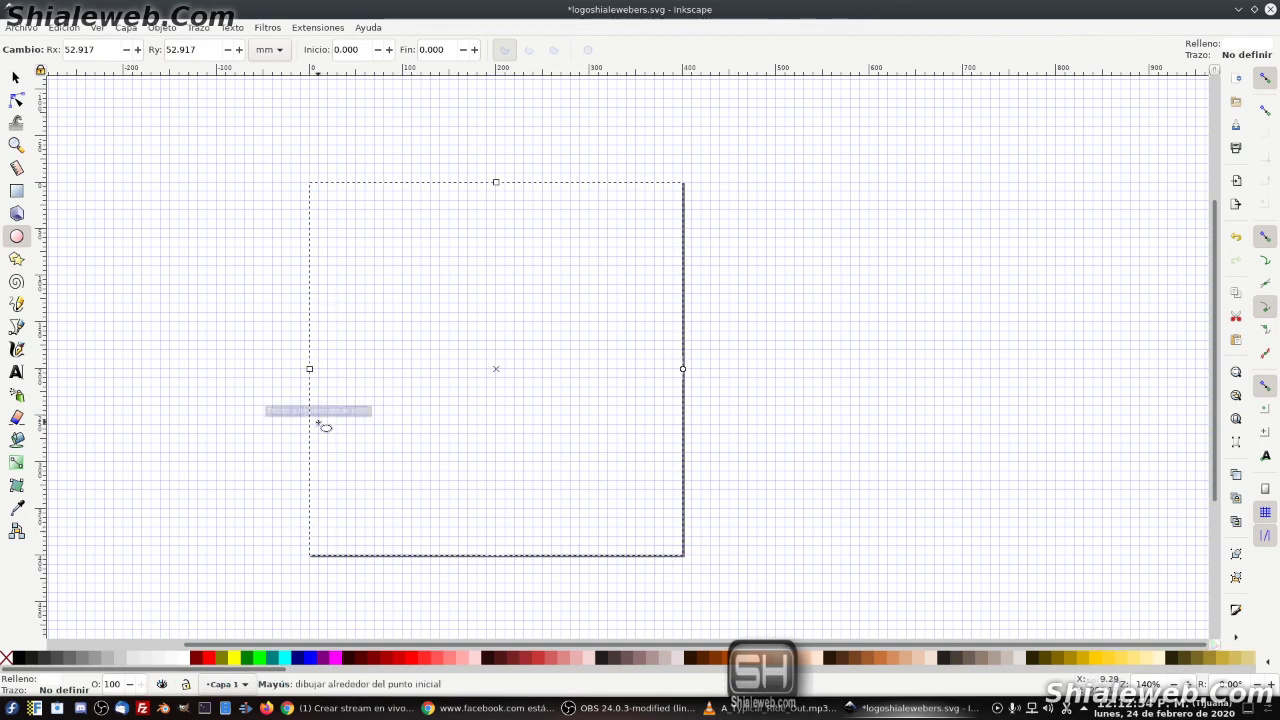
key(numbersign)
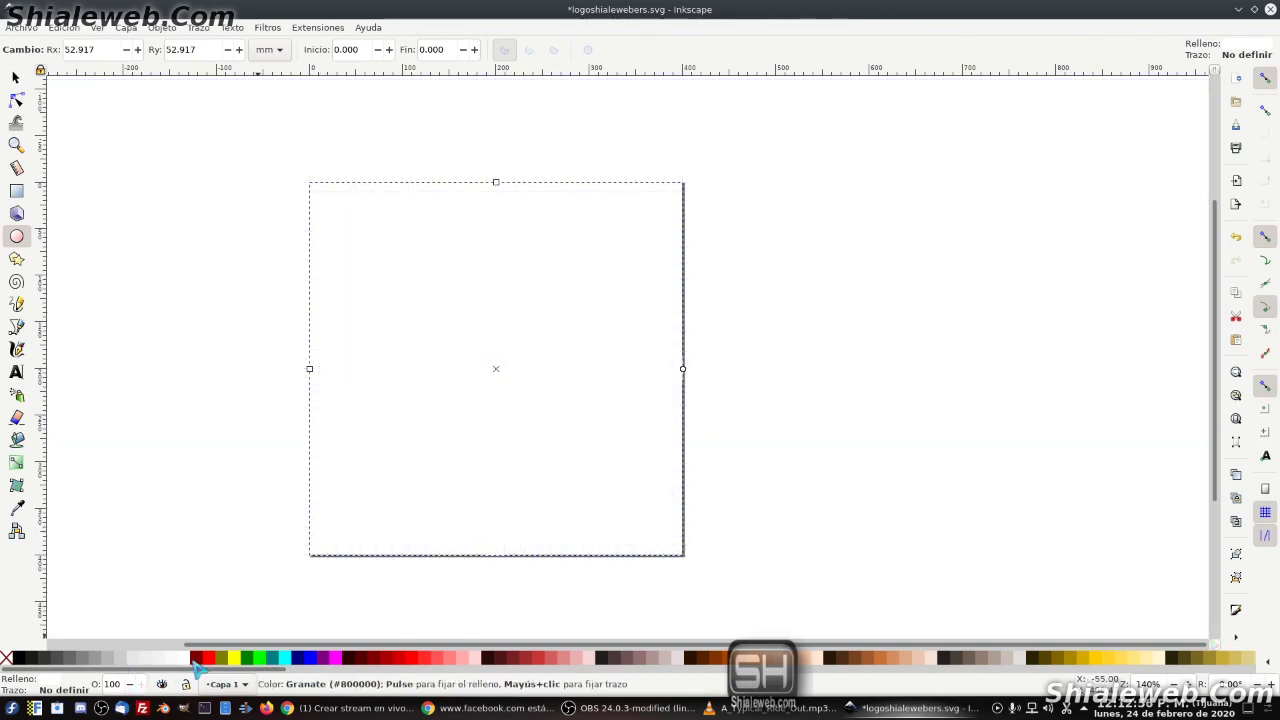
Fill the circle red and give it a black outline.
click(208, 658)
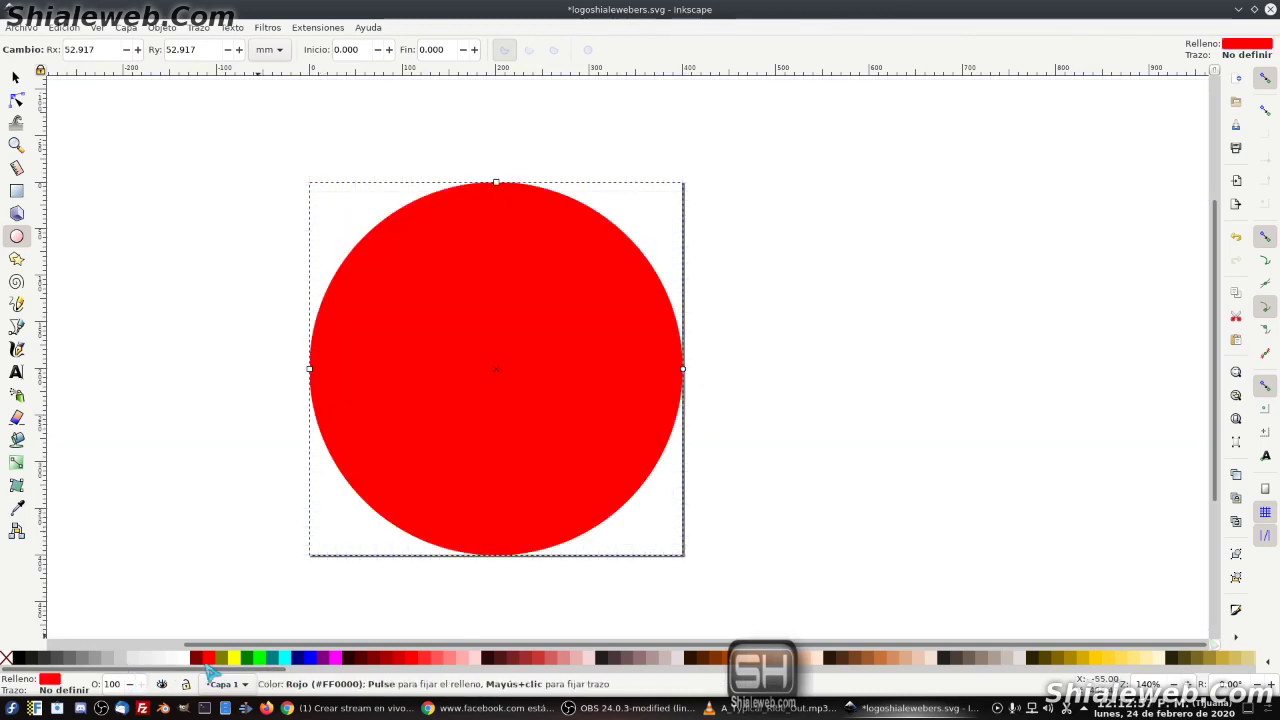
right_click(18, 660)
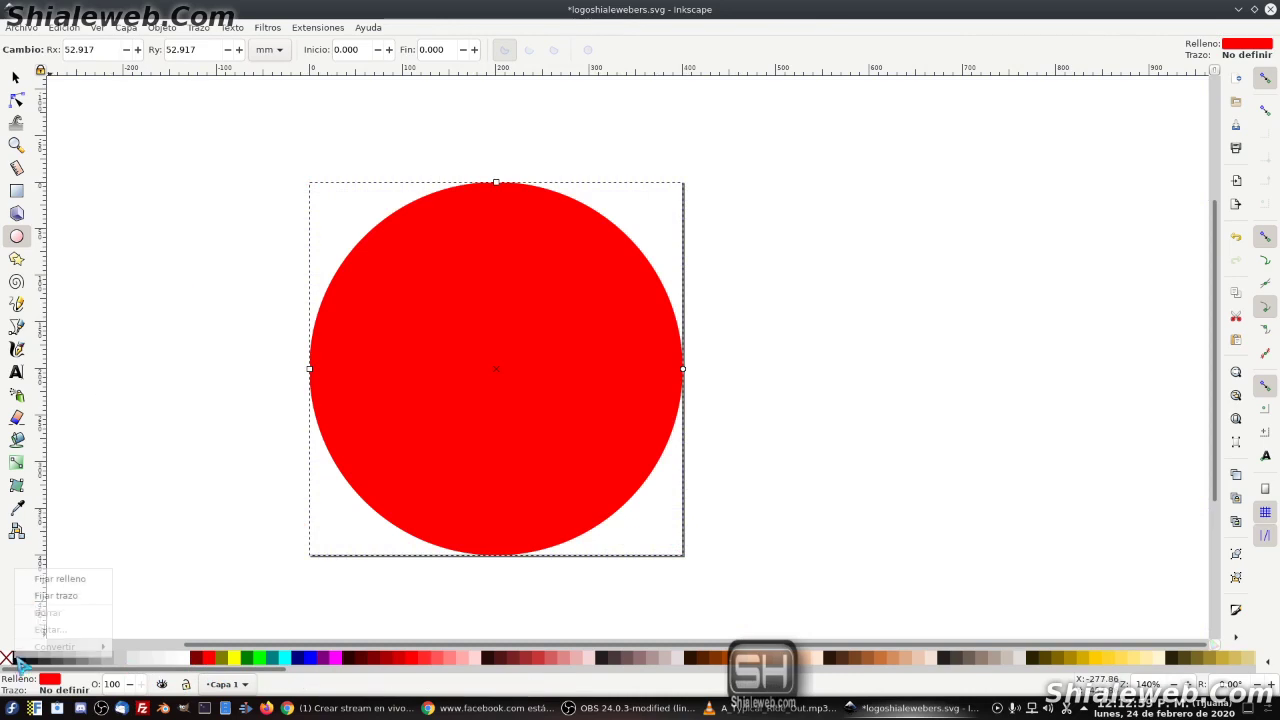
click(50, 595)
key(s)
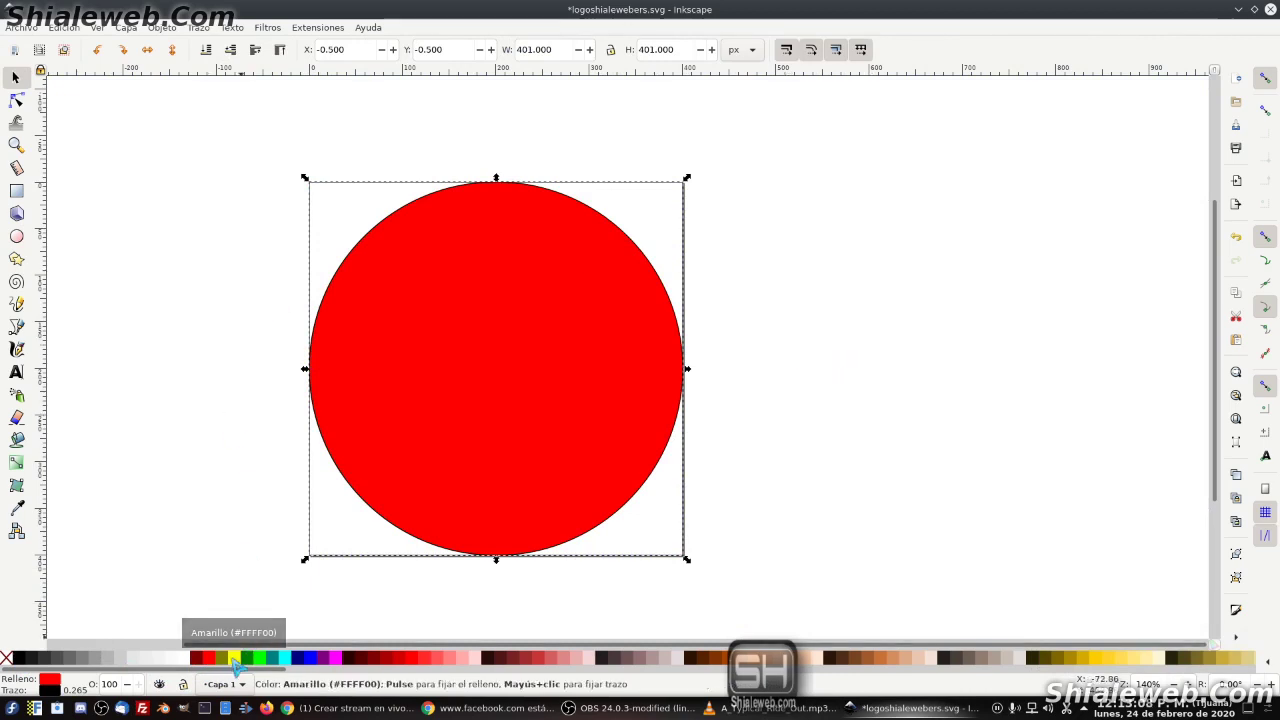
Lower the fill's magenta in Fill and Stroke to make the circle amber (ffbf00ff).
key(shift+ctrl+e)
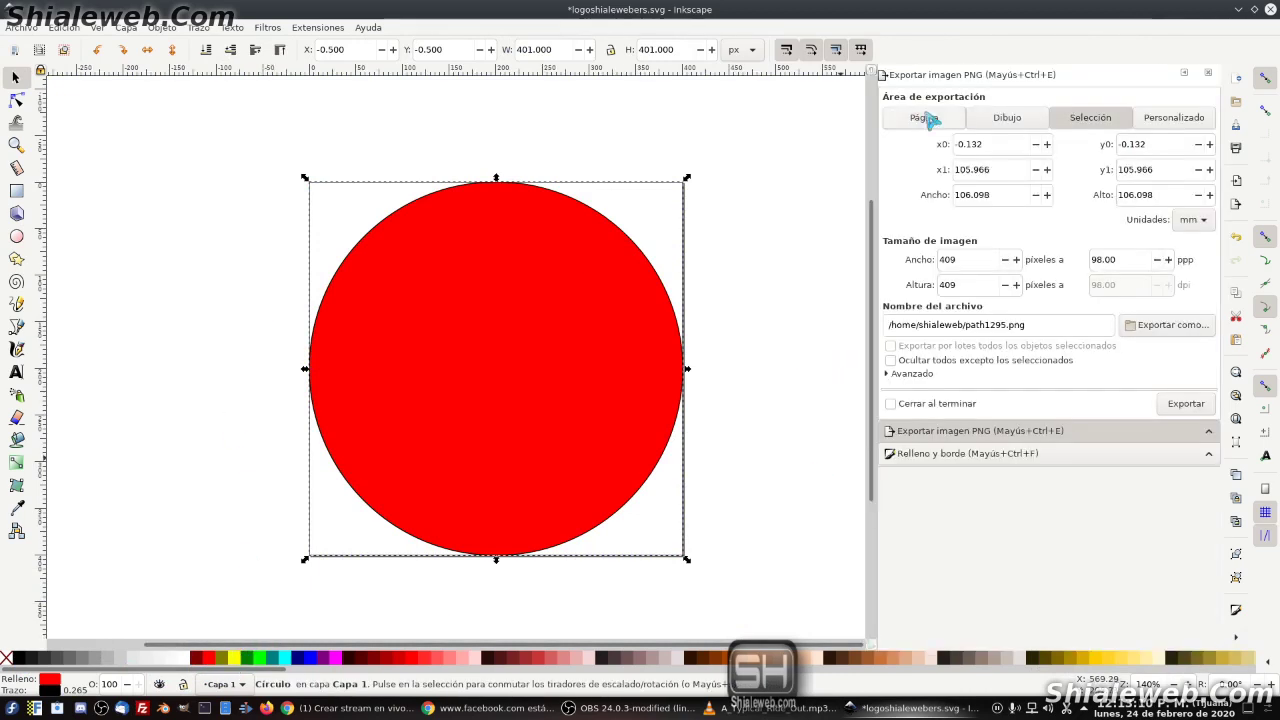
click(915, 458)
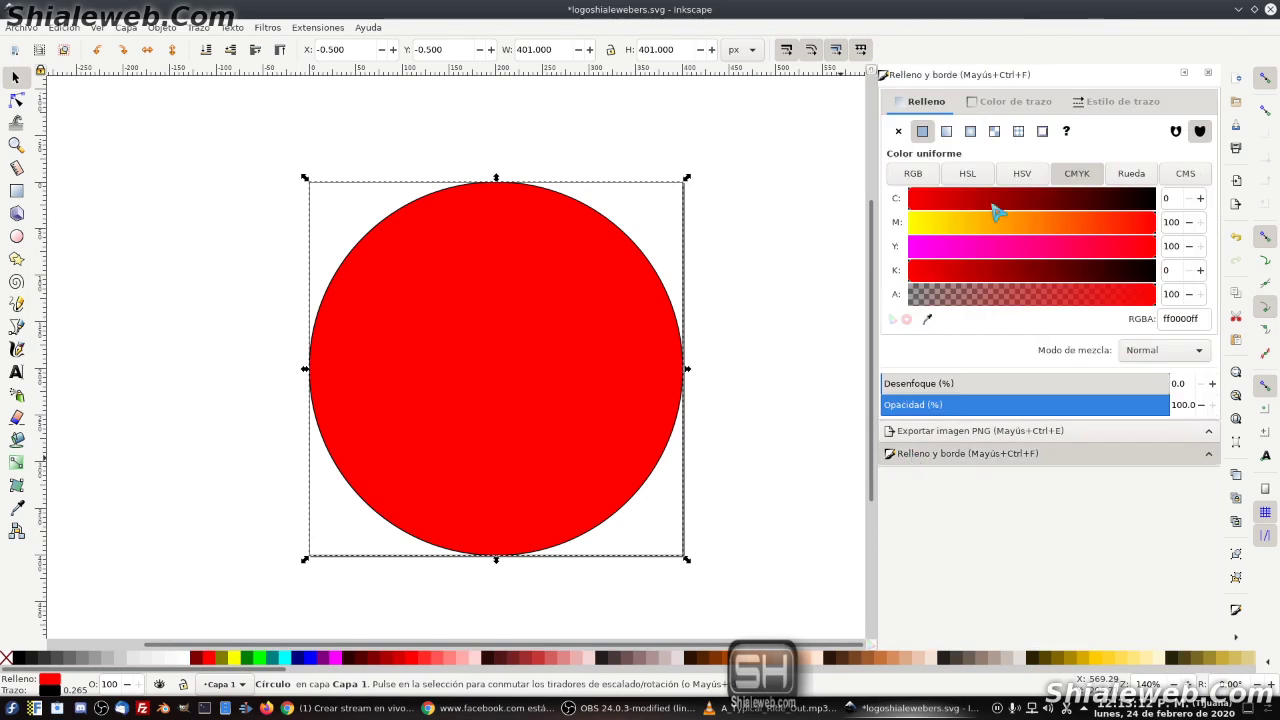
mouse_move(1138, 224)
mouse_down()
mouse_move(988, 222)
mouse_move(975, 233)
mouse_up()
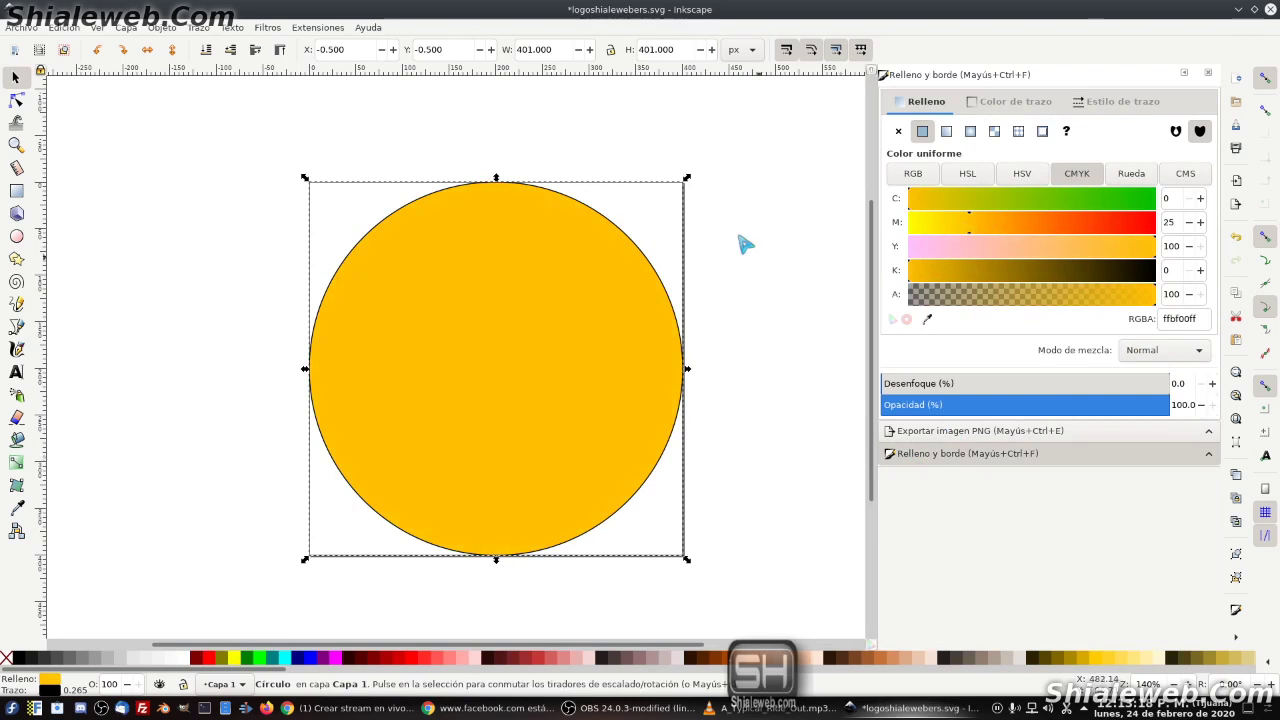
click(781, 172)
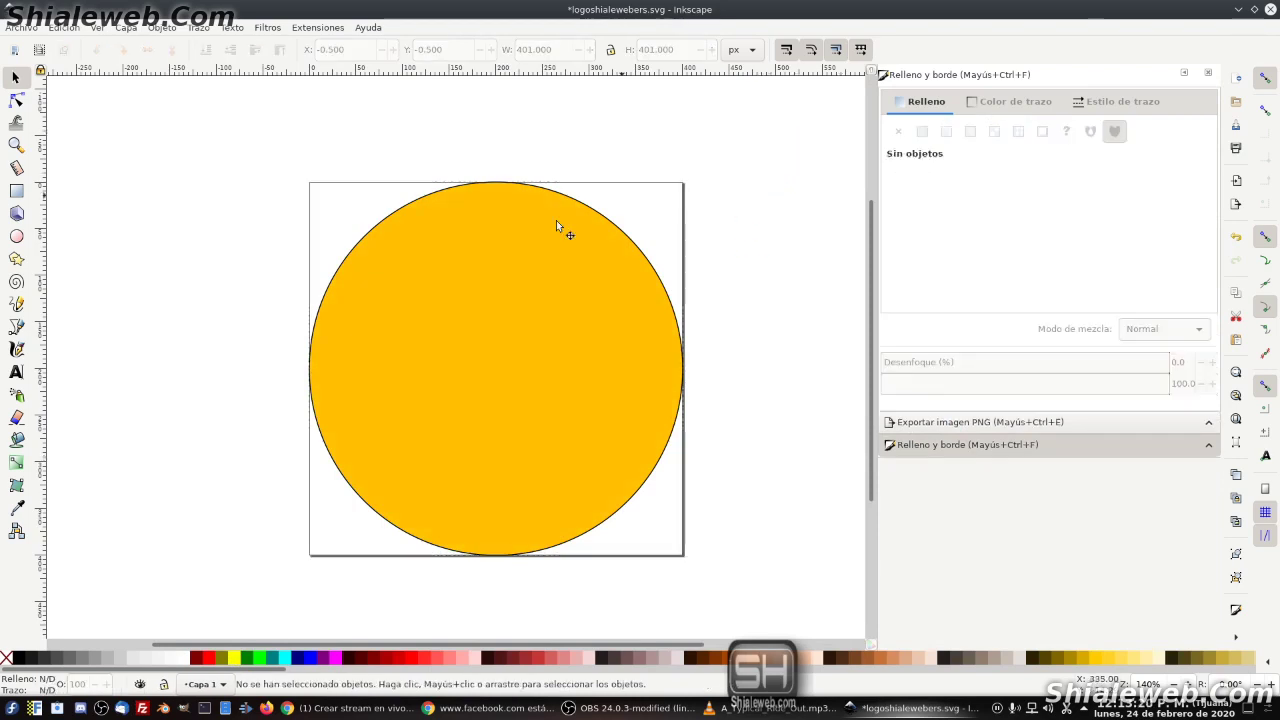
drag(486, 394, 373, 372)
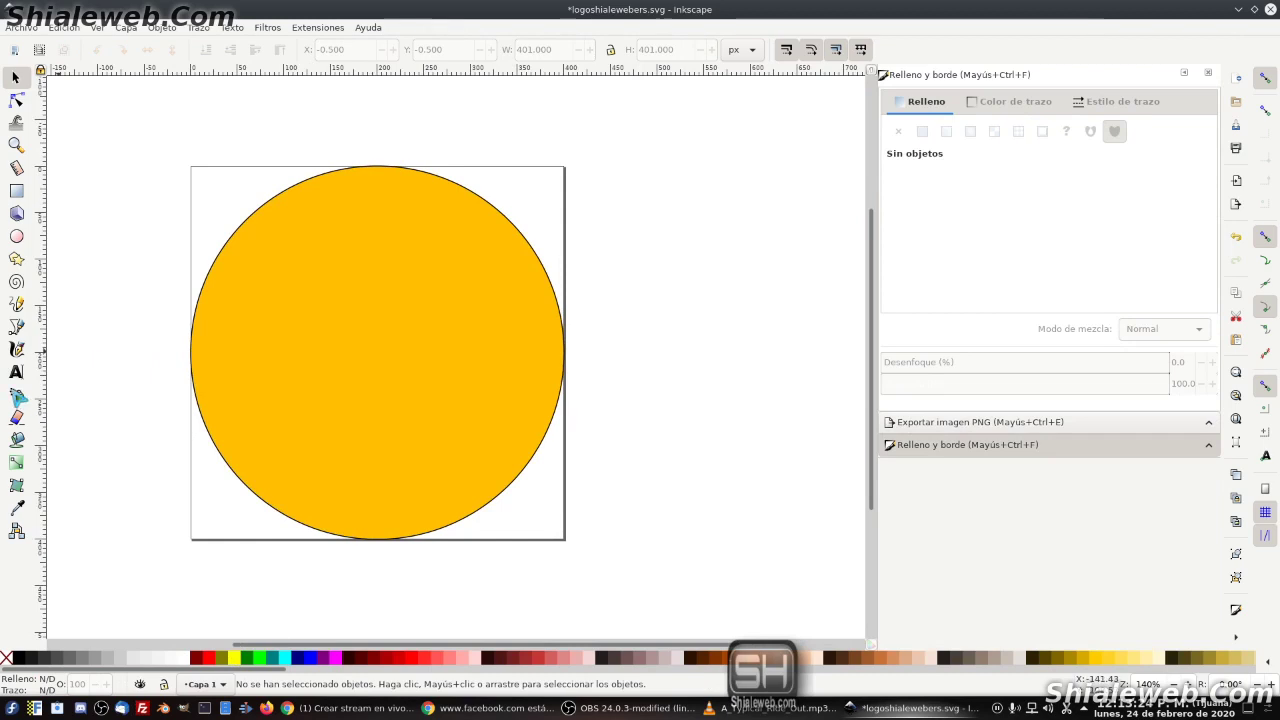
Type SHIALEWEBERS in black text above the circle and select all its letters.
click(16, 371)
drag(409, 486, 447, 566)
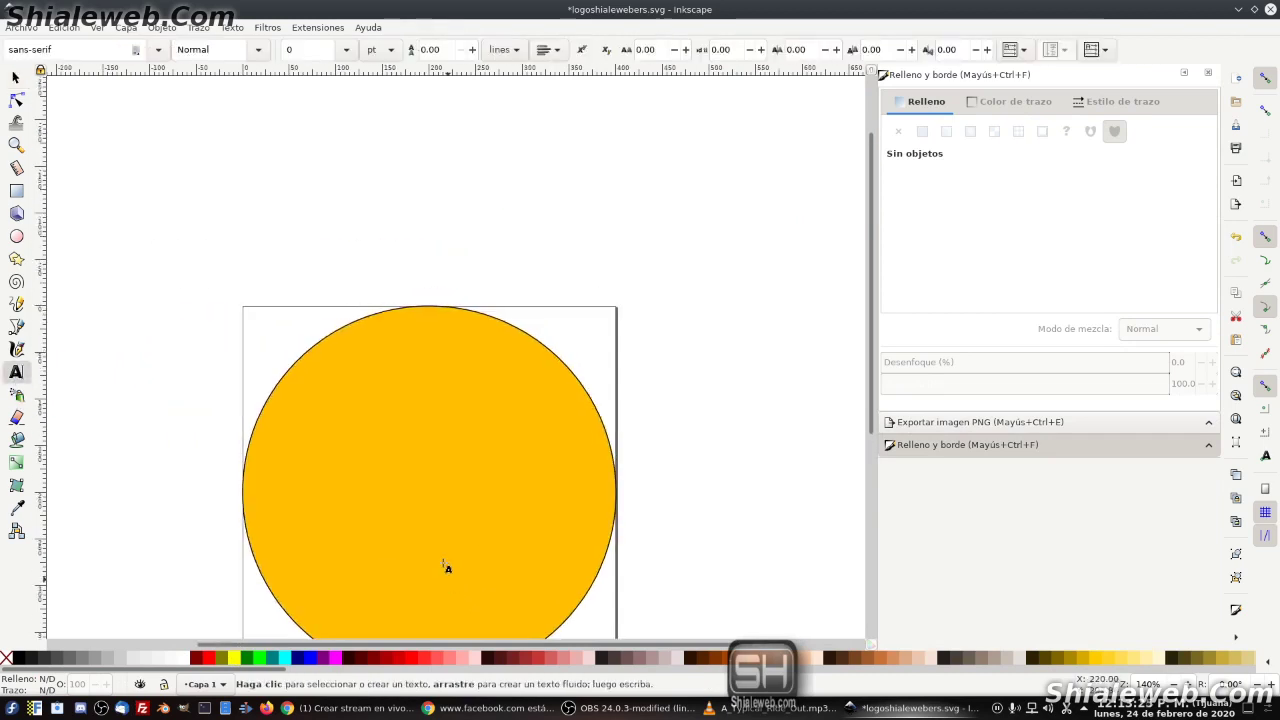
click(230, 223)
text(SHIALE)
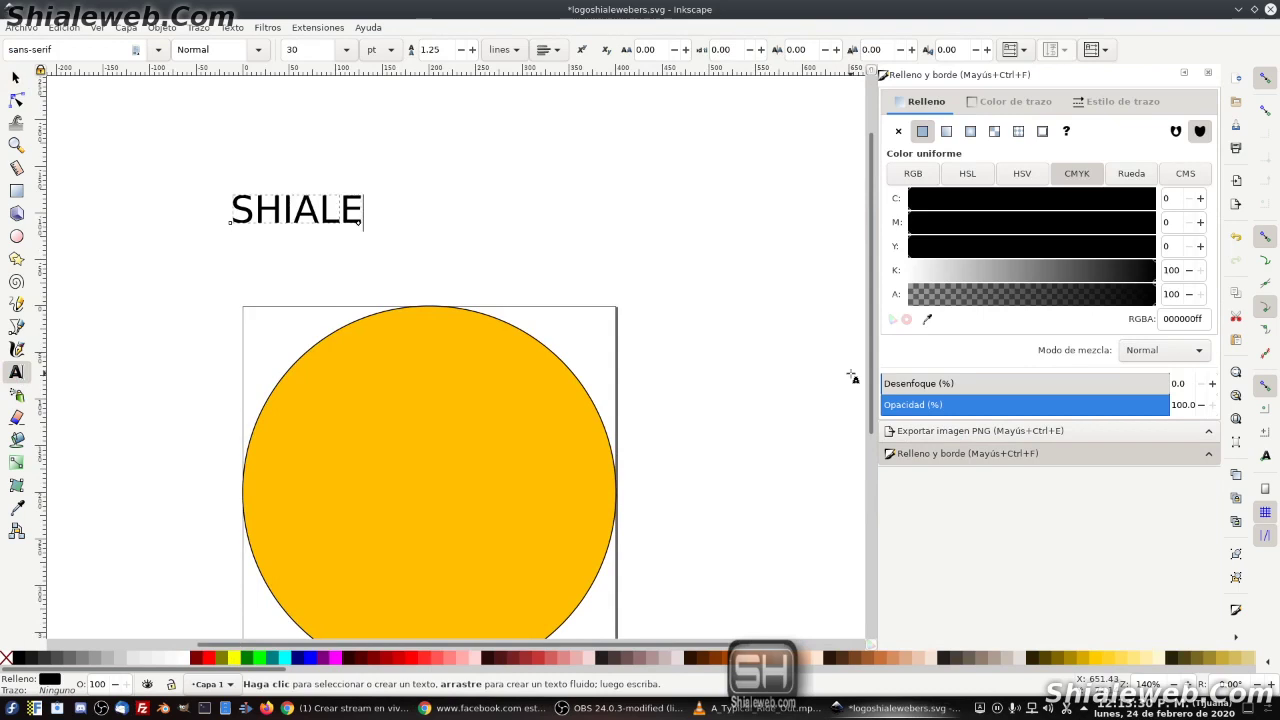
text(WEBERS)
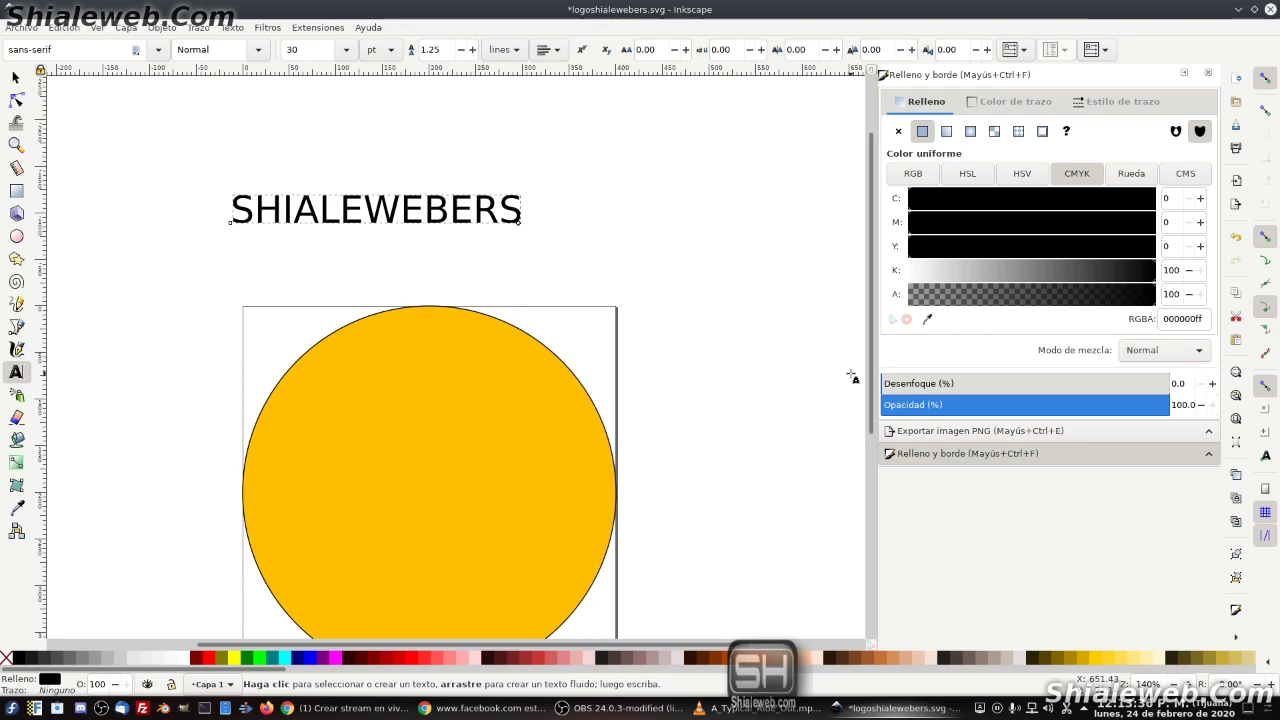
key(ctrl+a)
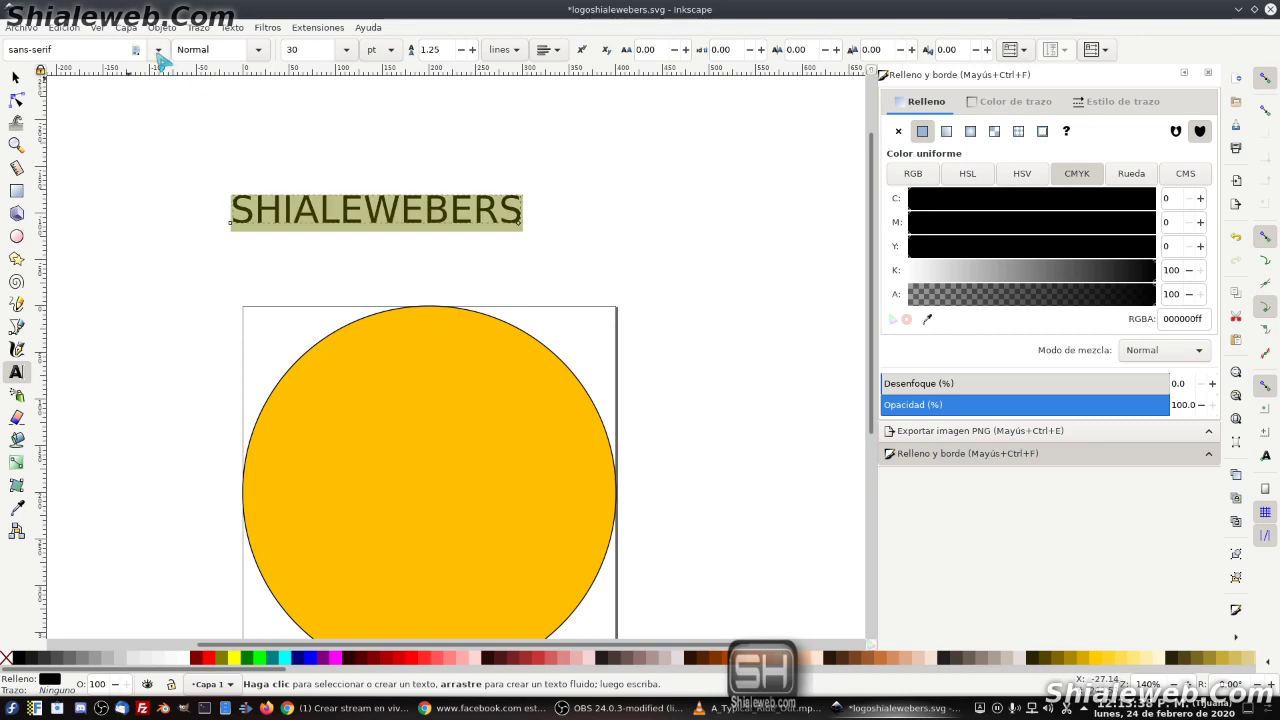
Browse the font list and apply GROBOLD to the SHIALEWEBERS text.
click(158, 50)
click(160, 52)
click(160, 50)
scroll(148, 400, down, 3)
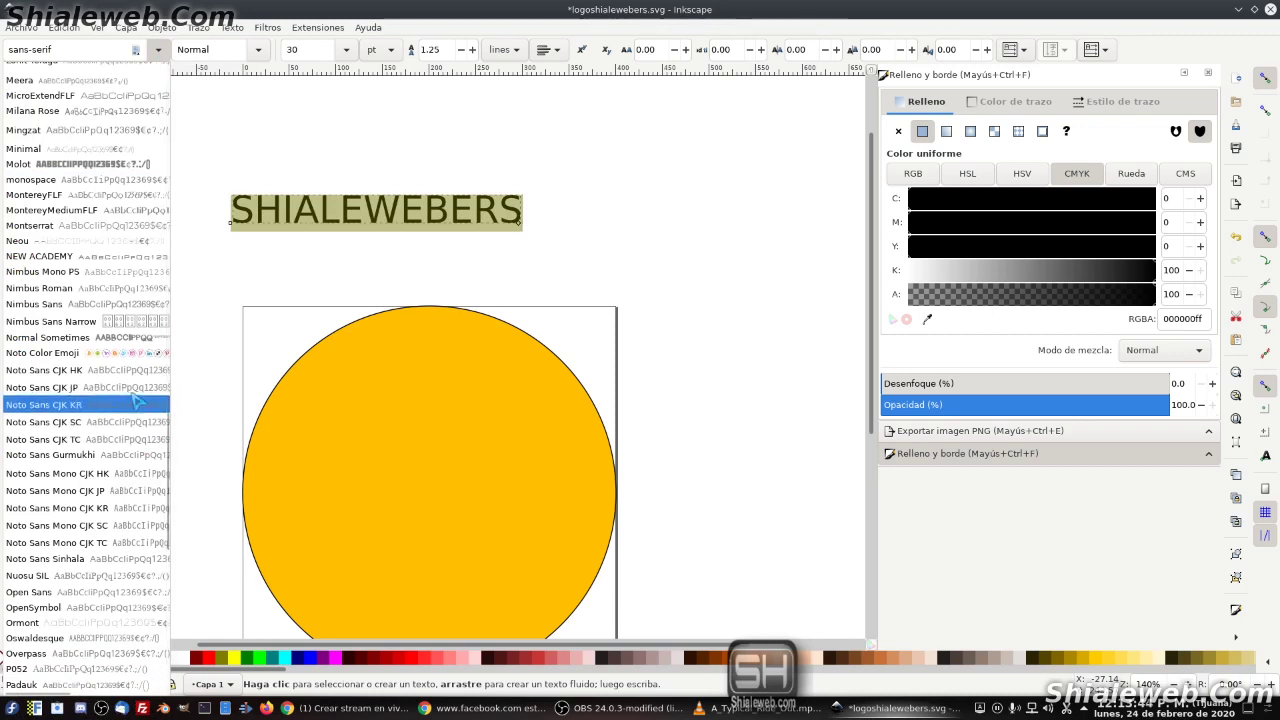
scroll(128, 378, up, 3)
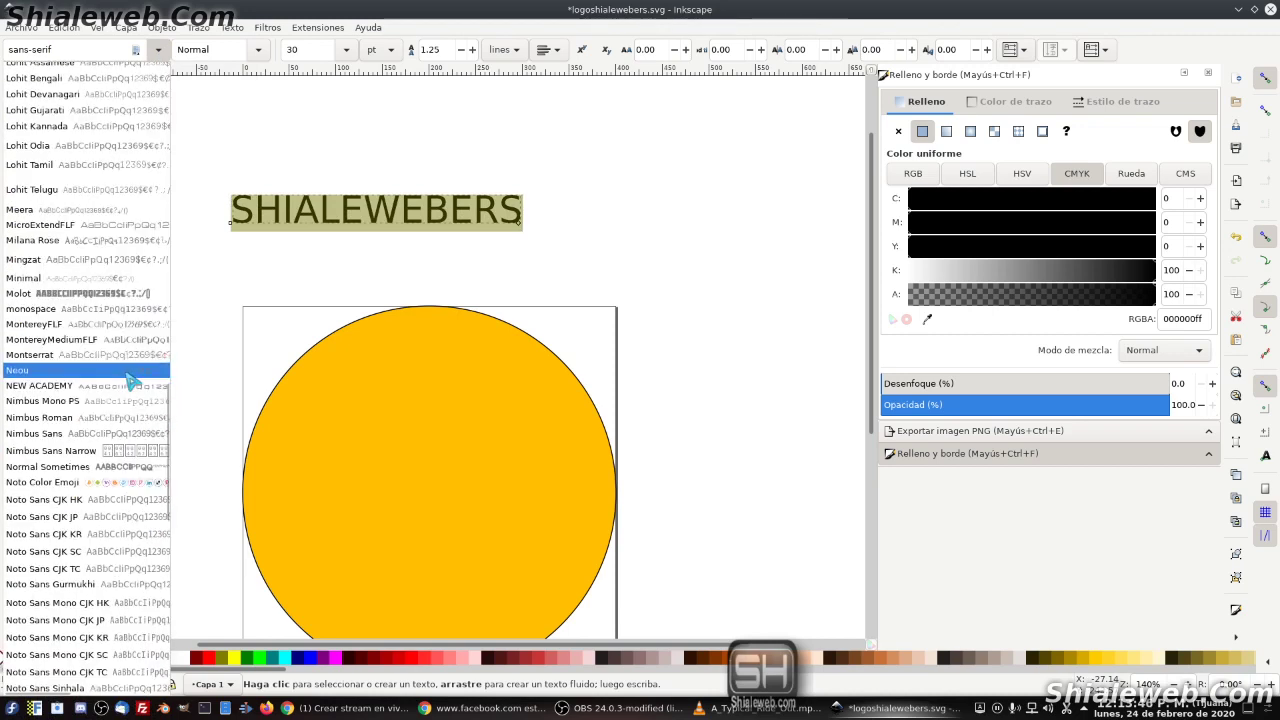
scroll(132, 380, up, 1)
scroll(134, 380, up, 1)
scroll(150, 420, up, 1)
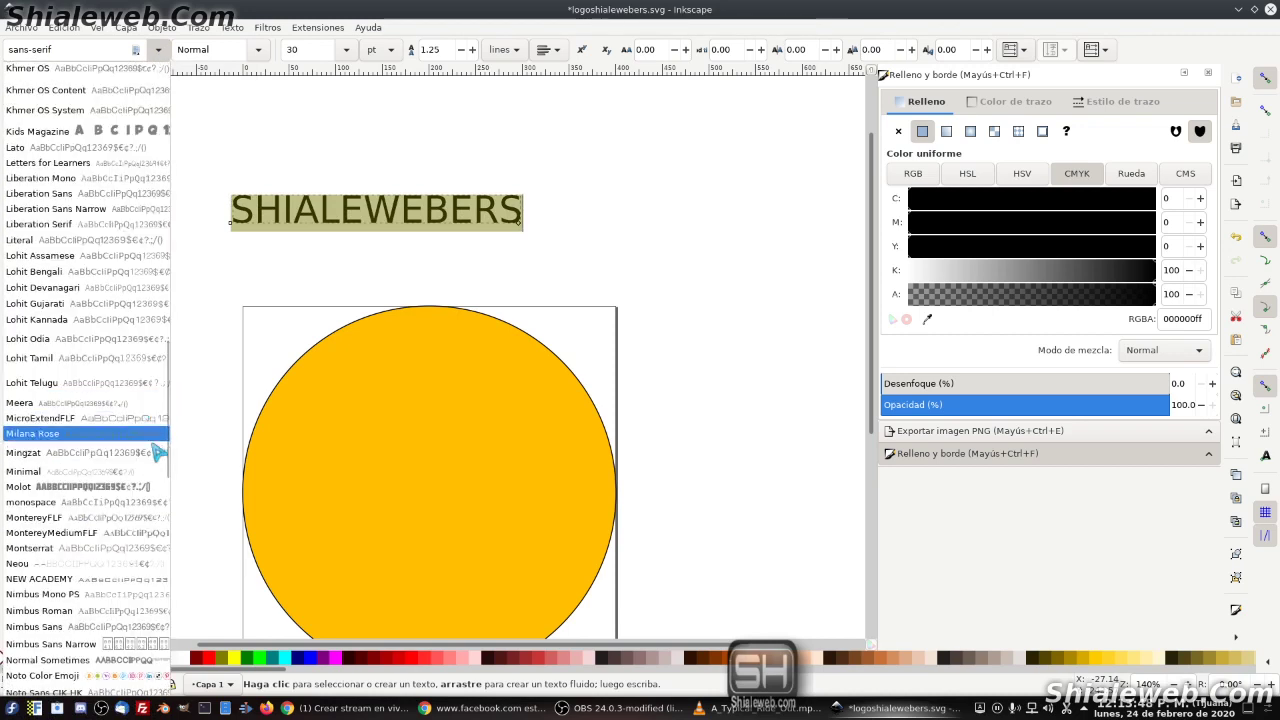
scroll(176, 458, up, 1)
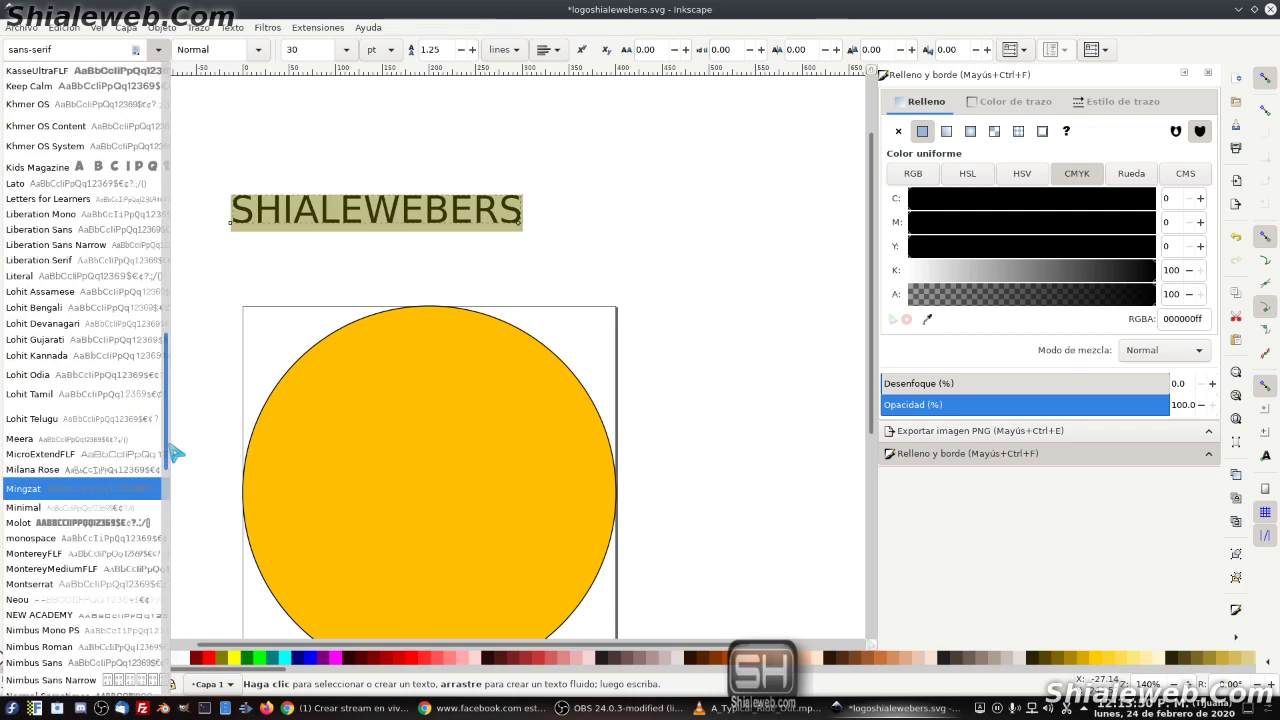
drag(175, 453, 174, 417)
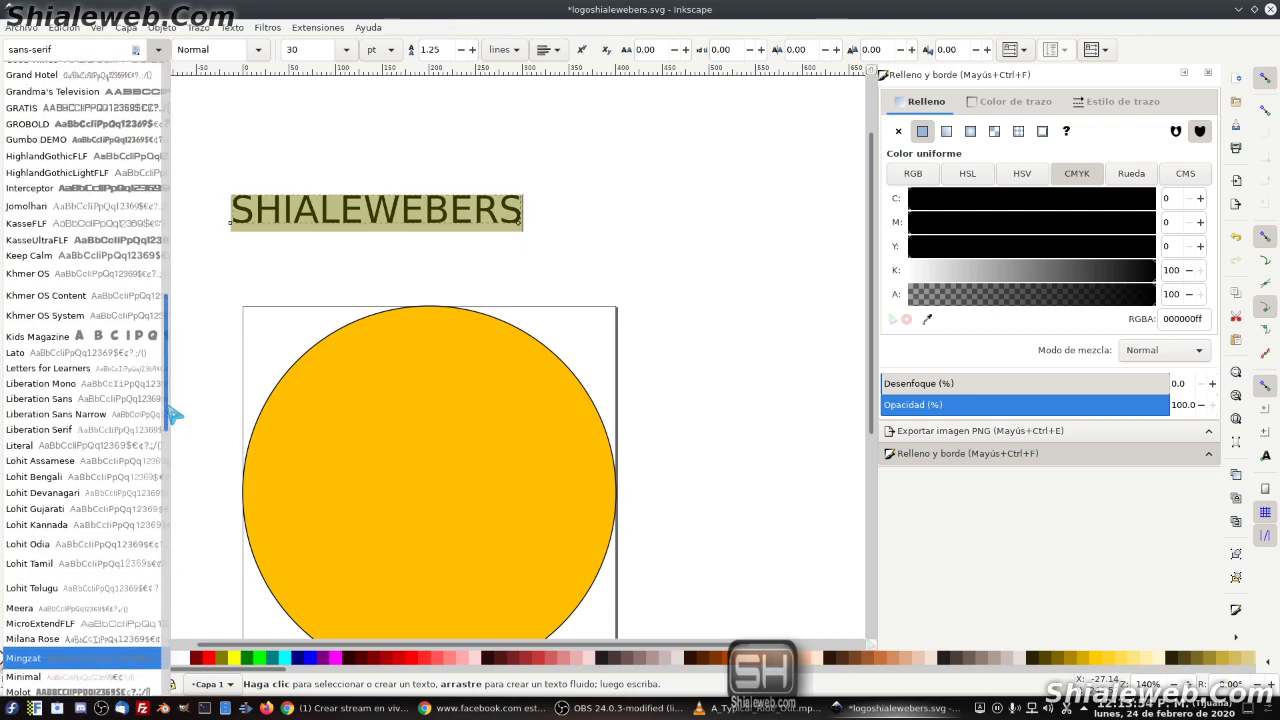
drag(174, 414, 174, 406)
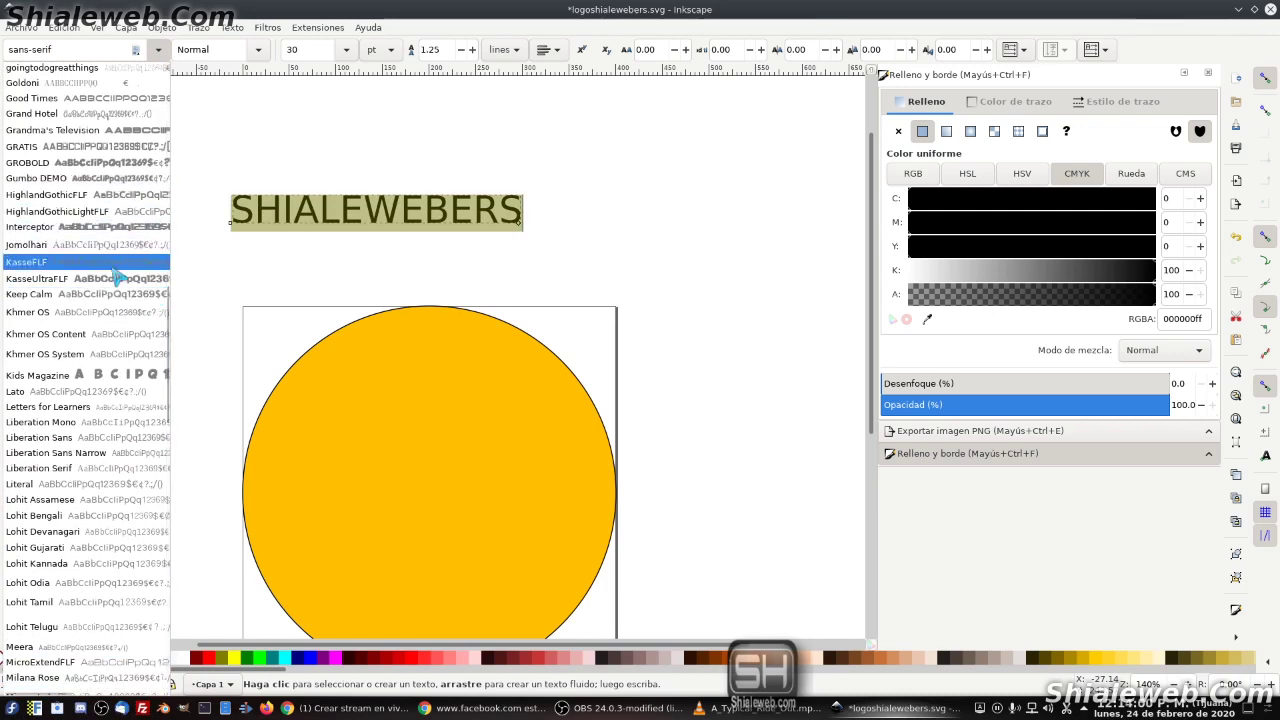
click(120, 162)
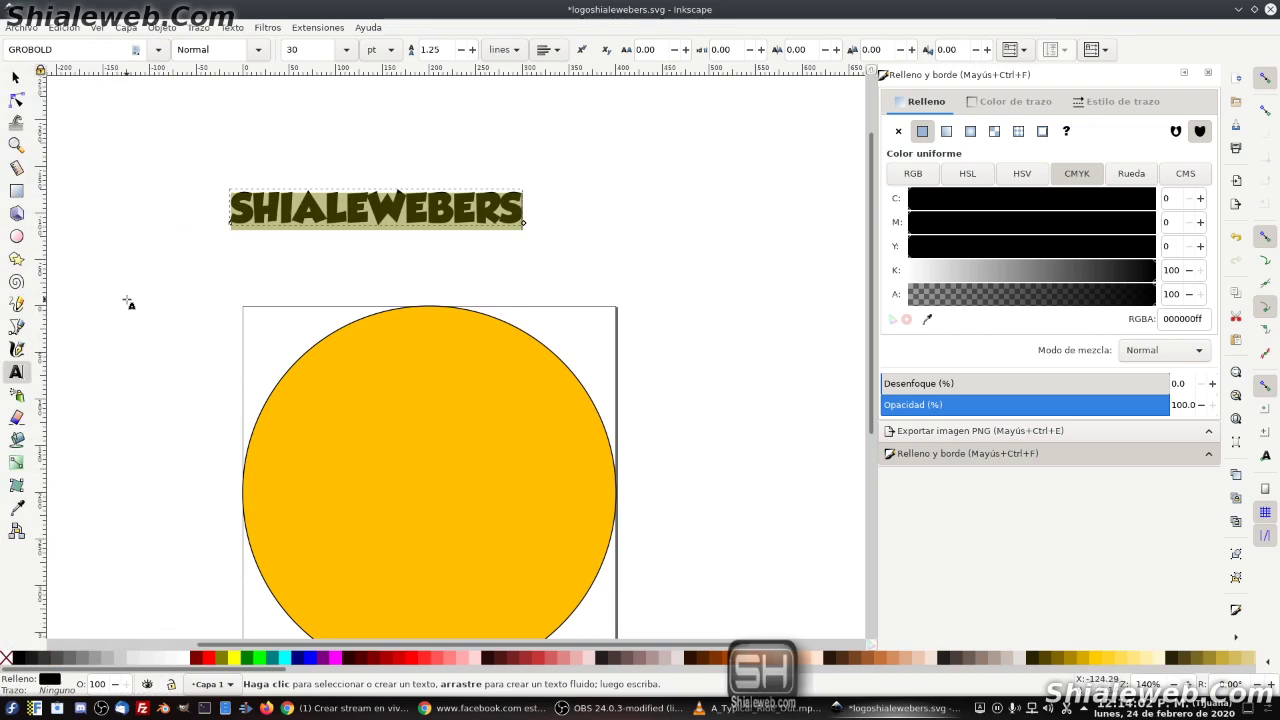
Try Breadcrumbs DEMO, then settle on the Cartoonist font.
click(158, 49)
scroll(145, 200, up, 3)
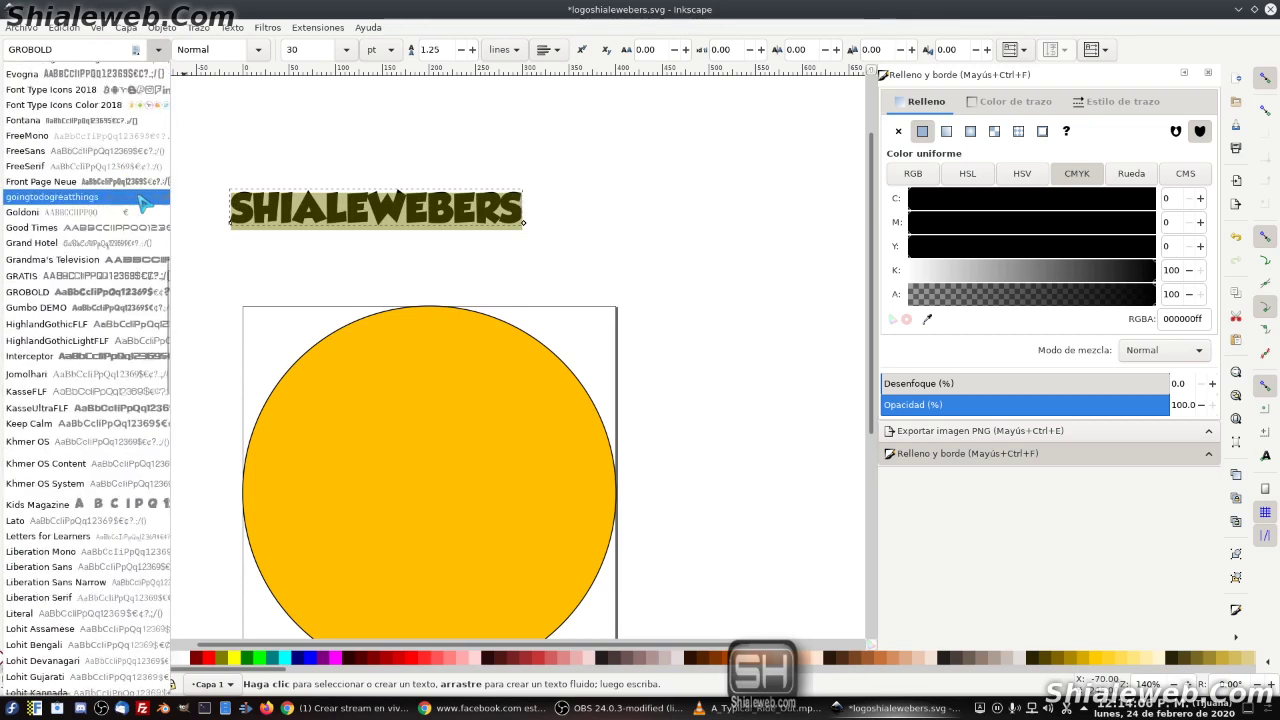
scroll(145, 200, up, 5)
scroll(145, 200, up, 5)
scroll(147, 199, up, 5)
scroll(150, 198, up, 5)
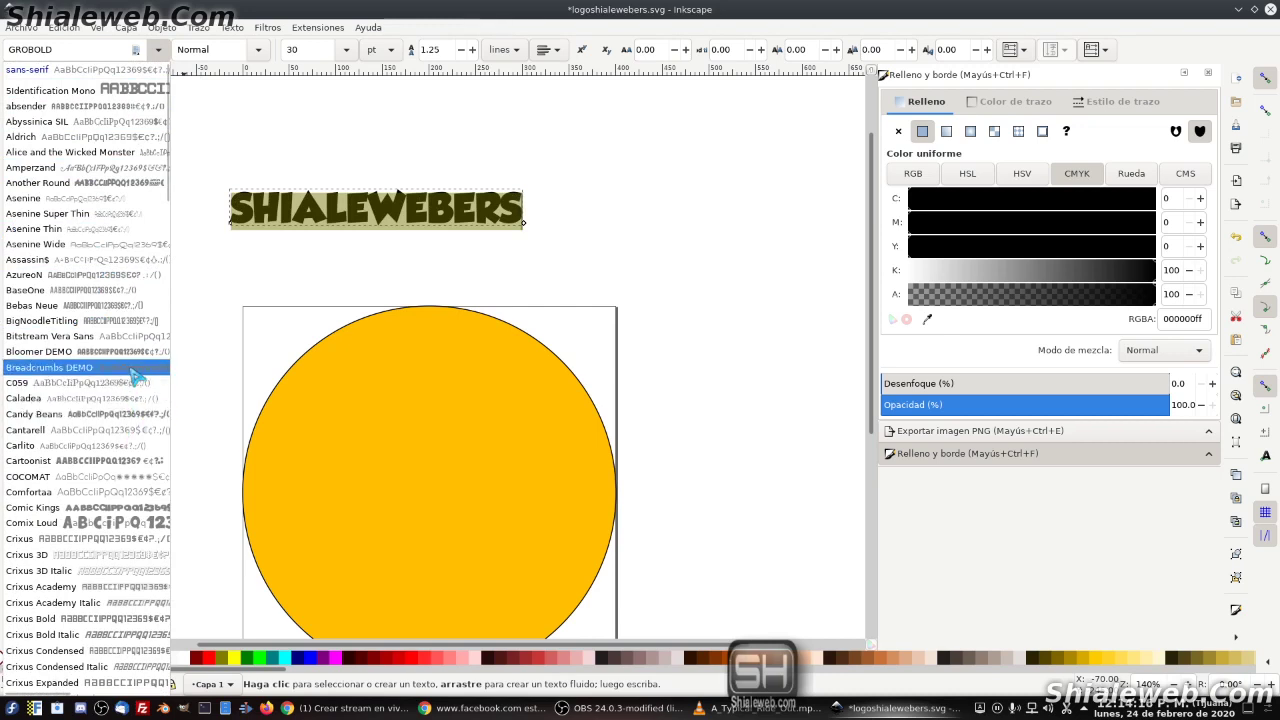
click(133, 376)
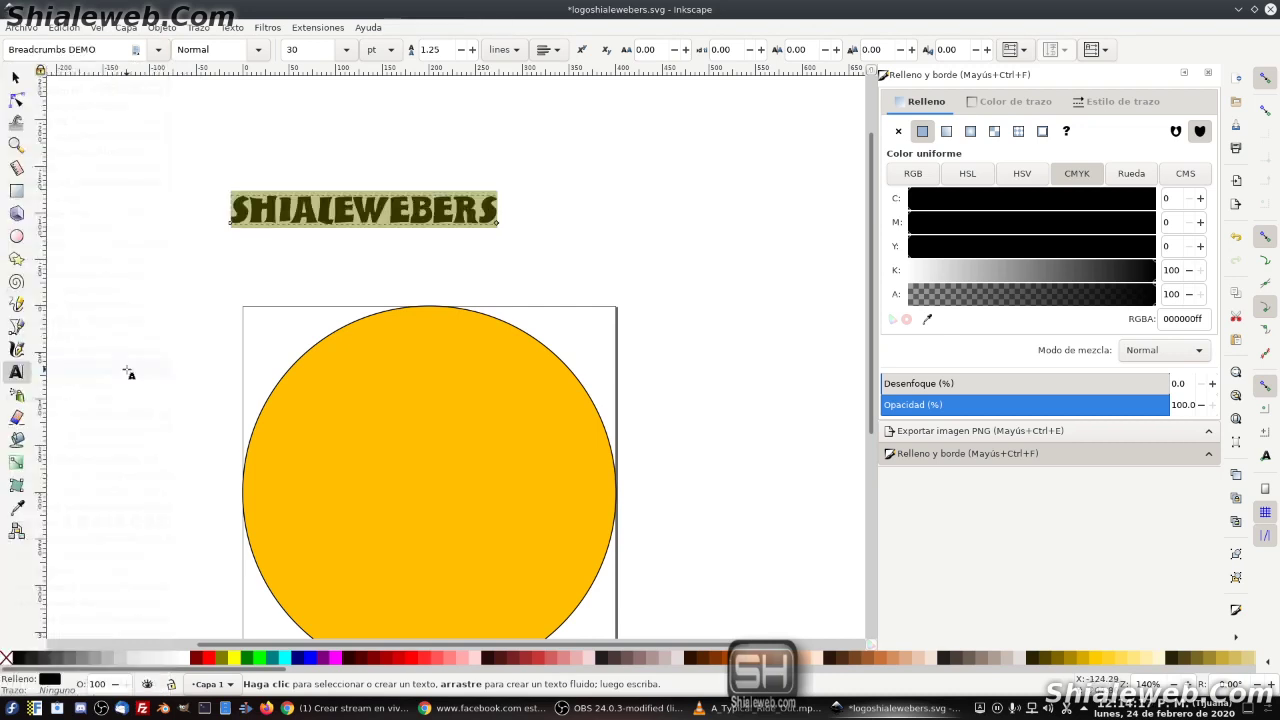
click(159, 50)
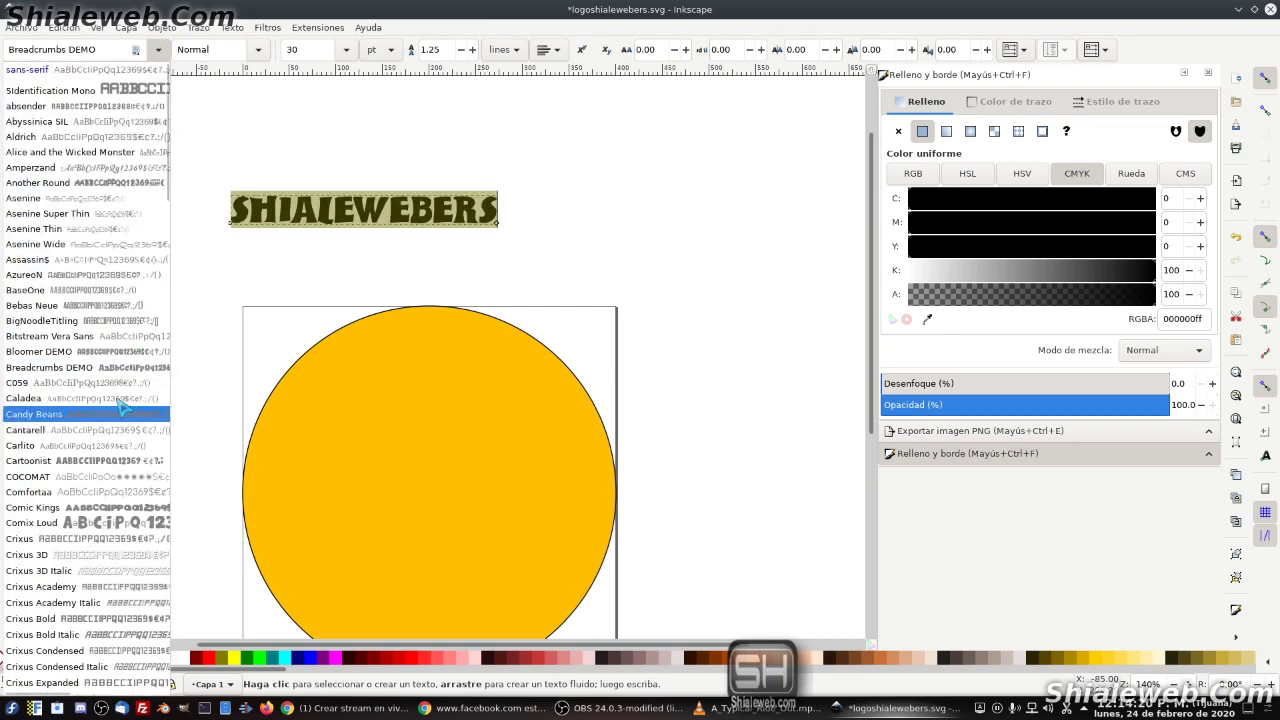
click(101, 461)
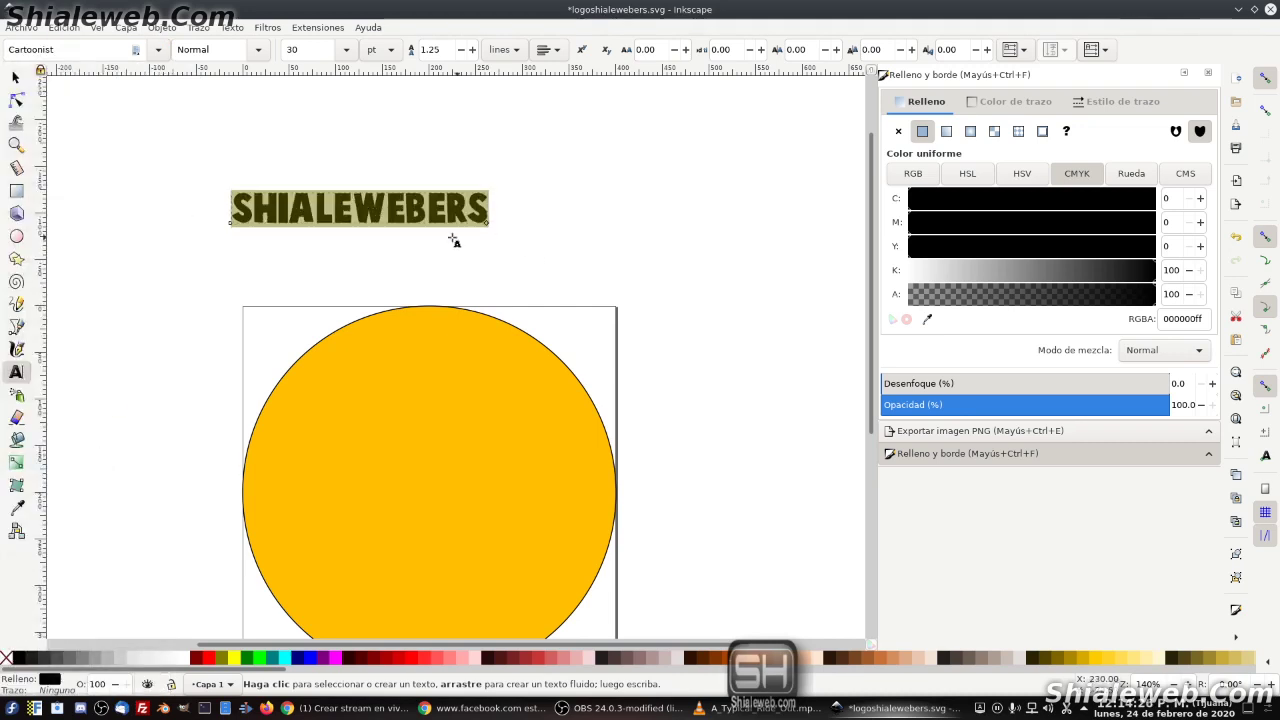
Test-move SHIALEWEBERS into the circle, then return it above.
key(F1)
mouse_move(457, 220)
mouse_down()
mouse_move(475, 505)
mouse_move(468, 462)
mouse_up()
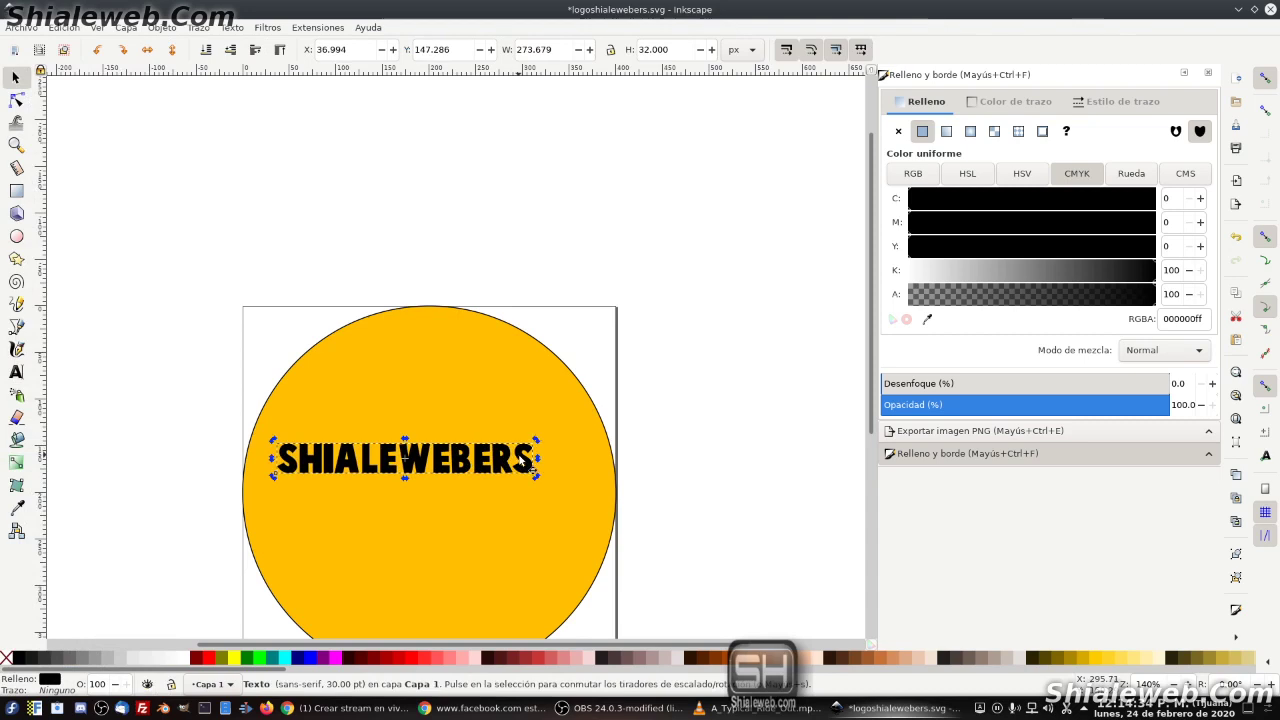
drag(525, 463, 521, 210)
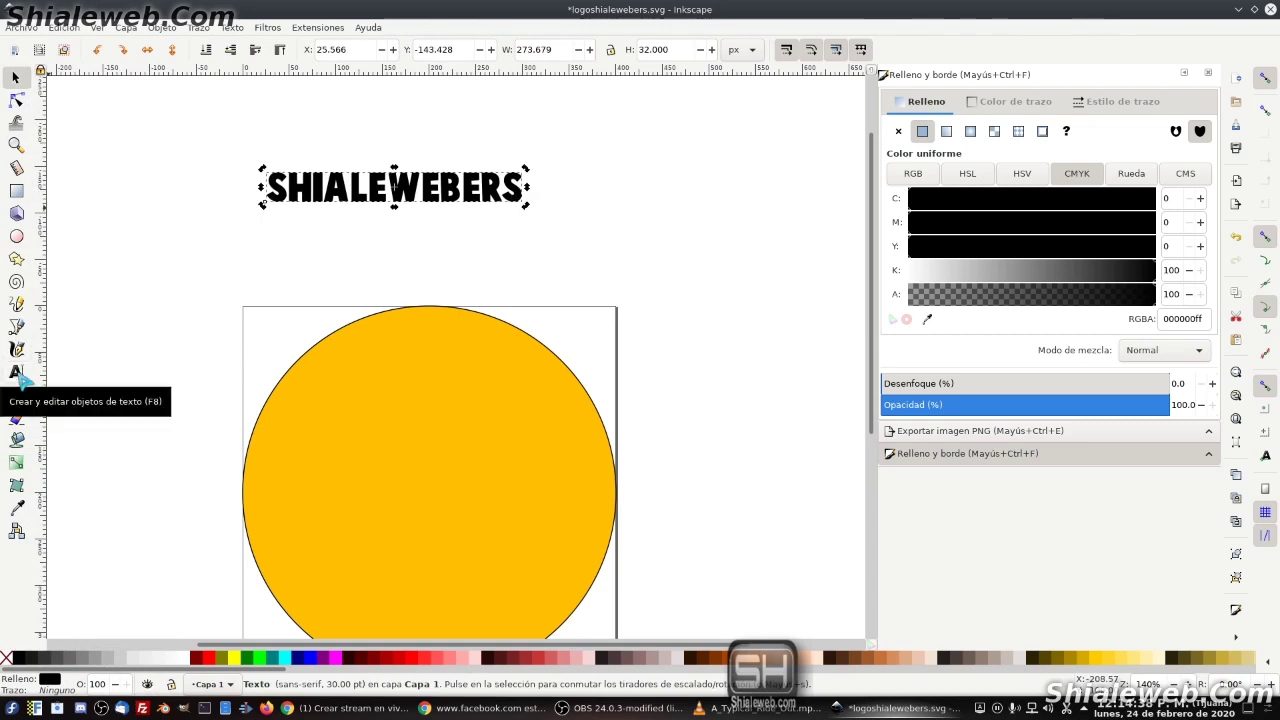
Set the SHIALEWEBERS text to 72 pt and change its alignment.
double_click(389, 190)
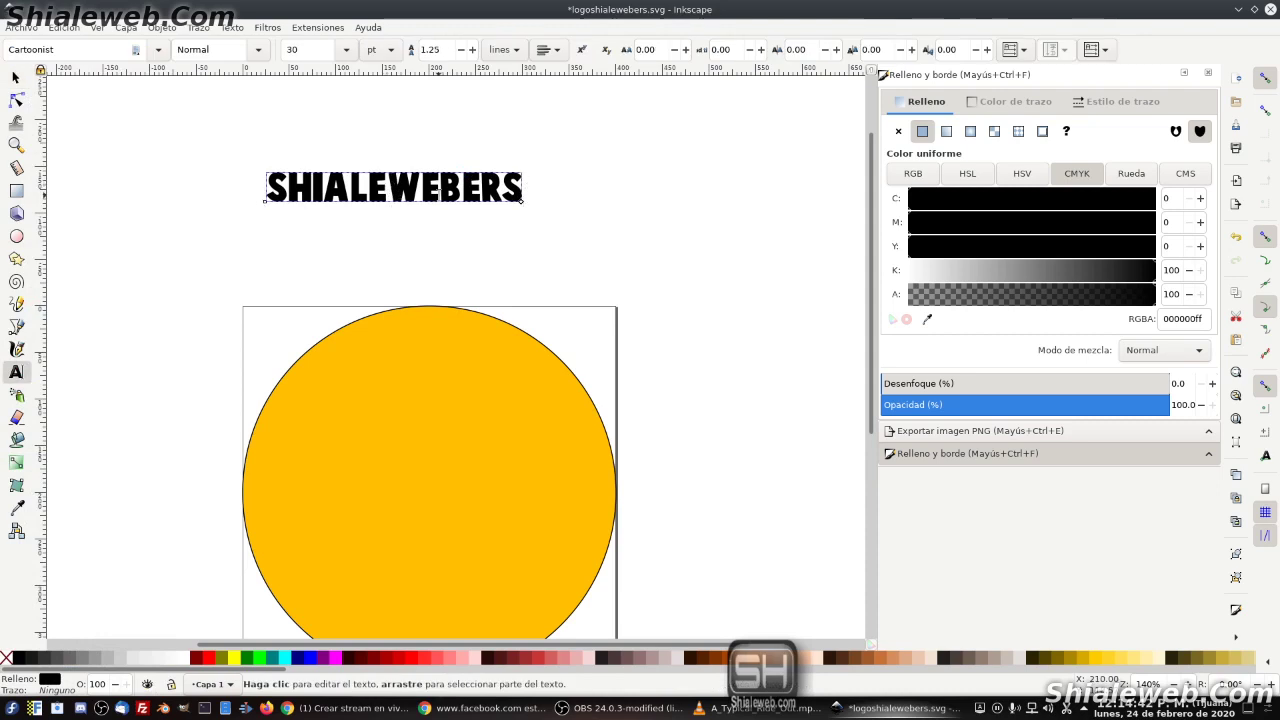
key(ctrl+a)
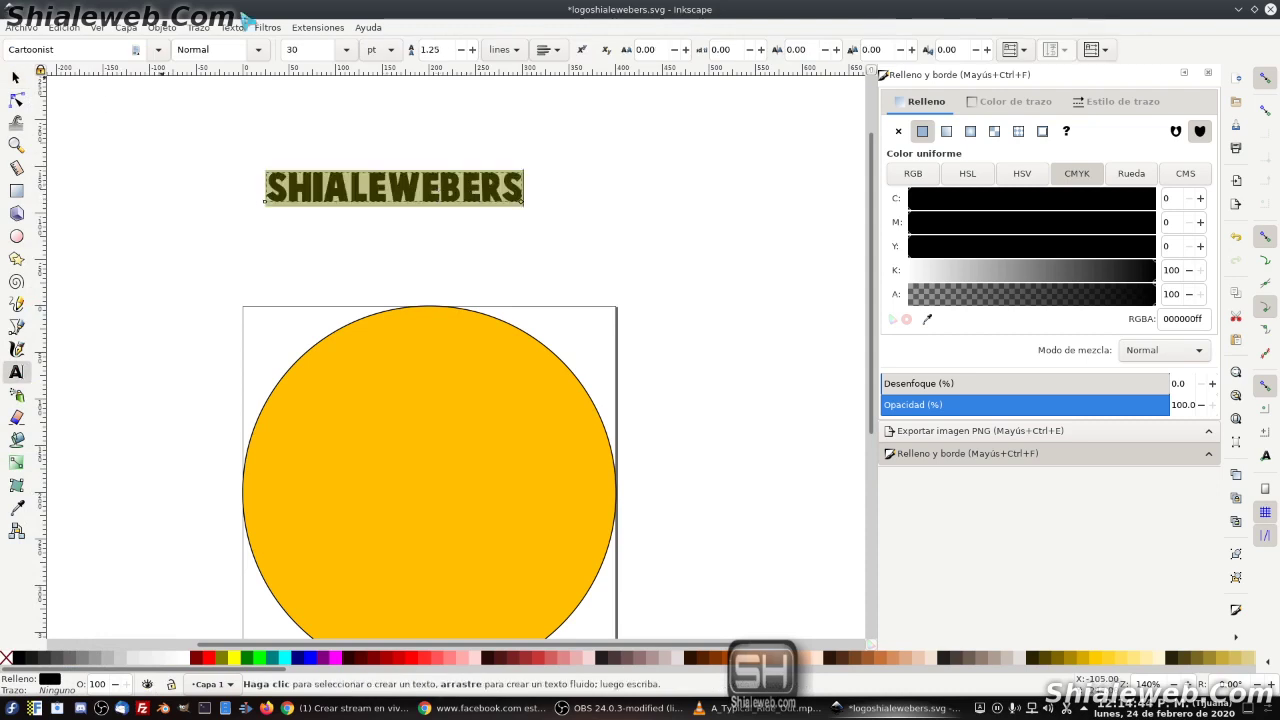
click(258, 49)
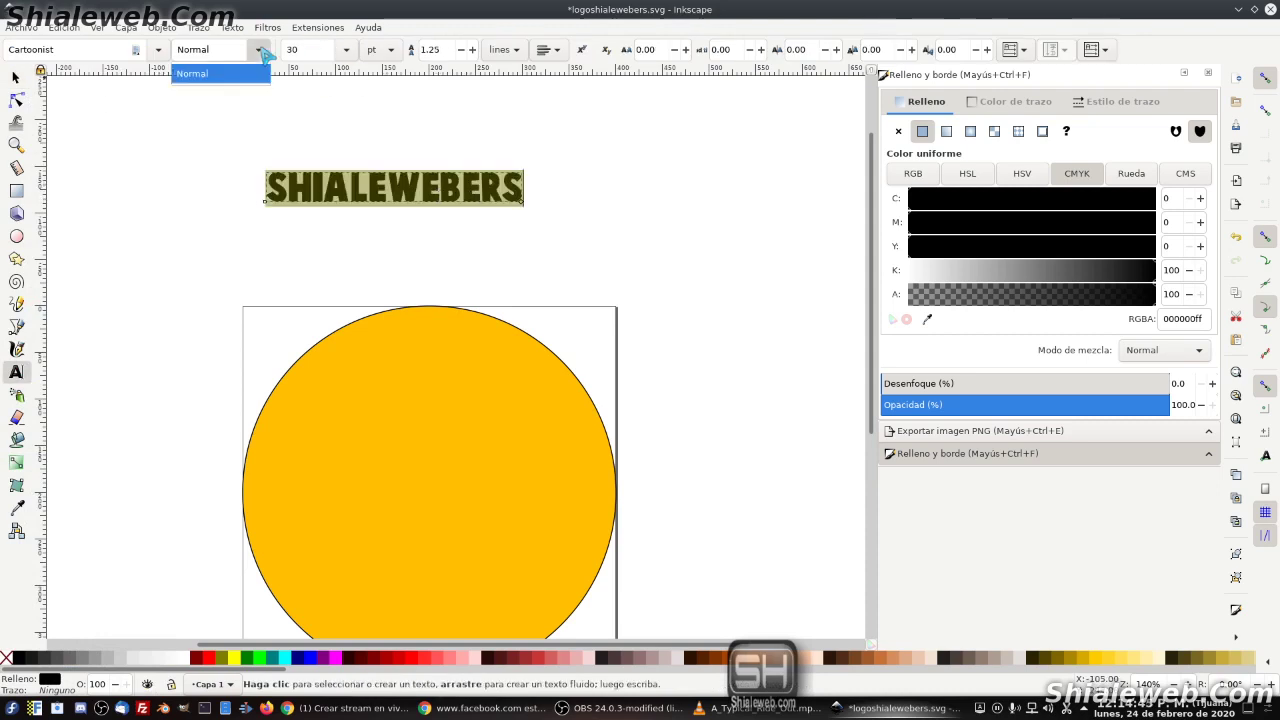
click(346, 49)
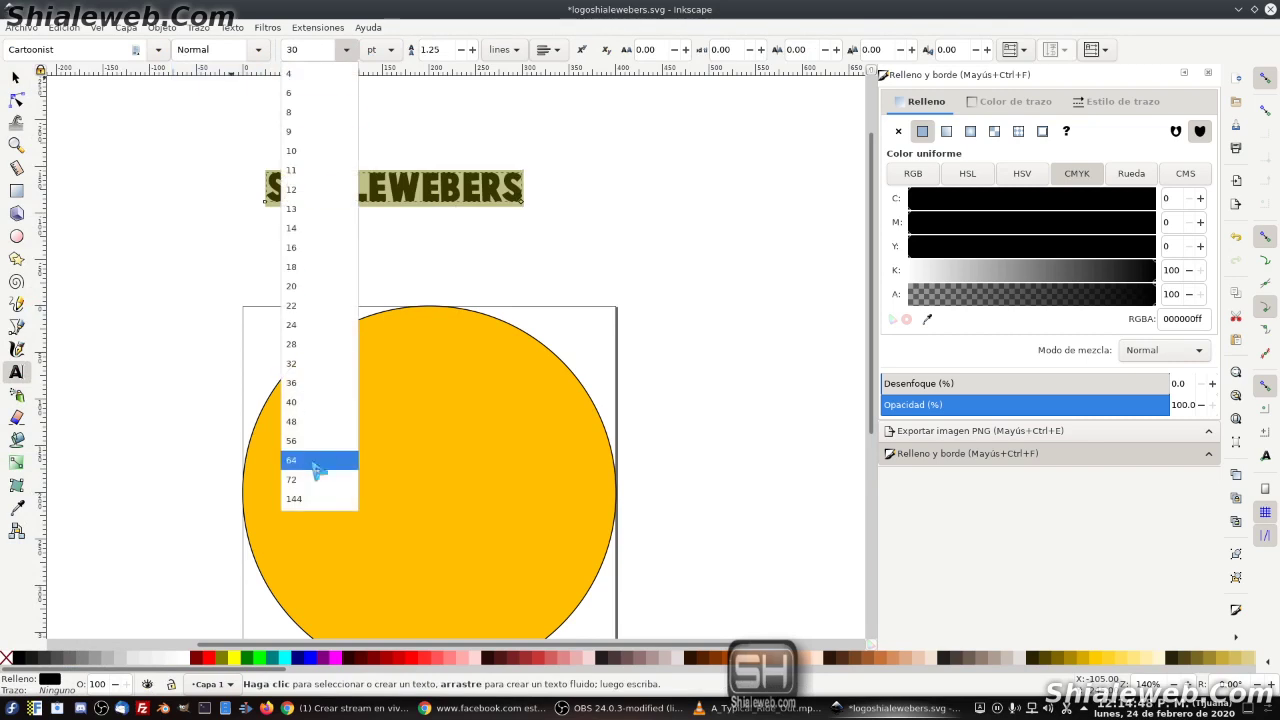
click(313, 479)
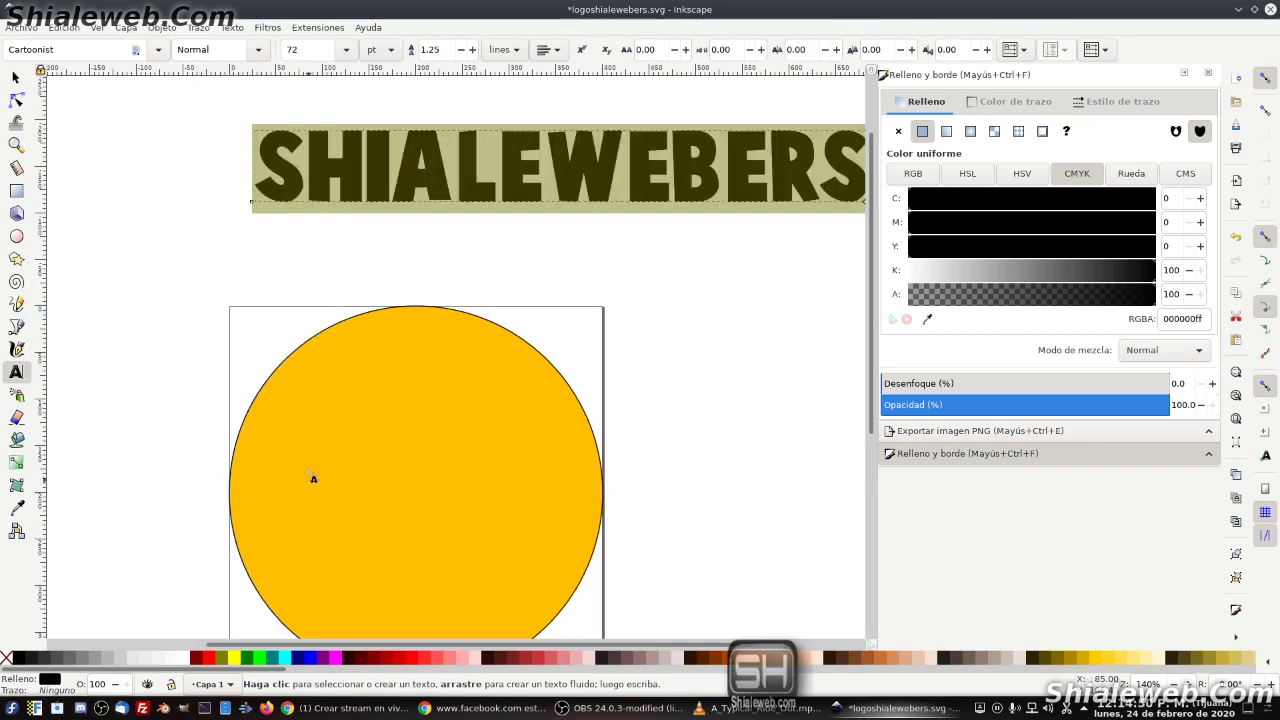
click(548, 50)
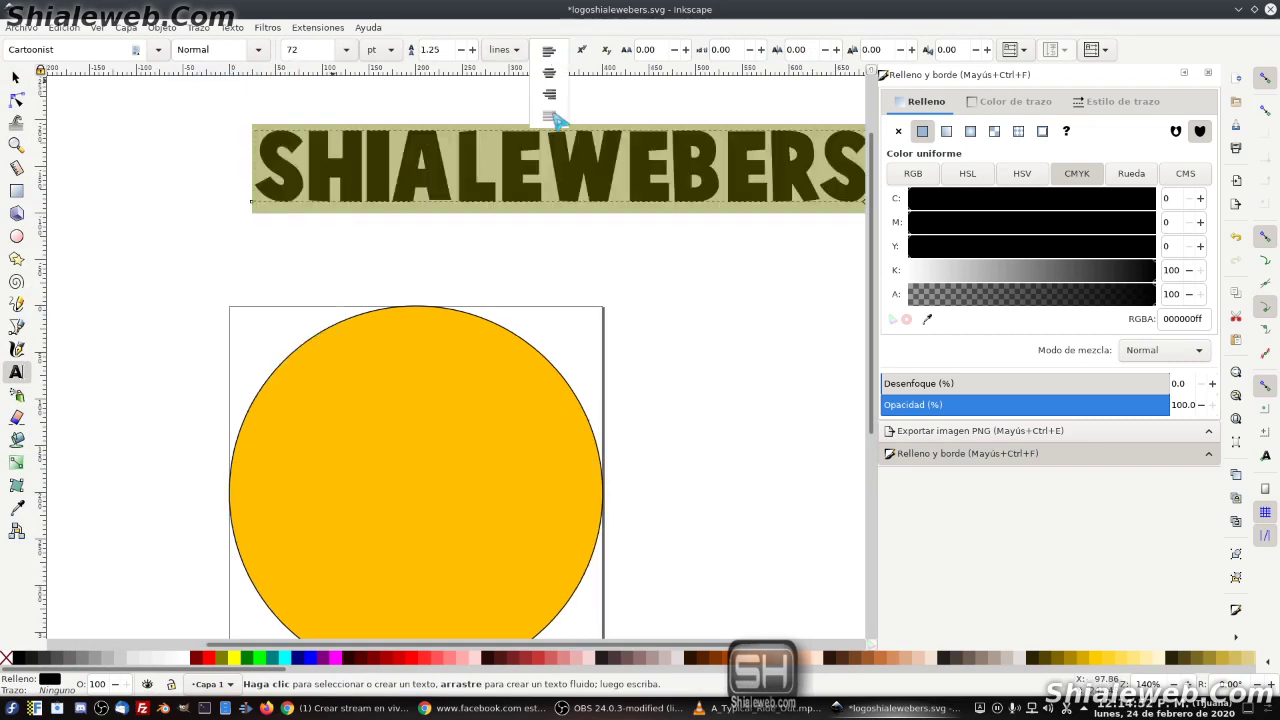
click(548, 93)
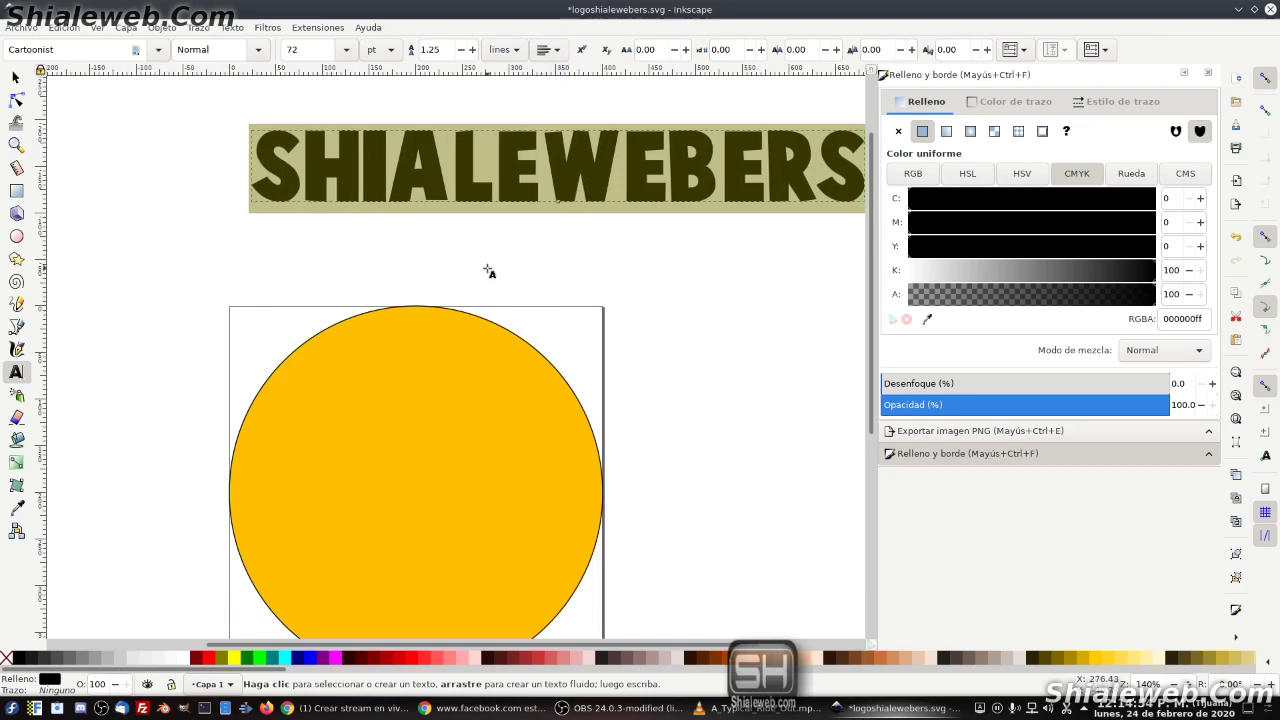
Drag SHIALEWEBERS down to sit across the amber circle's bottom edge.
key(F1)
drag(675, 173, 535, 527)
scroll(629, 180, down, 1)
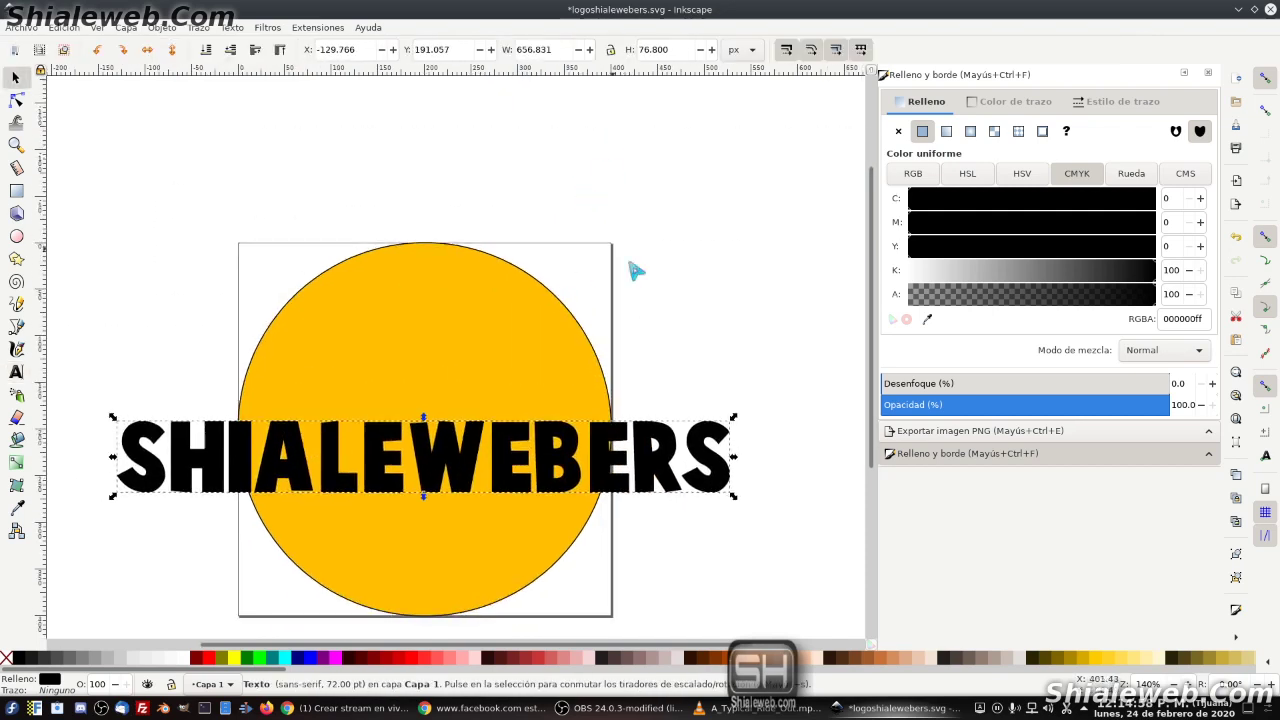
scroll(622, 220, down, 2)
scroll(517, 326, up, 1)
Place SHIALEWEBERS just below the amber circle and check the Document Properties.
mouse_move(449, 401)
mouse_down()
mouse_move(483, 524)
mouse_move(482, 591)
mouse_up()
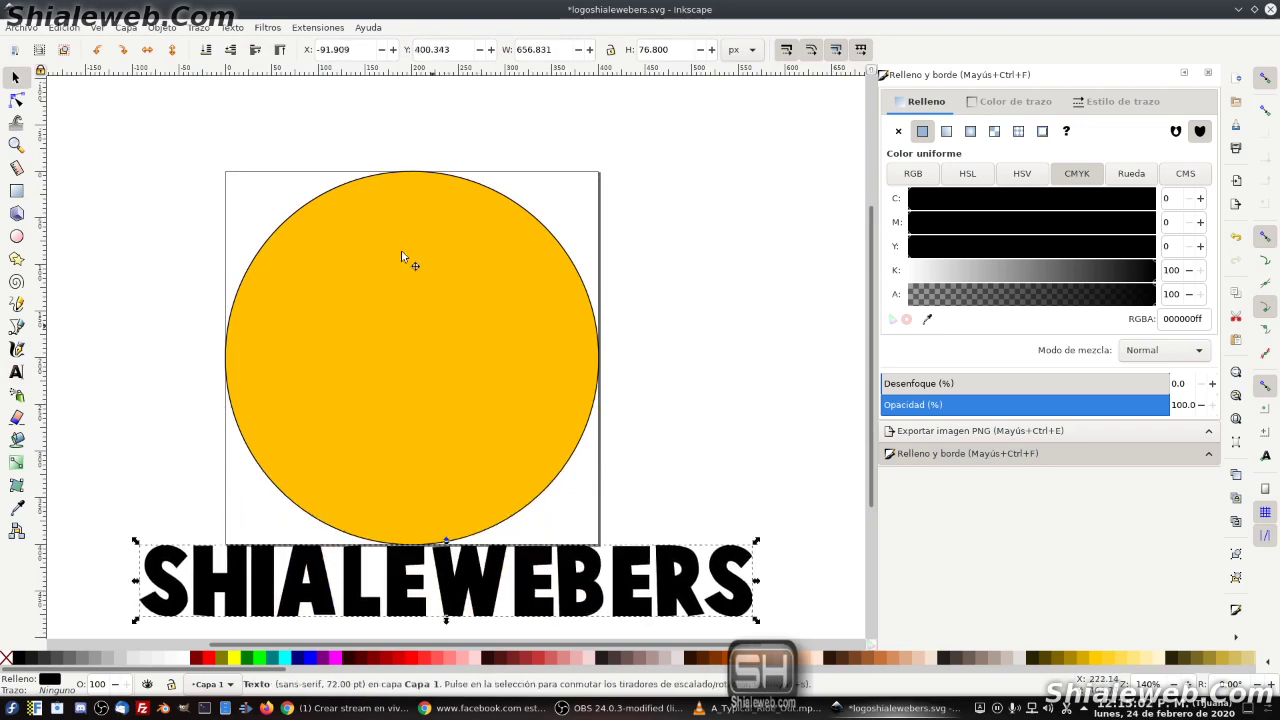
click(388, 175)
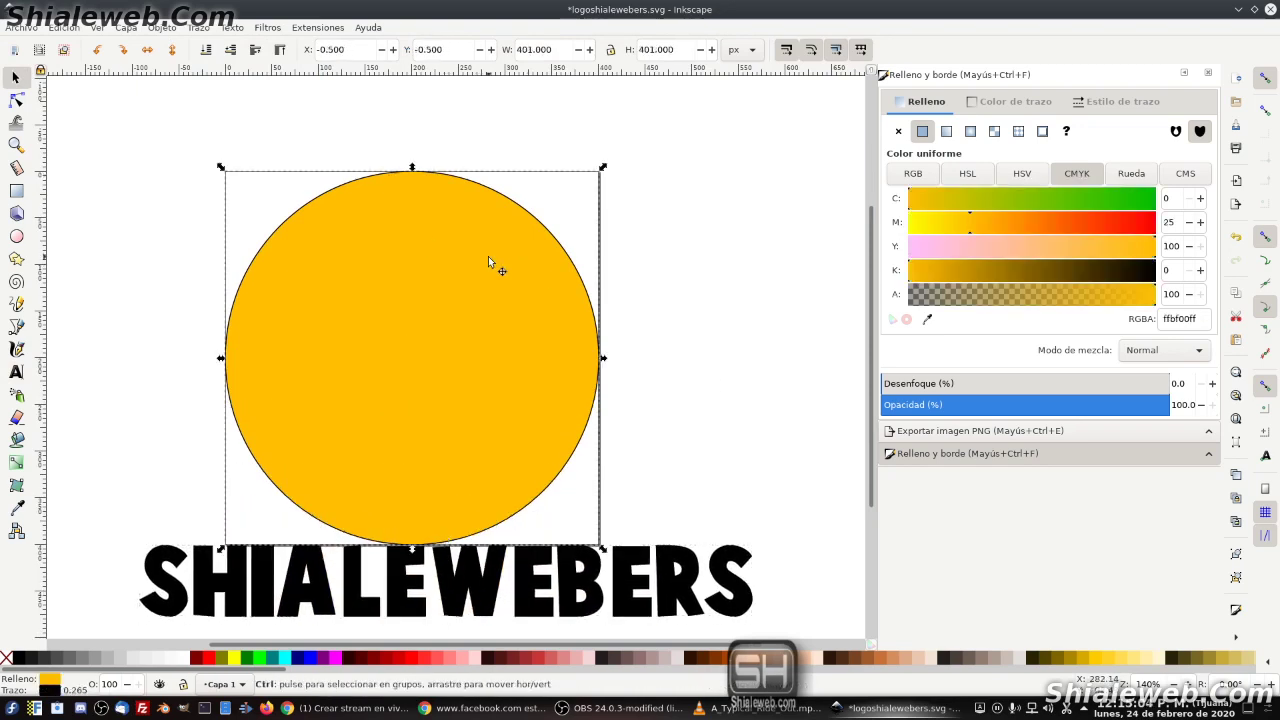
key(ctrl+shift+d)
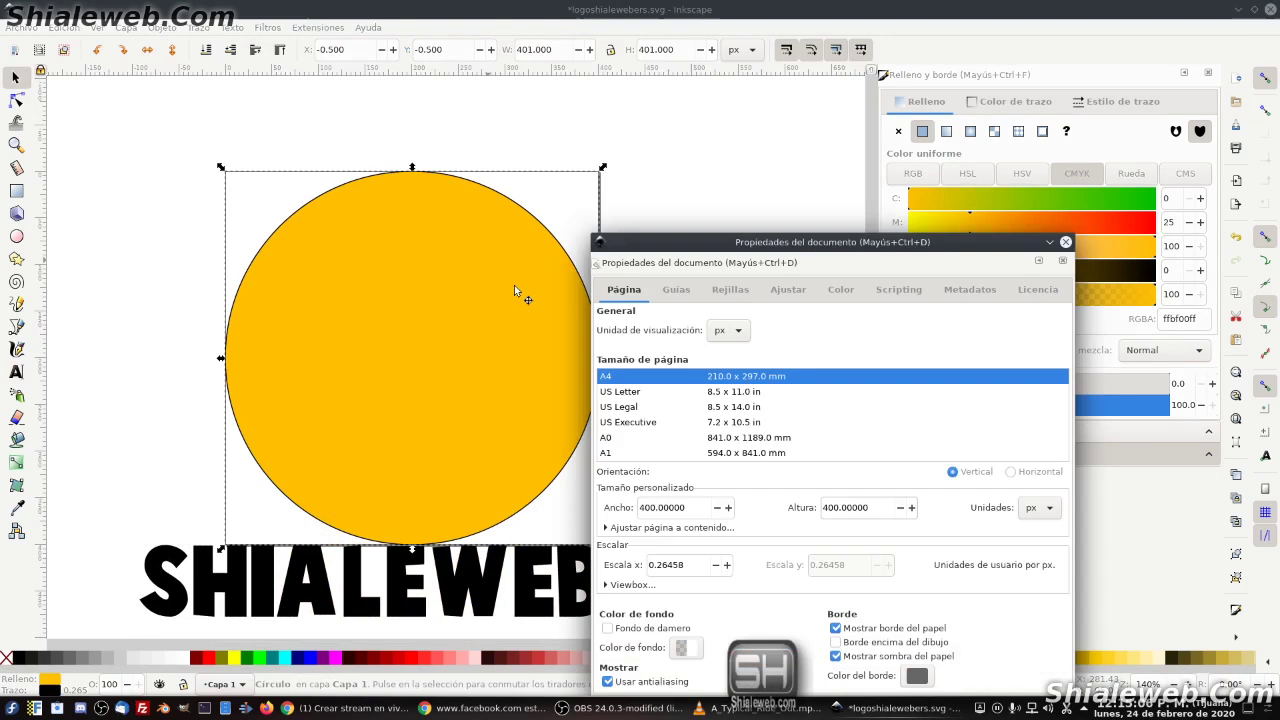
click(1066, 242)
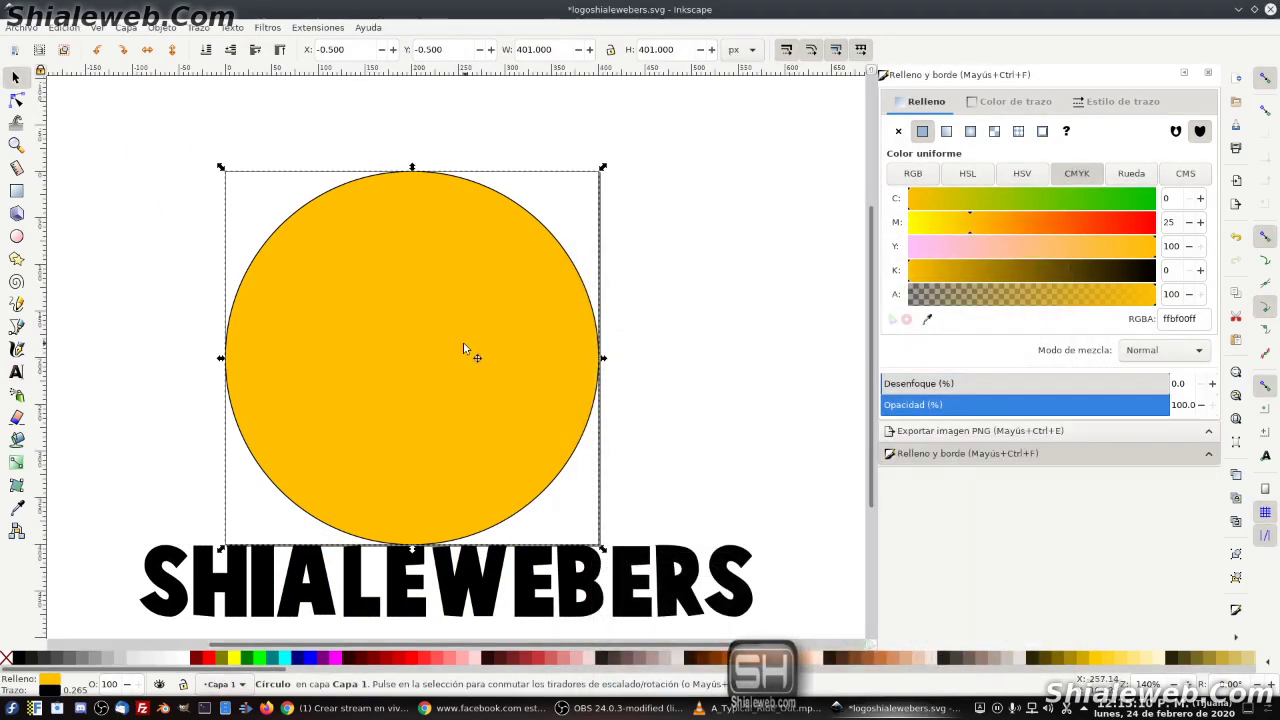
Drag the amber circle back to fill the page at 0.214, 0.214 px, hiding the docked panels.
drag(492, 303, 599, 281)
key(ctrl+shift+z)
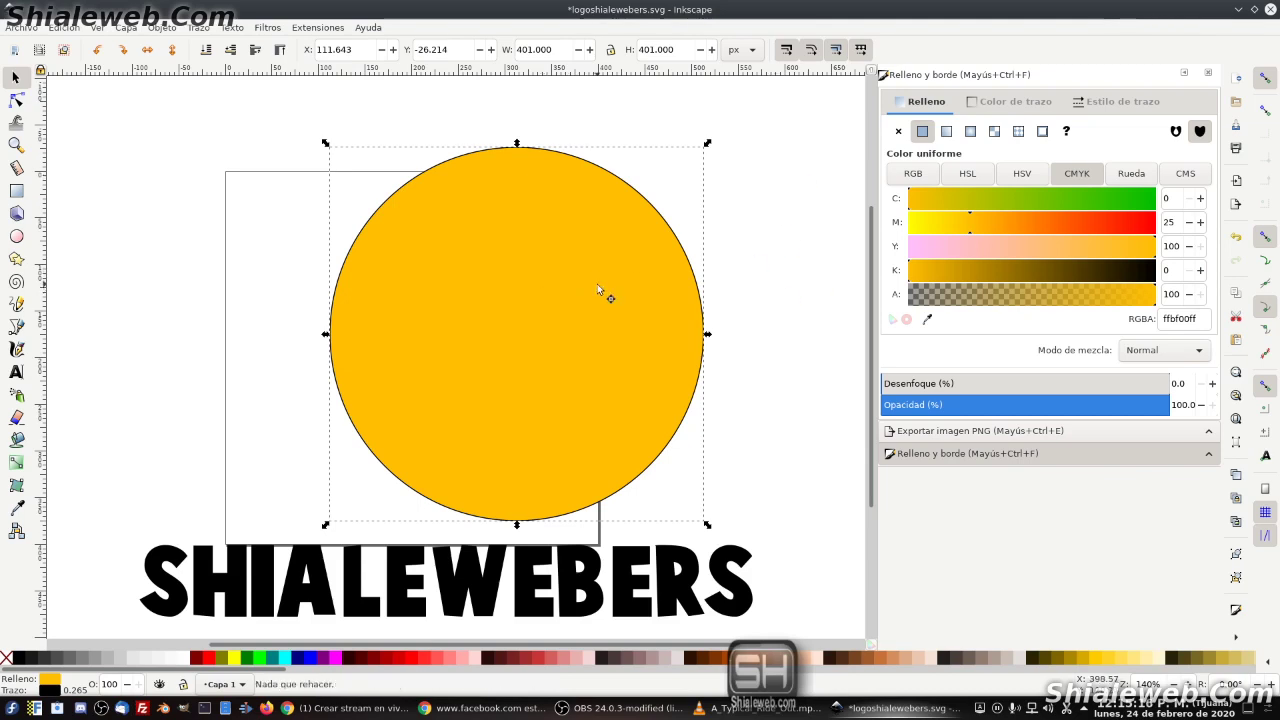
drag(598, 290, 556, 310)
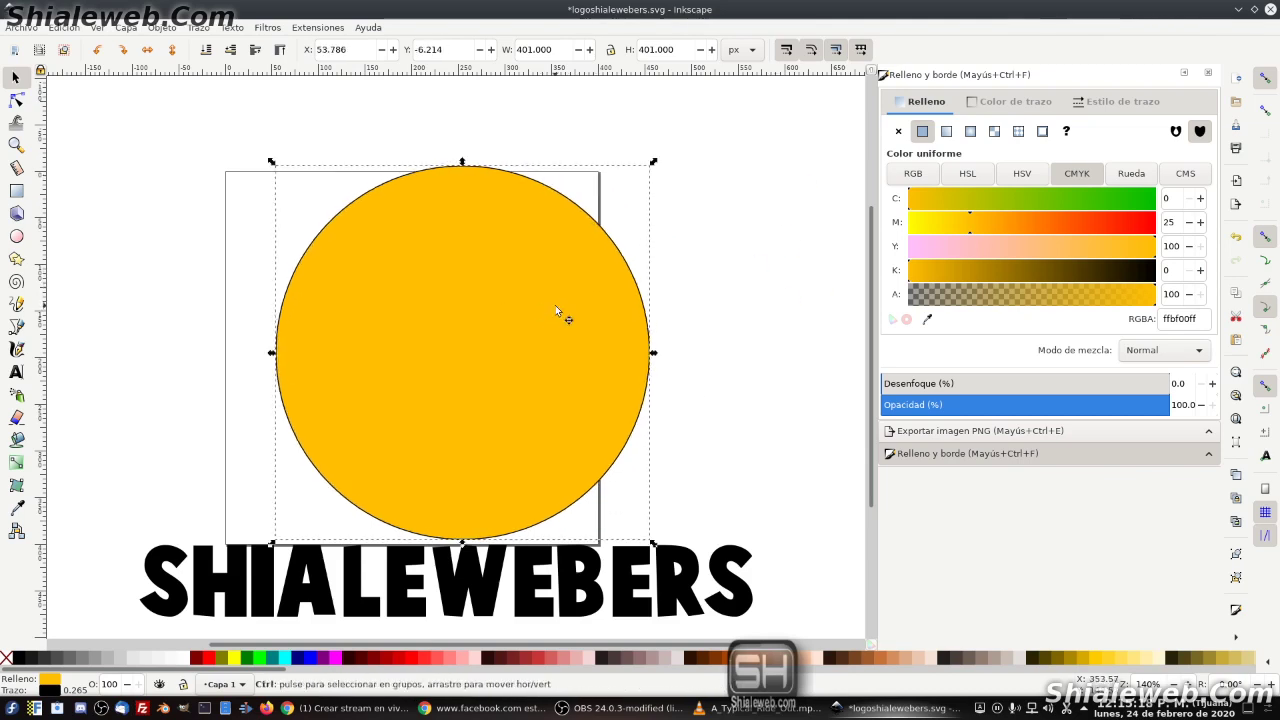
key(ctrl+shift+z)
key(ctrl+shift+f)
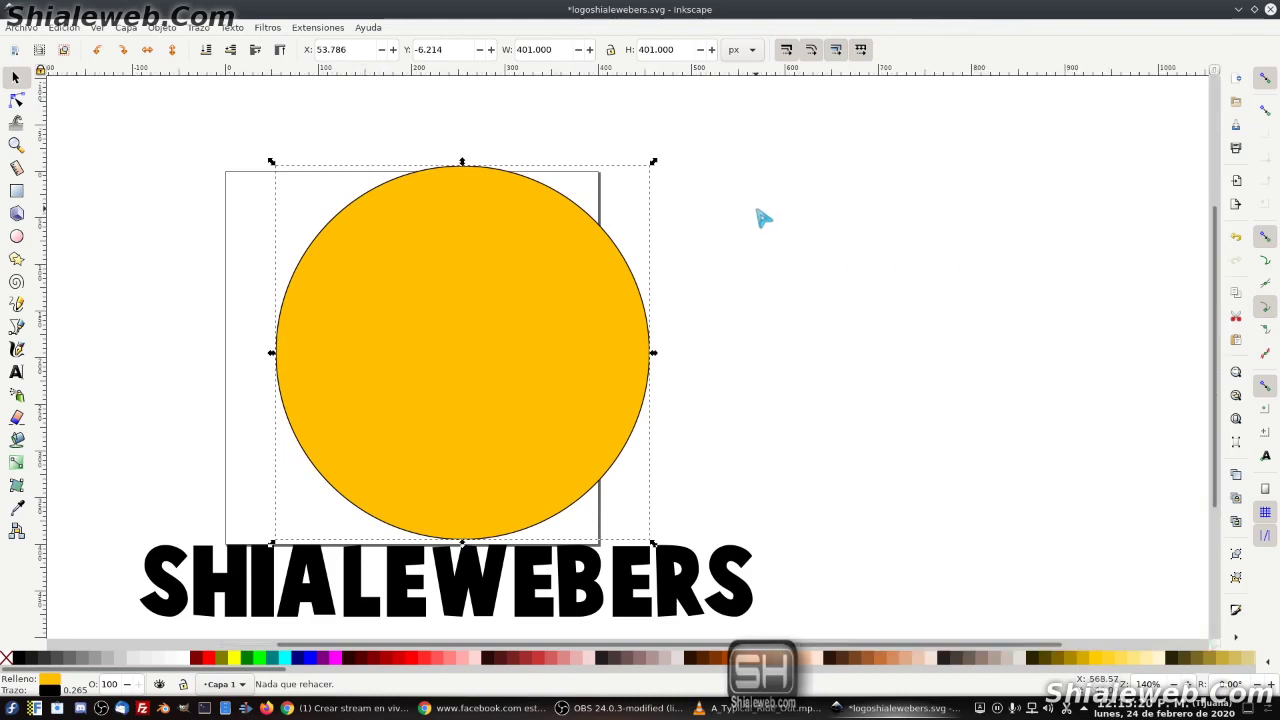
drag(498, 381, 431, 388)
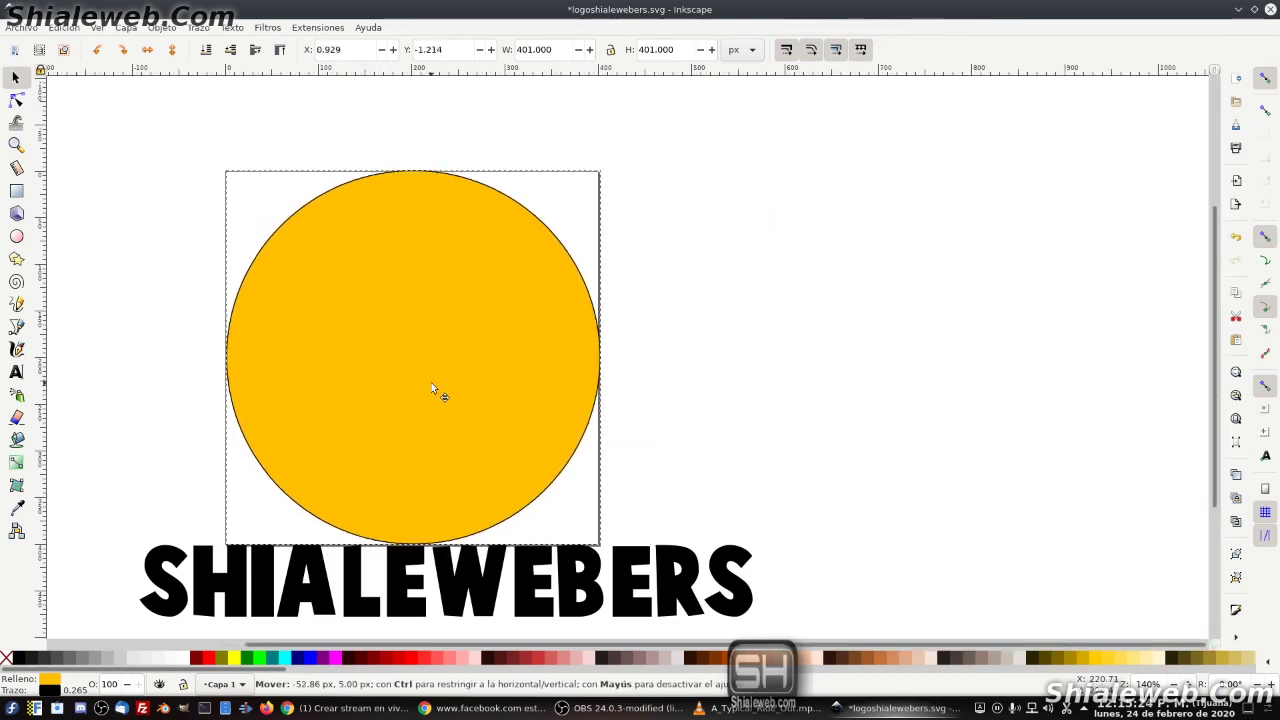
drag(431, 388, 430, 384)
Zoom in with the grid shown and nudge the circle to 0.467, -0.038 px against the page.
click(26, 29)
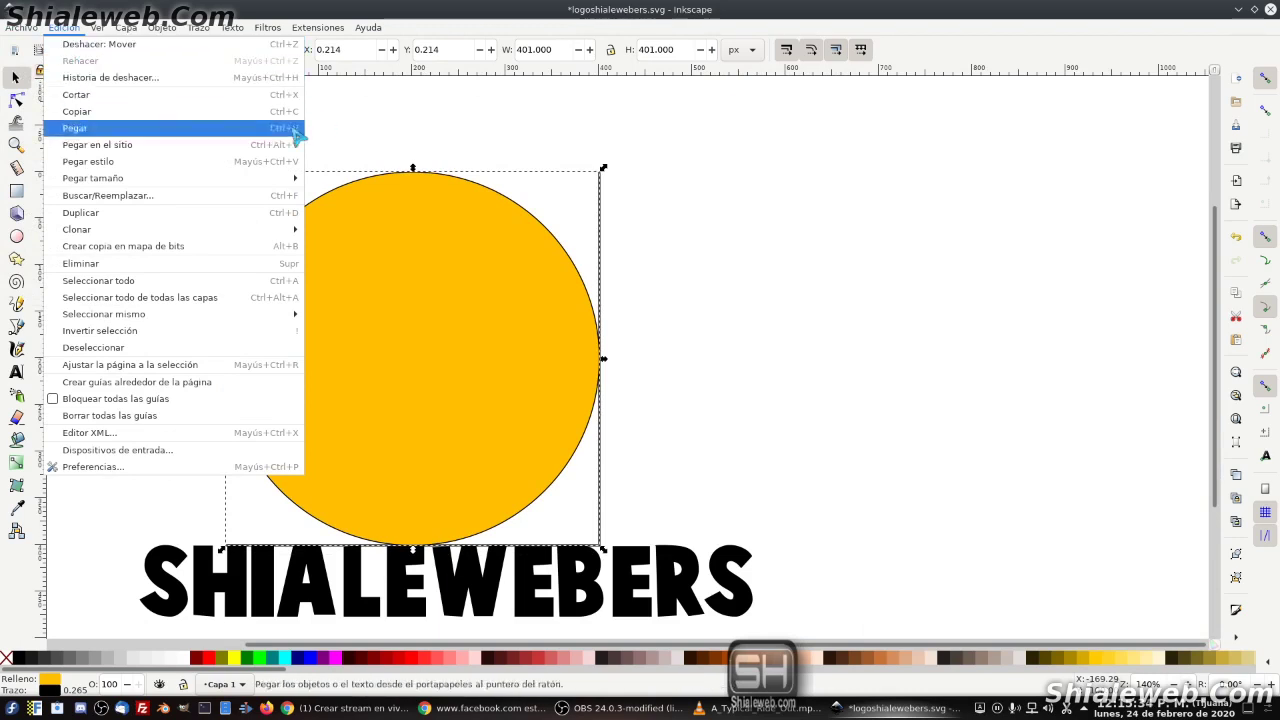
click(726, 321)
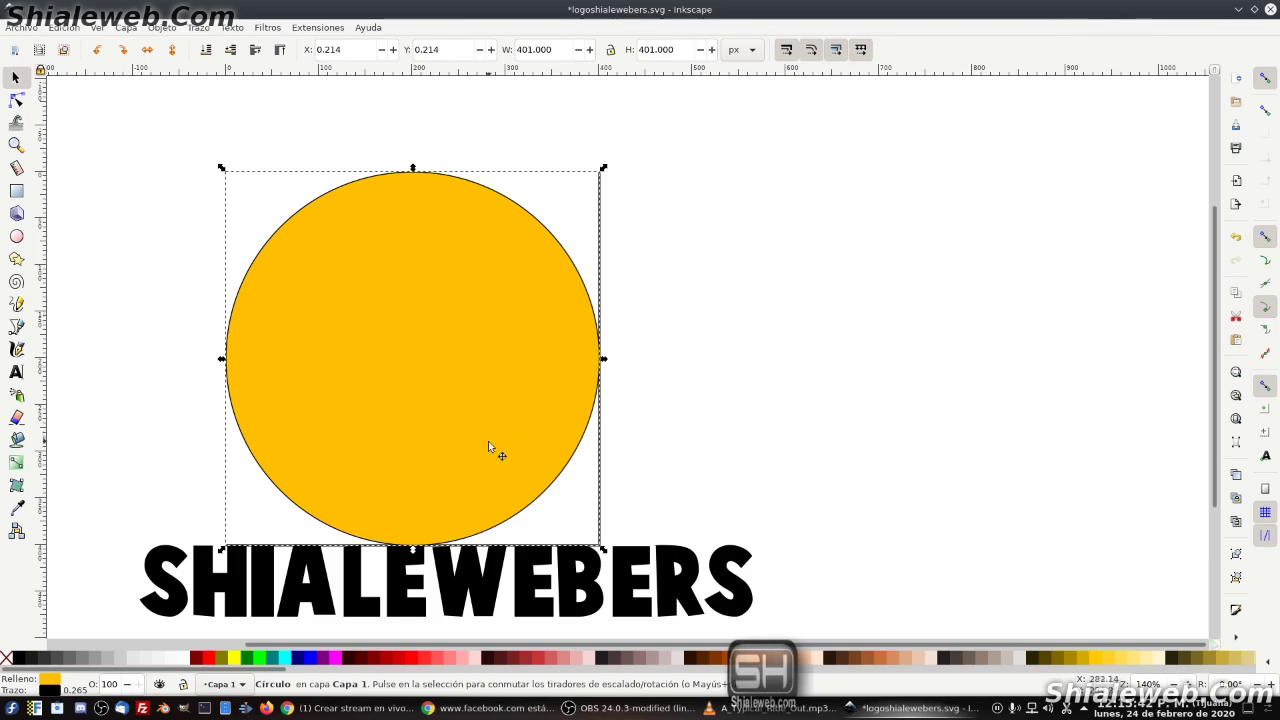
scroll(420, 277, up, 3)
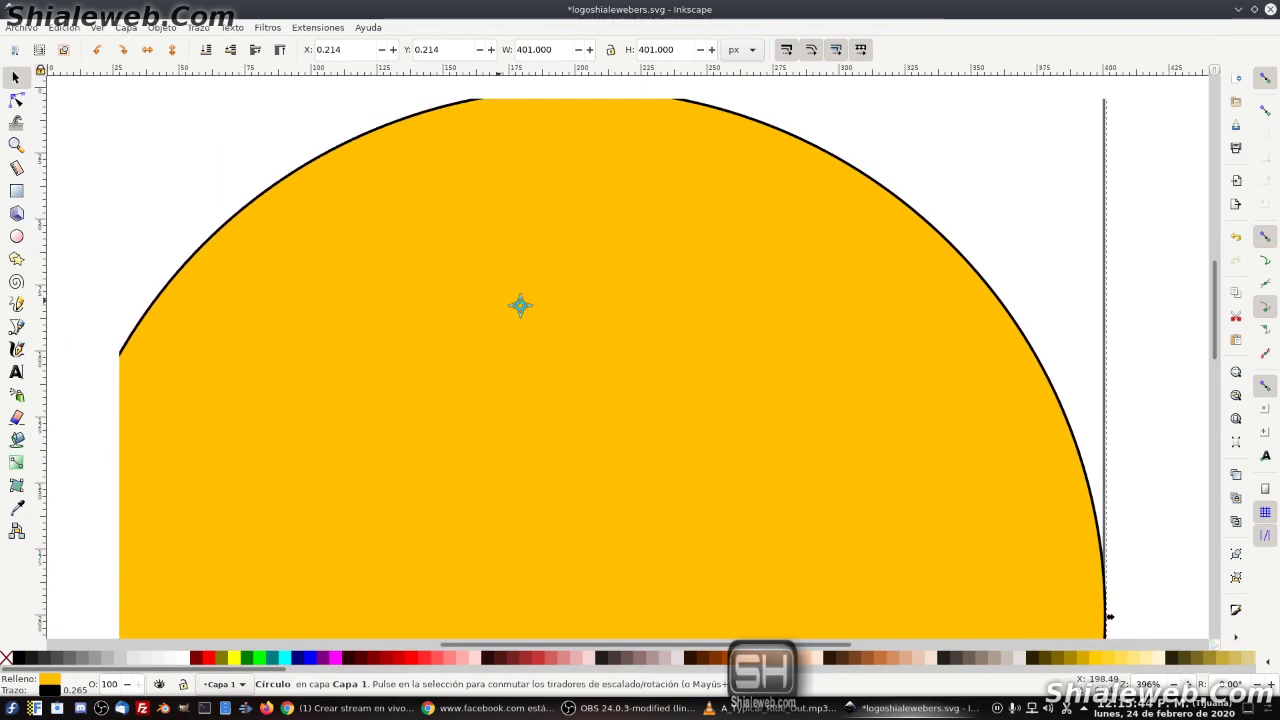
scroll(520, 305, up, 2)
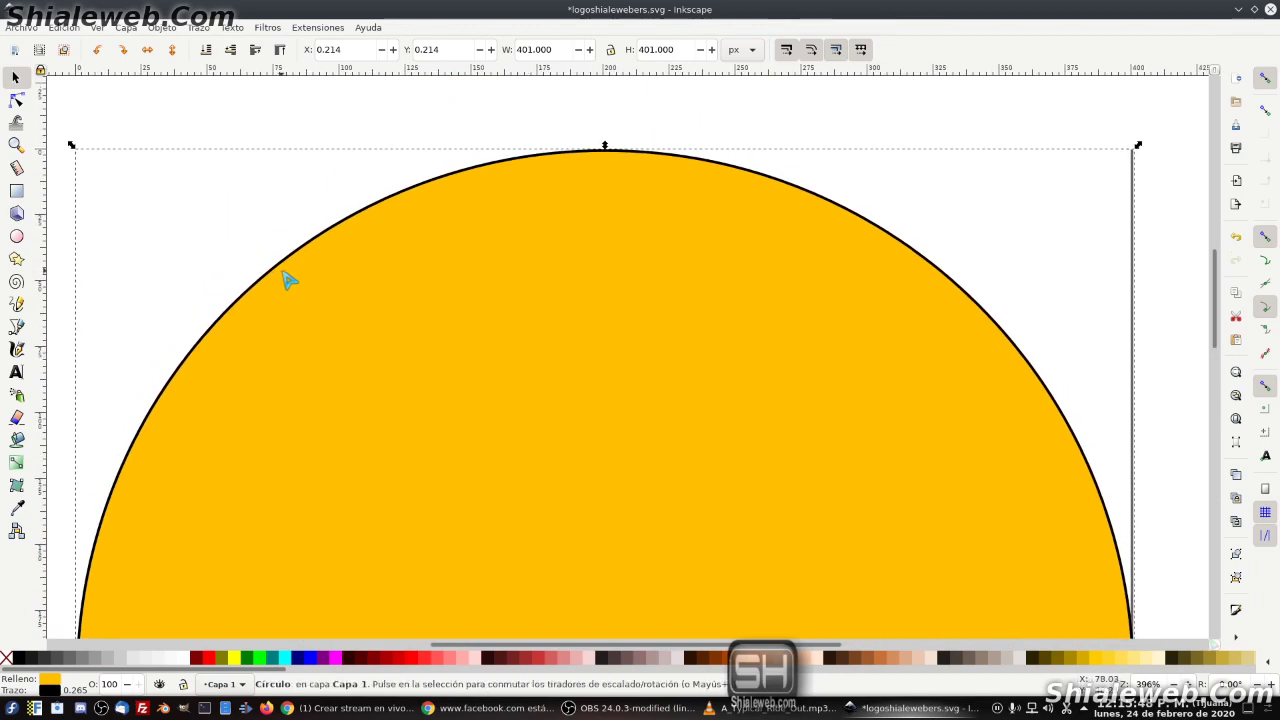
key(shift)
key(numbersign)
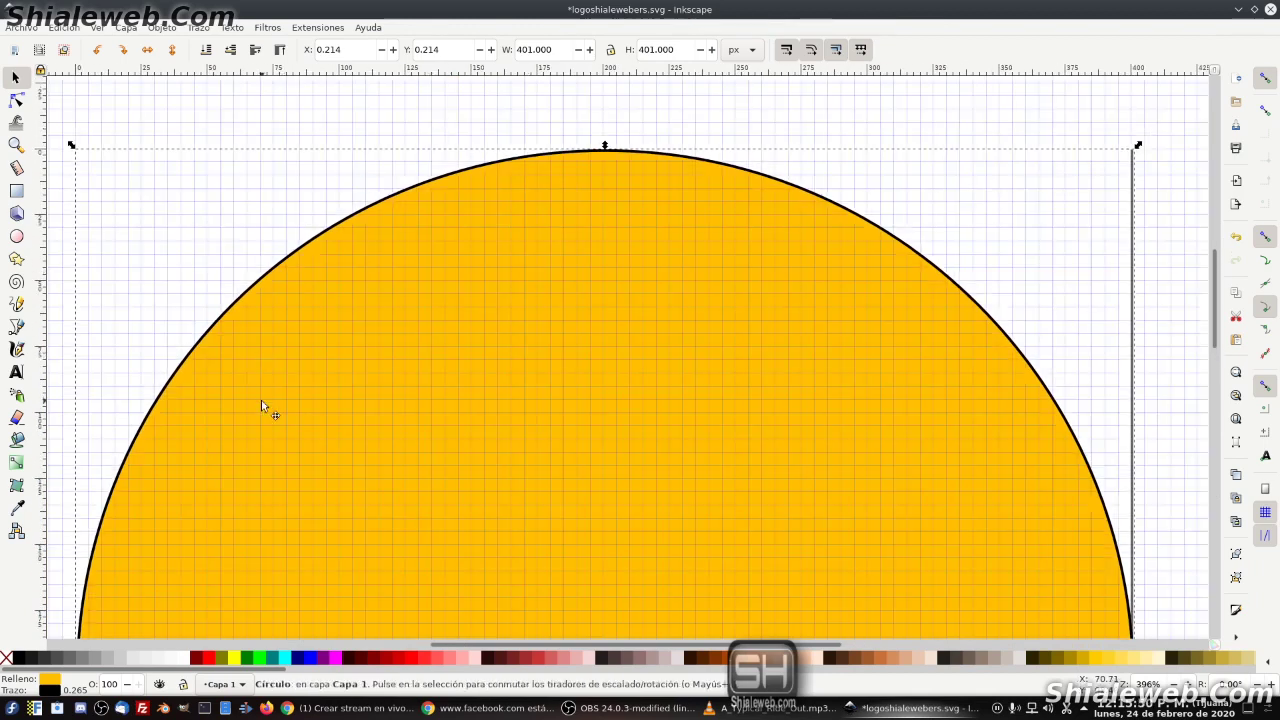
drag(261, 400, 266, 398)
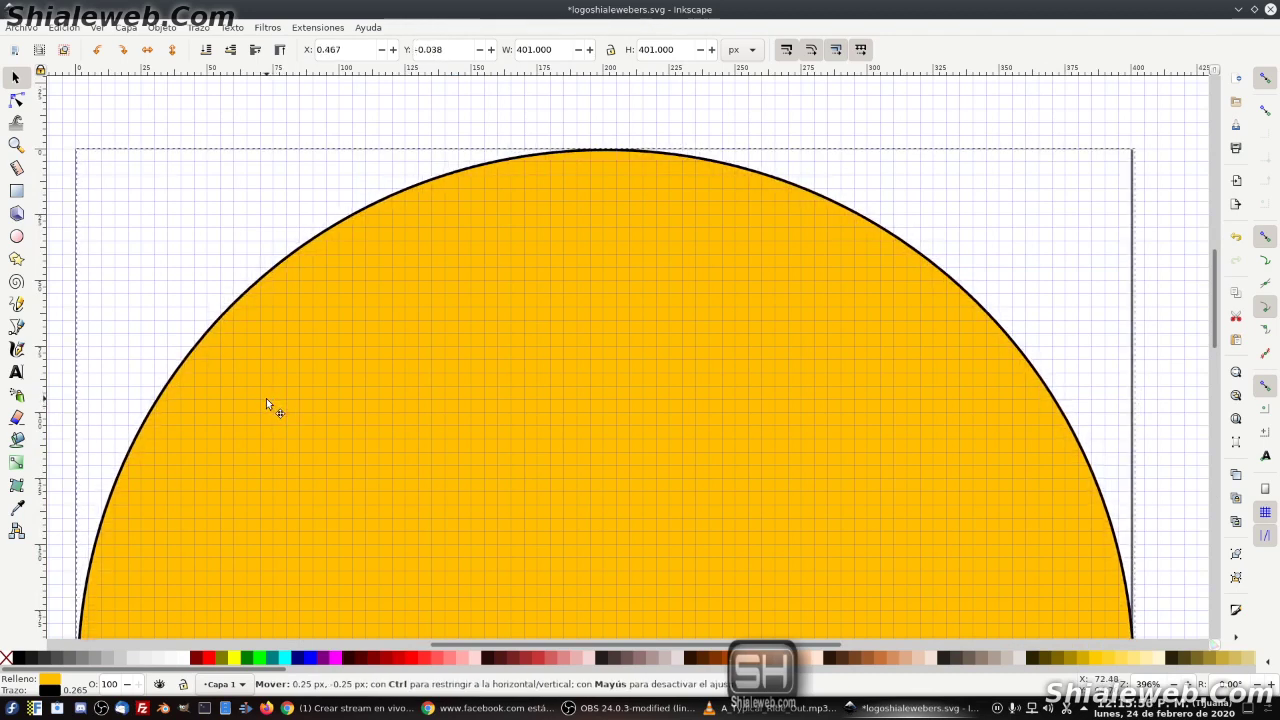
scroll(399, 367, down, 2)
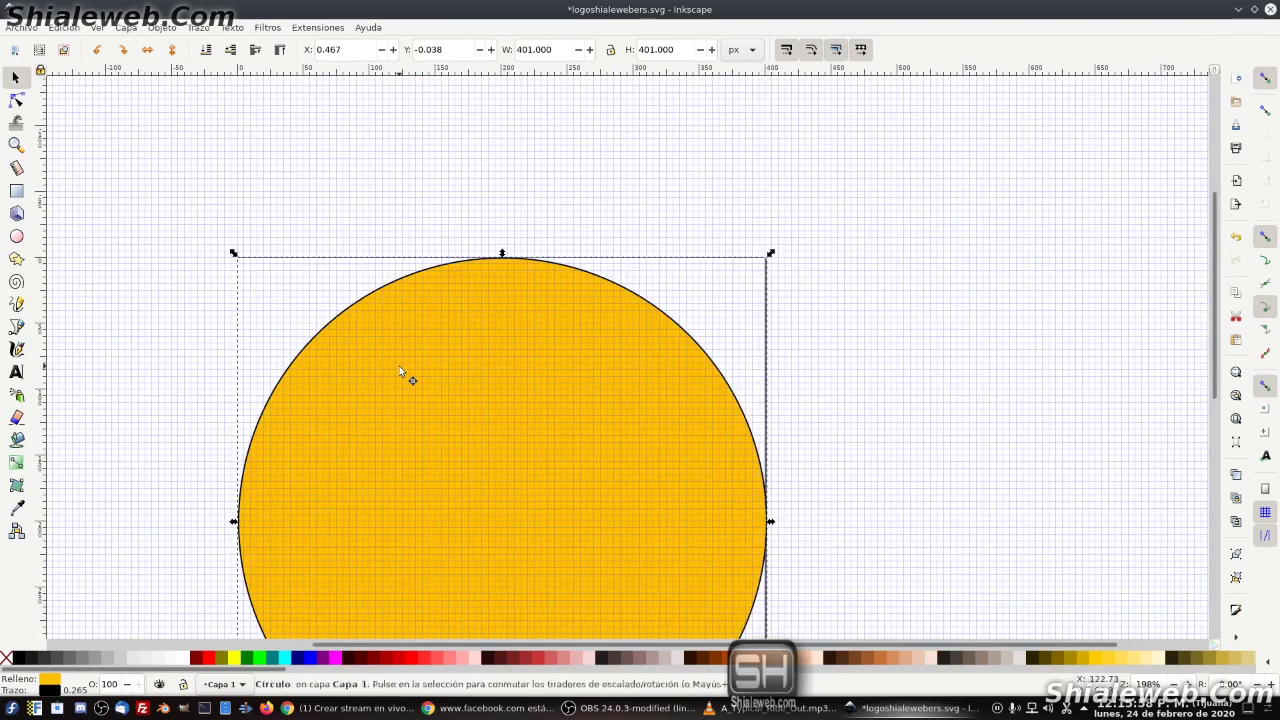
click(782, 192)
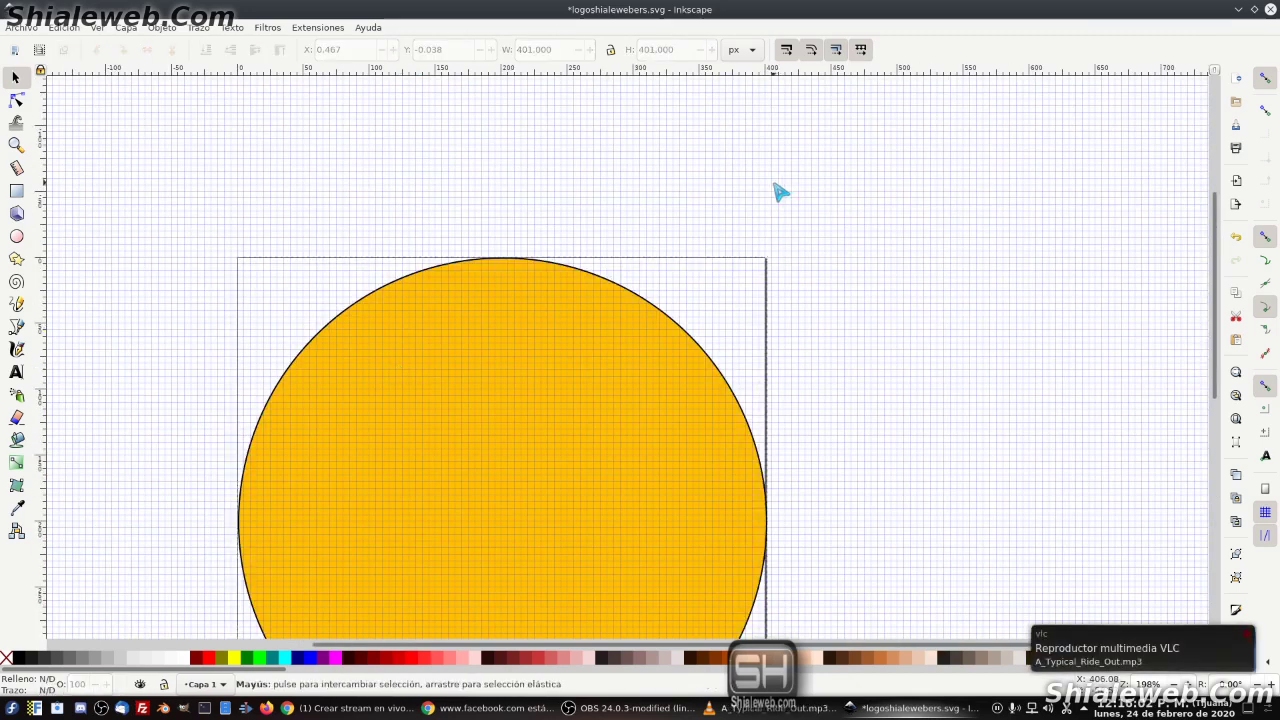
key(numbersign)
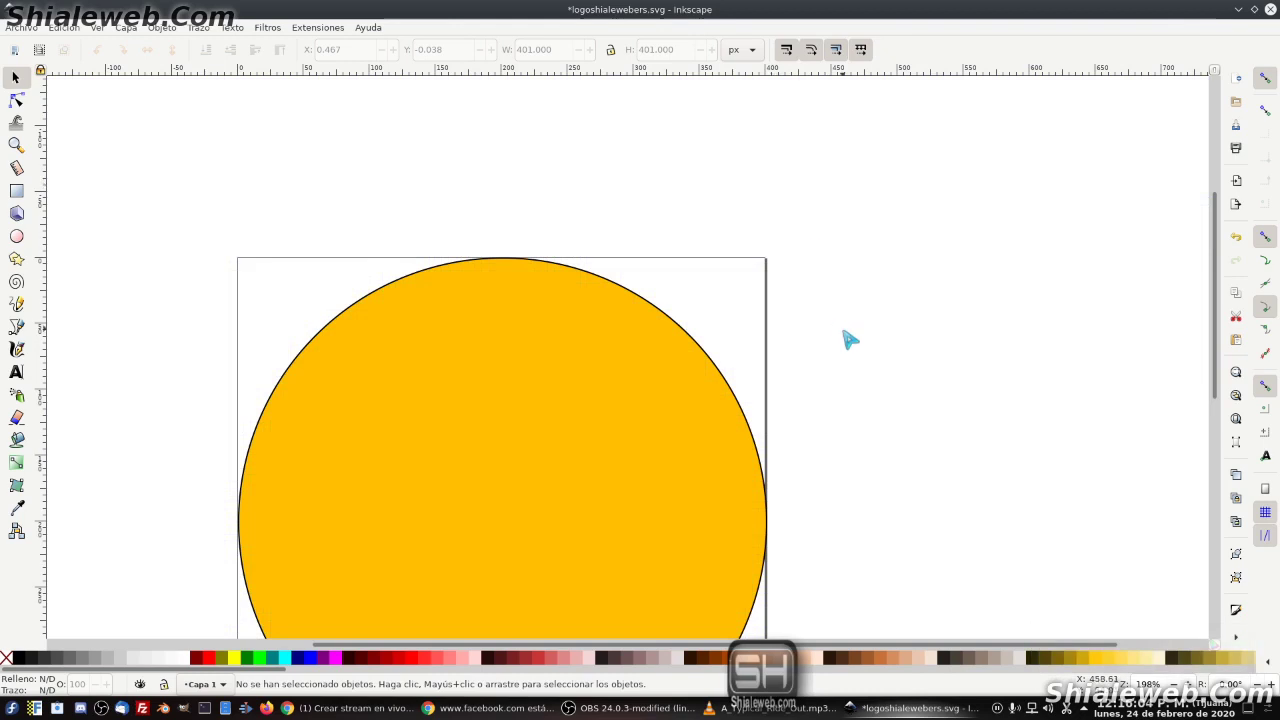
Make a duplicate of the amber circle sitting exactly over the original.
drag(829, 326, 749, 226)
click(529, 381)
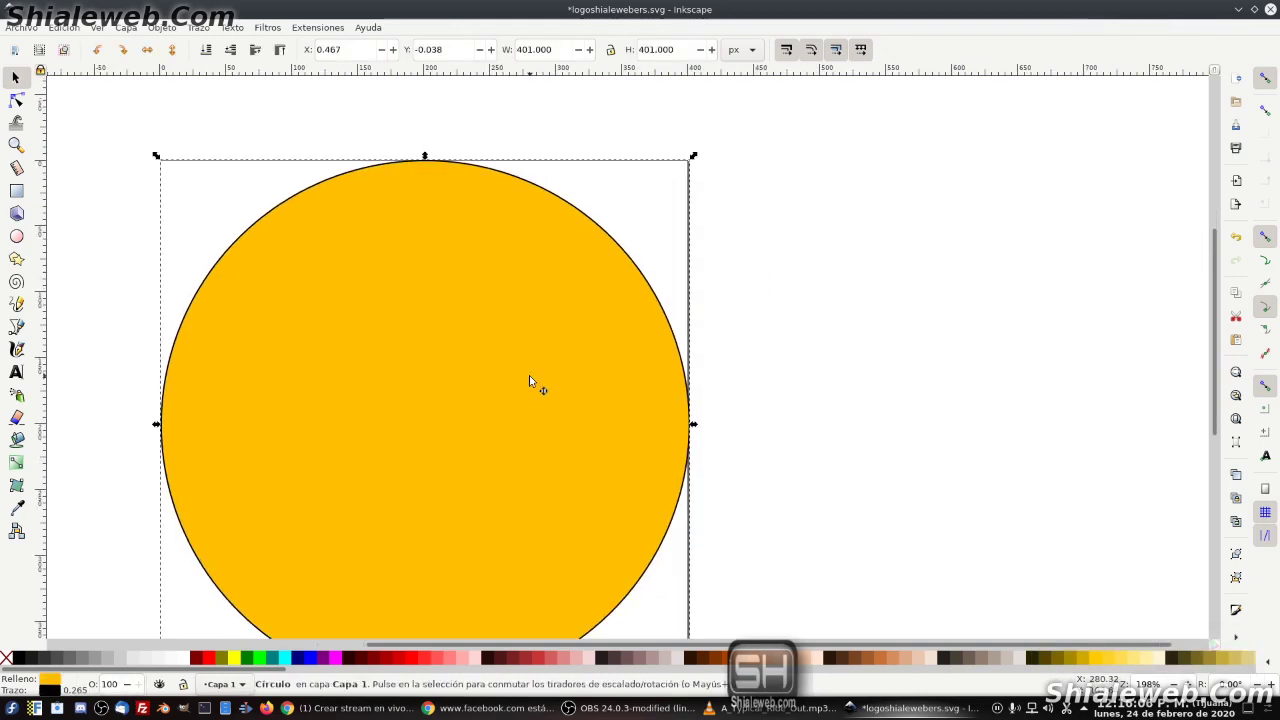
key(ctrl)
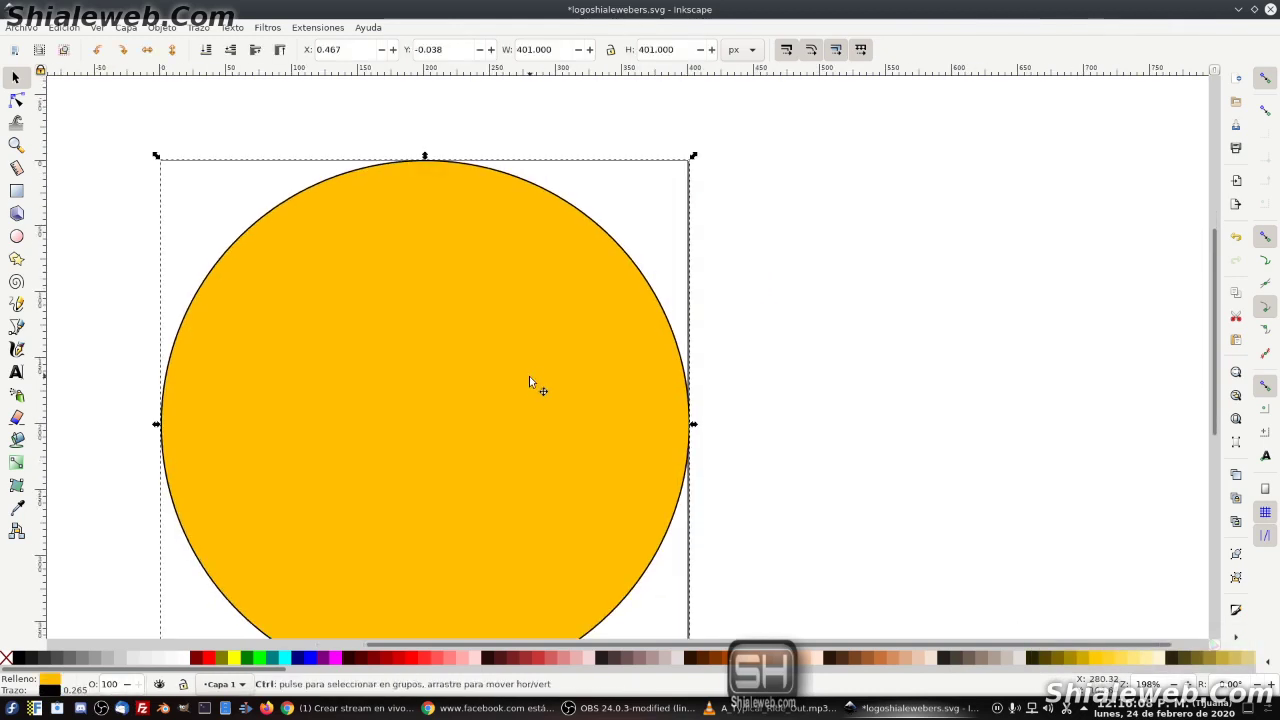
drag(530, 389, 607, 377)
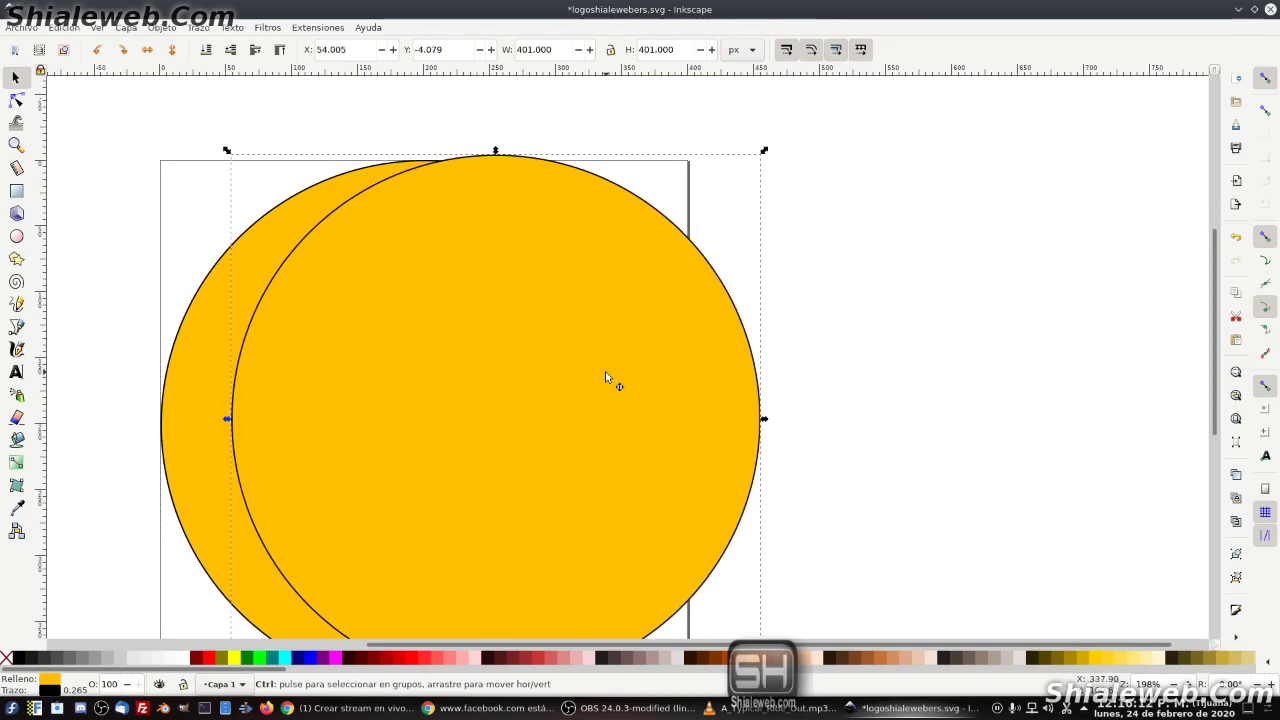
key(ctrl+z)
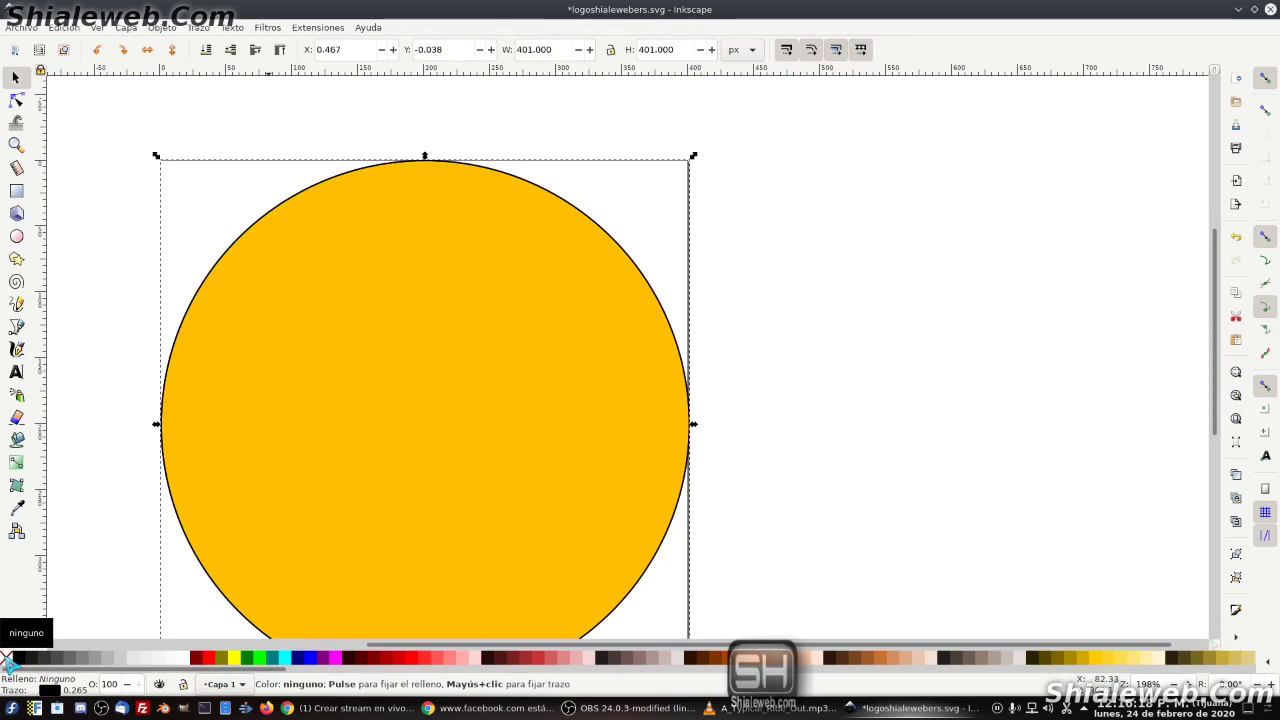
Convert the duplicate to a path and delete its bottom, leaving a 401 × 201 px top arc.
click(200, 27)
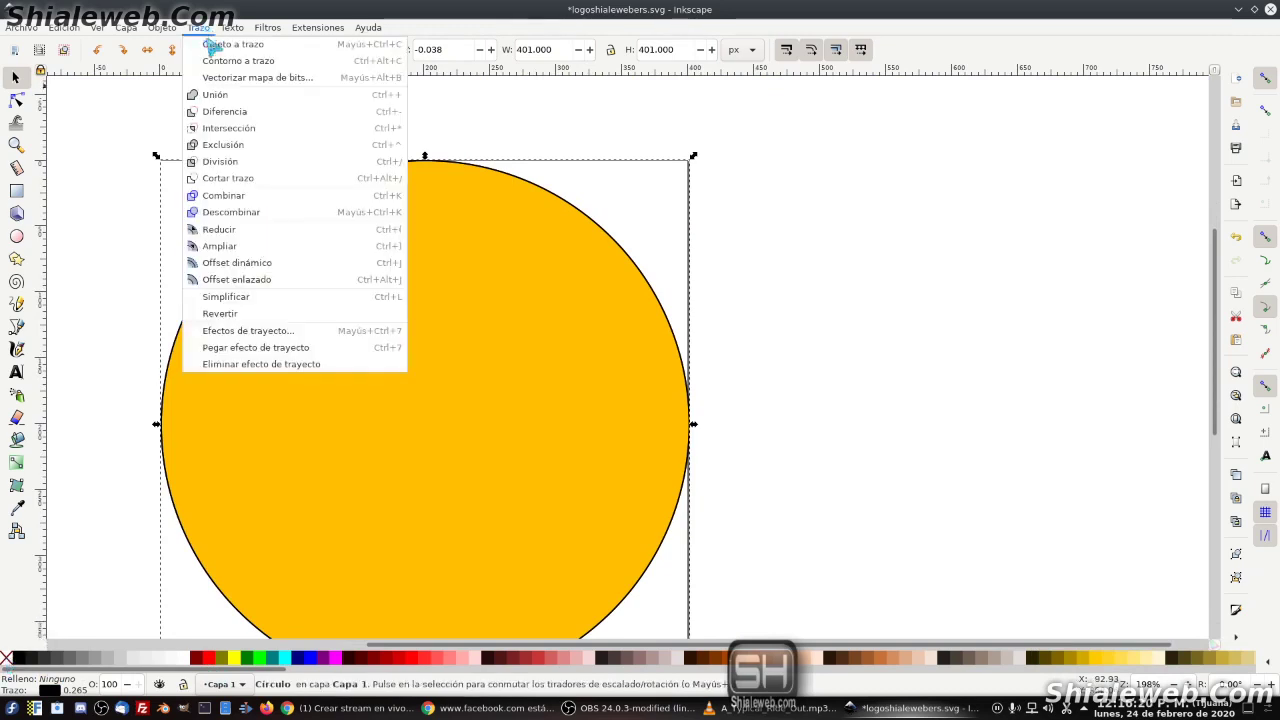
click(212, 45)
key(n)
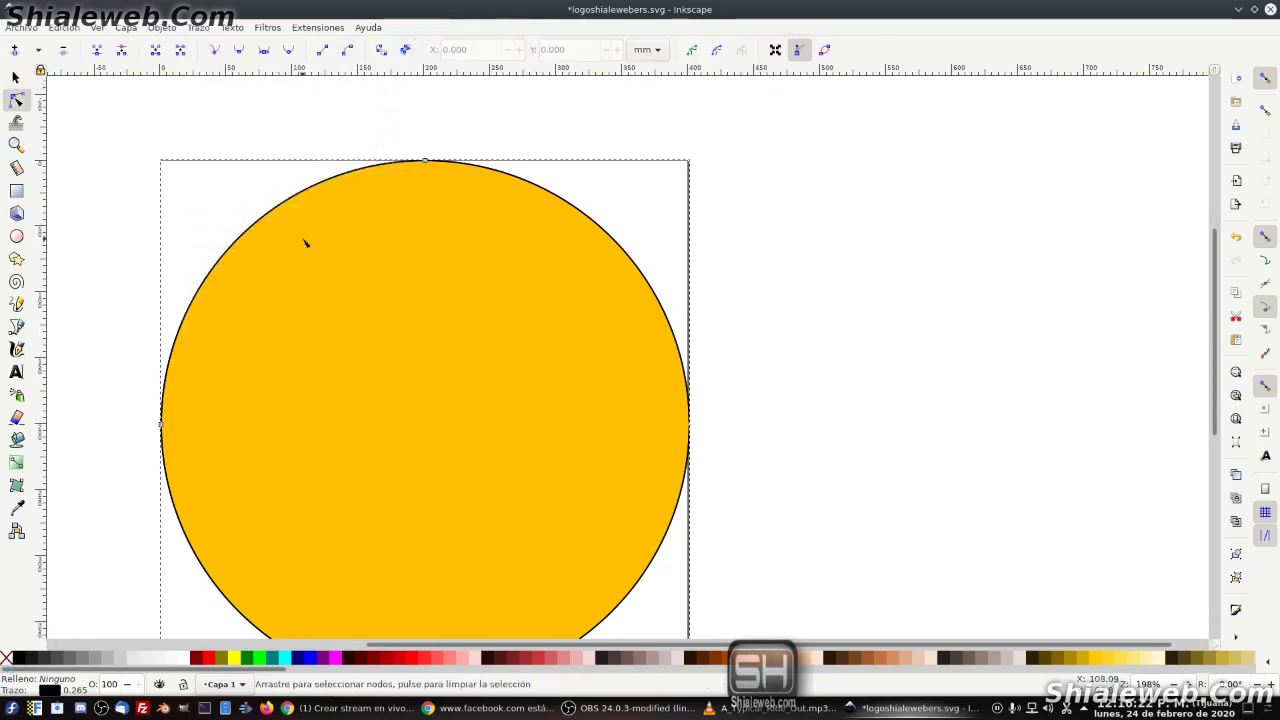
scroll(694, 434, down, 1)
scroll(689, 371, down, 2)
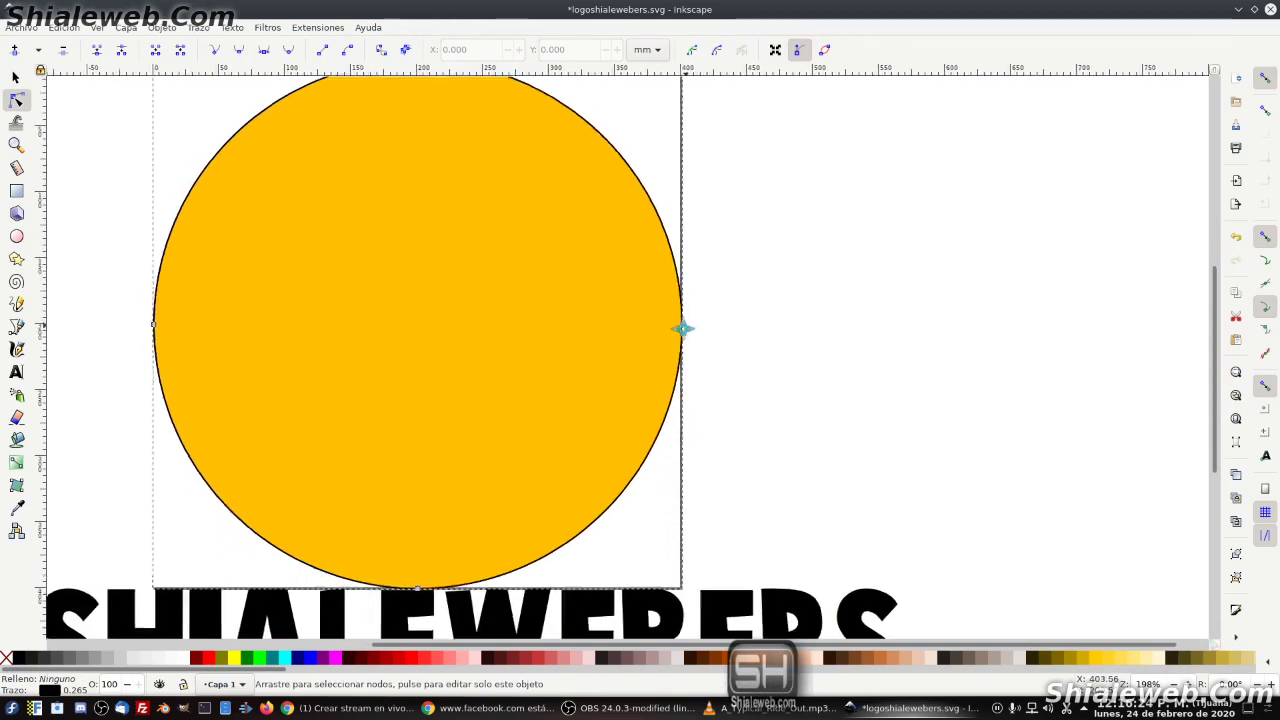
drag(472, 628, 337, 548)
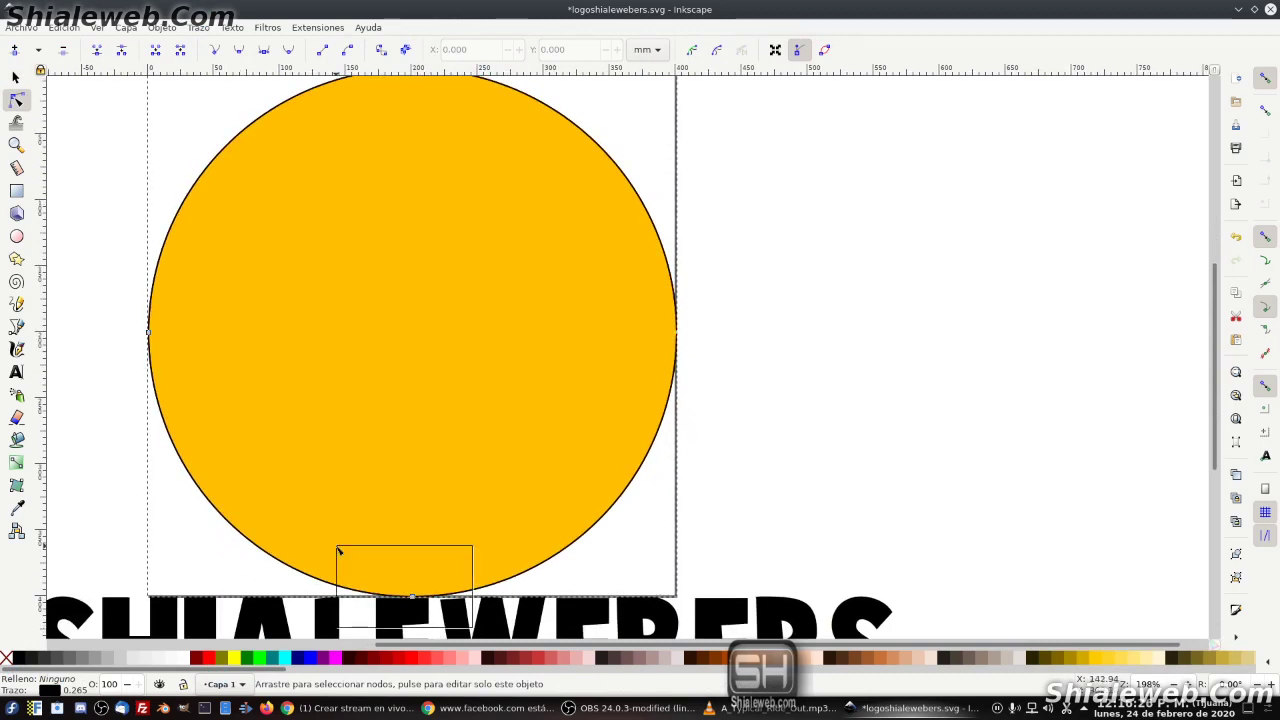
key(Up)
key(Up)
key(Up)
key(Up)
drag(842, 462, 100, 297)
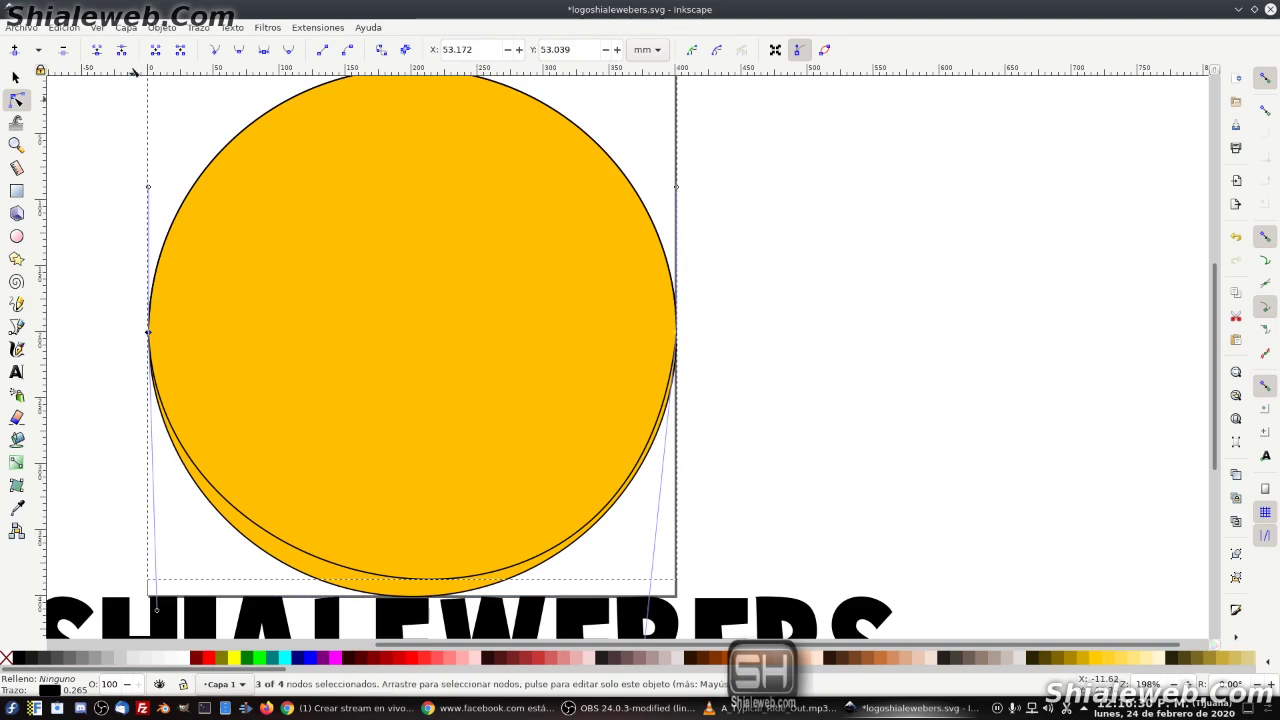
click(183, 57)
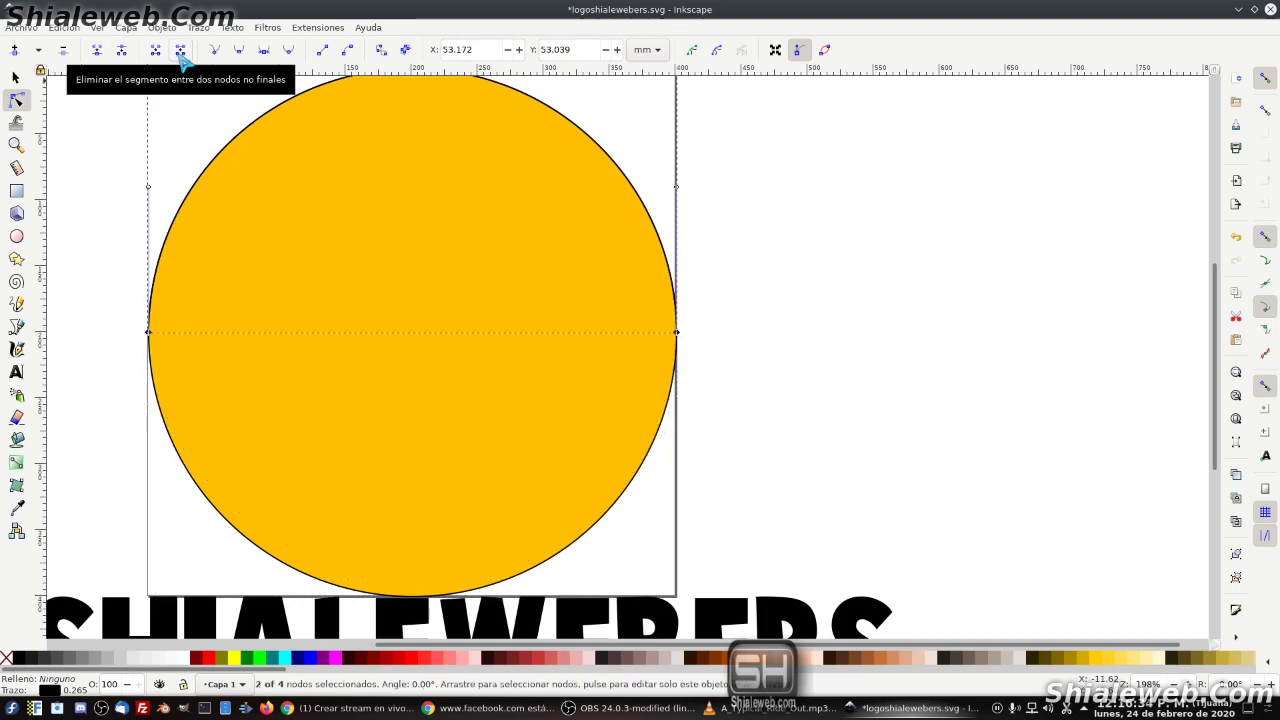
drag(469, 213, 461, 300)
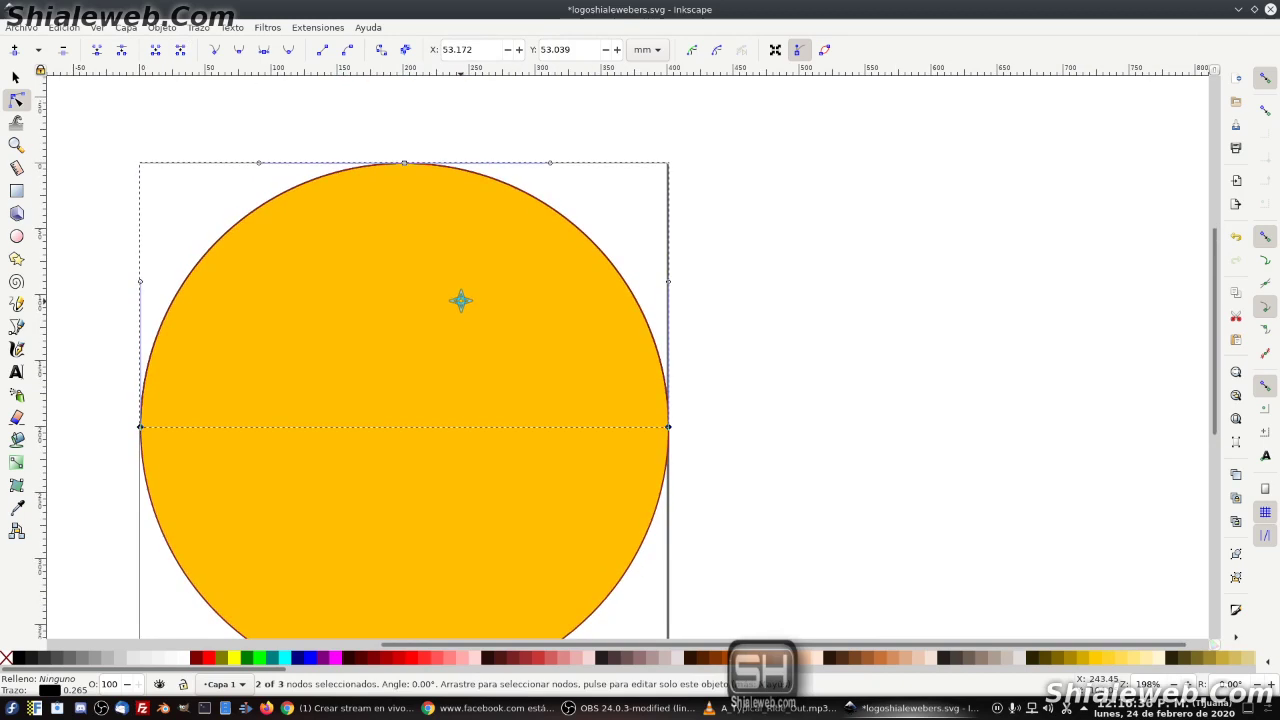
key(s)
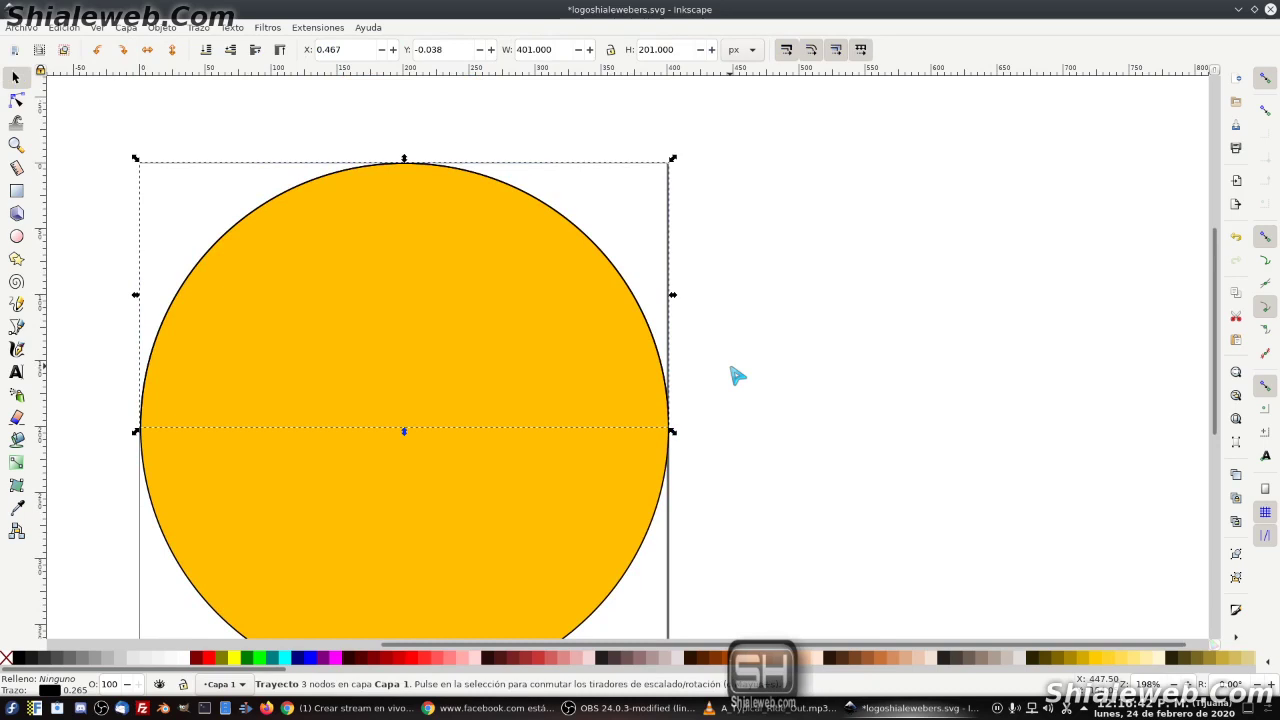
Put the SHIALEWEBERS text on the half-circle arc path.
scroll(740, 320, down, 1)
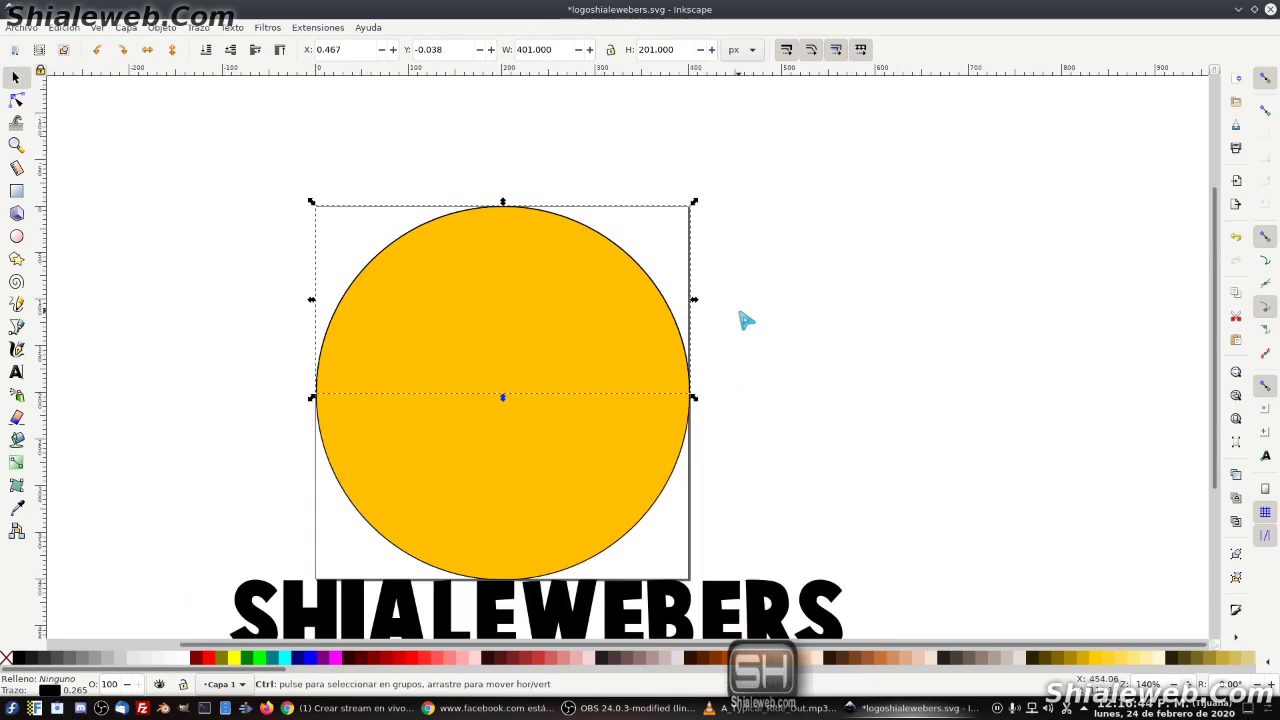
click(574, 608)
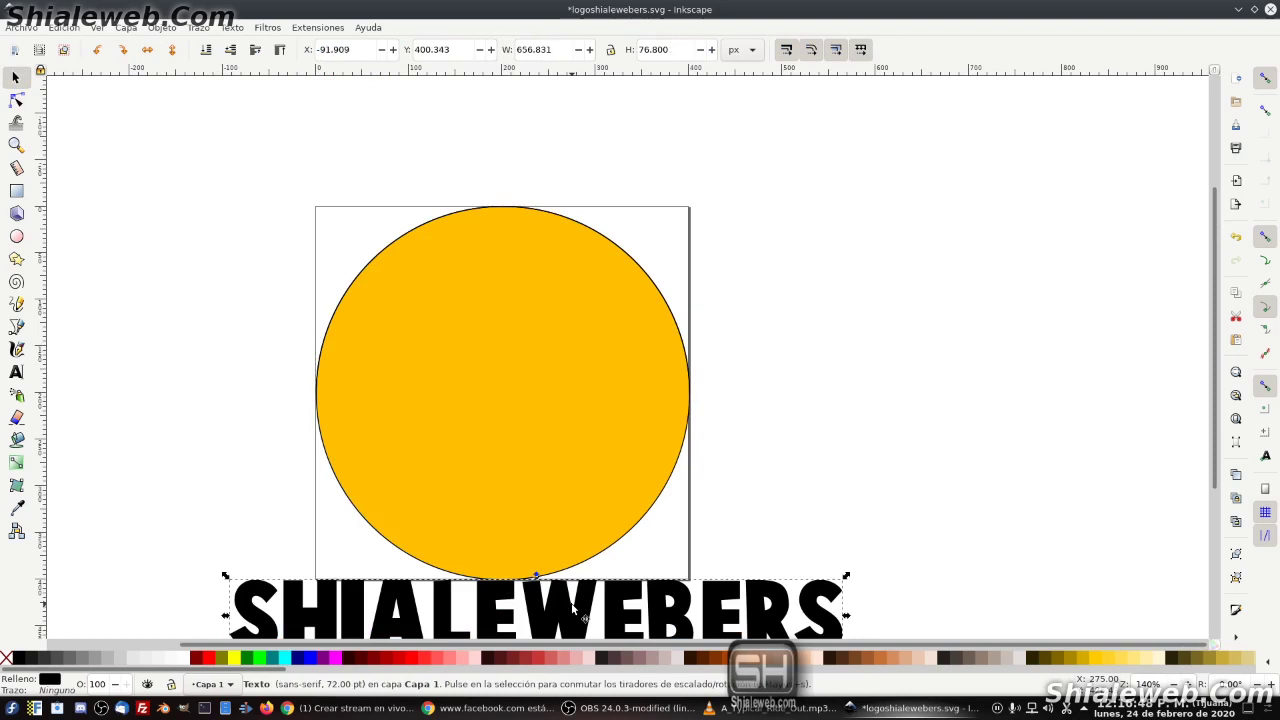
shift+click(614, 260)
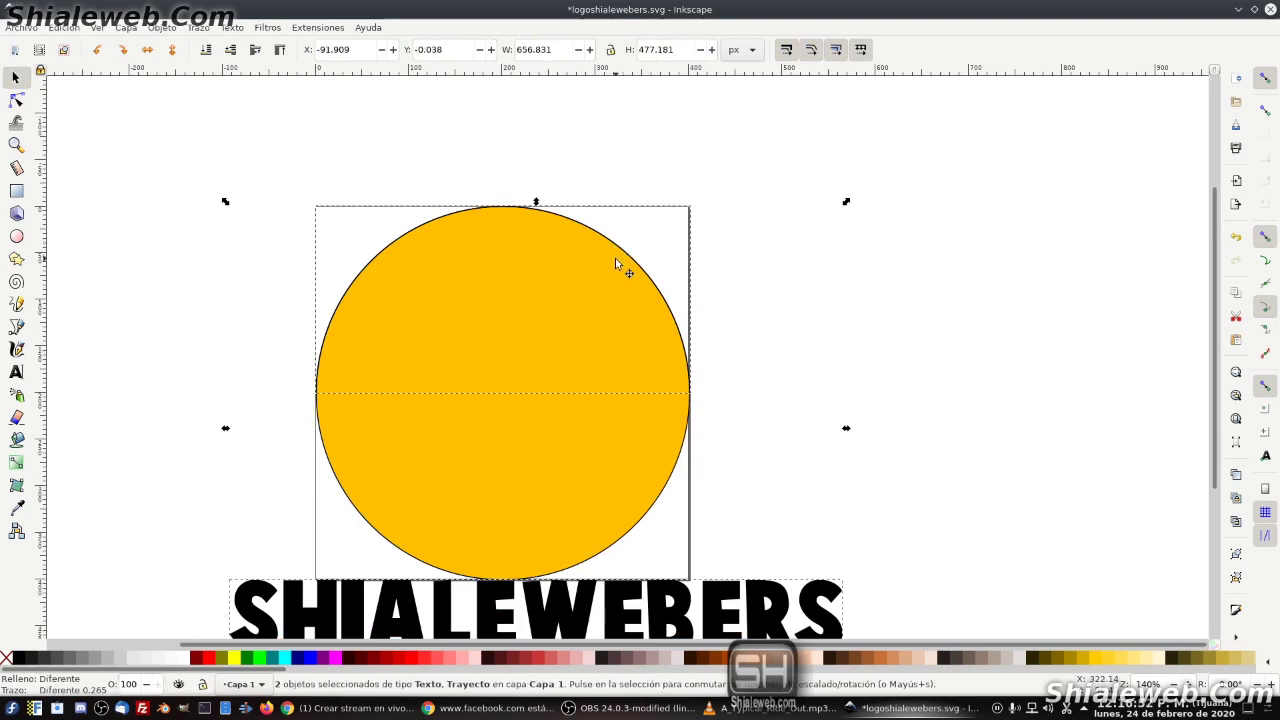
click(232, 27)
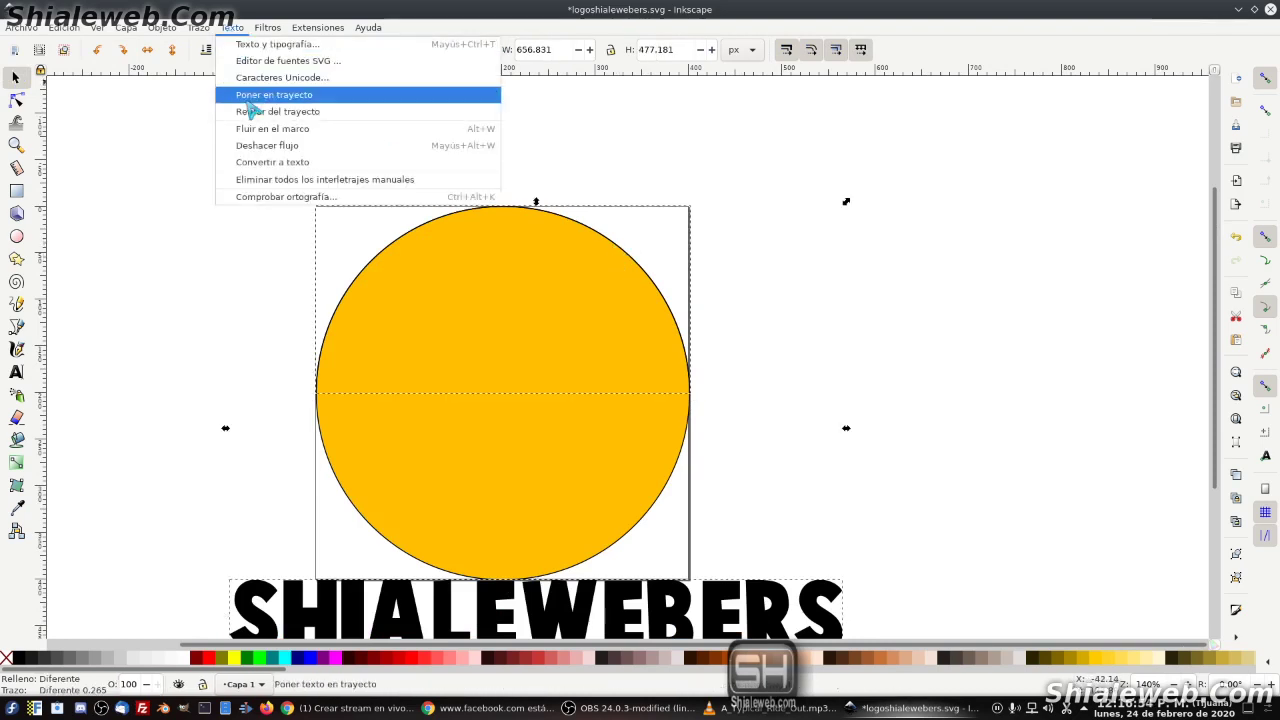
click(253, 95)
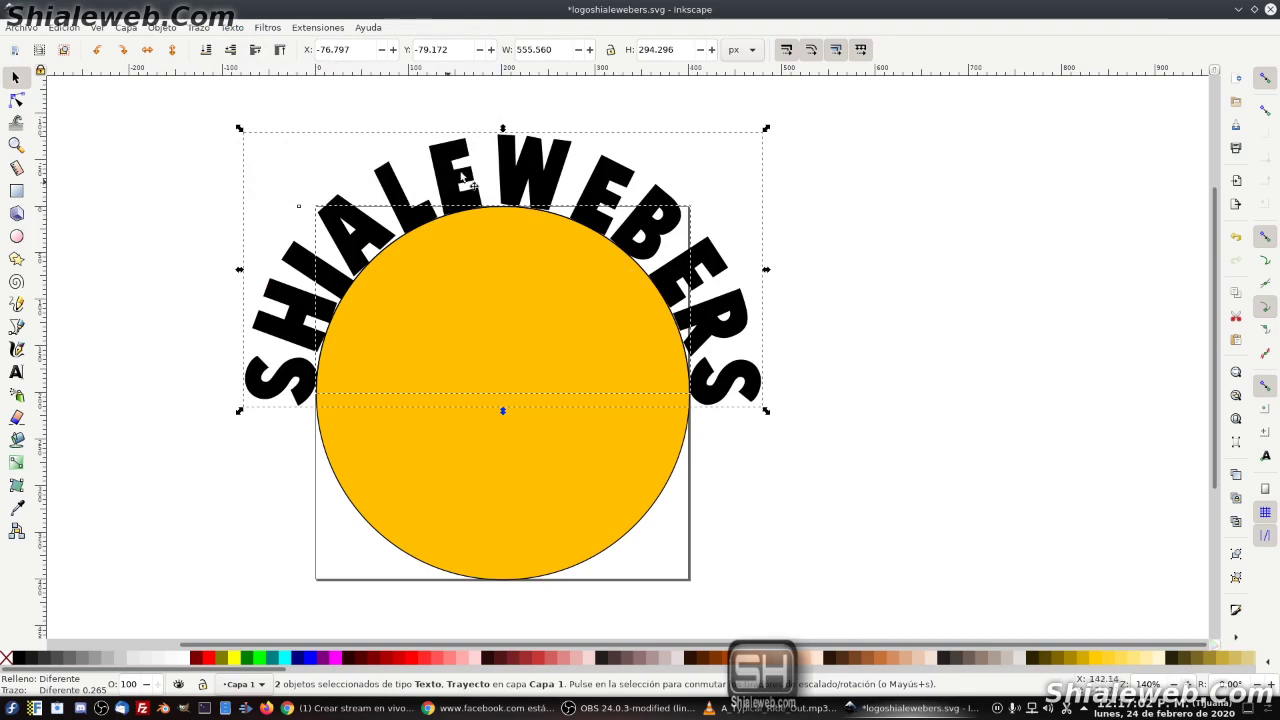
Convert the curved SHIALEWEBERS text to outlines and save the logo.
click(977, 221)
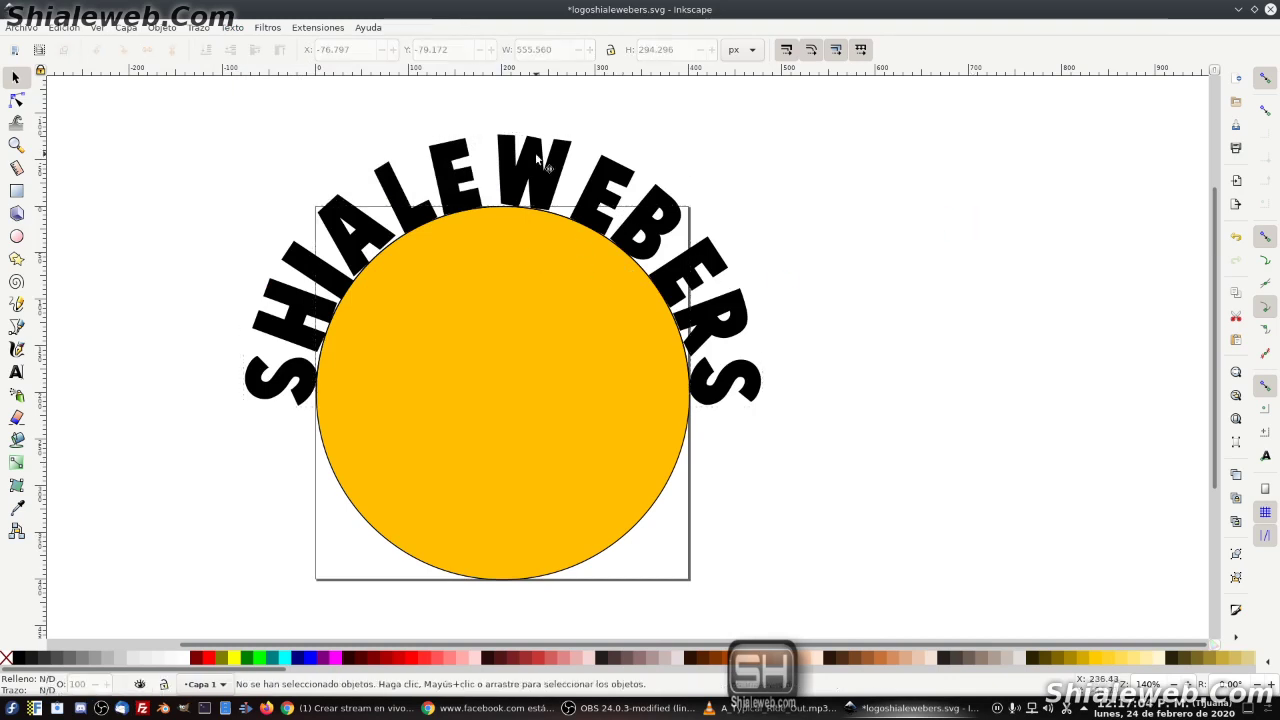
click(537, 160)
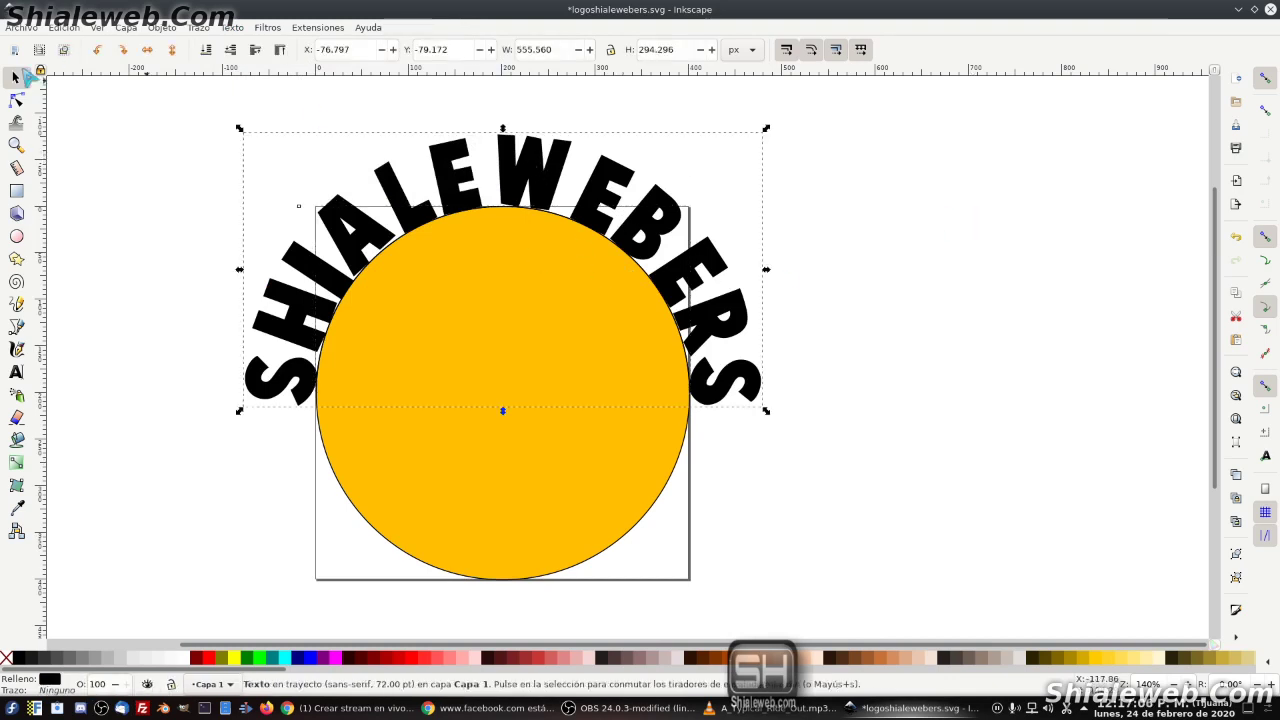
click(199, 27)
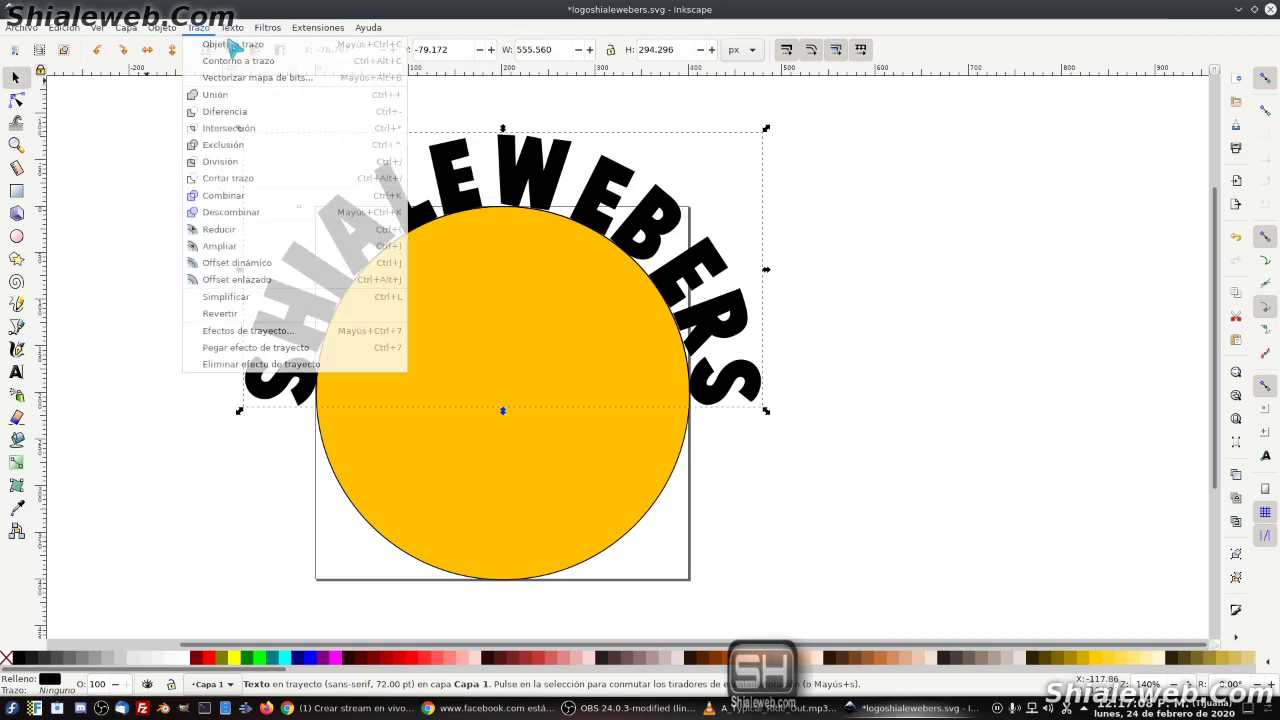
click(215, 43)
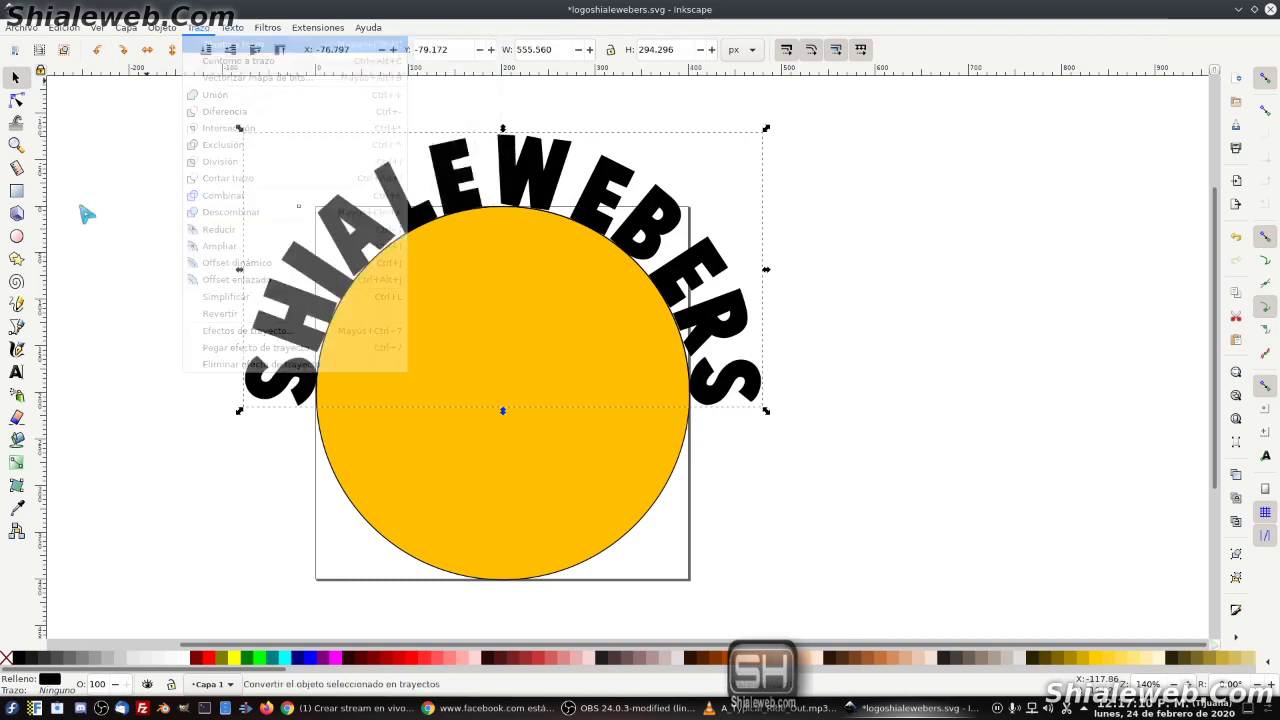
key(ctrl+s)
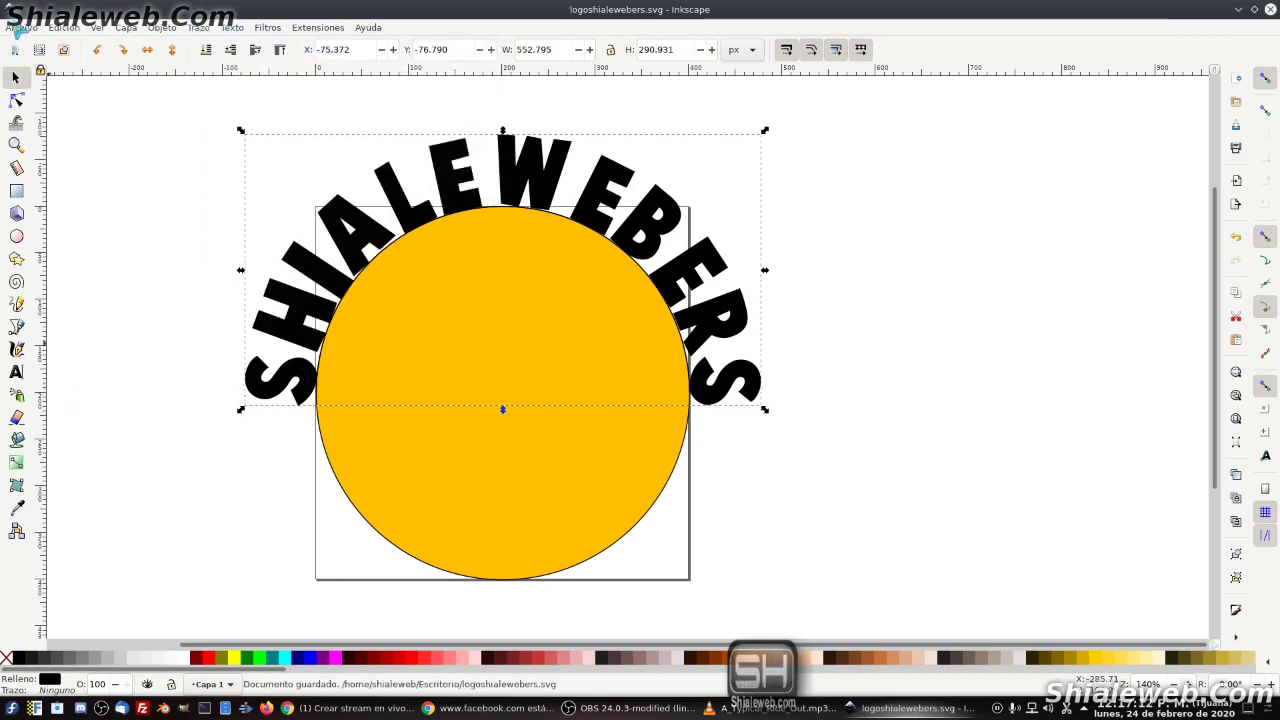
click(22, 27)
Save, then shrink the curved text to about 84% and lower it onto the circle.
click(52, 128)
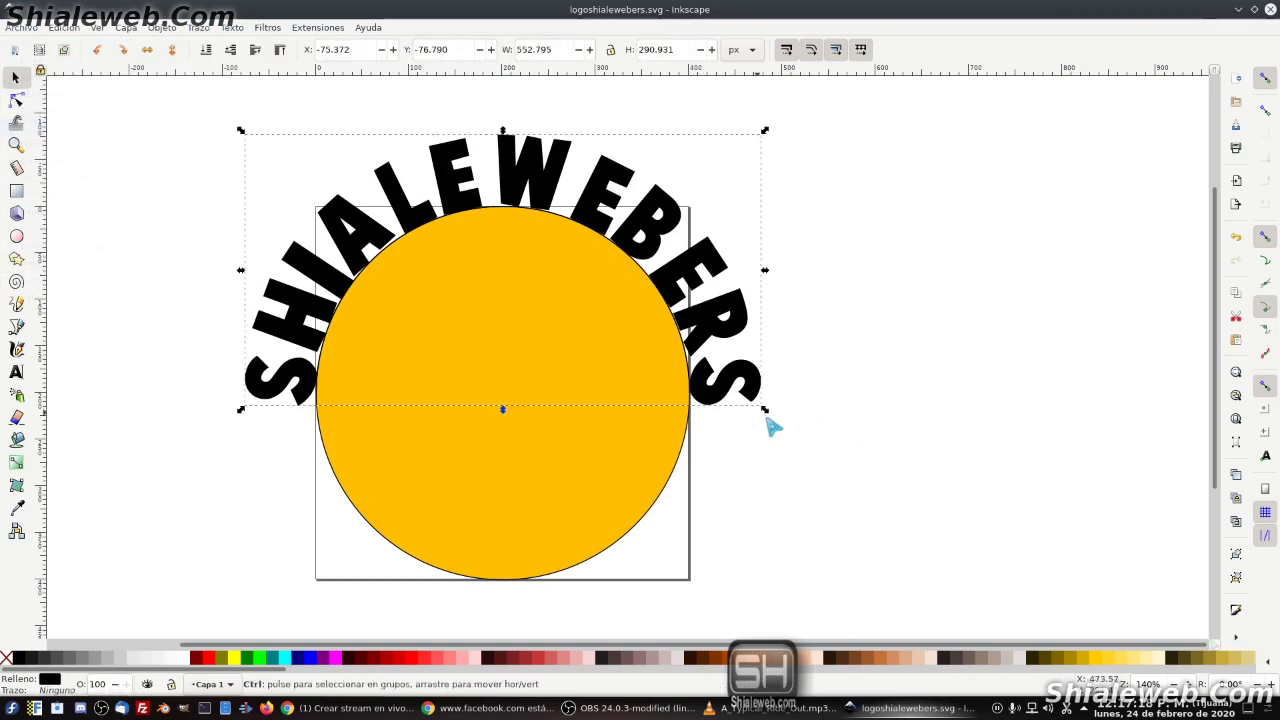
drag(768, 416, 733, 378)
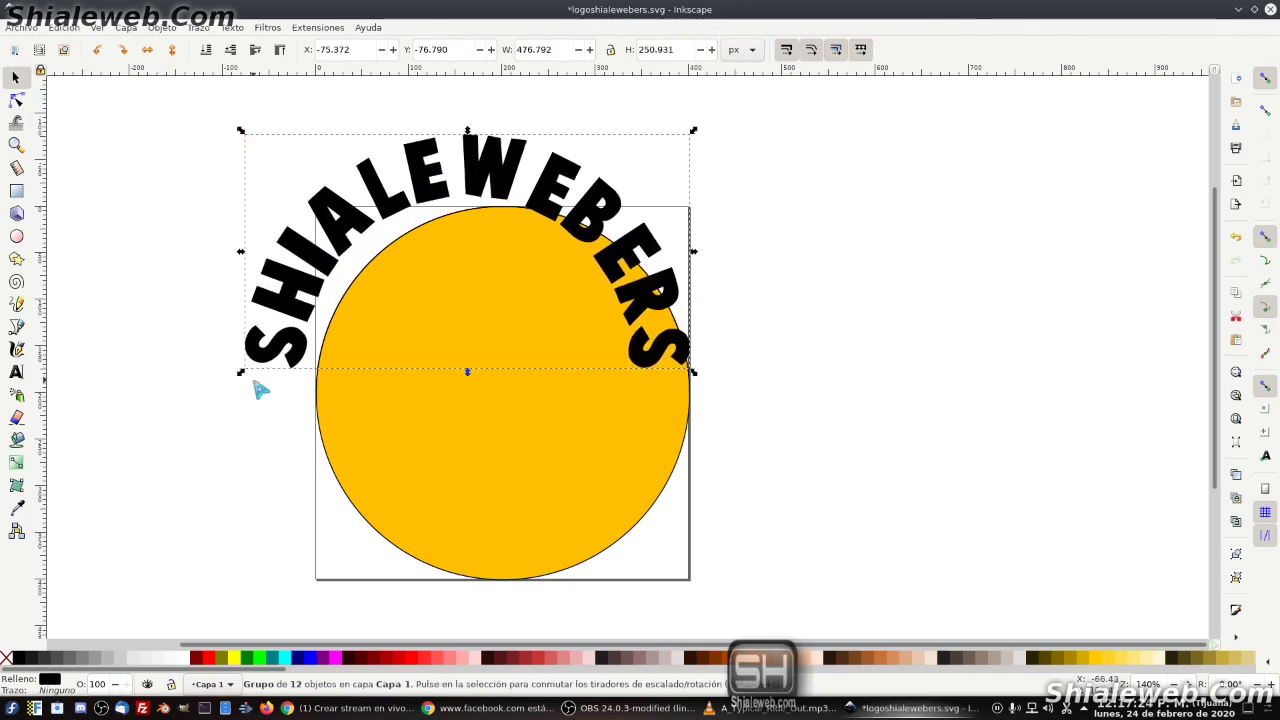
drag(242, 131, 285, 169)
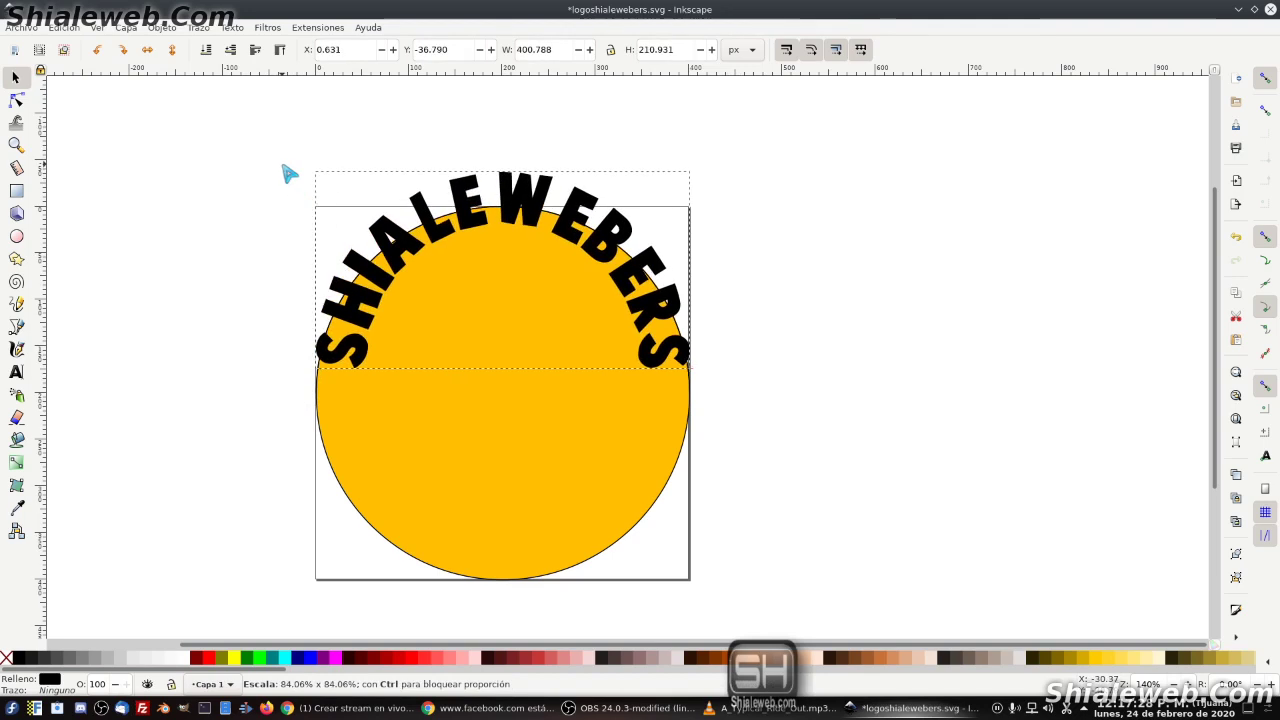
drag(287, 174, 288, 172)
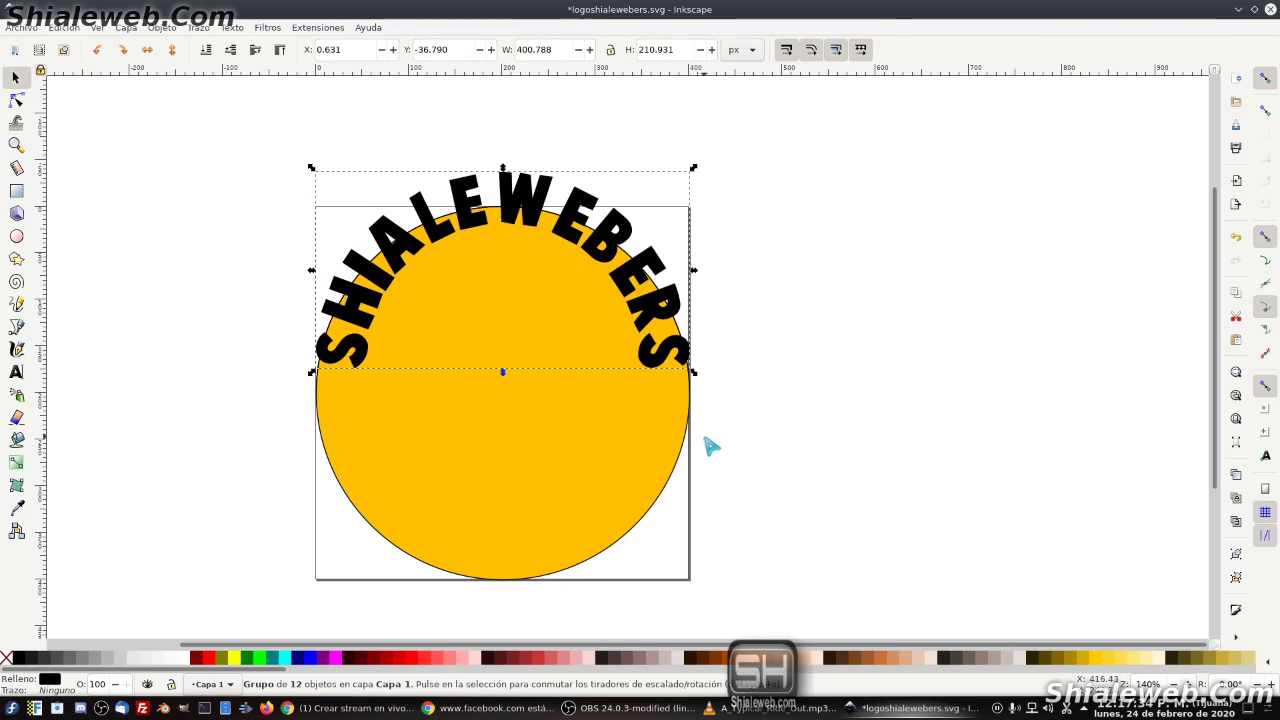
key(Down)
key(Down)
key(Down)
key(Down)
key(Down)
key(Down)
key(Down)
key(Down)
key(Down)
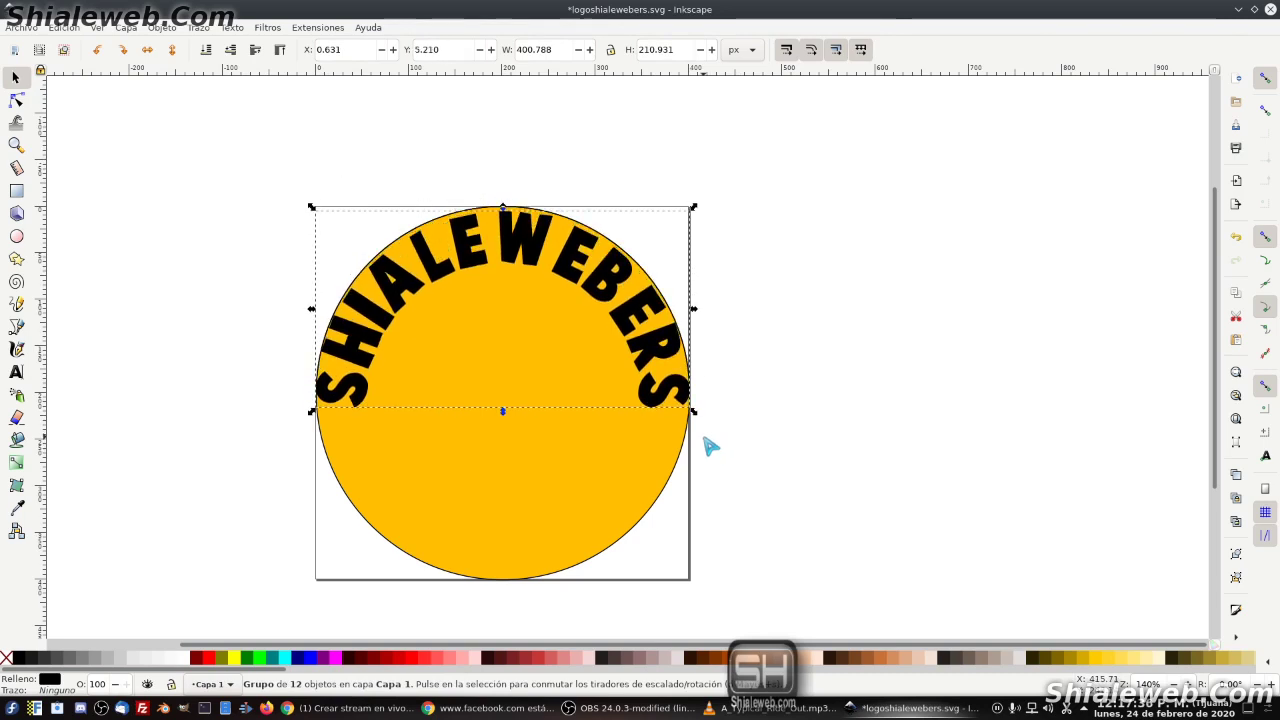
key(Down)
key(Up)
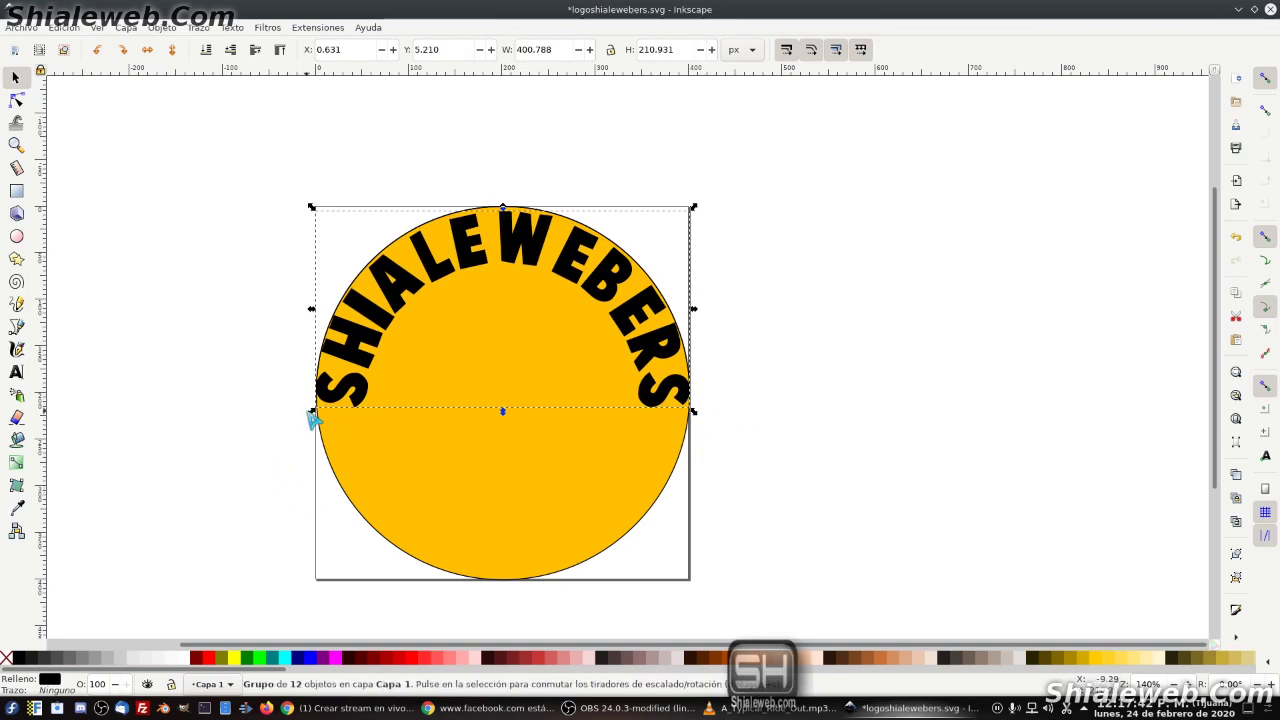
Fine-tune the curved text group to about 388.6 × 204.5 px inside the circle's rim.
drag(316, 414, 334, 405)
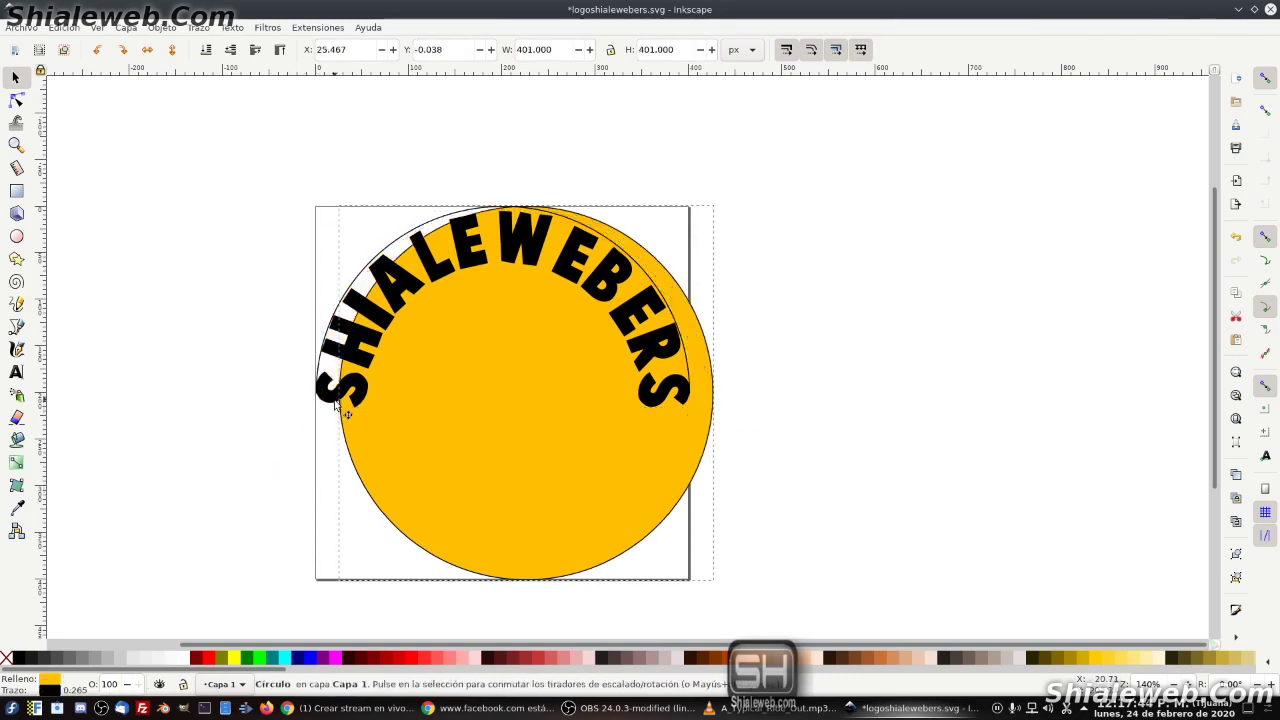
key(ctrl+z)
click(700, 393)
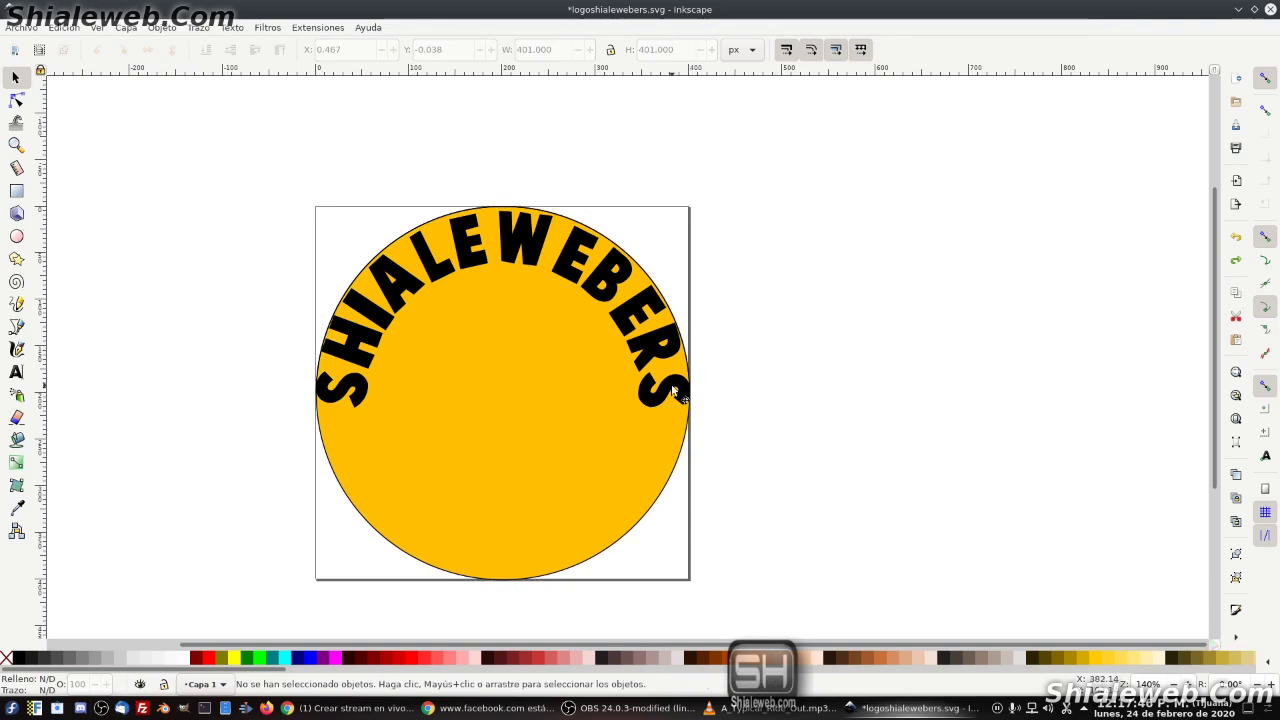
drag(316, 416, 318, 411)
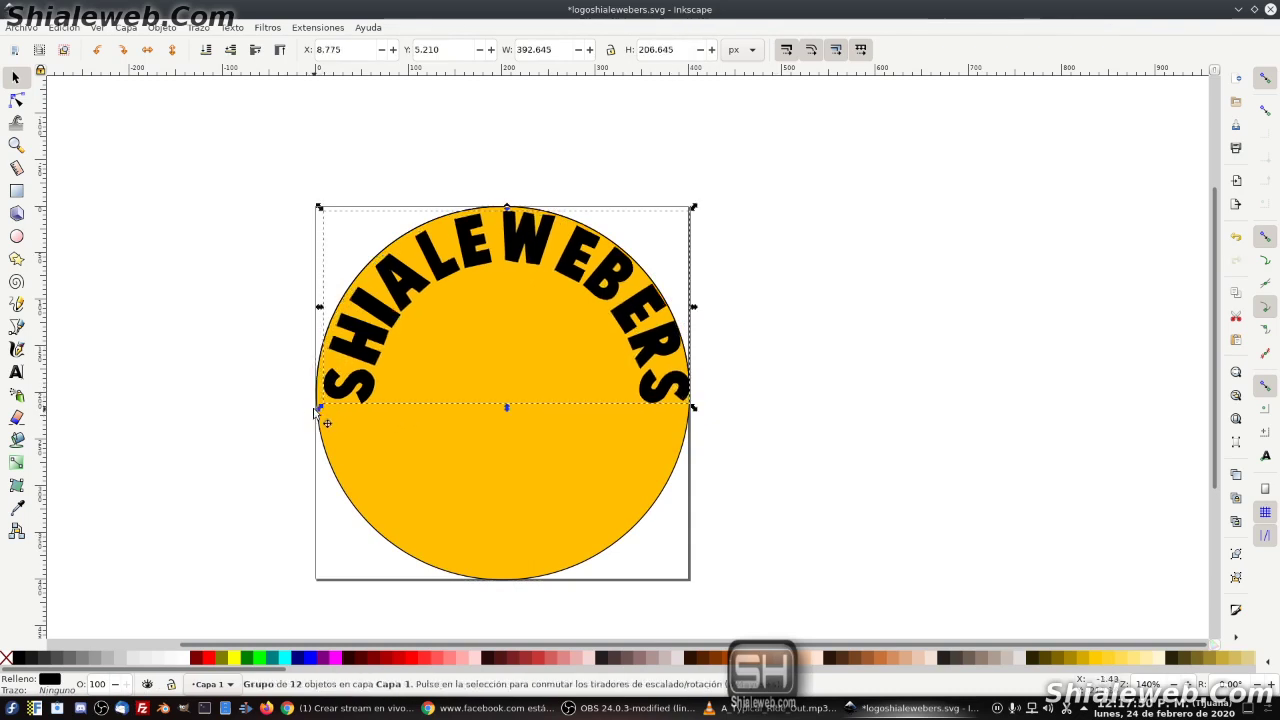
key(Left)
key(Left)
key(Left)
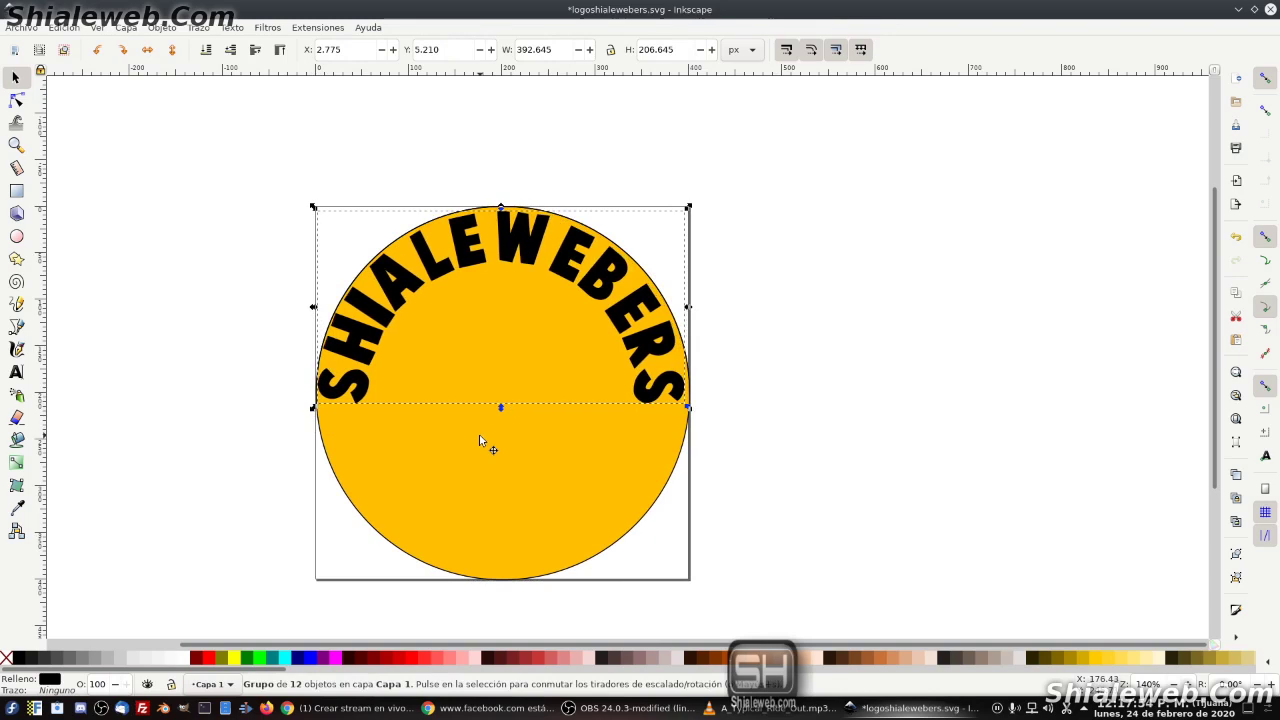
key(Right)
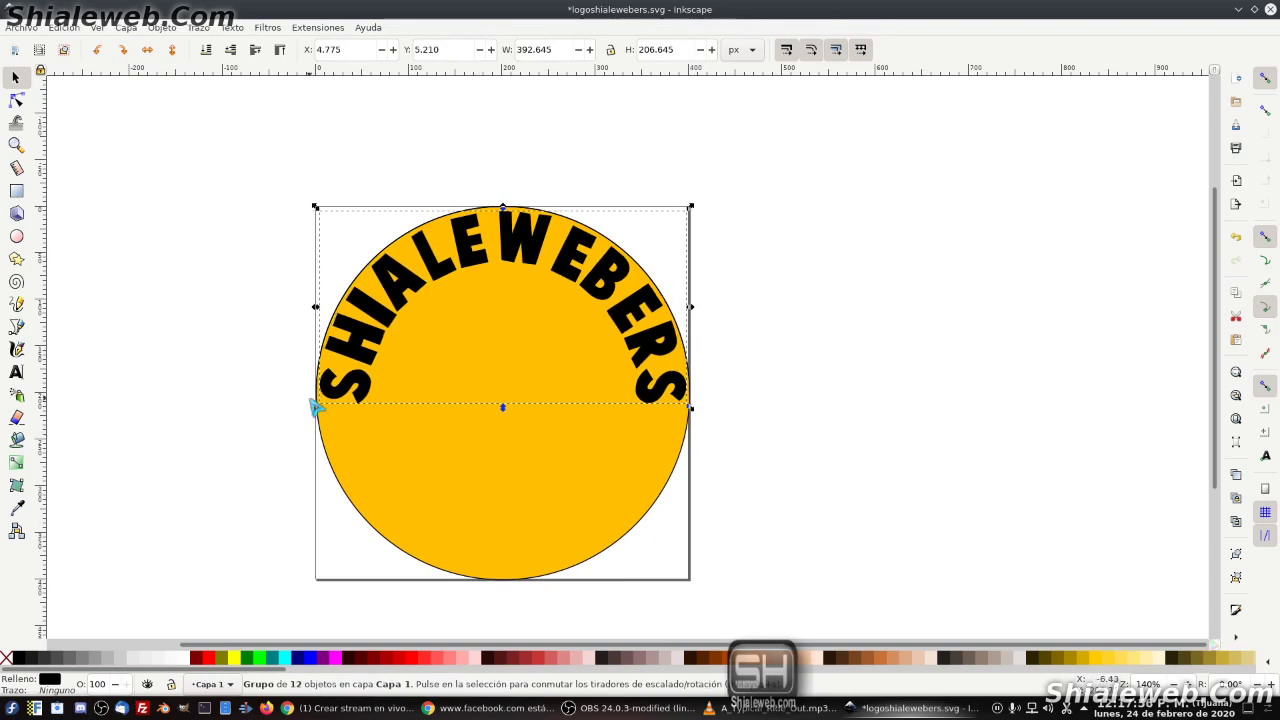
drag(316, 410, 314, 410)
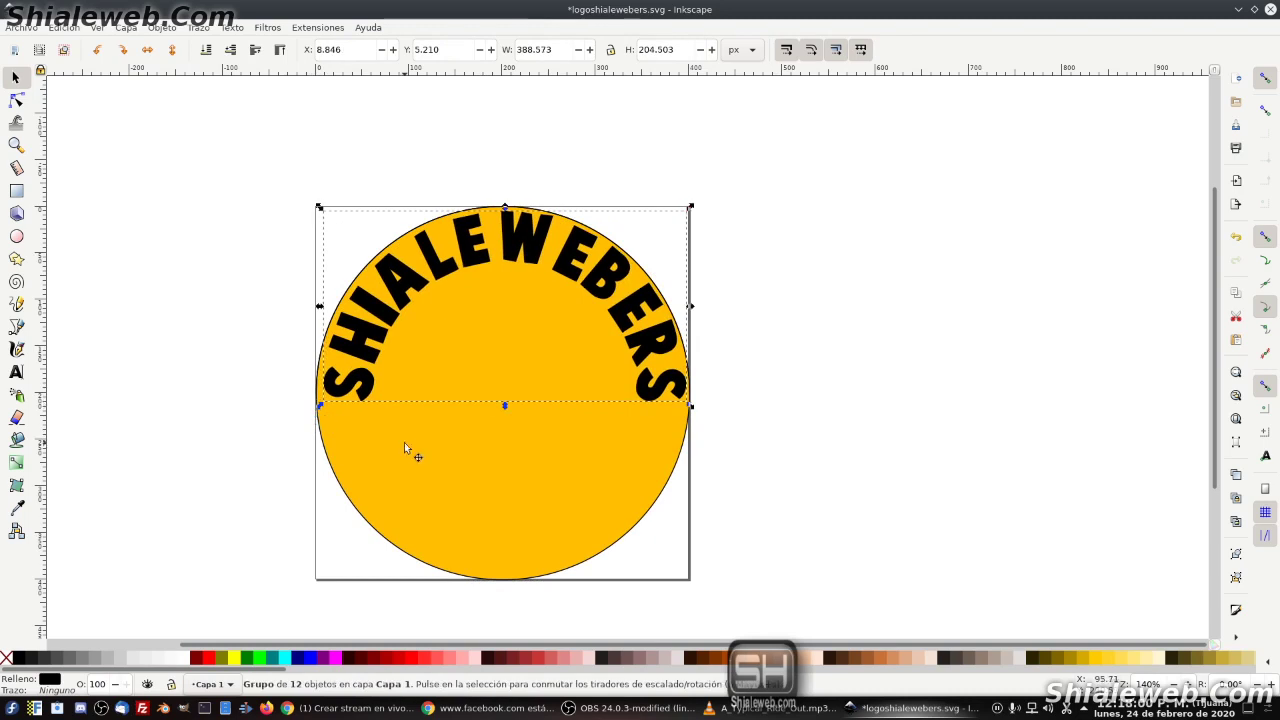
key(Left)
key(Left)
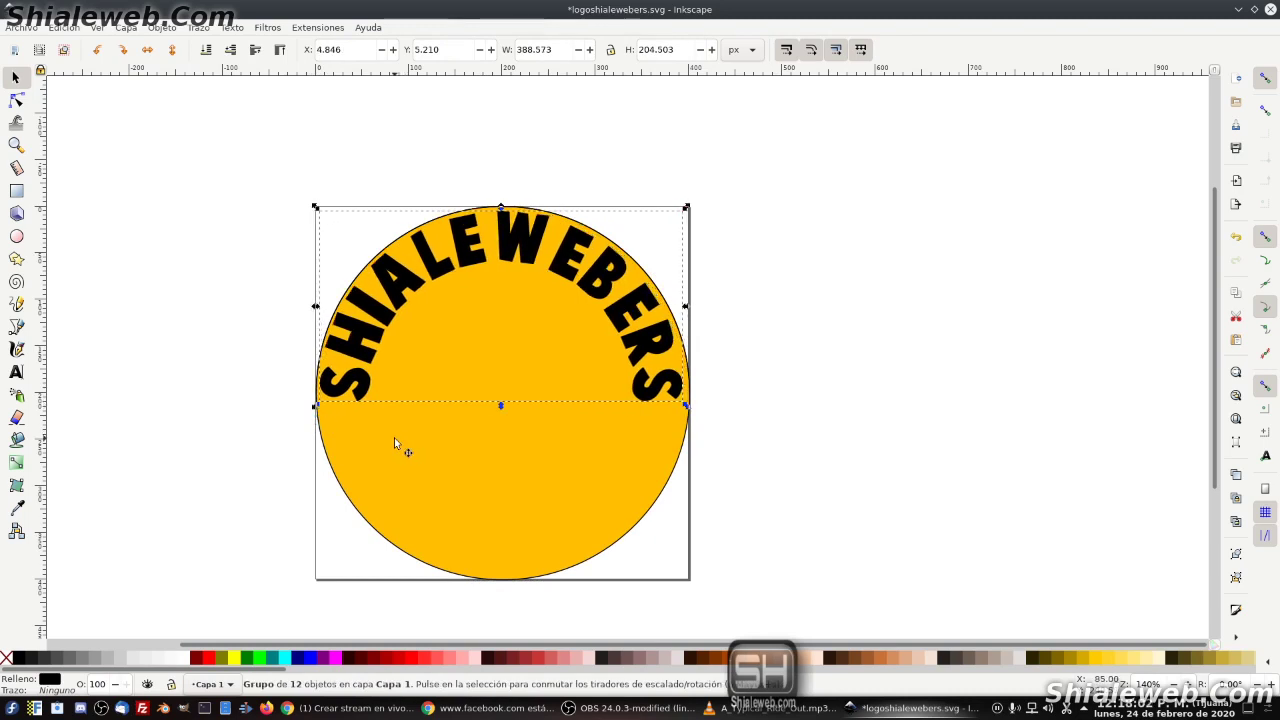
Deselect everything and save logoshialewebers.svg via Archivo > Guardar.
click(803, 385)
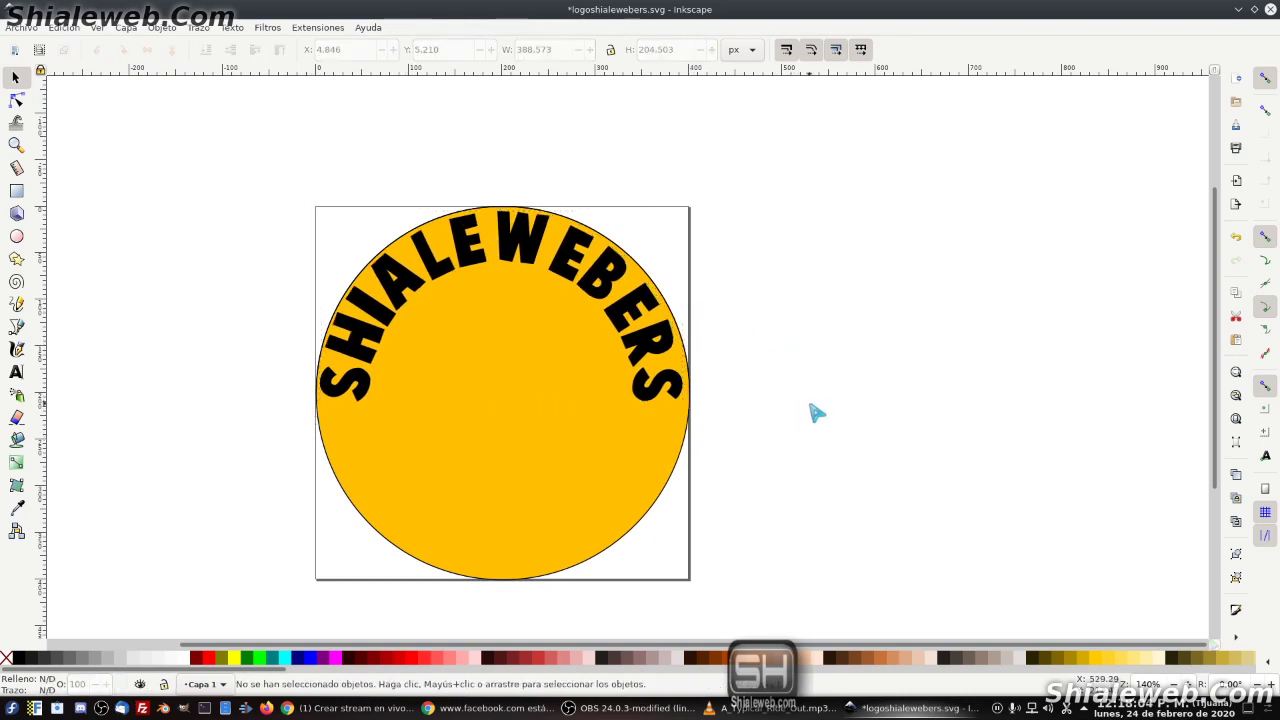
click(21, 27)
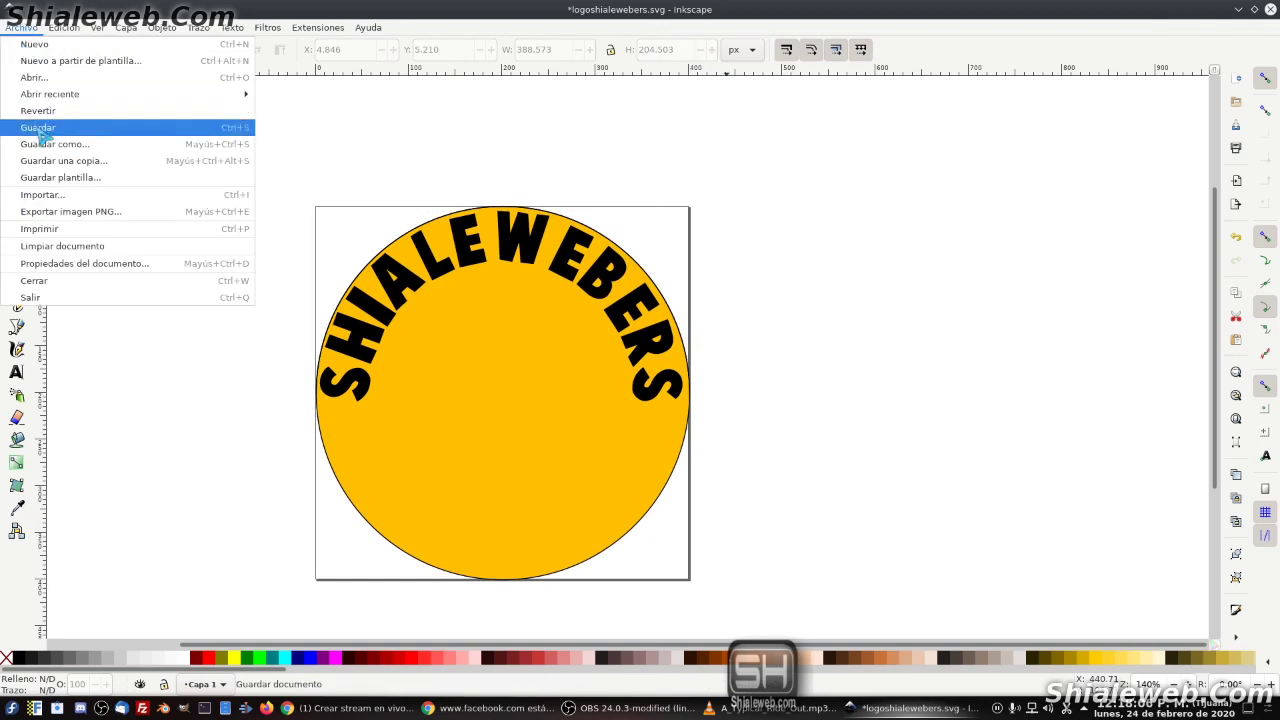
click(40, 126)
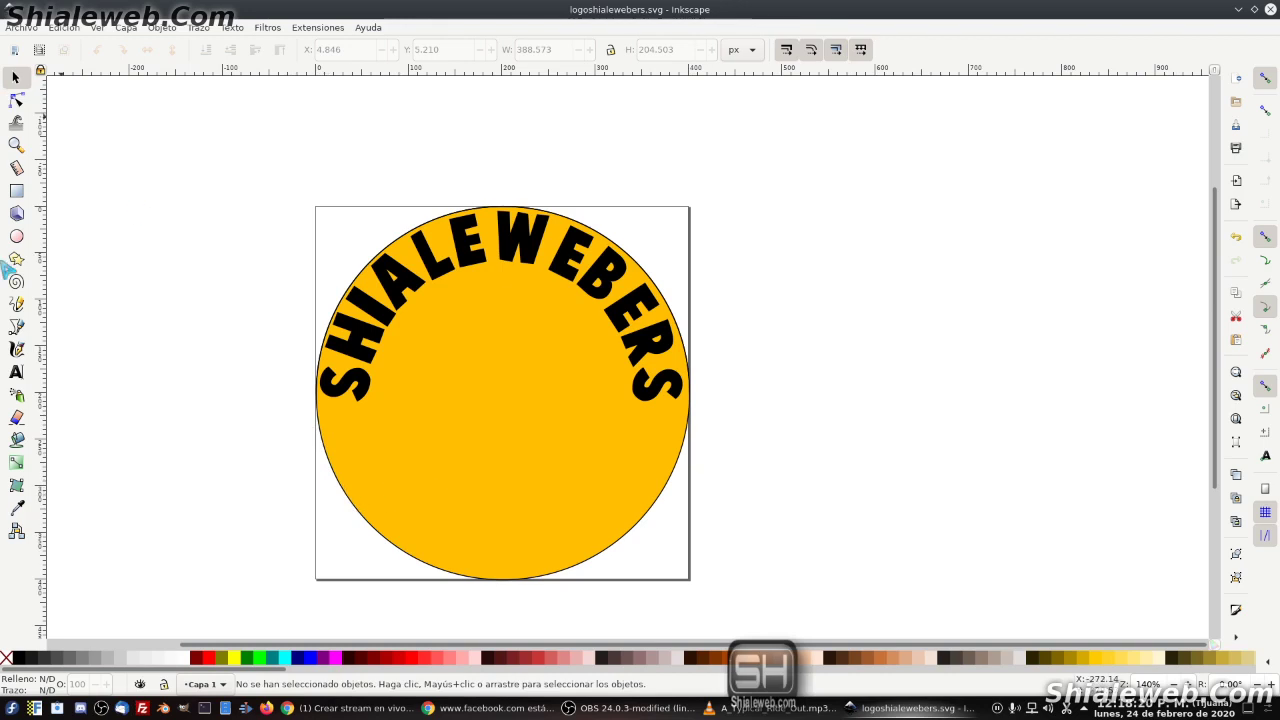
Create two-line text 'Nueva' / 'Generacion' to the left of the circle.
click(17, 372)
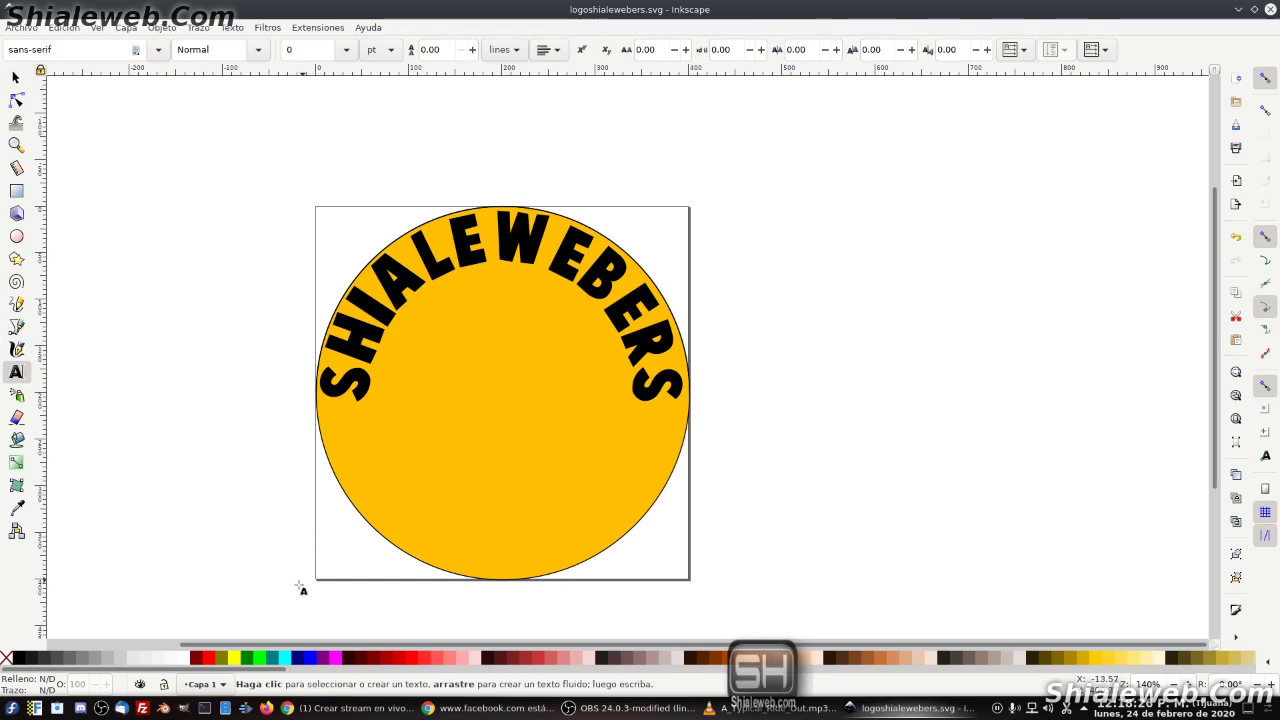
click(116, 466)
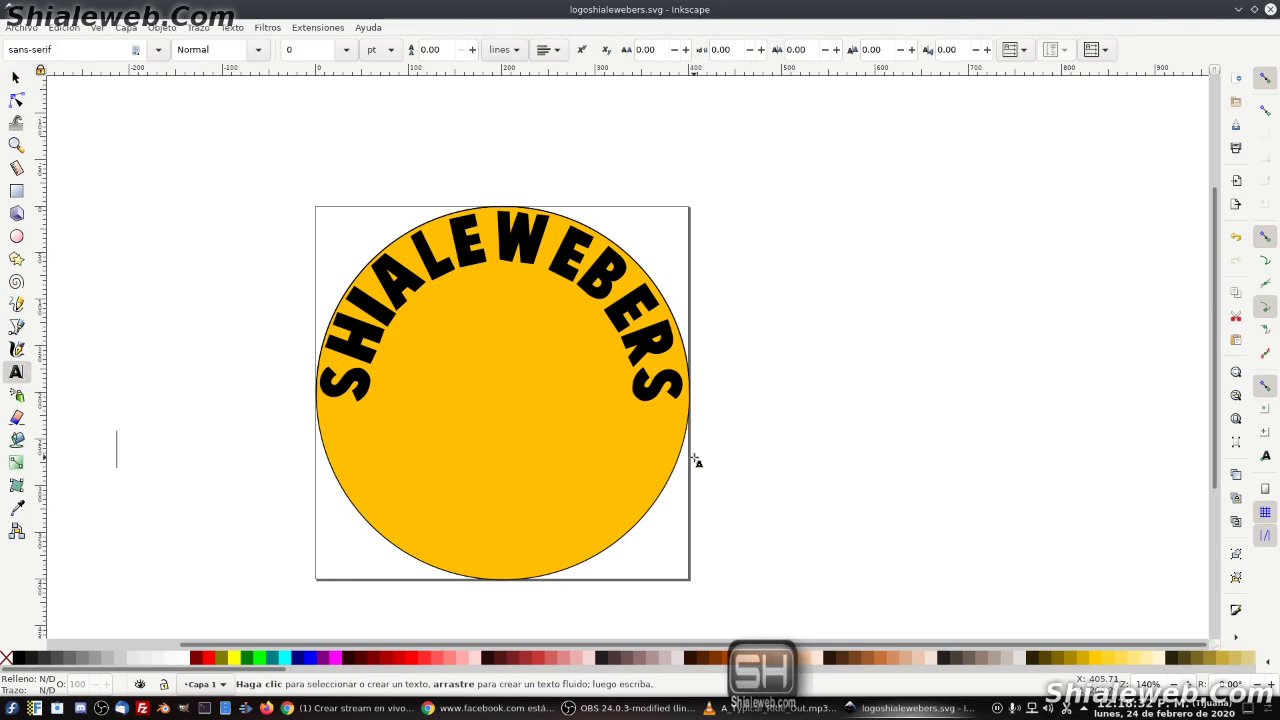
text(Nu)
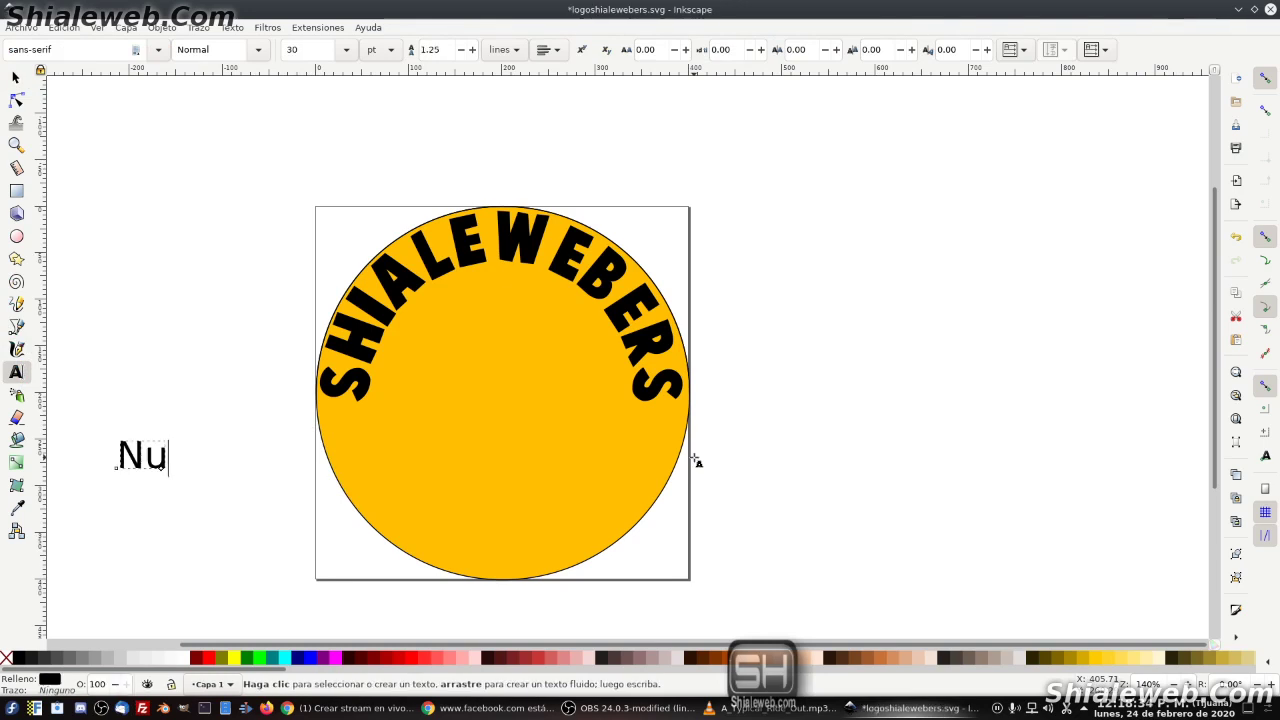
text(eva)
key(Return)
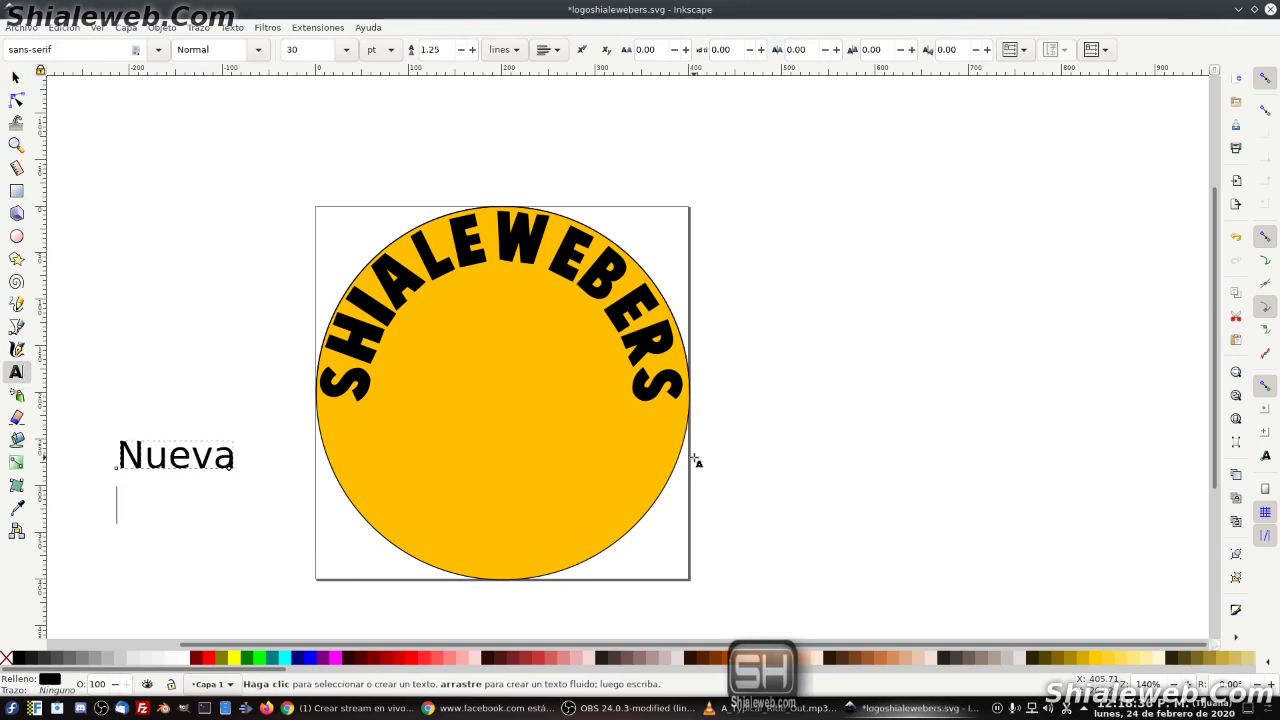
text(Generacion)
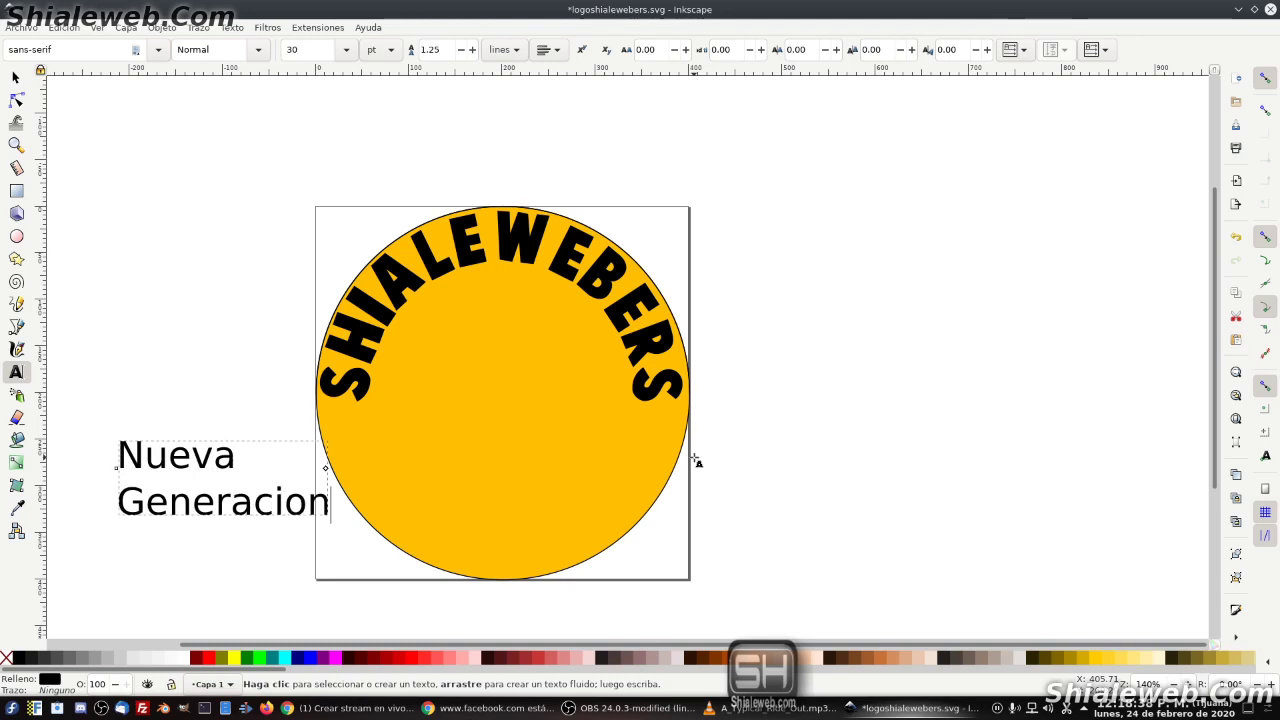
Make the whole Nueva Generacion text centre-aligned and Bold.
key(ctrl+a)
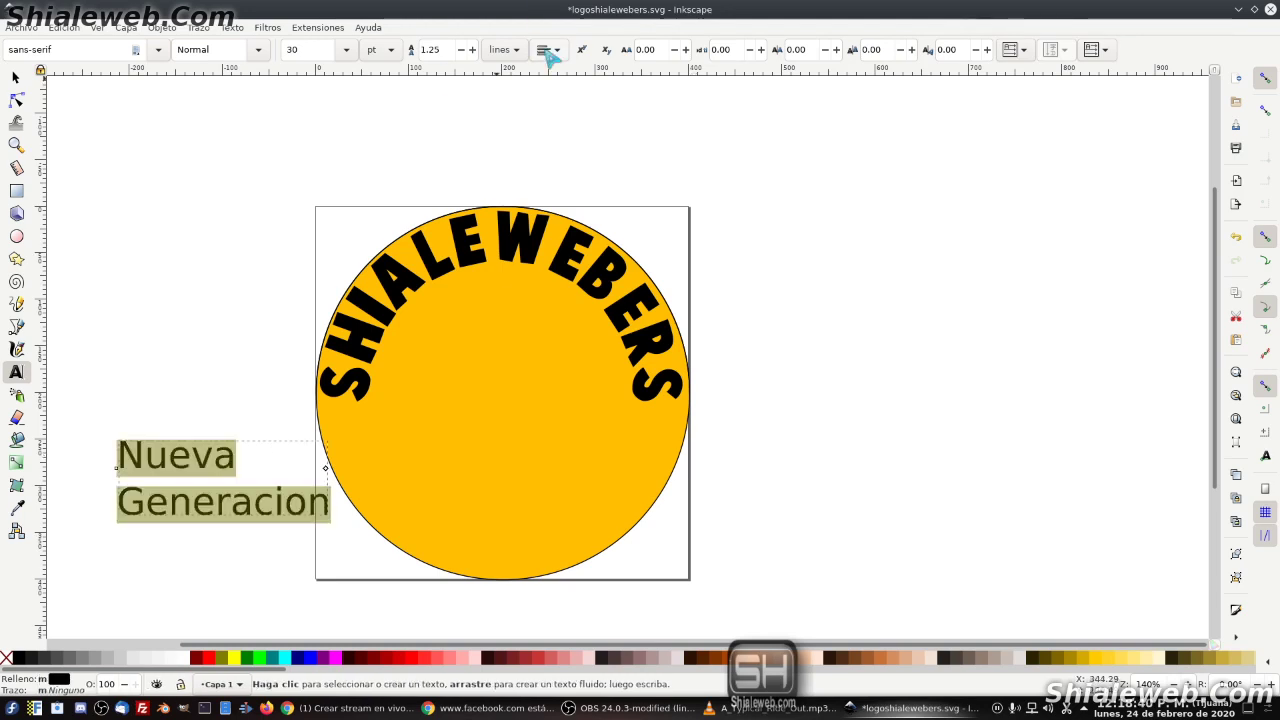
click(546, 49)
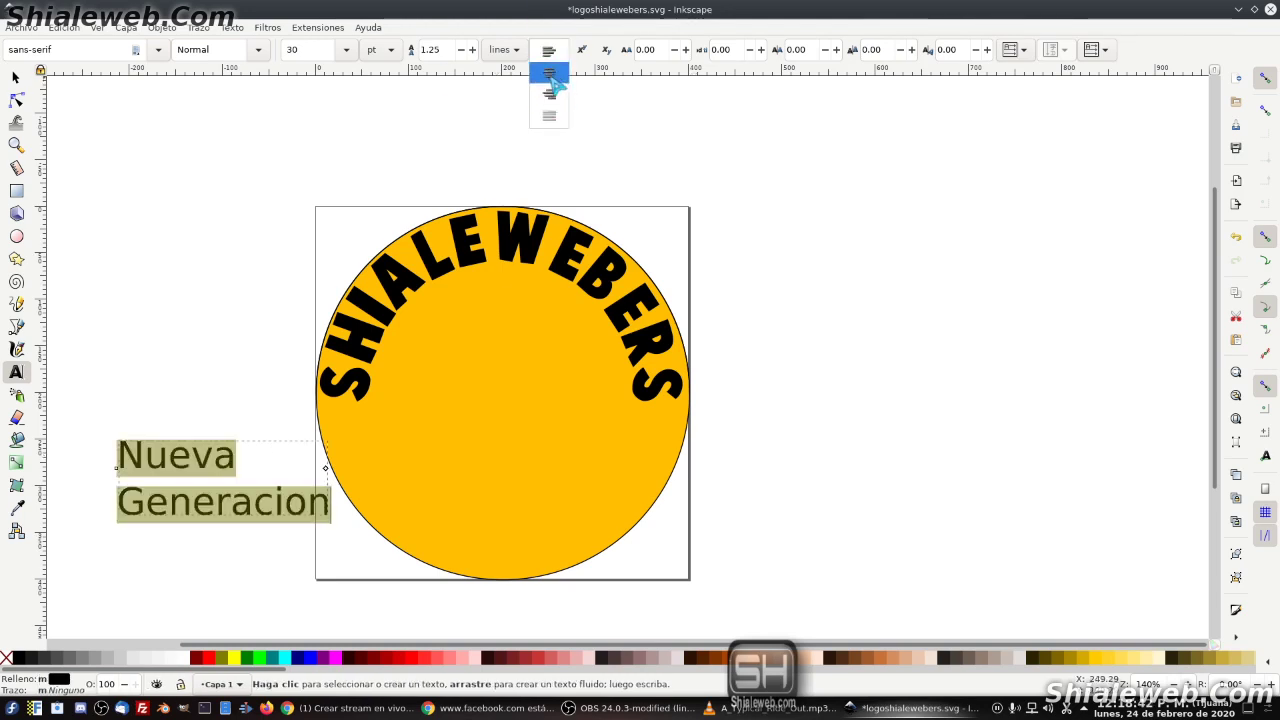
click(548, 84)
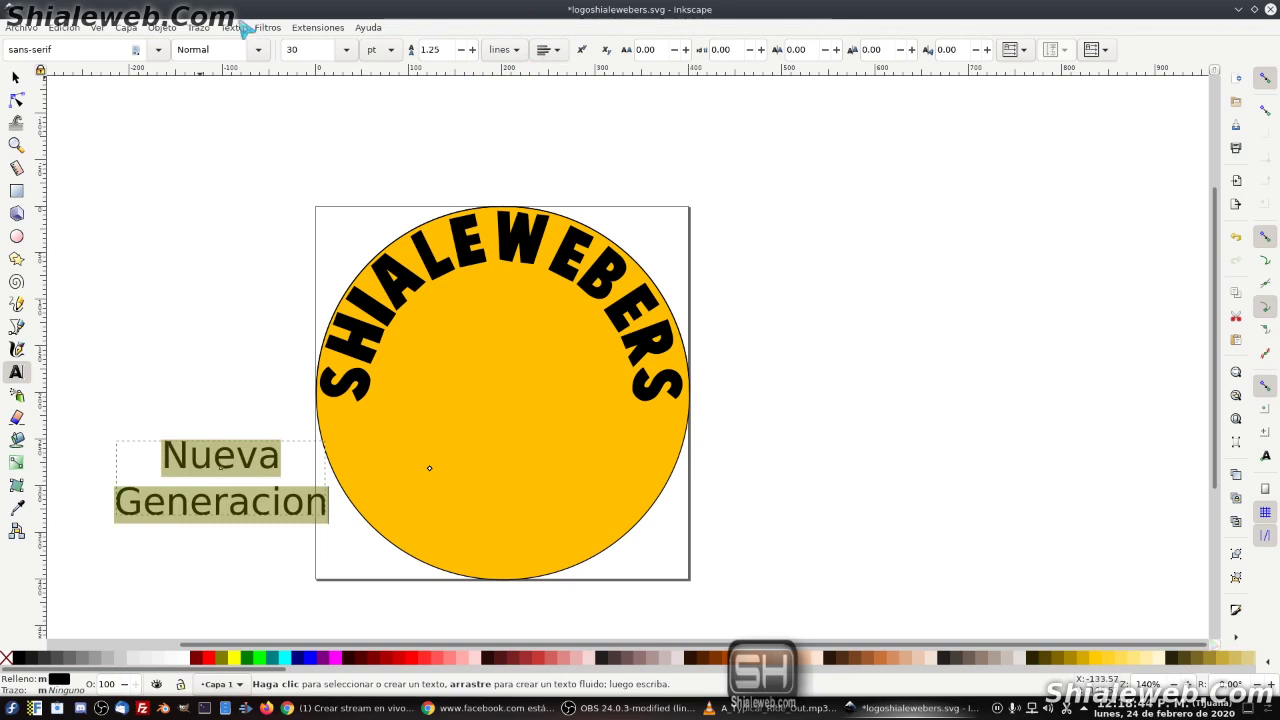
click(258, 49)
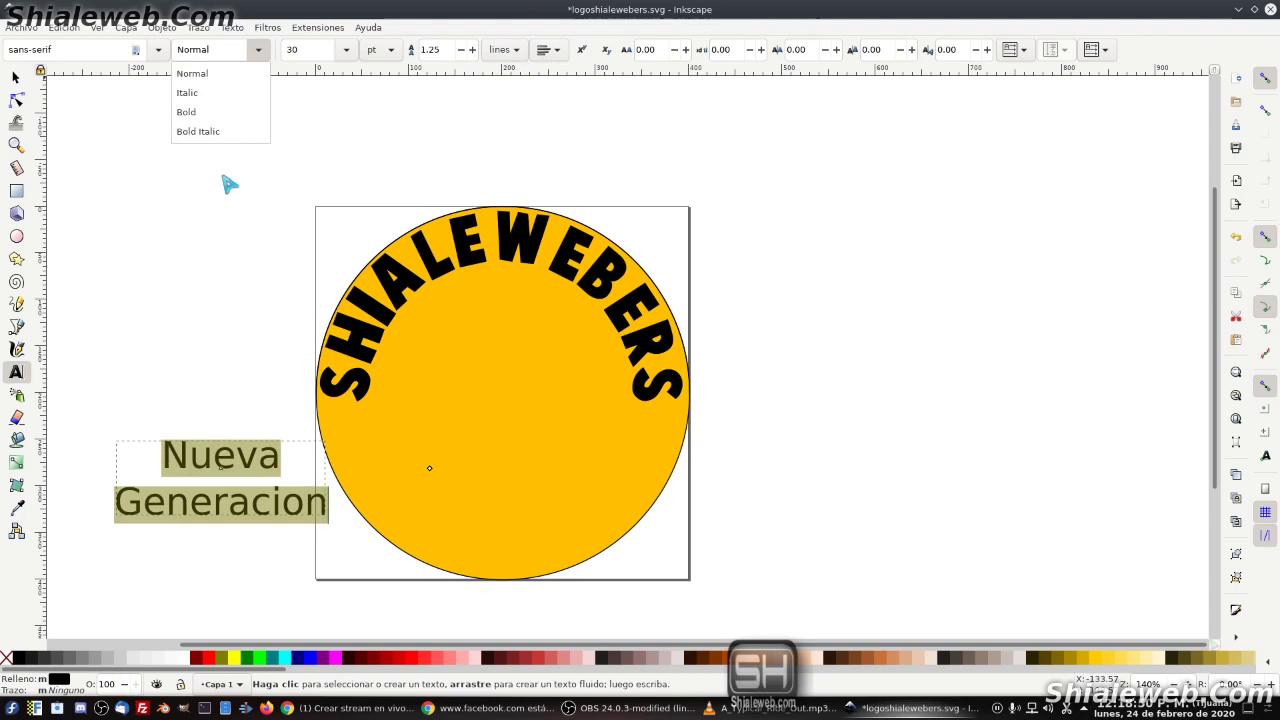
click(214, 113)
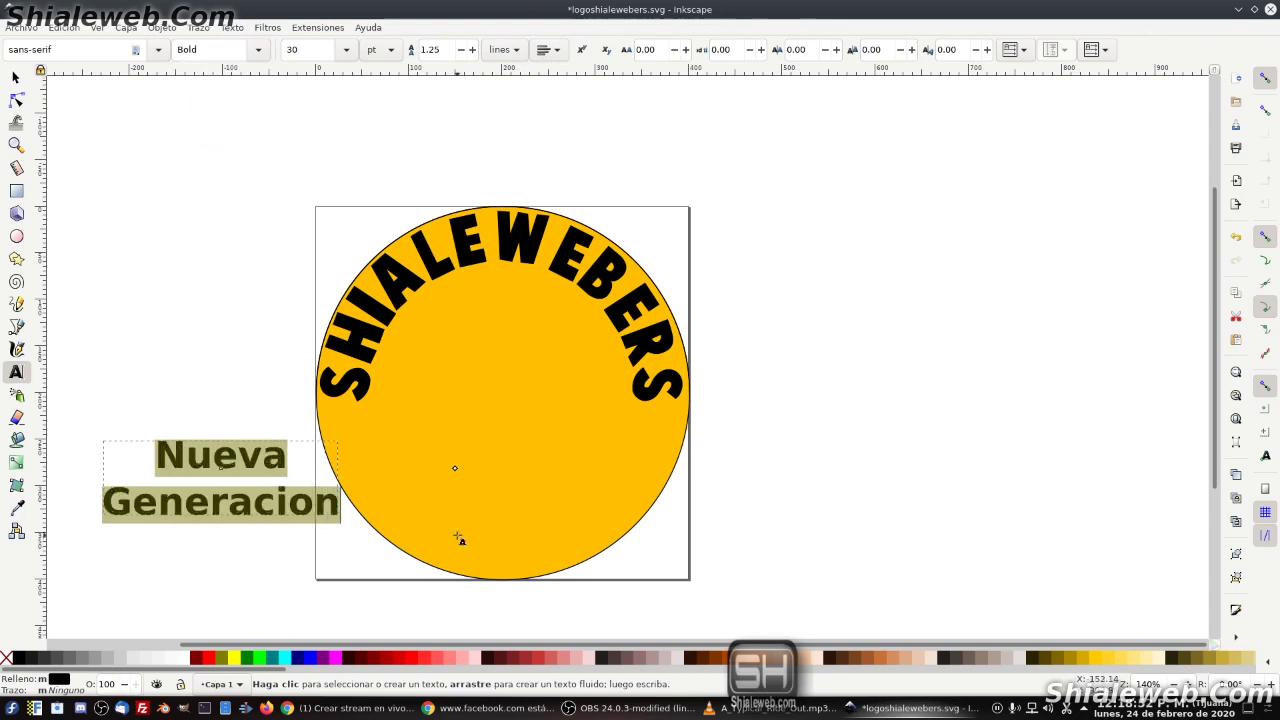
Resize Nueva Generacion to about 362 px wide and centre it inside the circle below the arc.
key(F1)
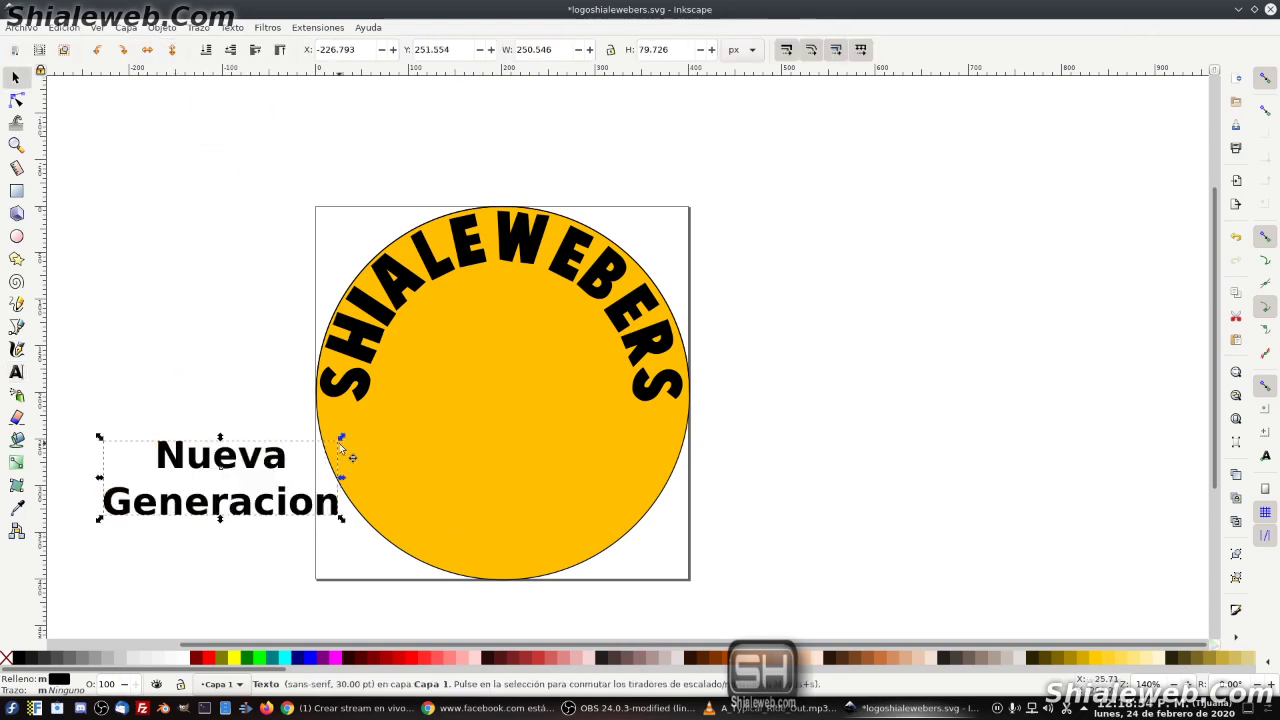
drag(341, 447, 492, 365)
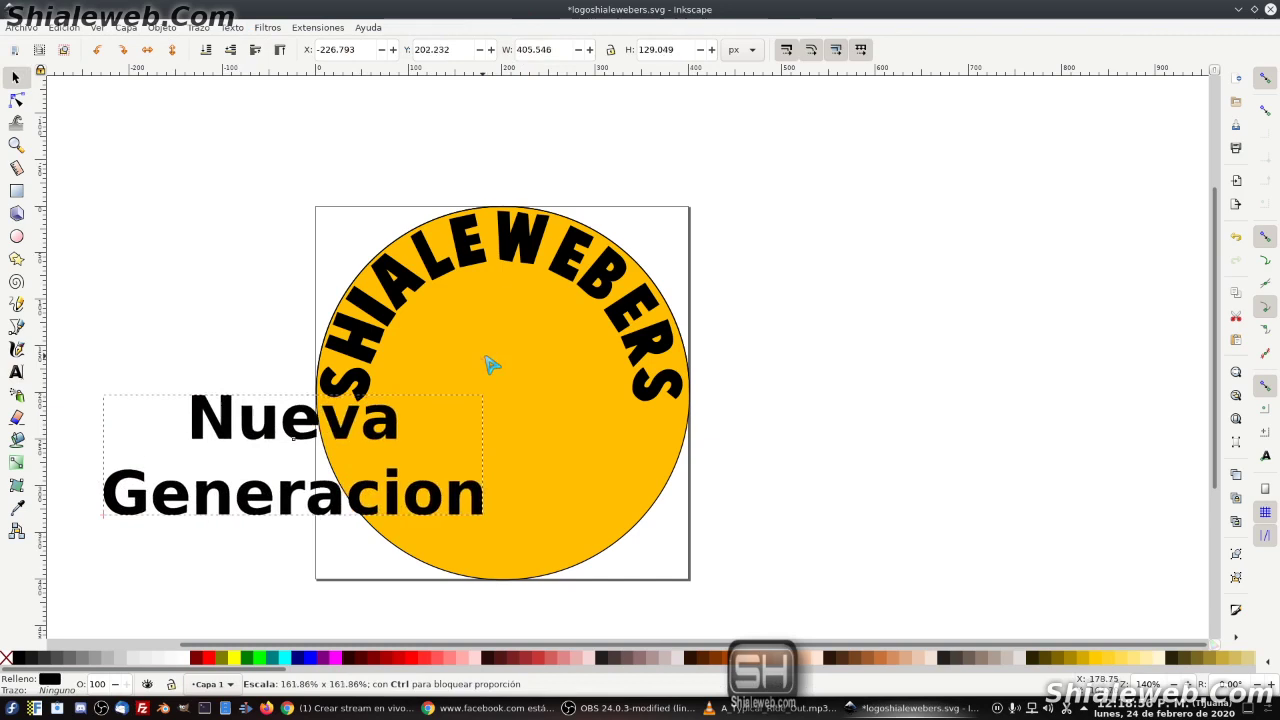
drag(492, 365, 446, 404)
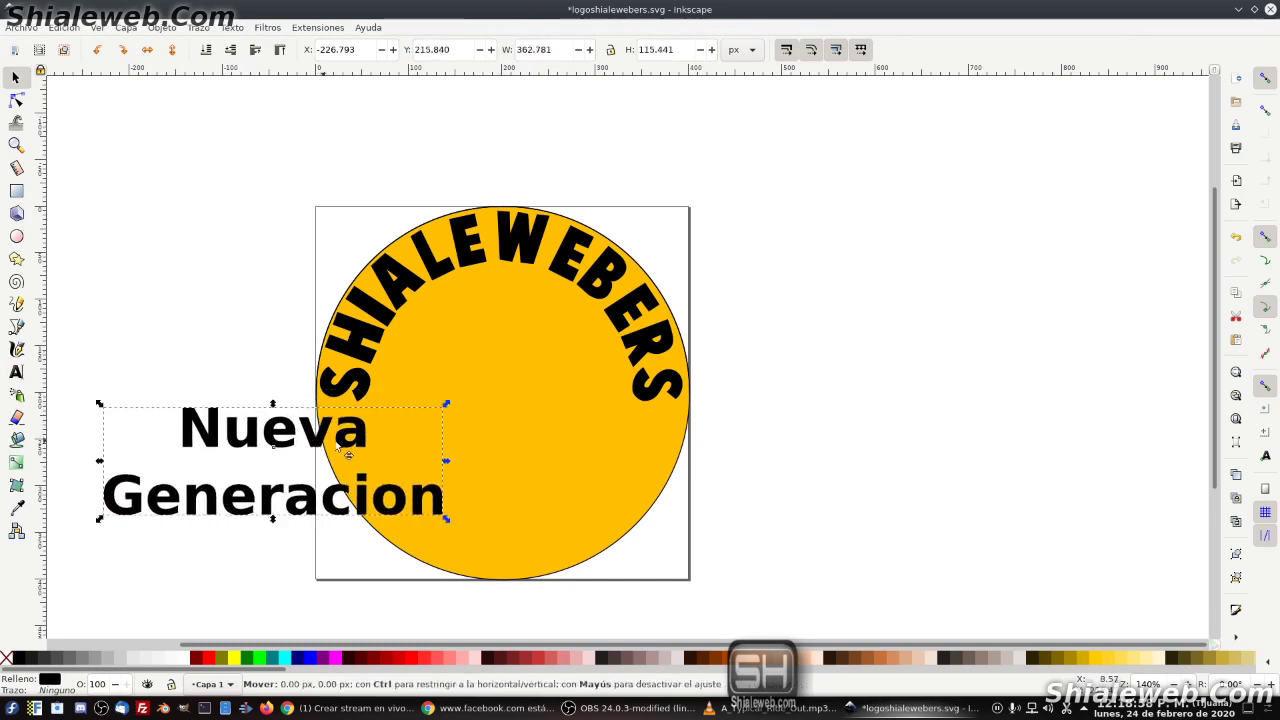
drag(341, 449, 550, 378)
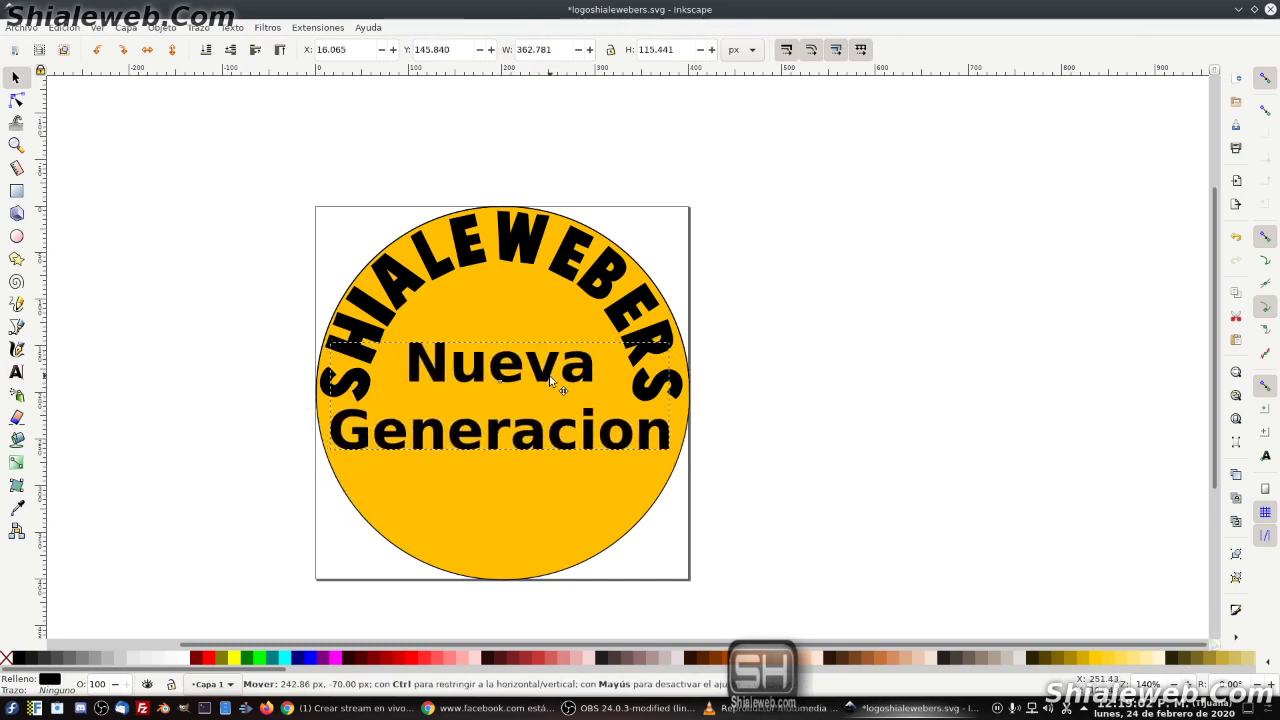
drag(550, 376, 549, 377)
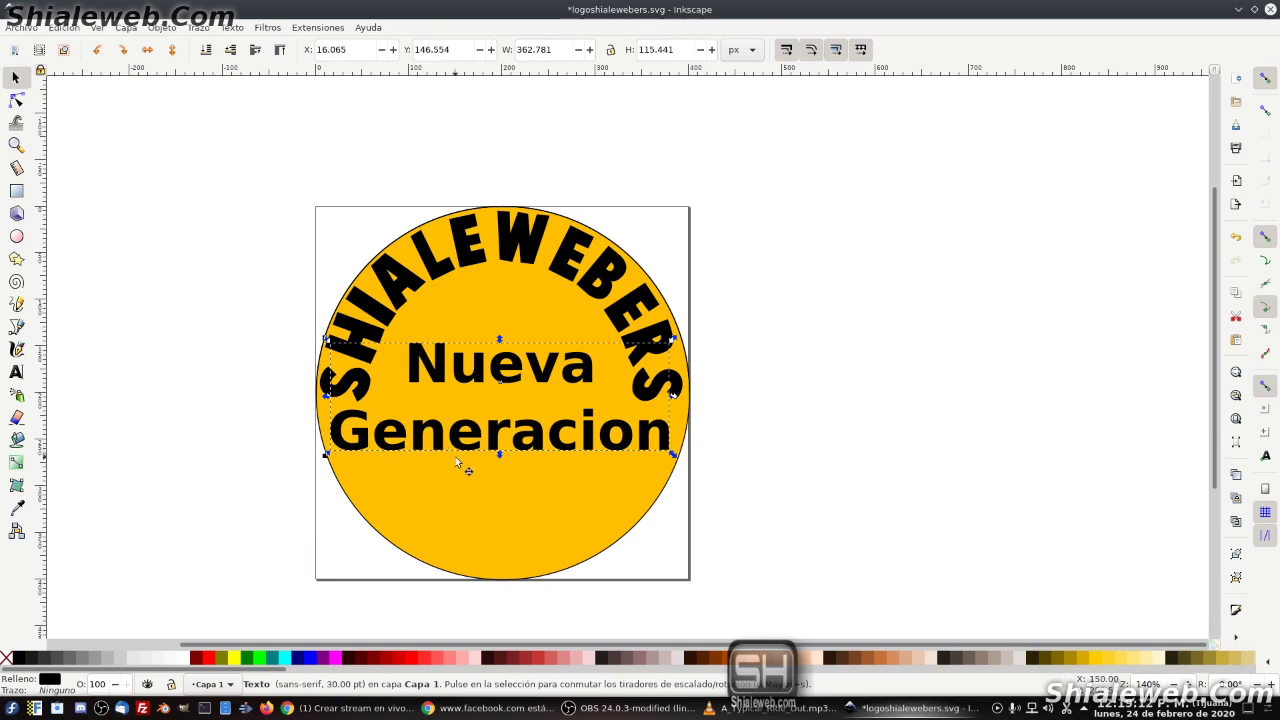
drag(470, 428, 476, 455)
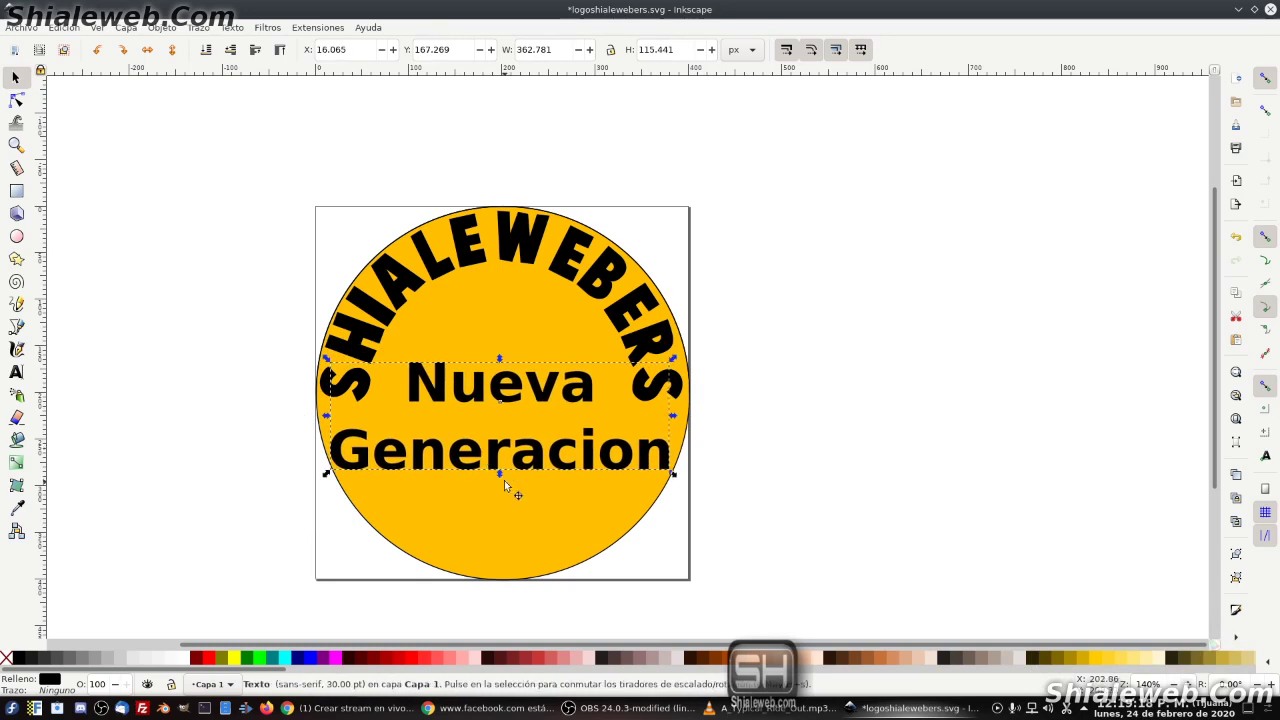
Set the Nueva Generacion font to FreeSans and raise it about 24 px to X 39.261, Y 146.554.
click(16, 372)
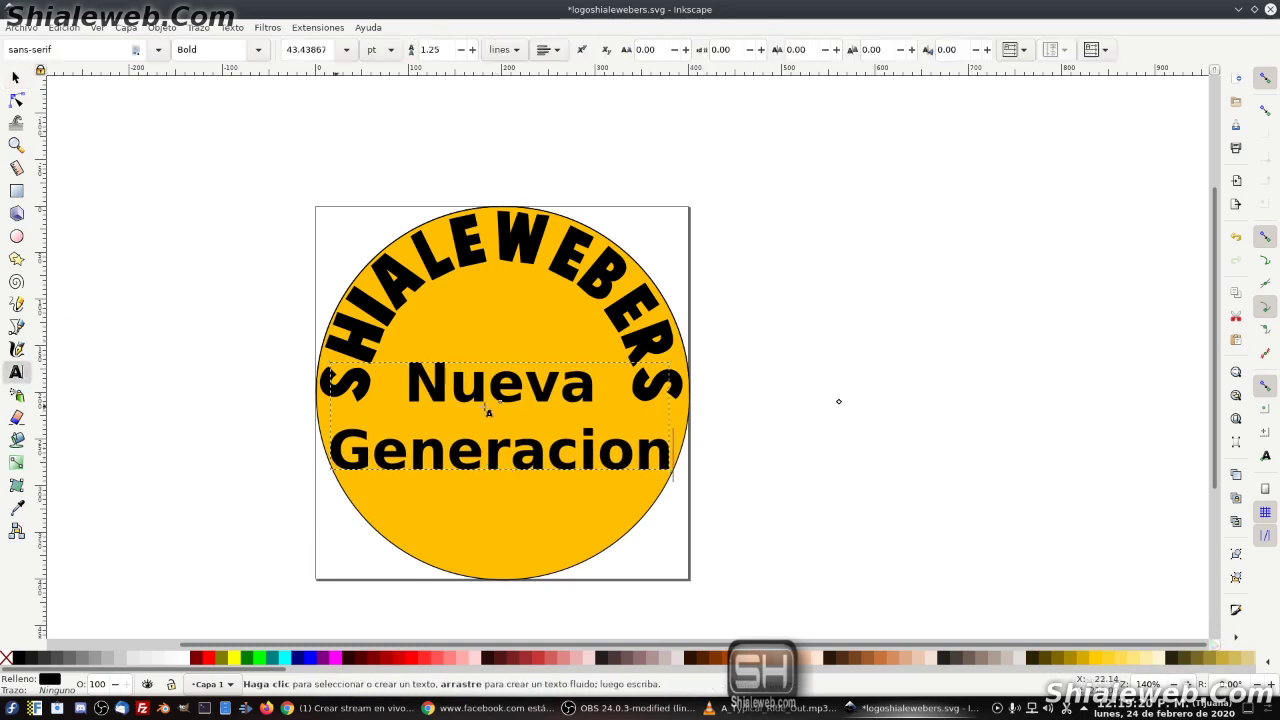
click(558, 396)
key(ctrl+a)
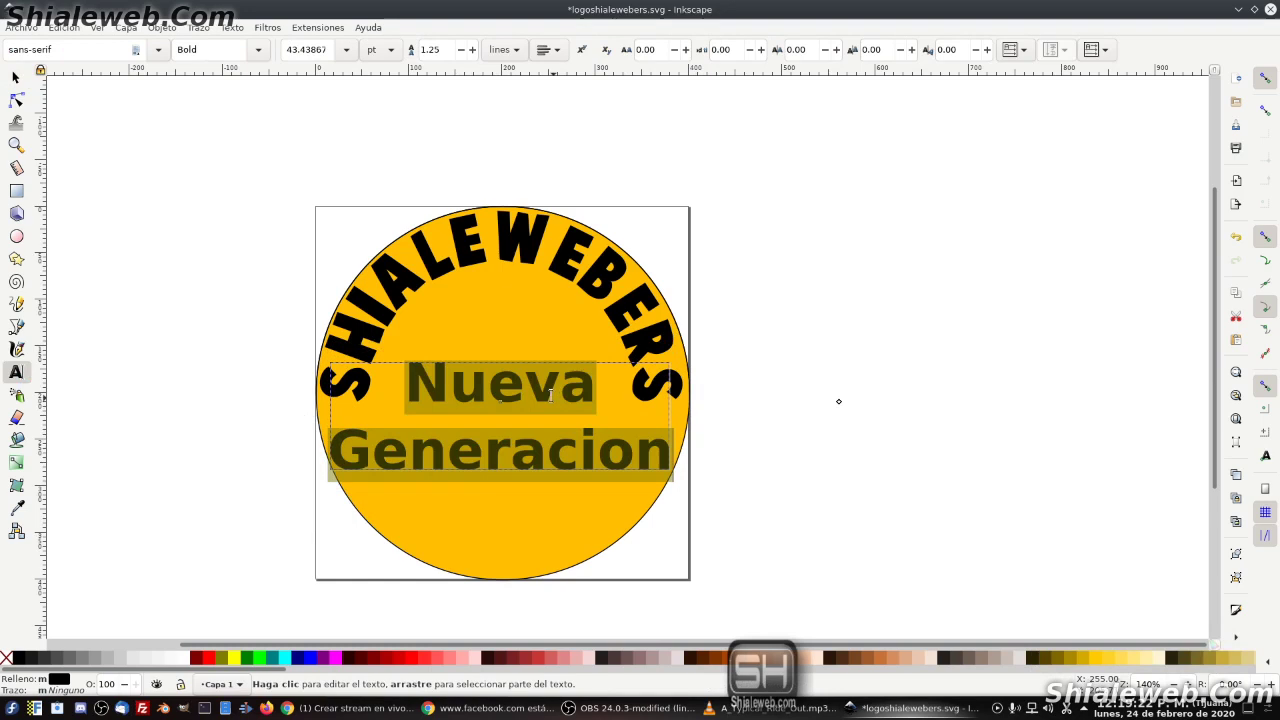
click(158, 49)
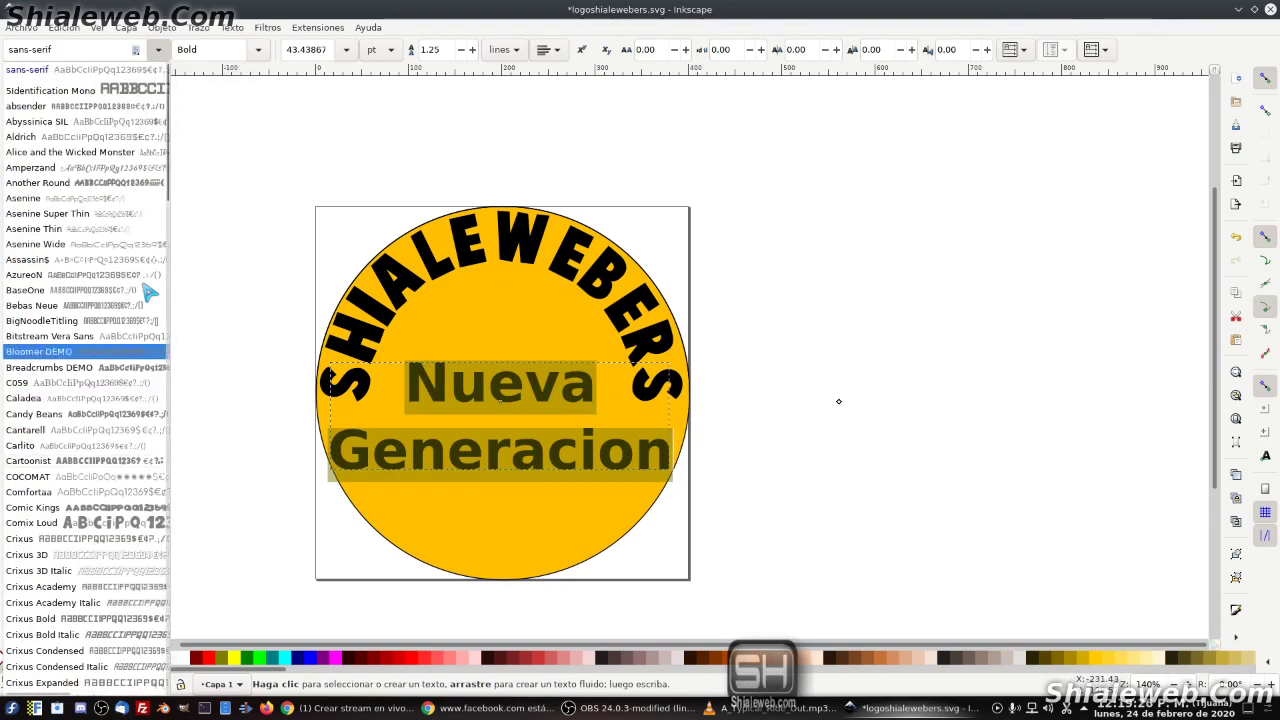
drag(172, 120, 172, 193)
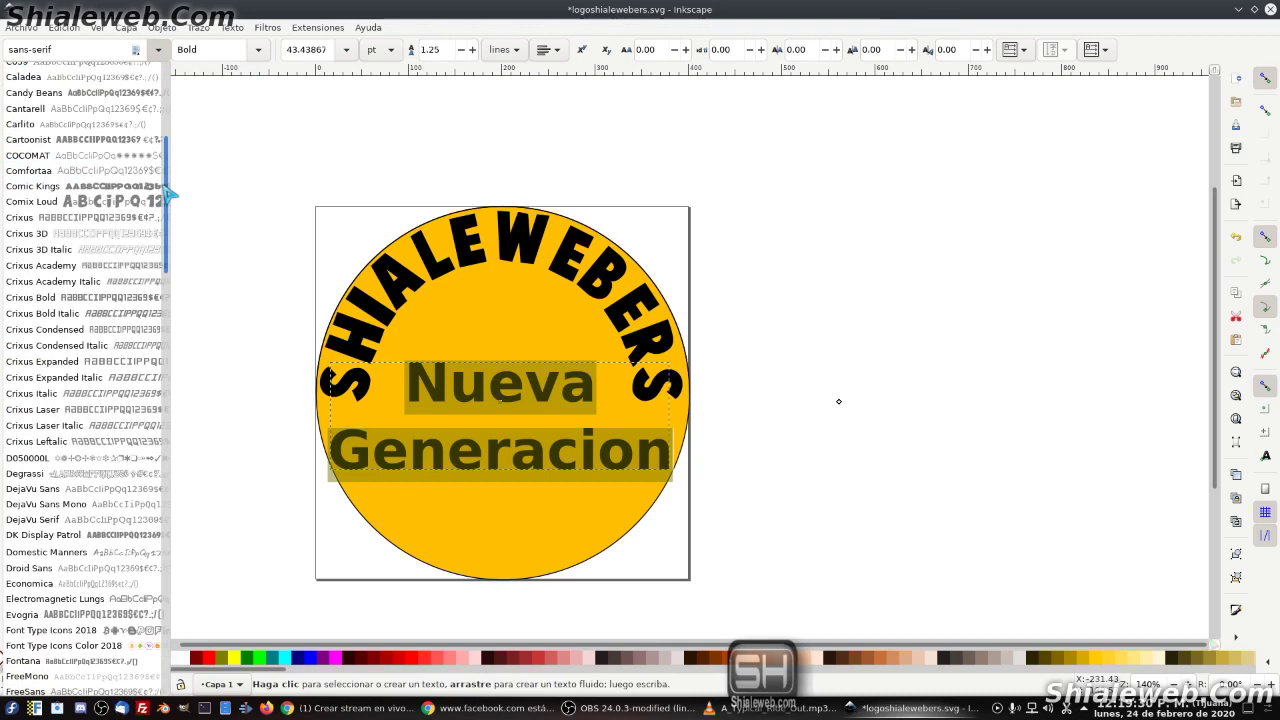
drag(172, 193, 172, 245)
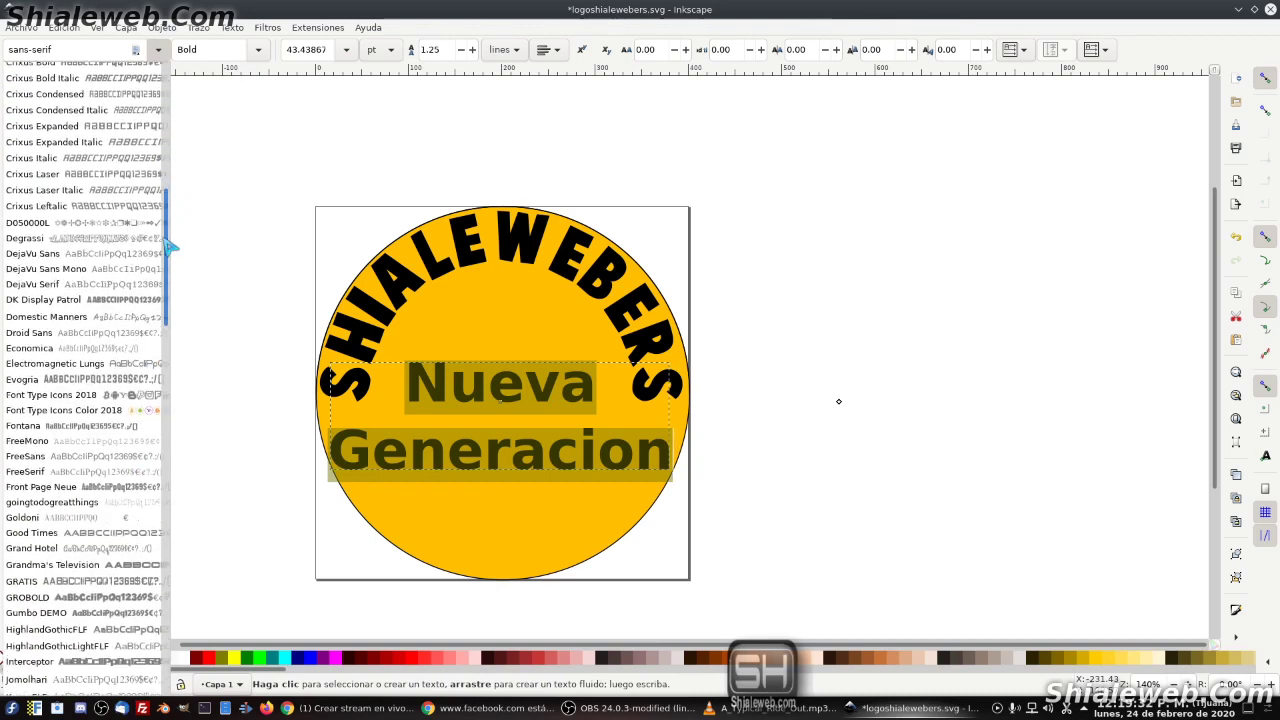
click(82, 462)
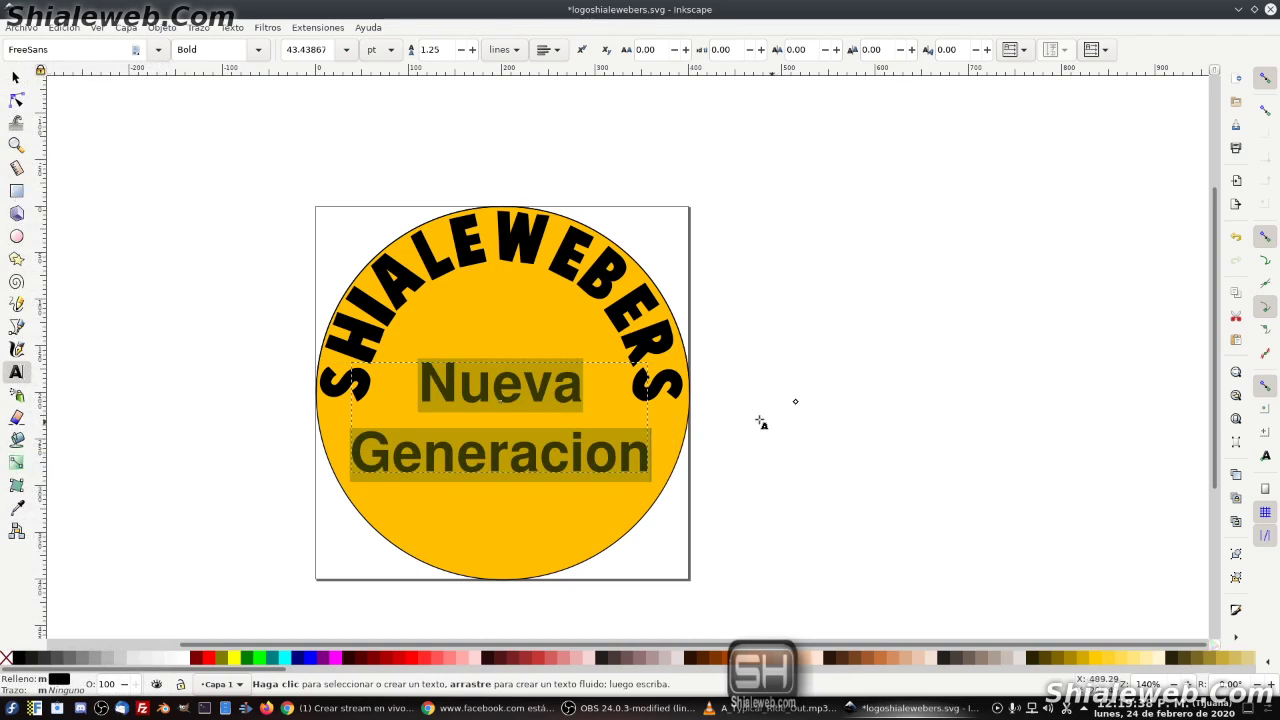
key(F1)
drag(447, 390, 448, 368)
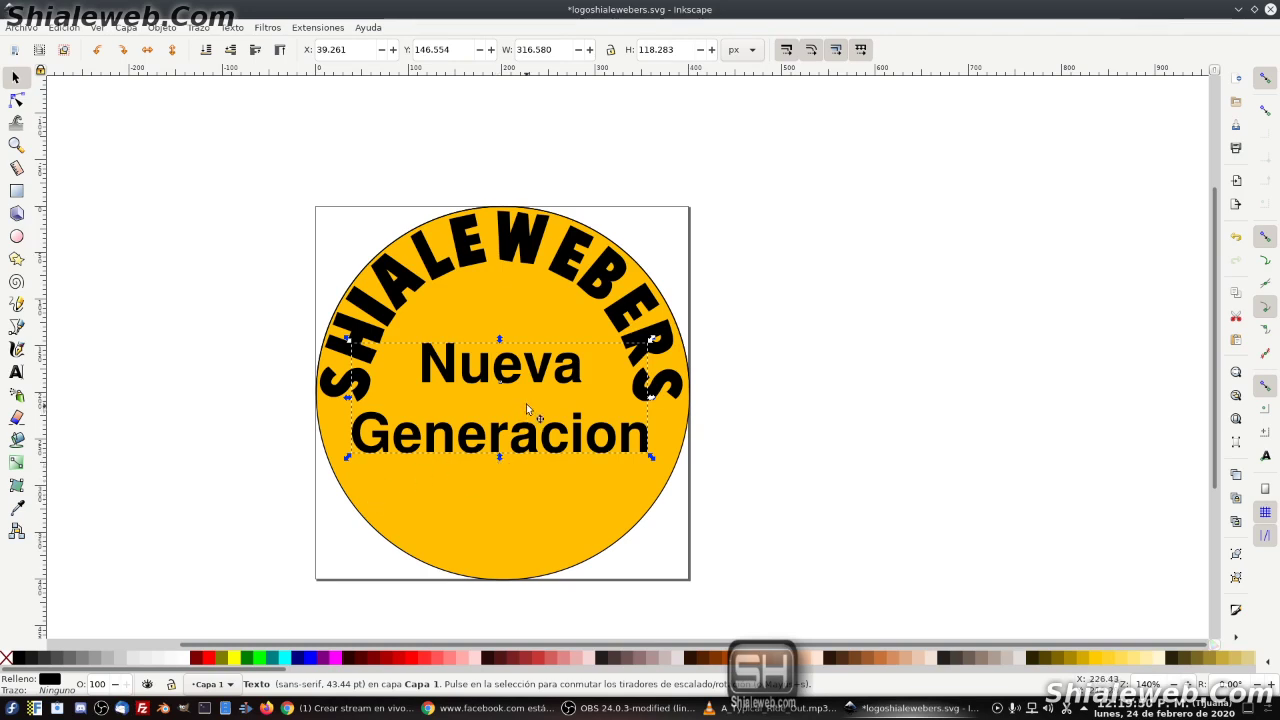
Copy the text to the right of the circle and delete Nueva, leaving 'Generacion' there.
drag(535, 372, 850, 367)
key(t)
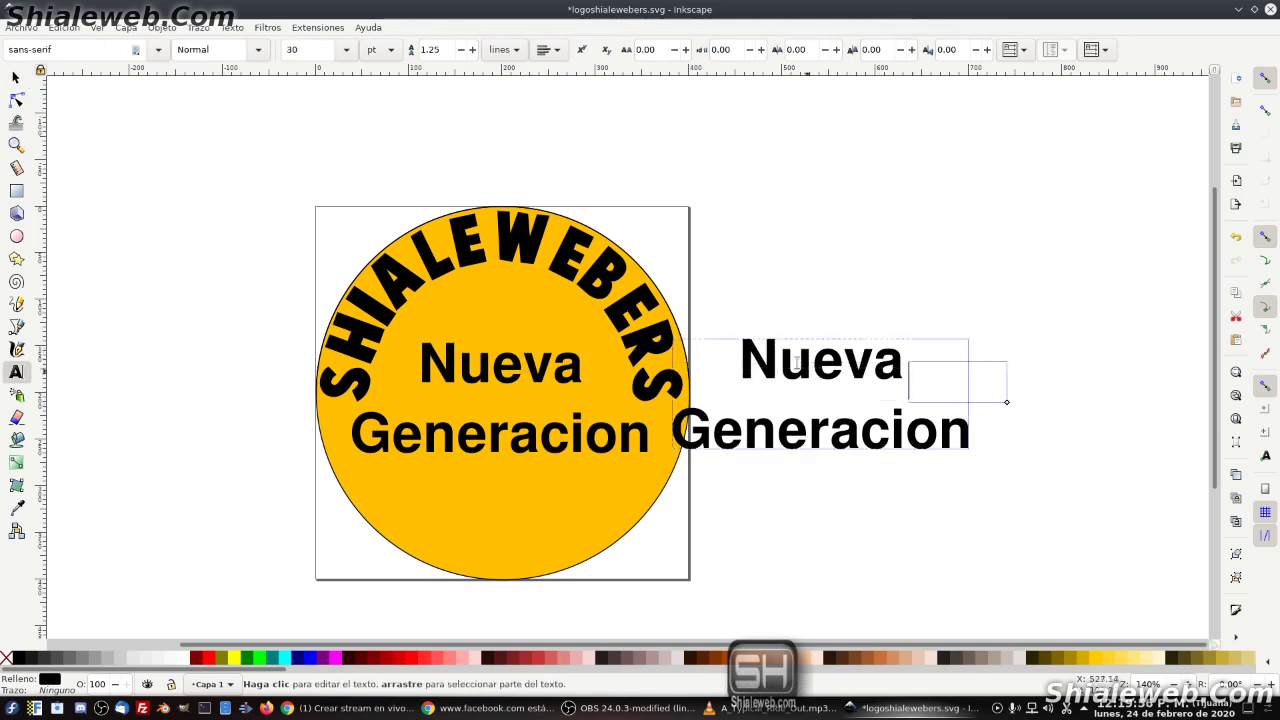
click(800, 362)
key(BackSpace)
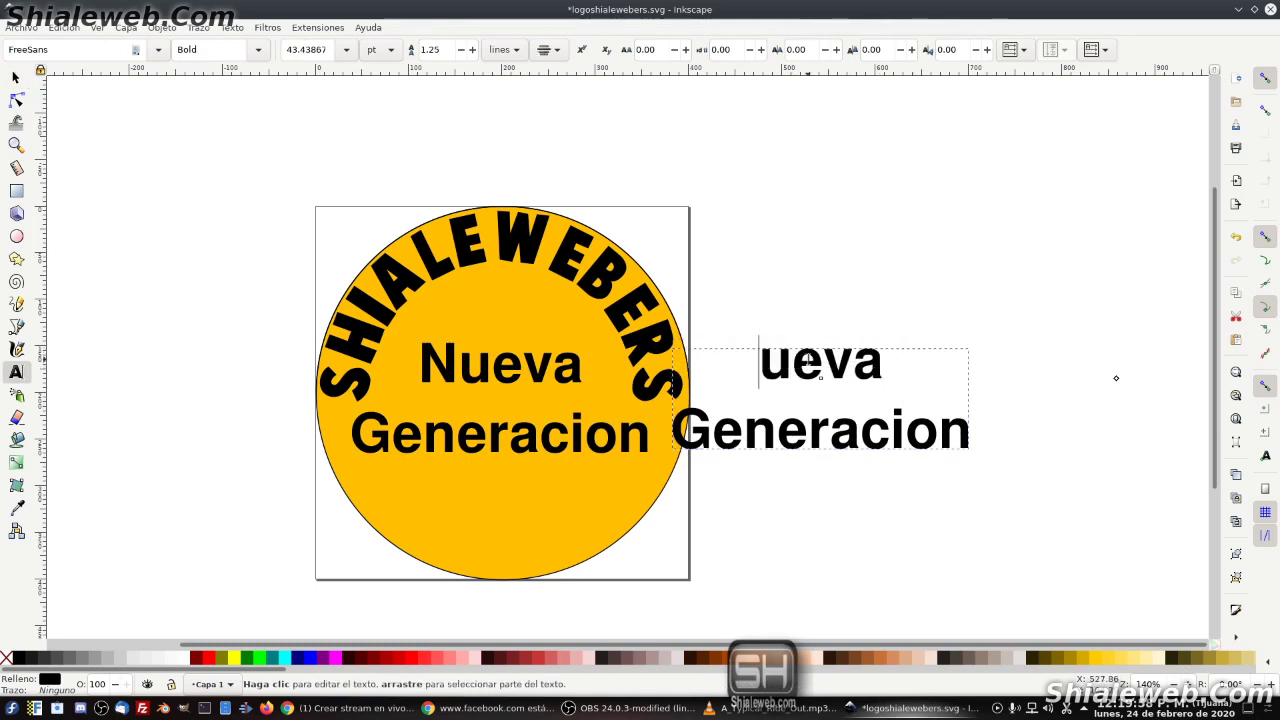
key(Delete)
key(Delete)
key(Delete)
key(Delete)
key(Delete)
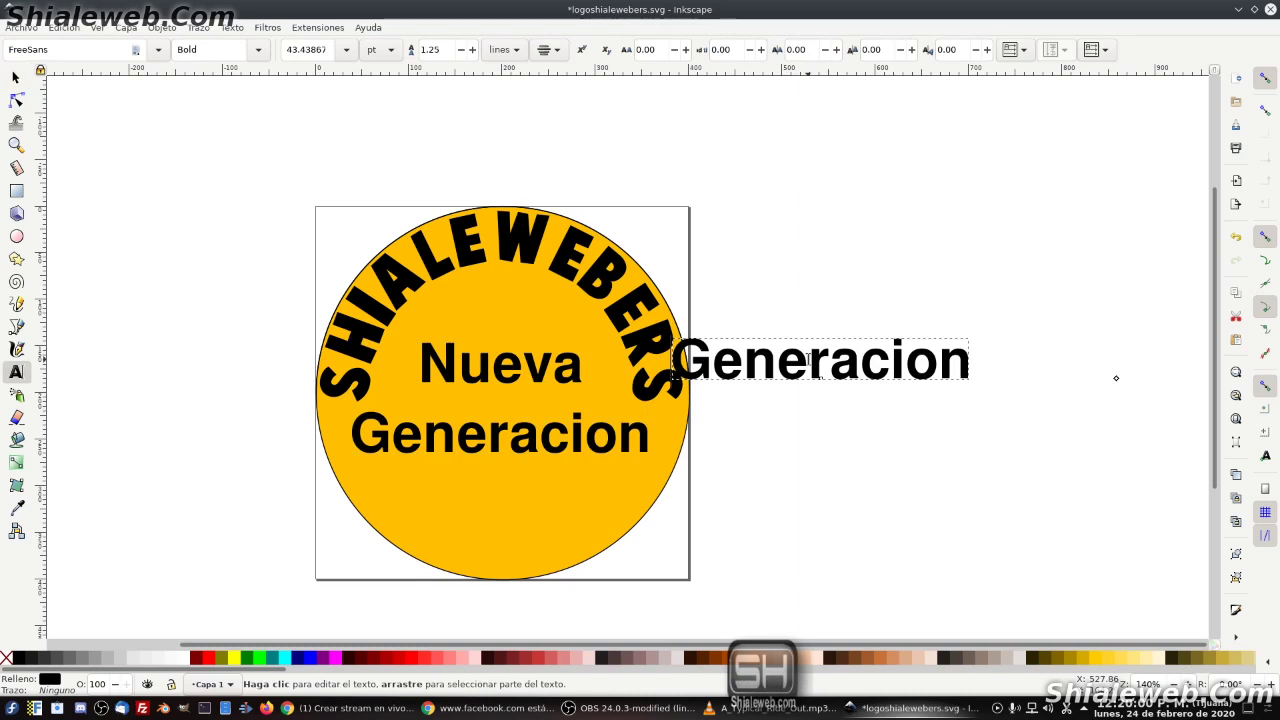
key(F1)
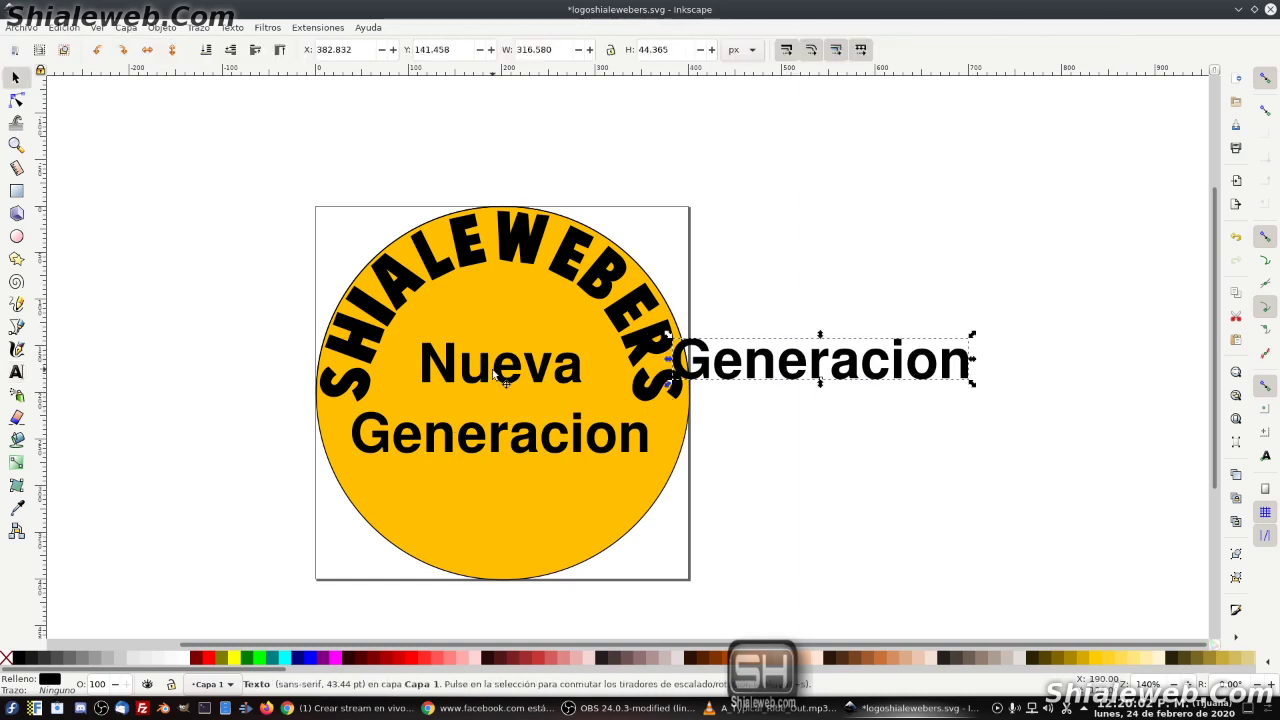
Delete the Generacion line inside the circle so it reads only 'Nueva' (170.685 × 43.555 px).
click(494, 374)
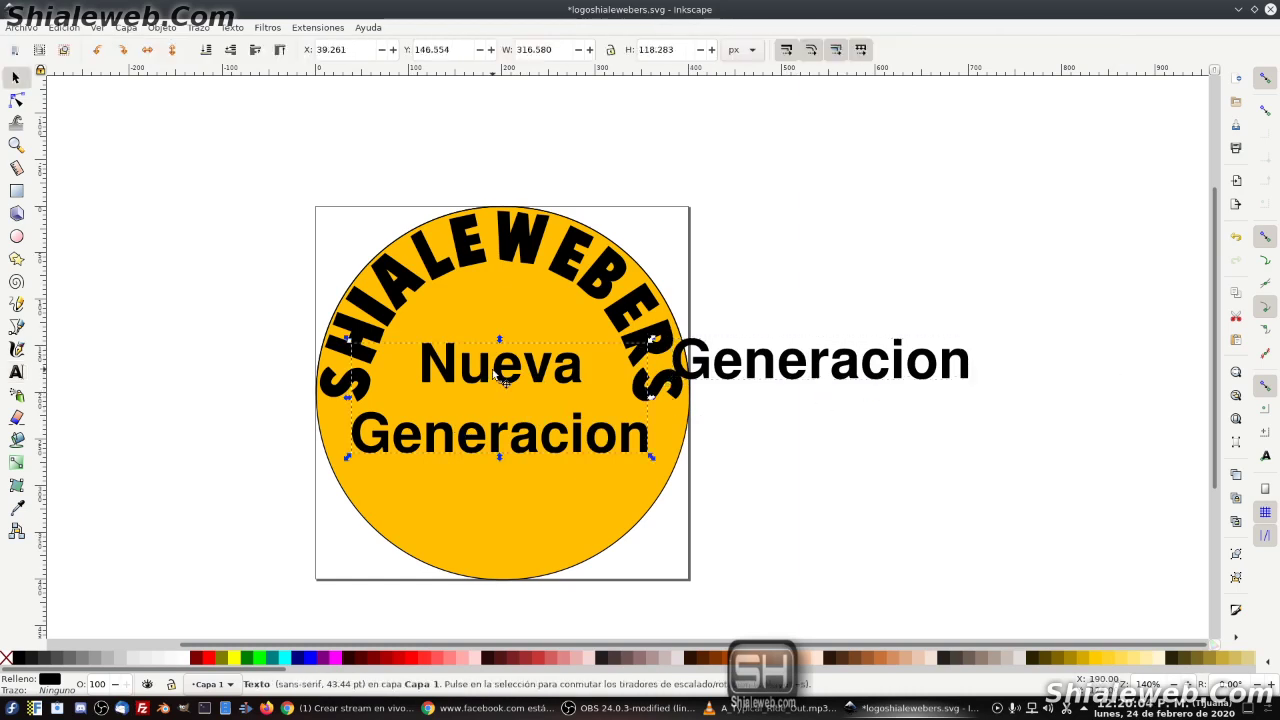
key(t)
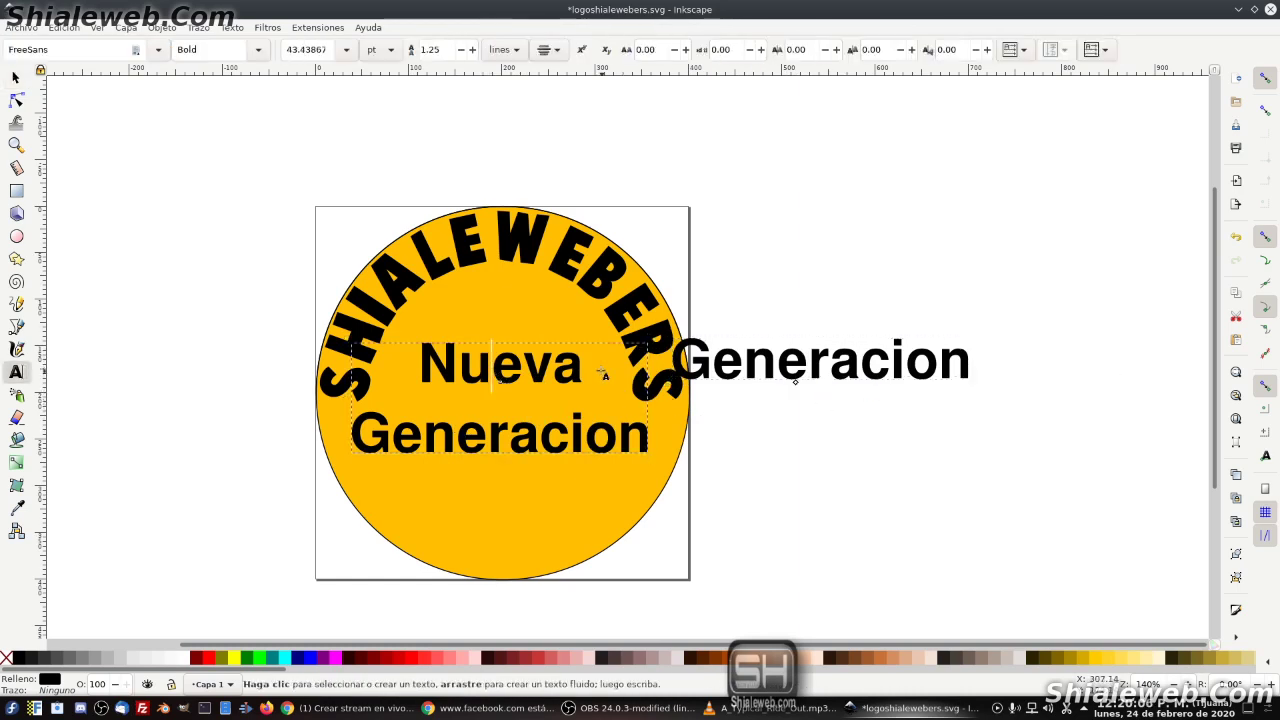
click(598, 368)
drag(553, 370, 576, 370)
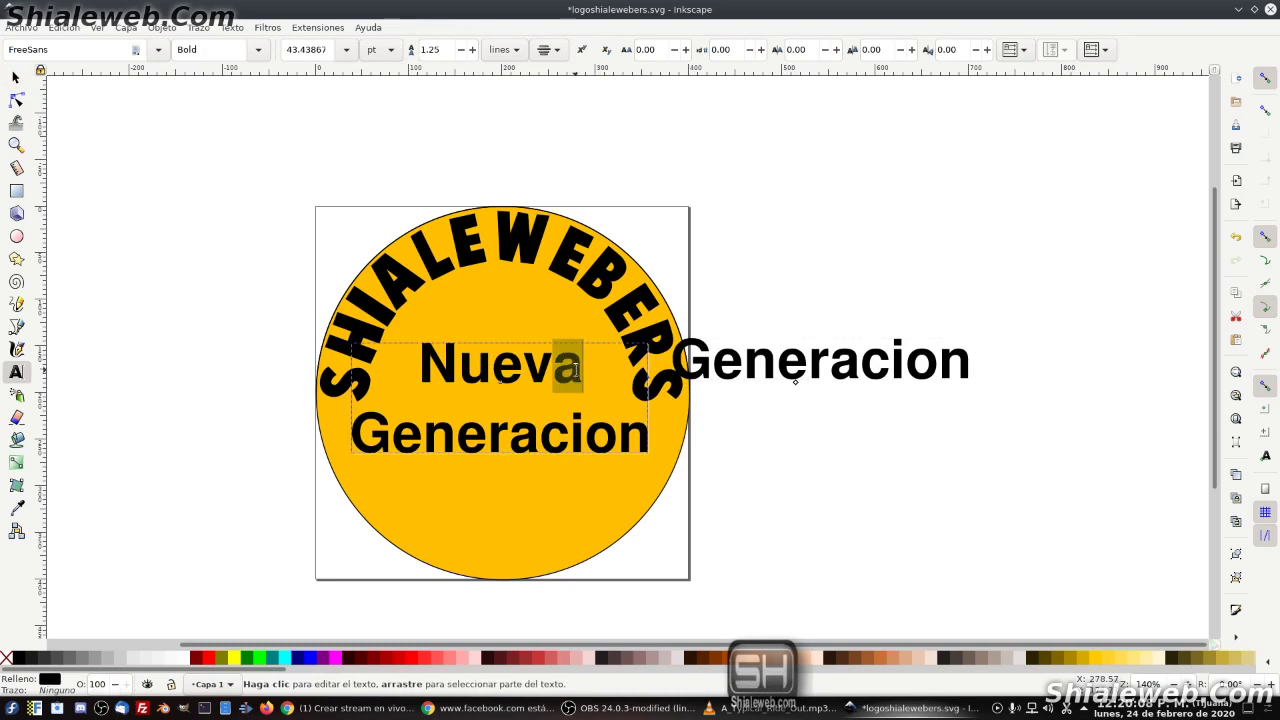
key(Right)
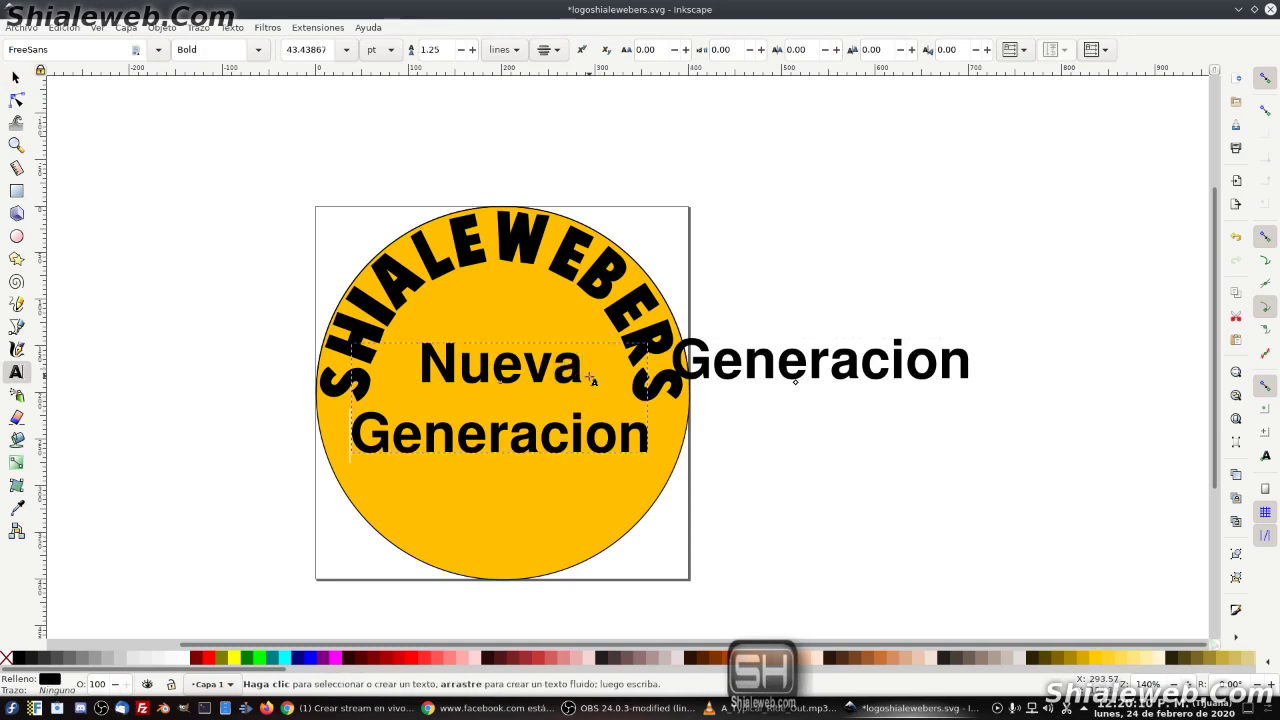
key(Delete)
key(Delete)
key(Delete)
key(Delete)
key(Delete)
key(Delete)
key(Delete)
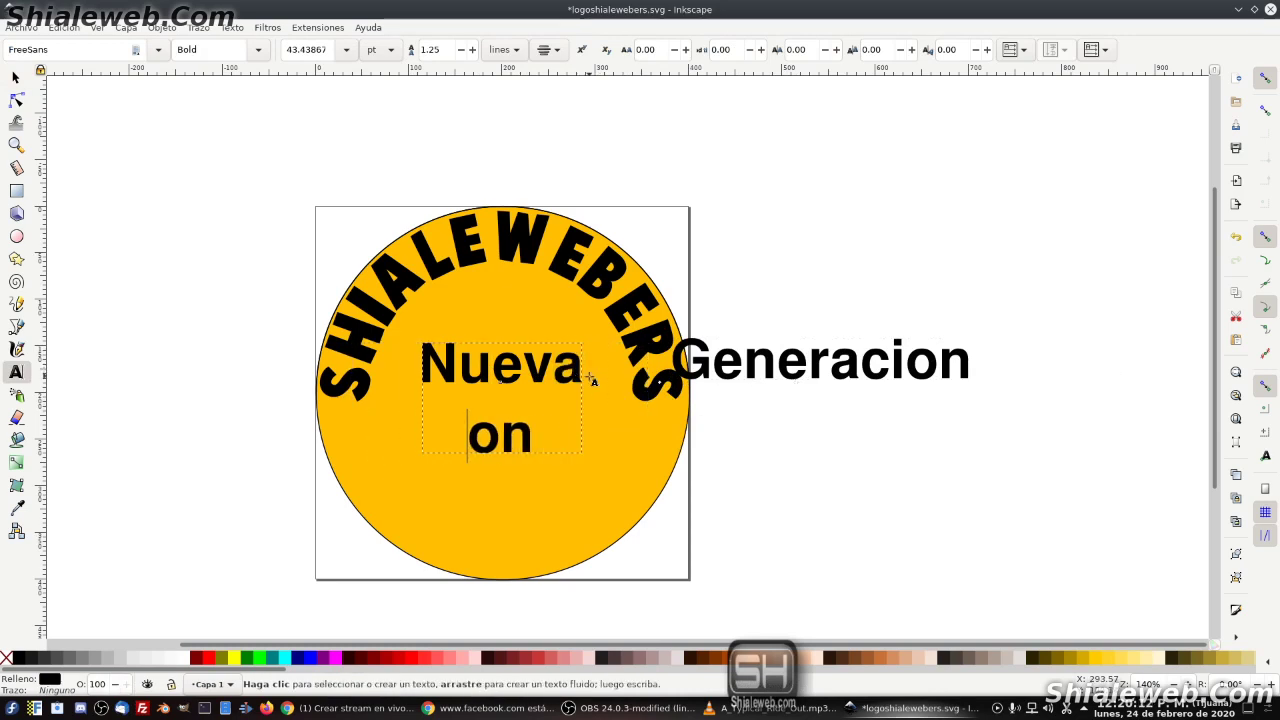
key(Delete)
key(Delete)
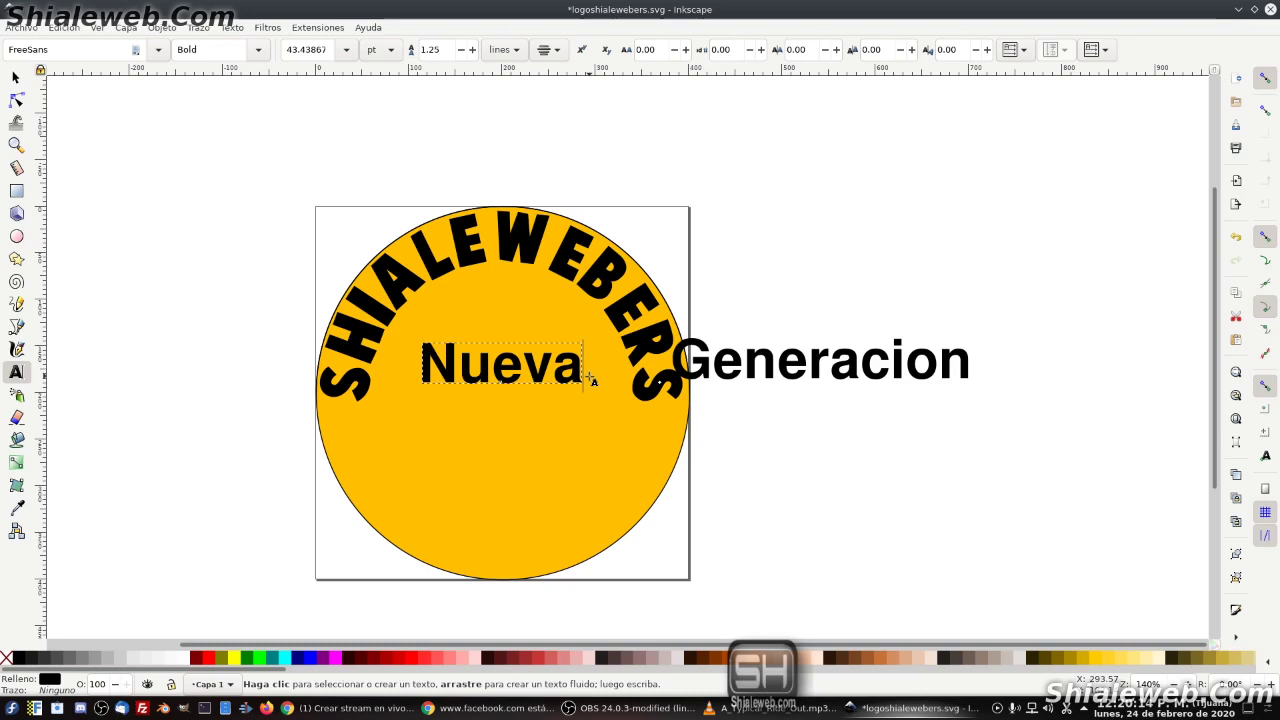
key(F1)
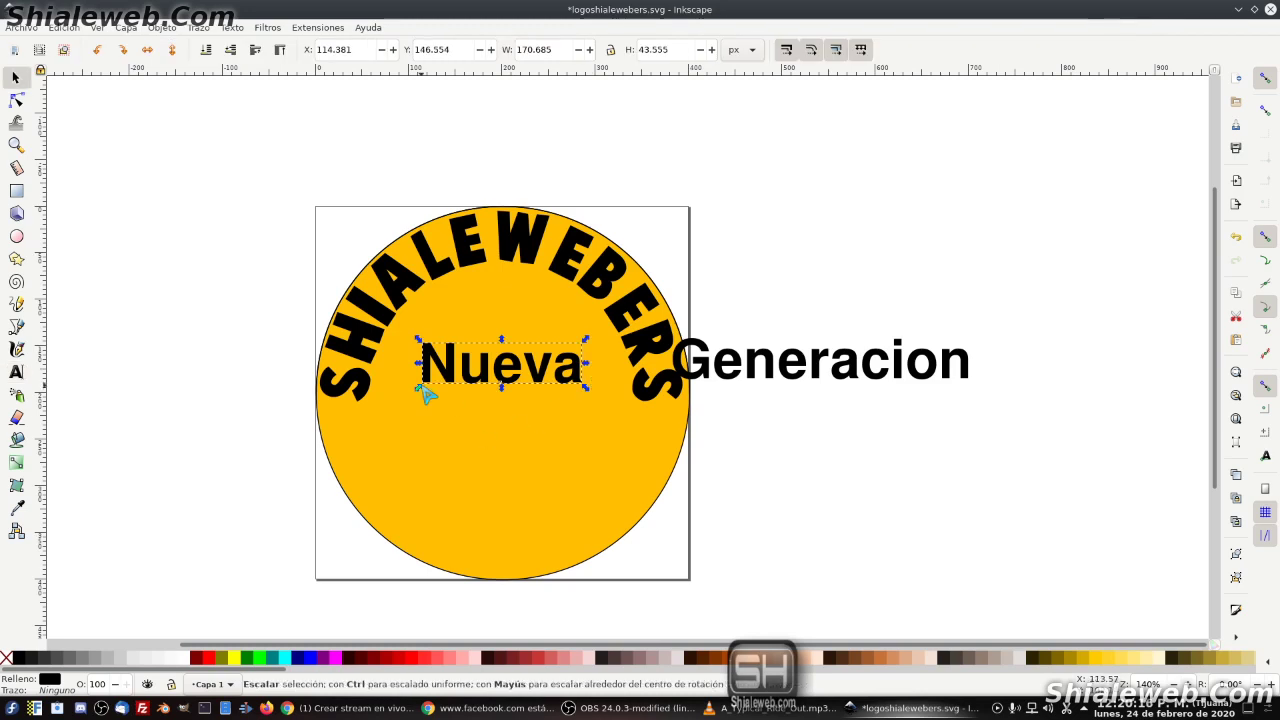
Drag Nueva slightly lower and nudge the arc path down to Y 199.962 along the circle.
mouse_move(449, 374)
mouse_down()
mouse_move(443, 420)
mouse_move(442, 391)
mouse_up()
click(822, 370)
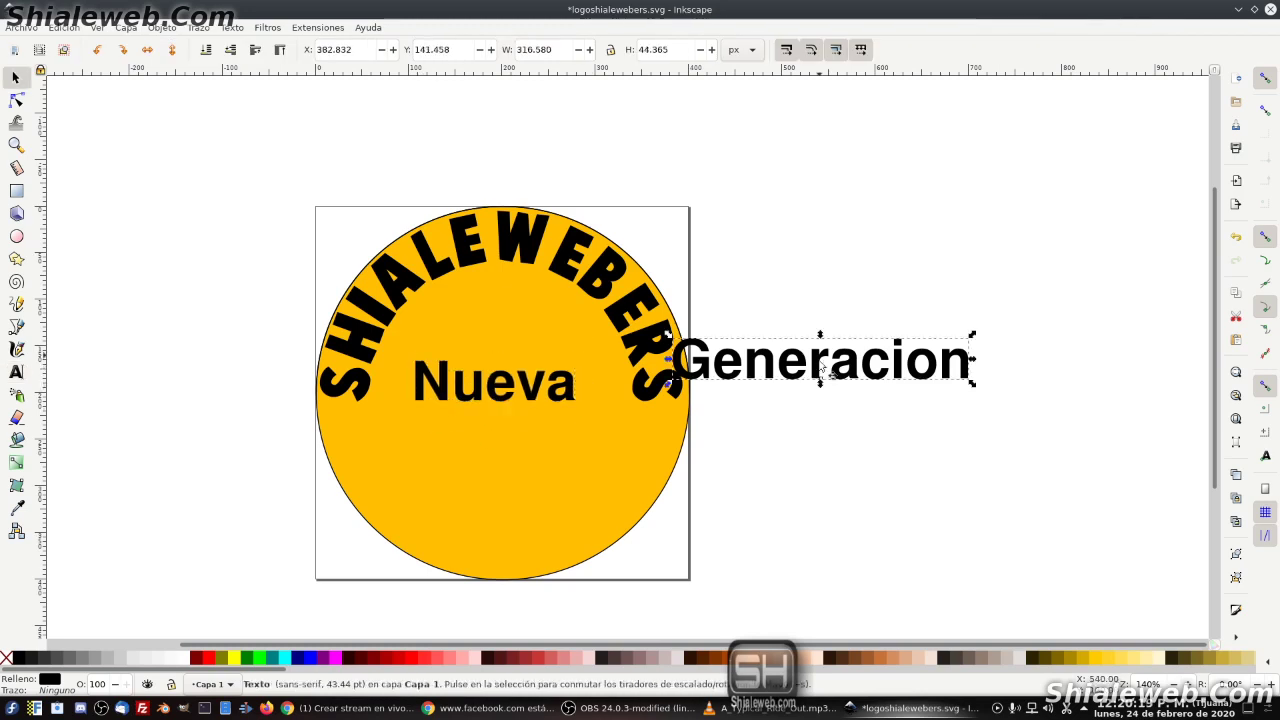
click(548, 213)
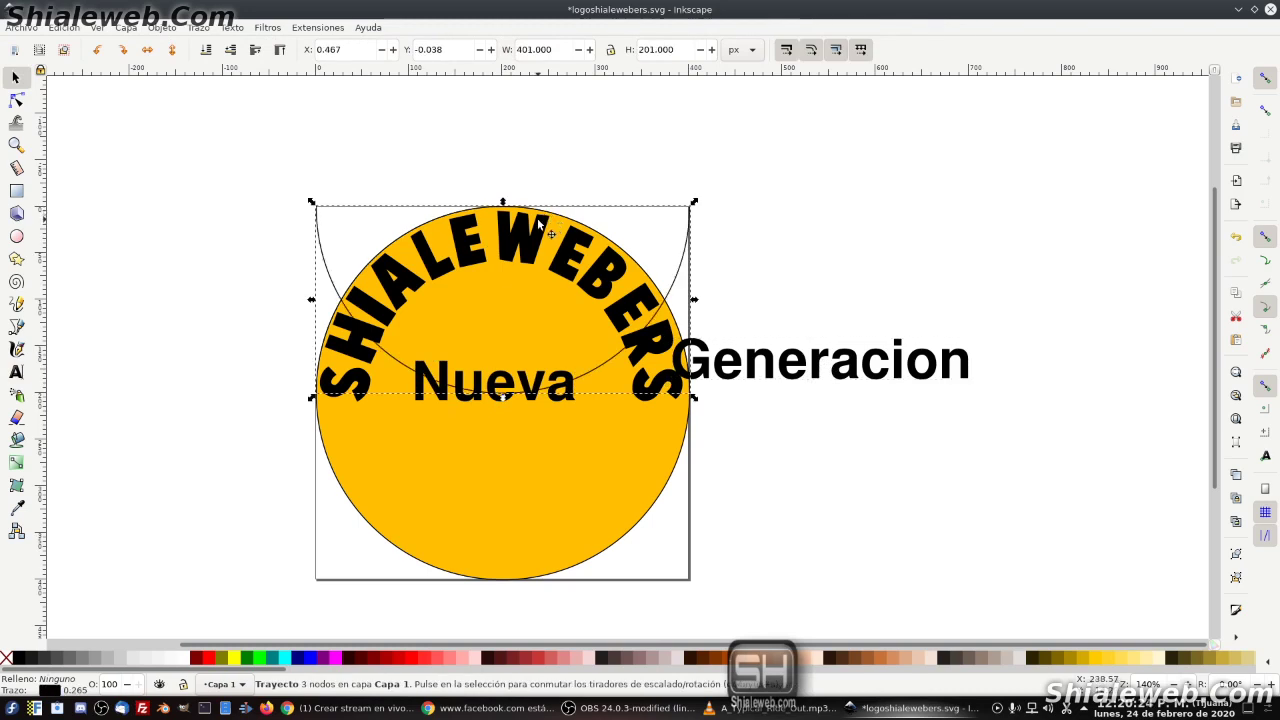
key(Down)
key(Down)
key(Down)
key(Down)
key(Down)
key(Down)
key(Down)
key(Down)
key(Down)
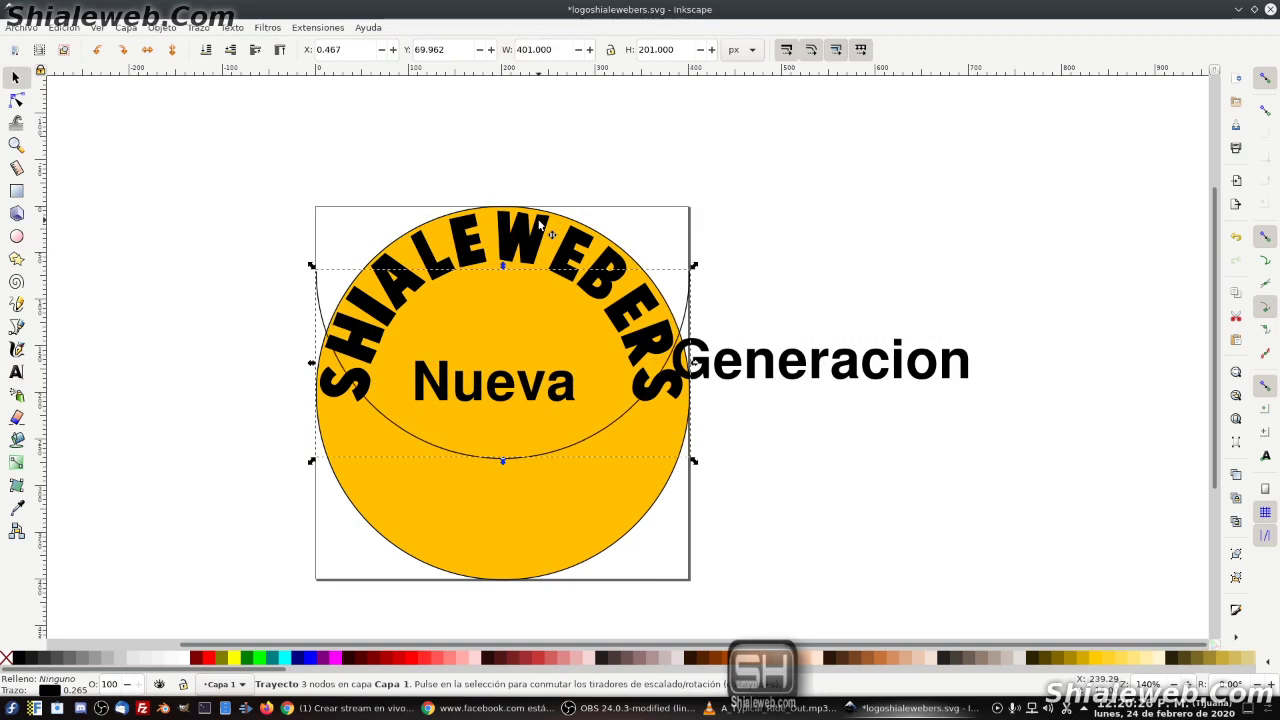
key(Down)
key(Down)
key(Down)
key(Down)
key(Down)
key(Down)
key(Down)
key(Down)
key(Down)
key(Down)
key(Down)
key(Down)
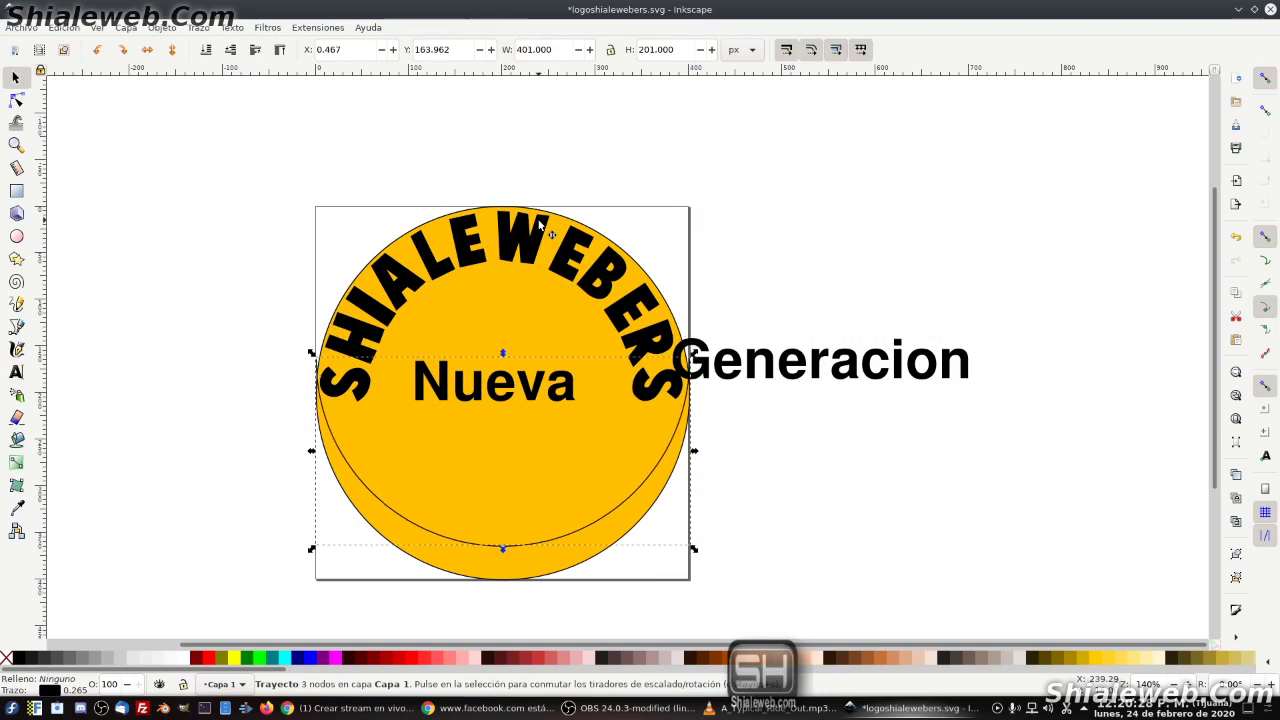
key(Down)
key(Down)
key(Down)
key(Down)
key(Down)
key(Down)
key(Down)
key(Down)
key(Down)
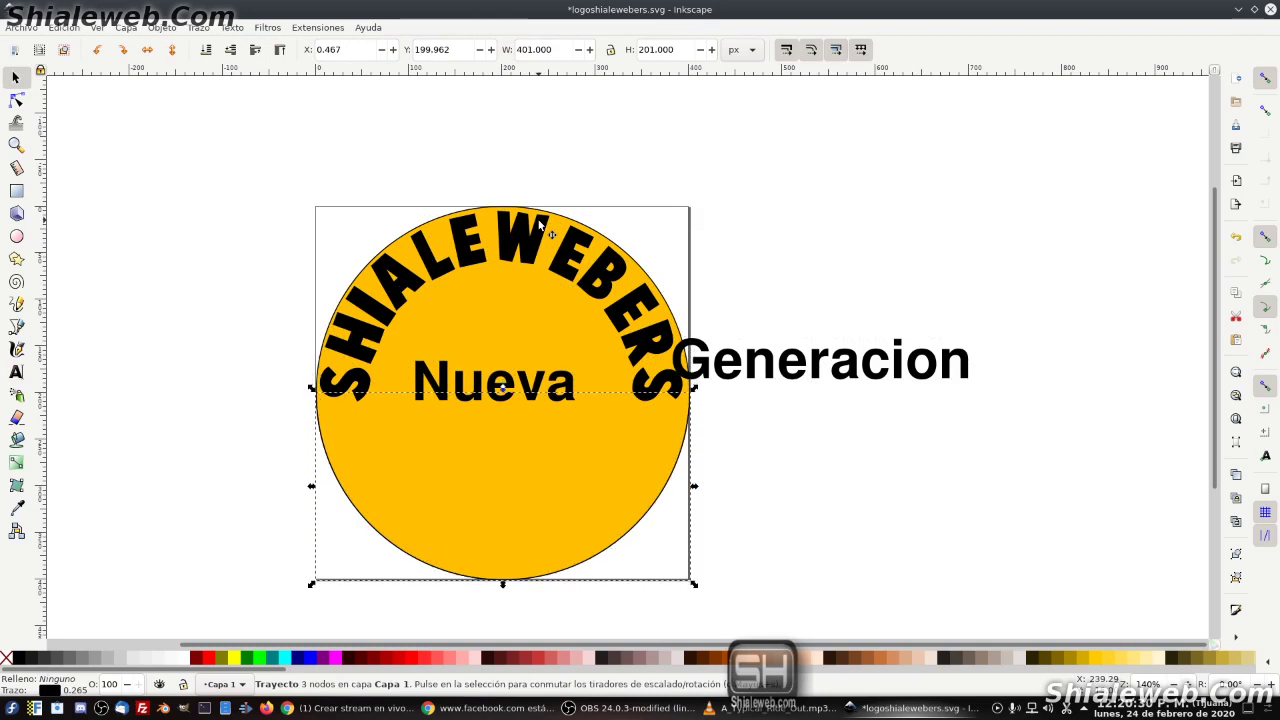
click(853, 365)
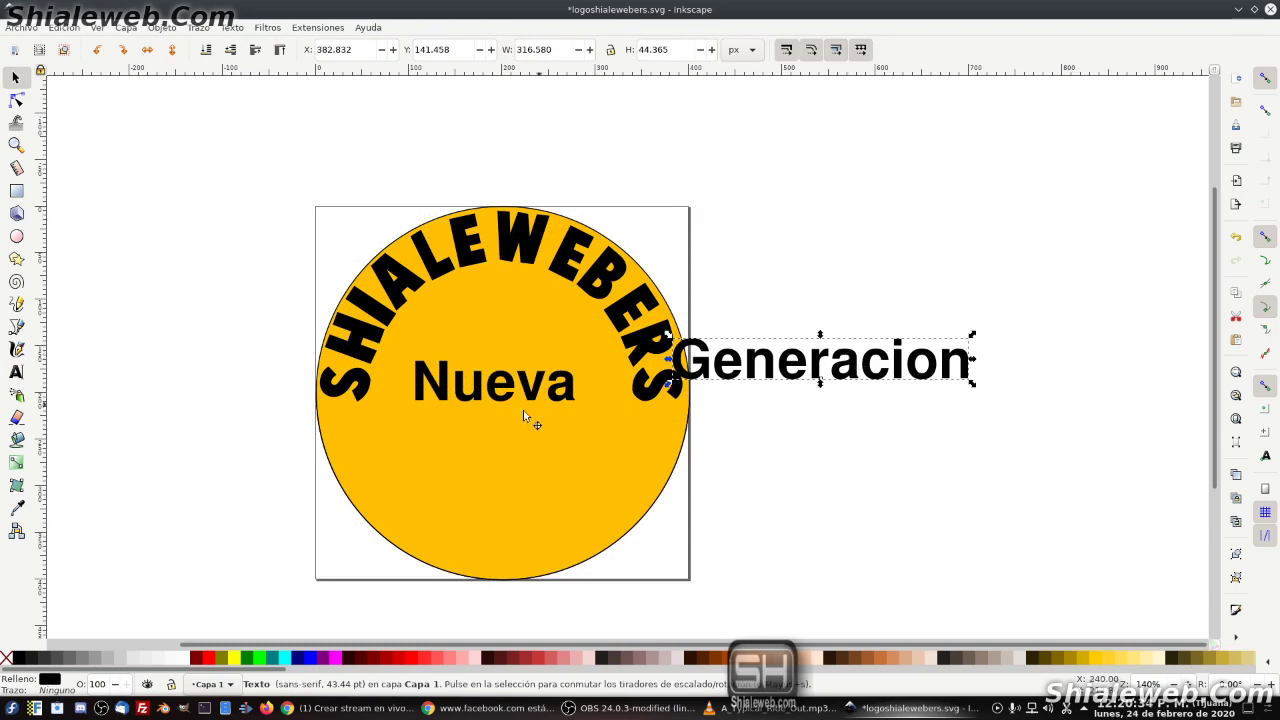
Retype Generacion in capitals as GENERACION.
key(t)
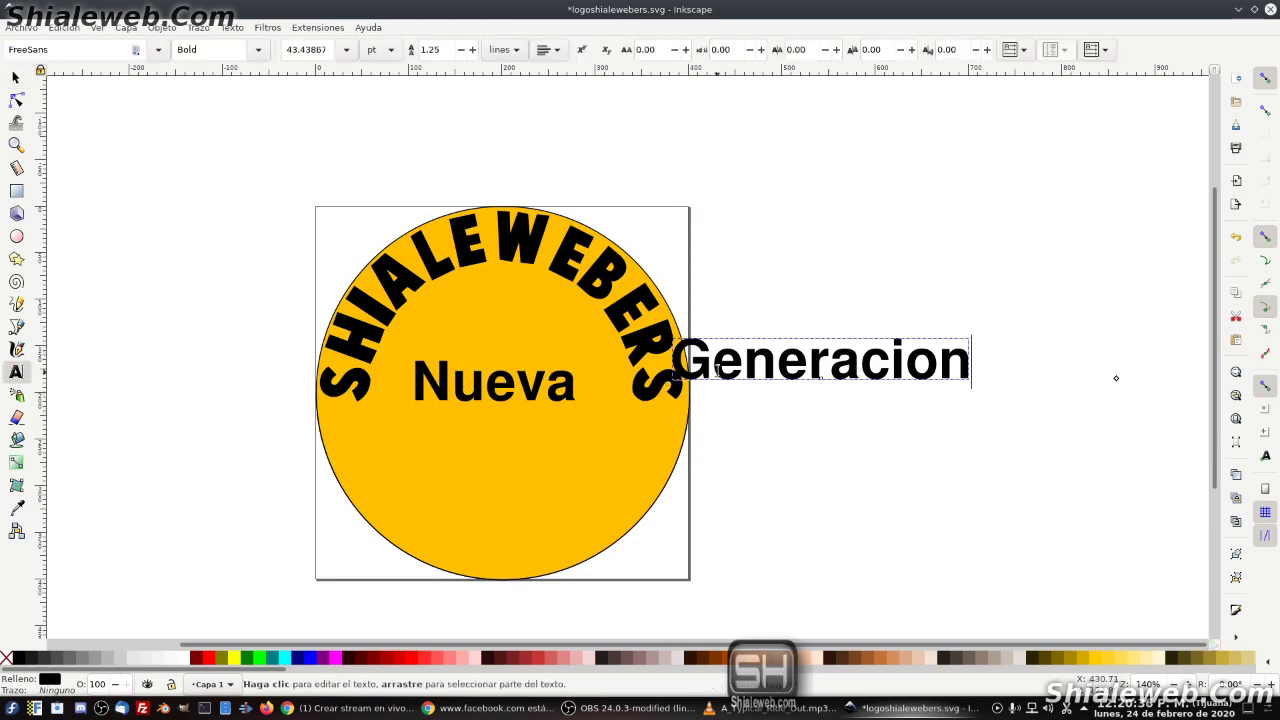
key(BackSpace)
key(BackSpace)
key(BackSpace)
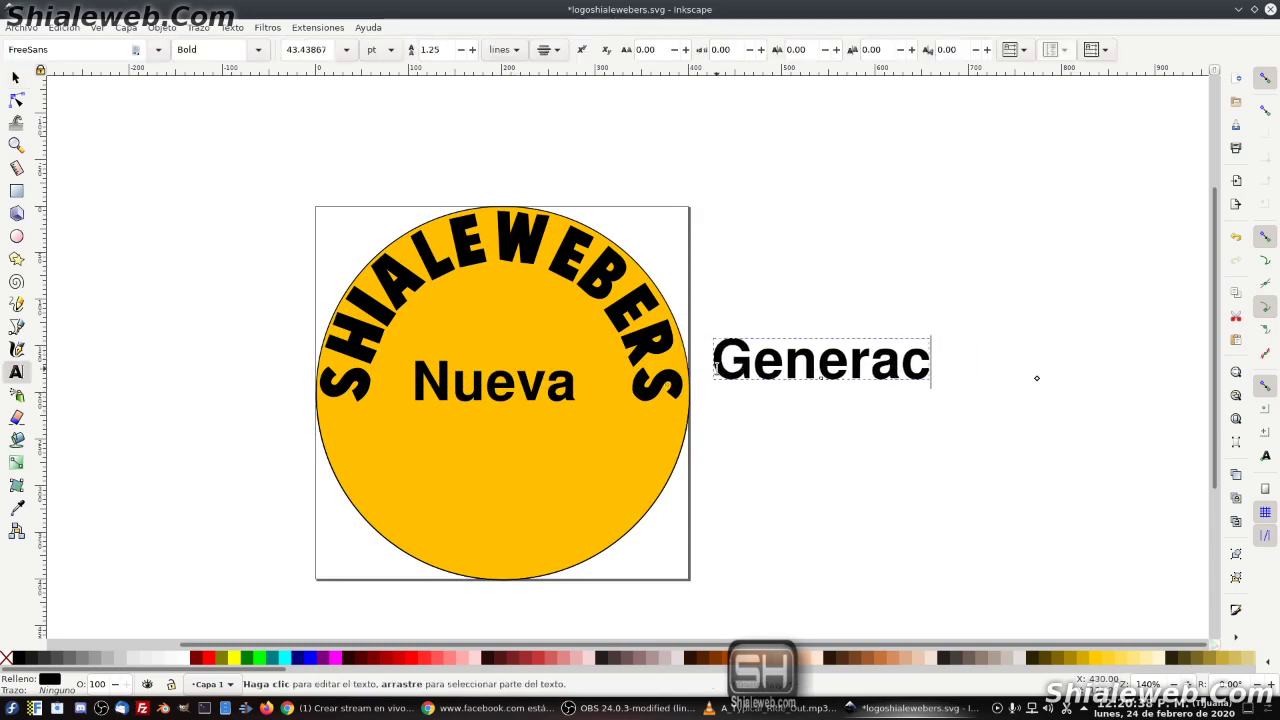
key(BackSpace)
key(BackSpace)
key(BackSpace)
key(BackSpace)
key(BackSpace)
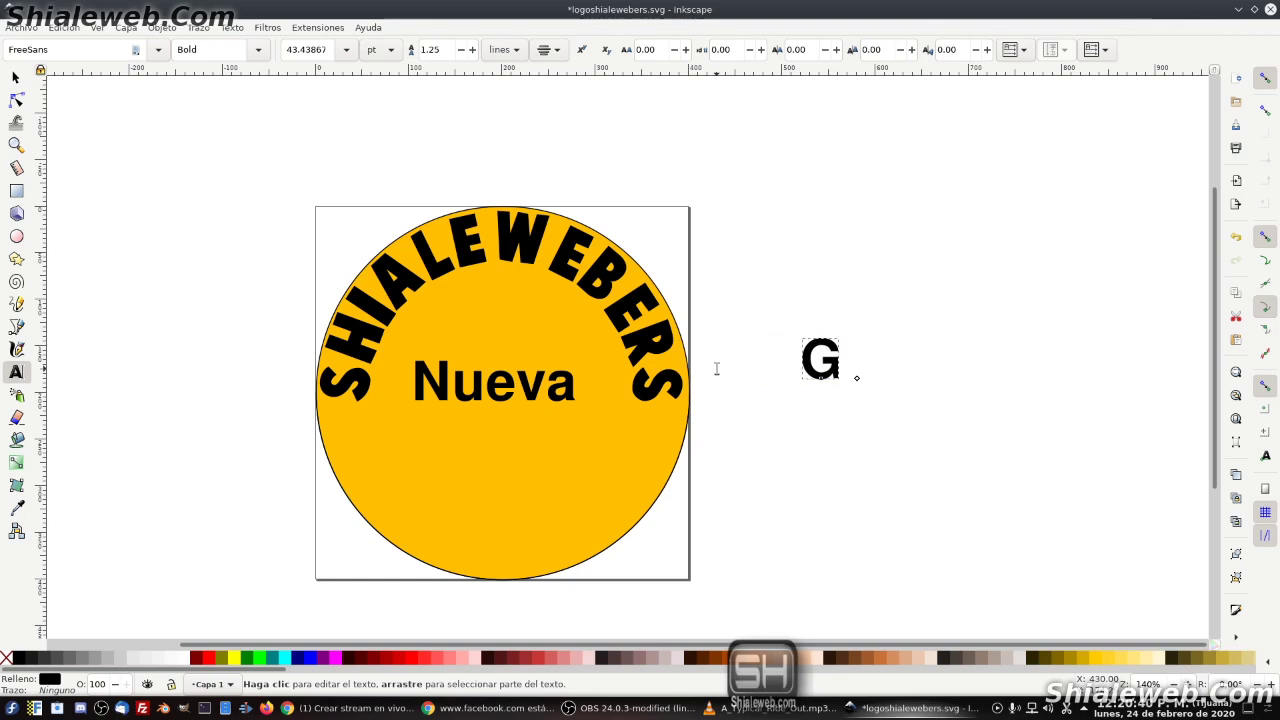
text(ENERACION)
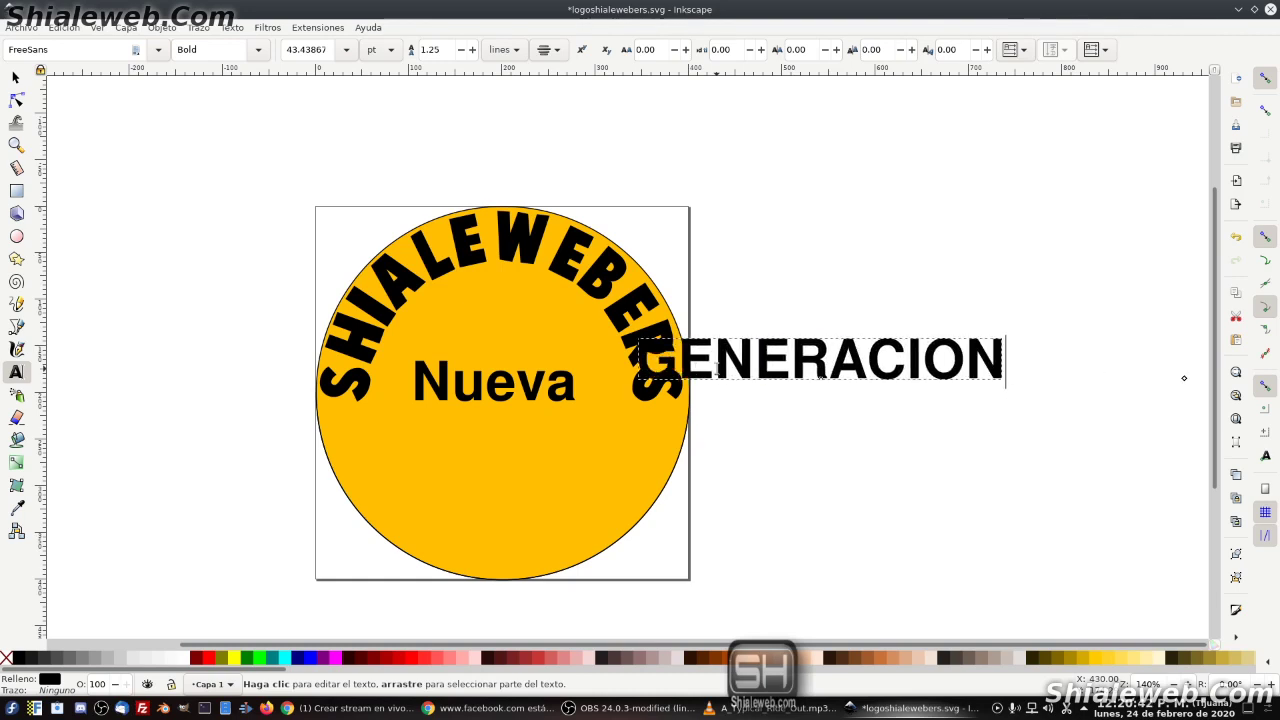
key(F1)
Replace the word Nueva with capitalised NUEVA.
click(479, 392)
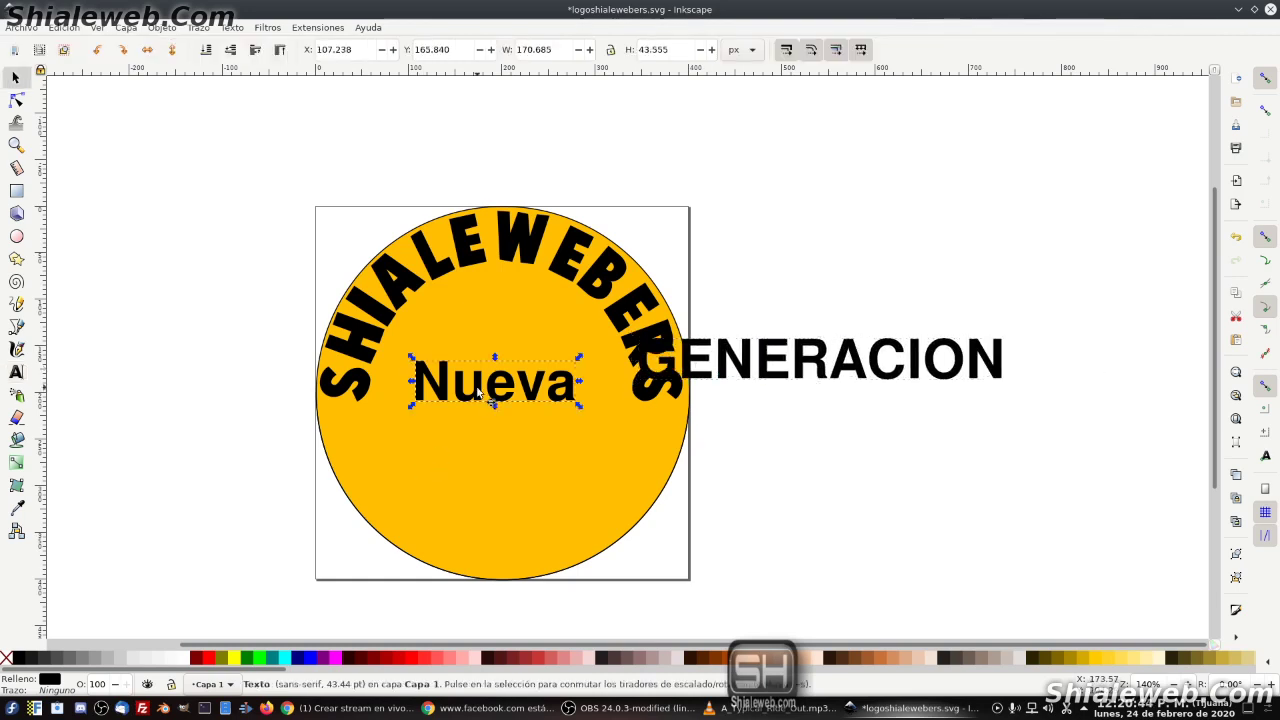
double_click(562, 390)
drag(566, 387, 409, 385)
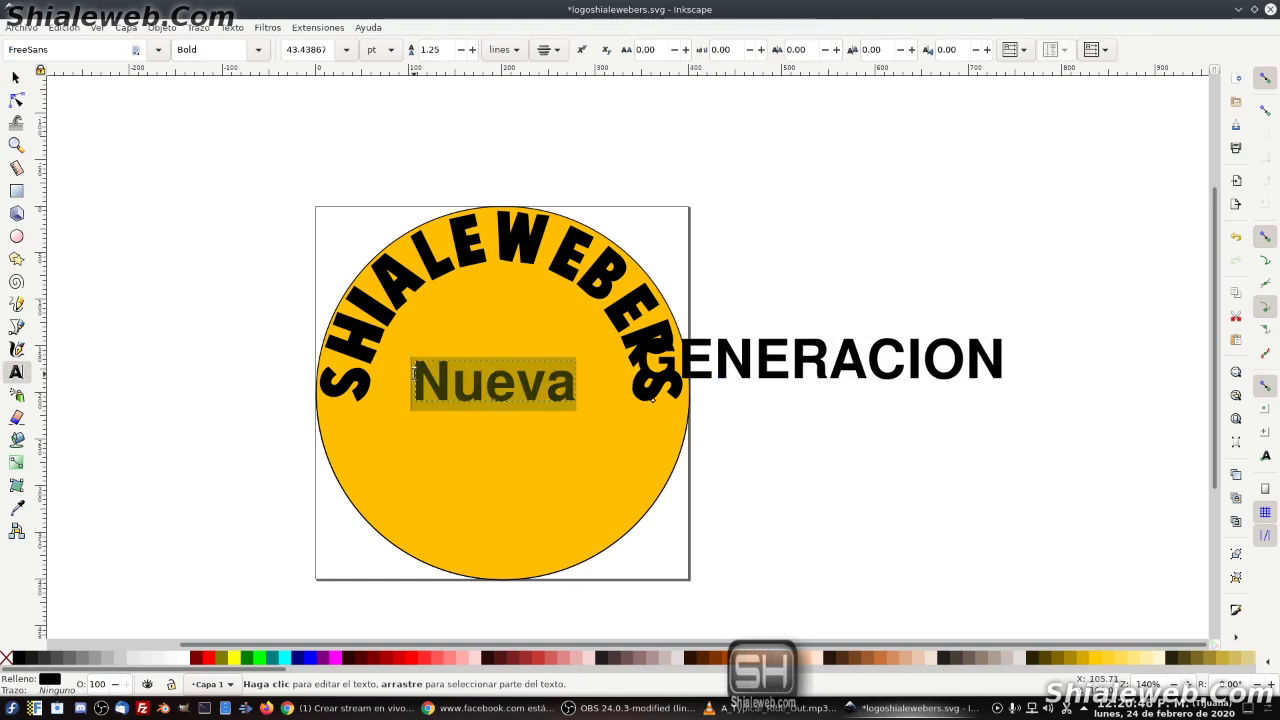
text(NUE)
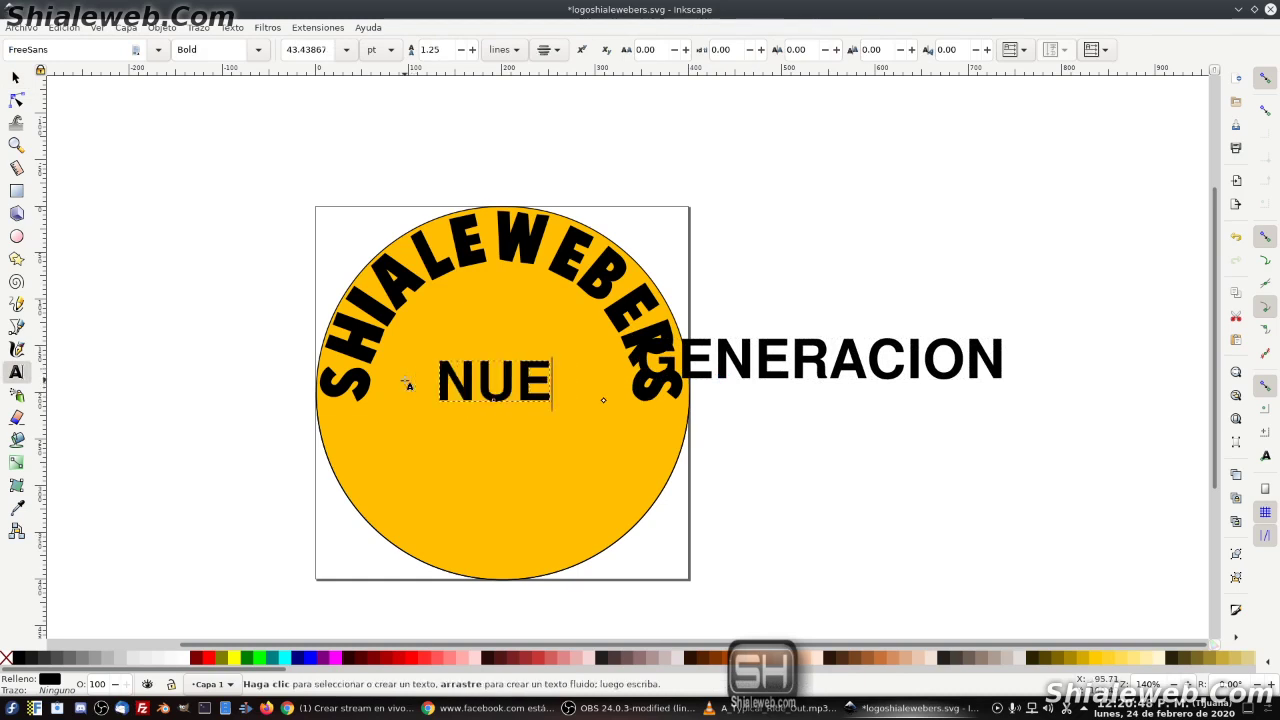
text(VA)
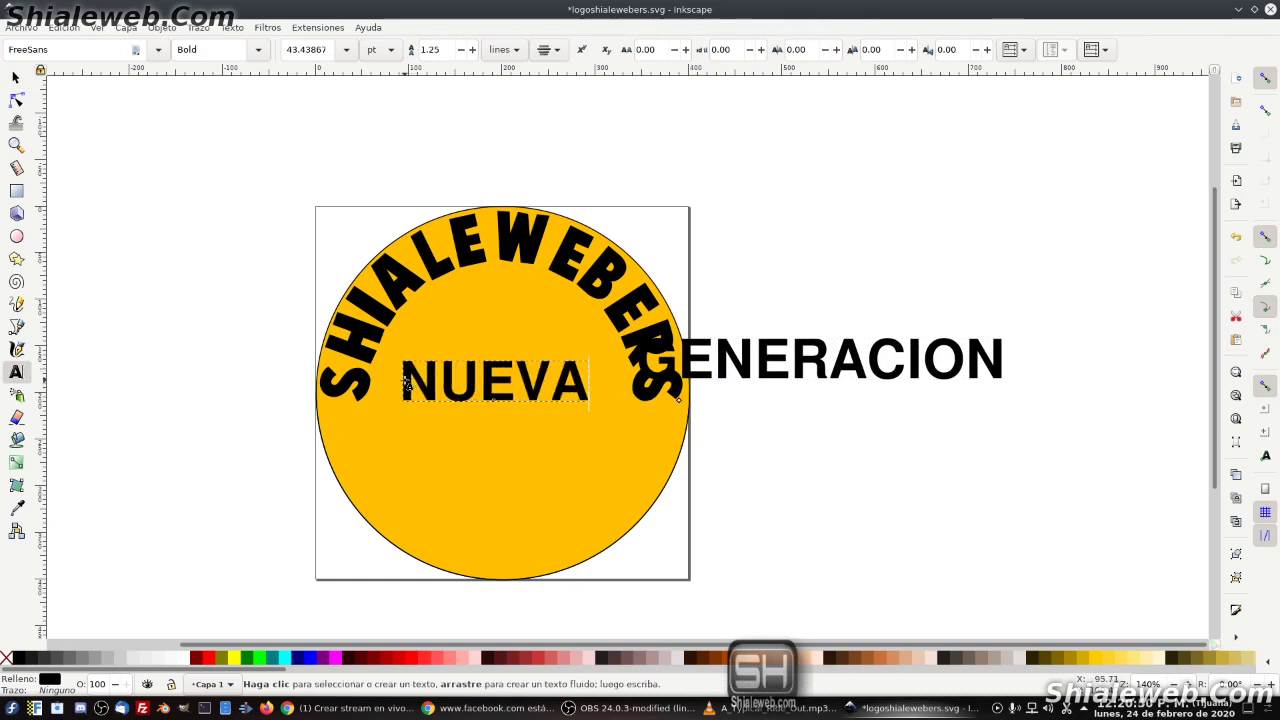
key(ctrl+a)
Set the NUEVA text in the Evogria font.
click(158, 49)
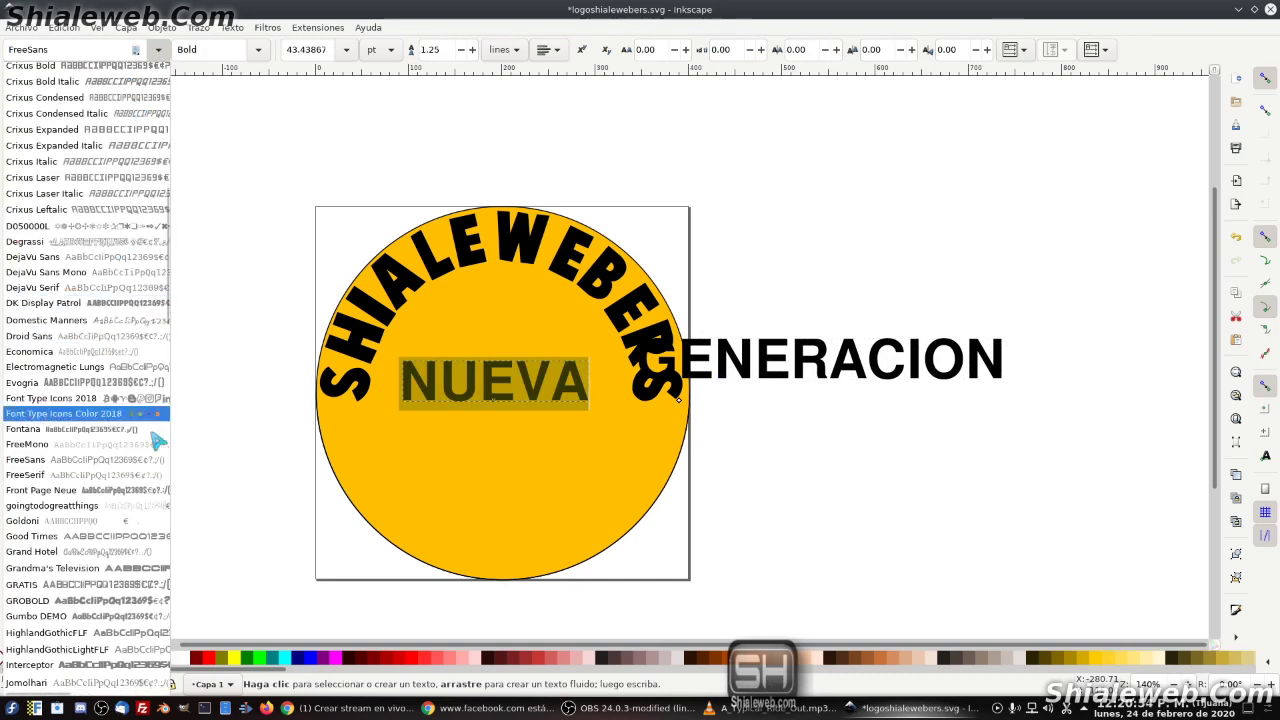
click(118, 384)
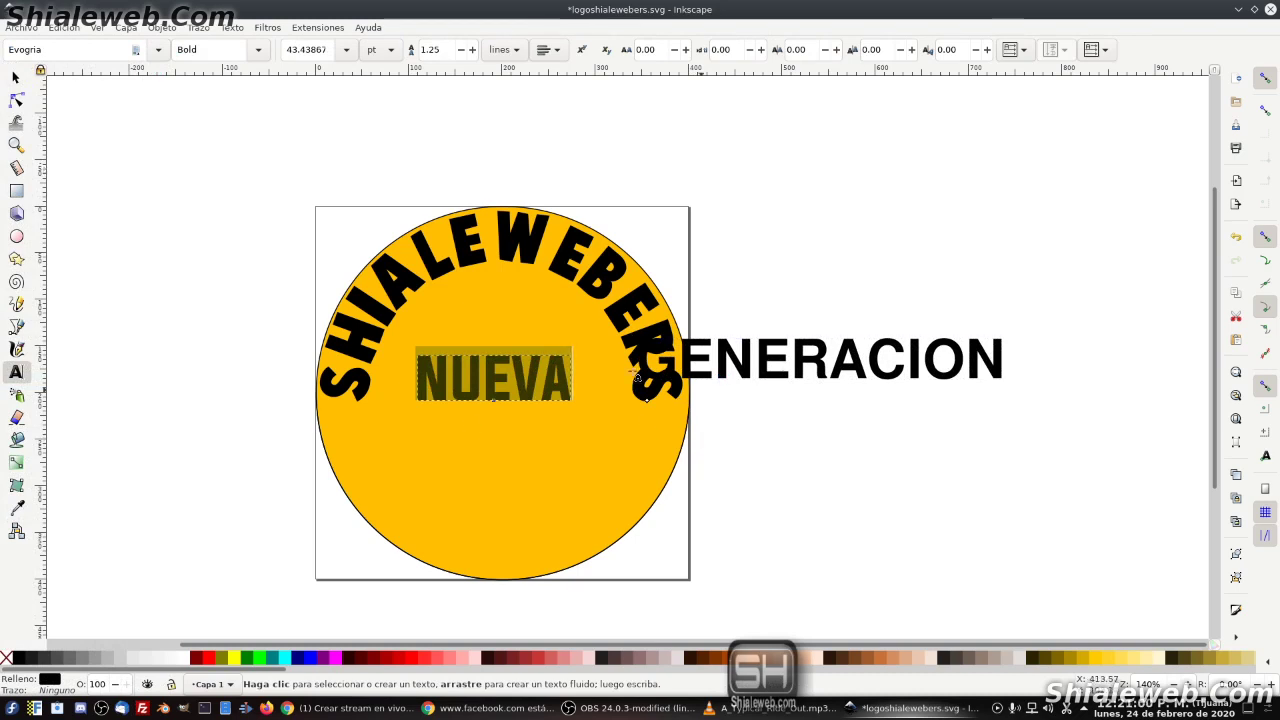
key(F1)
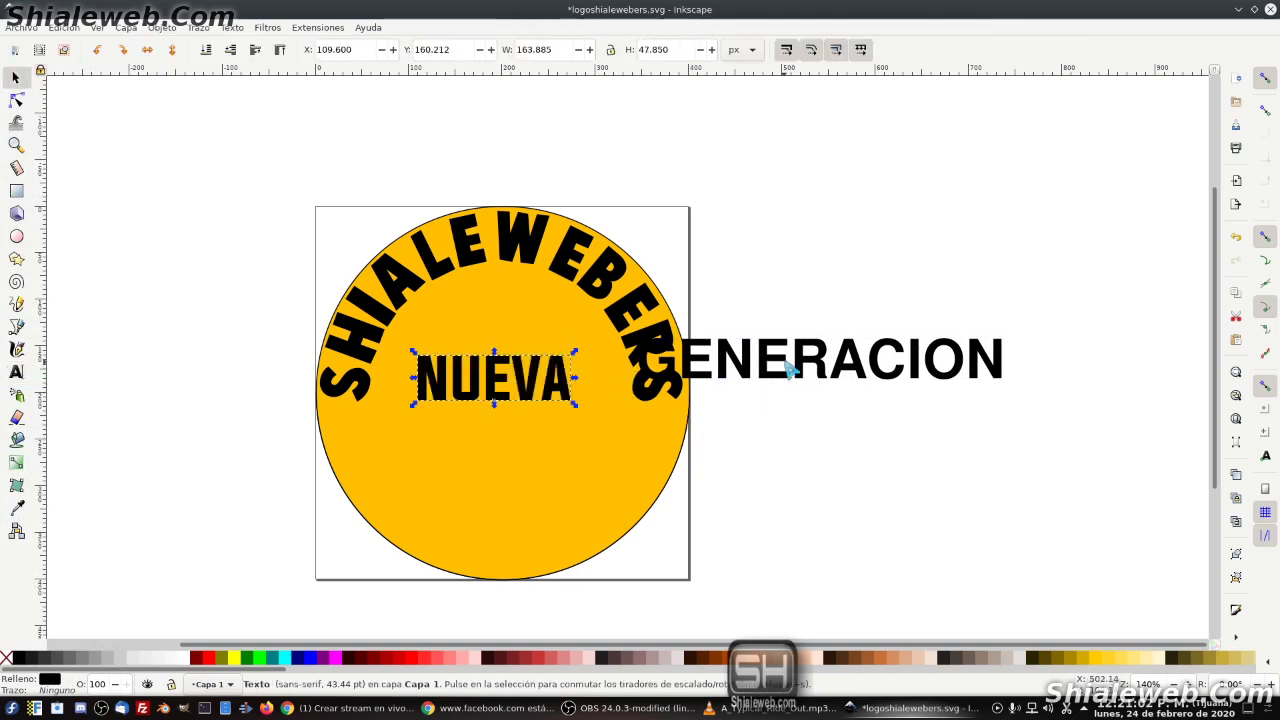
Select all of GENERACION and set it in Evogria, keeping the Bold style.
click(790, 368)
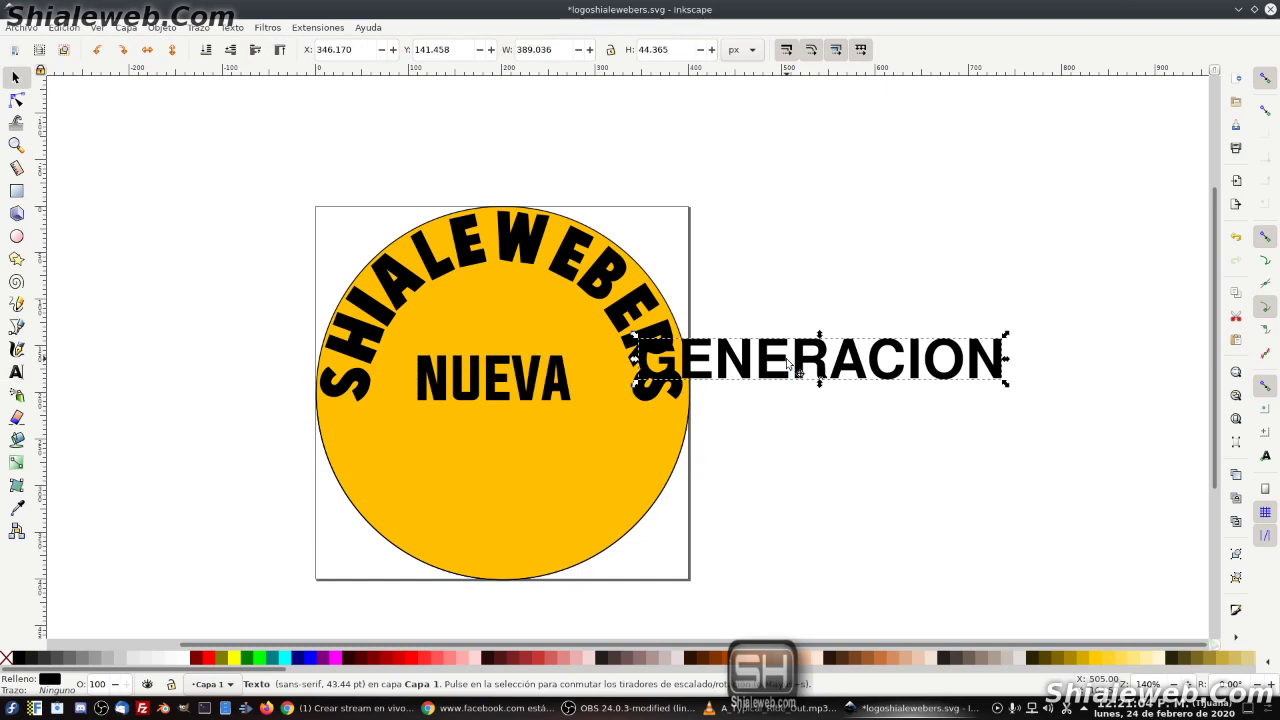
key(F2)
key(F8)
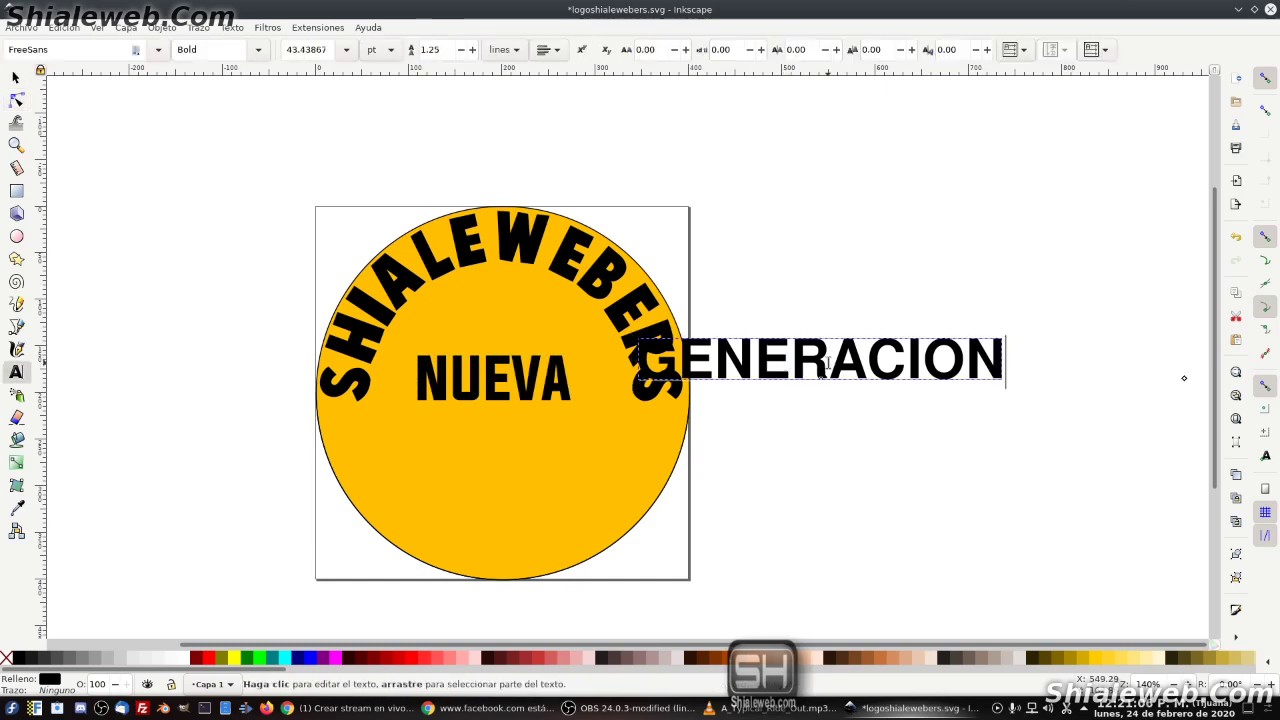
double_click(826, 364)
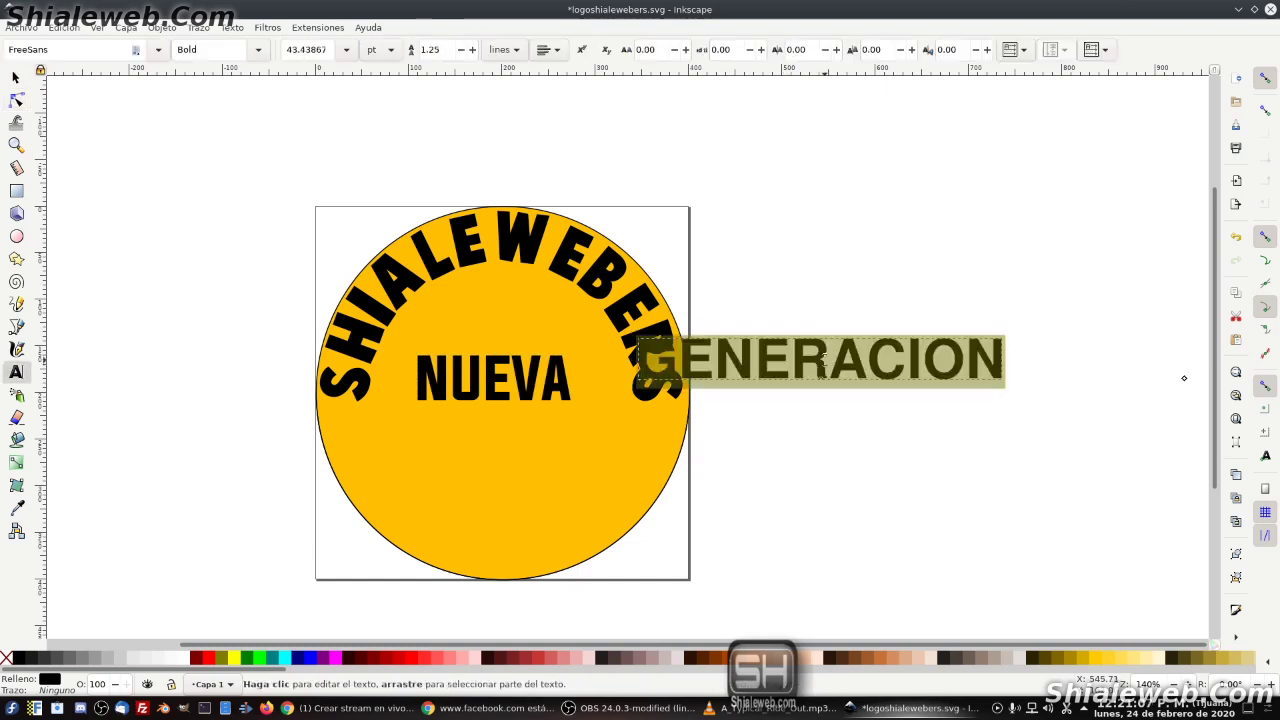
click(158, 50)
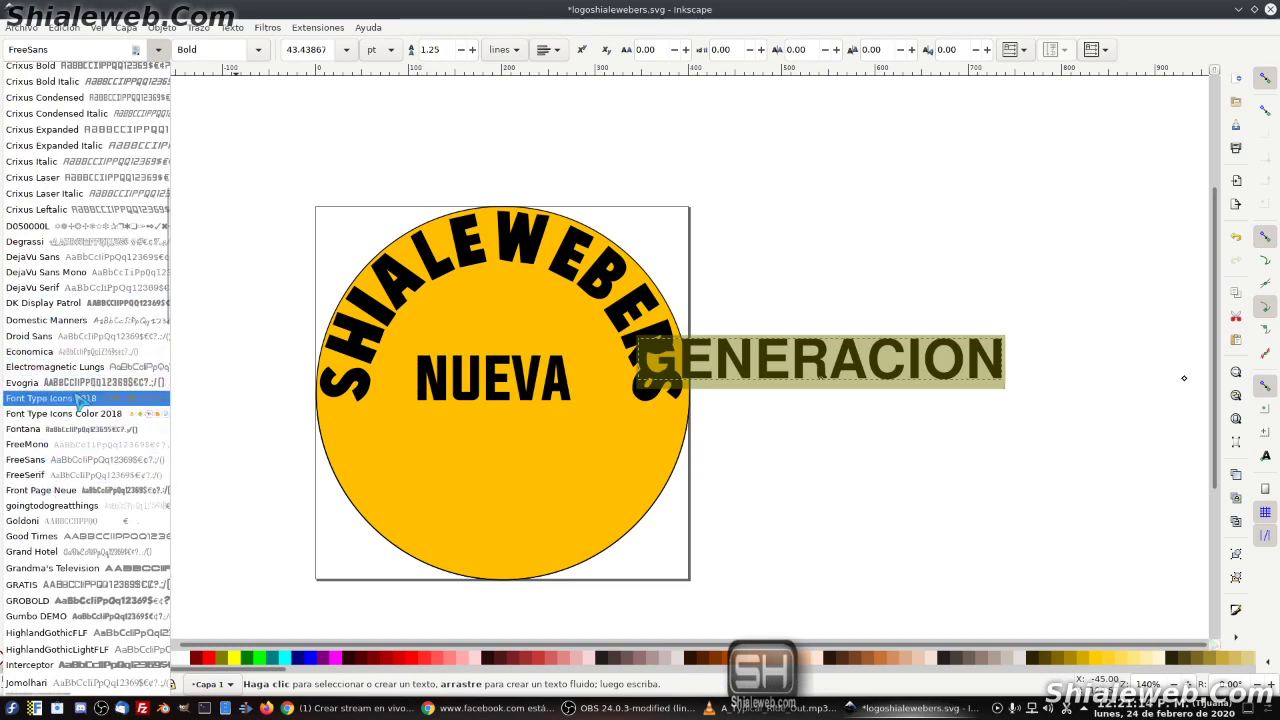
click(88, 384)
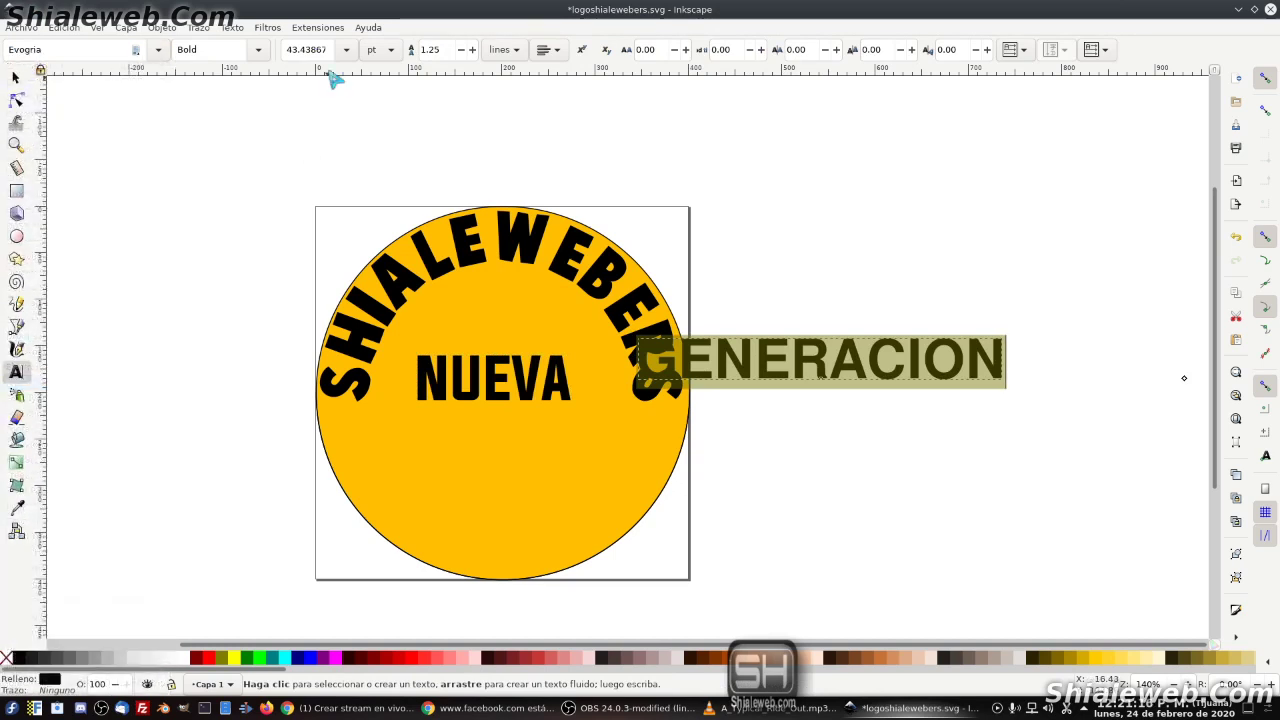
click(259, 50)
click(259, 50)
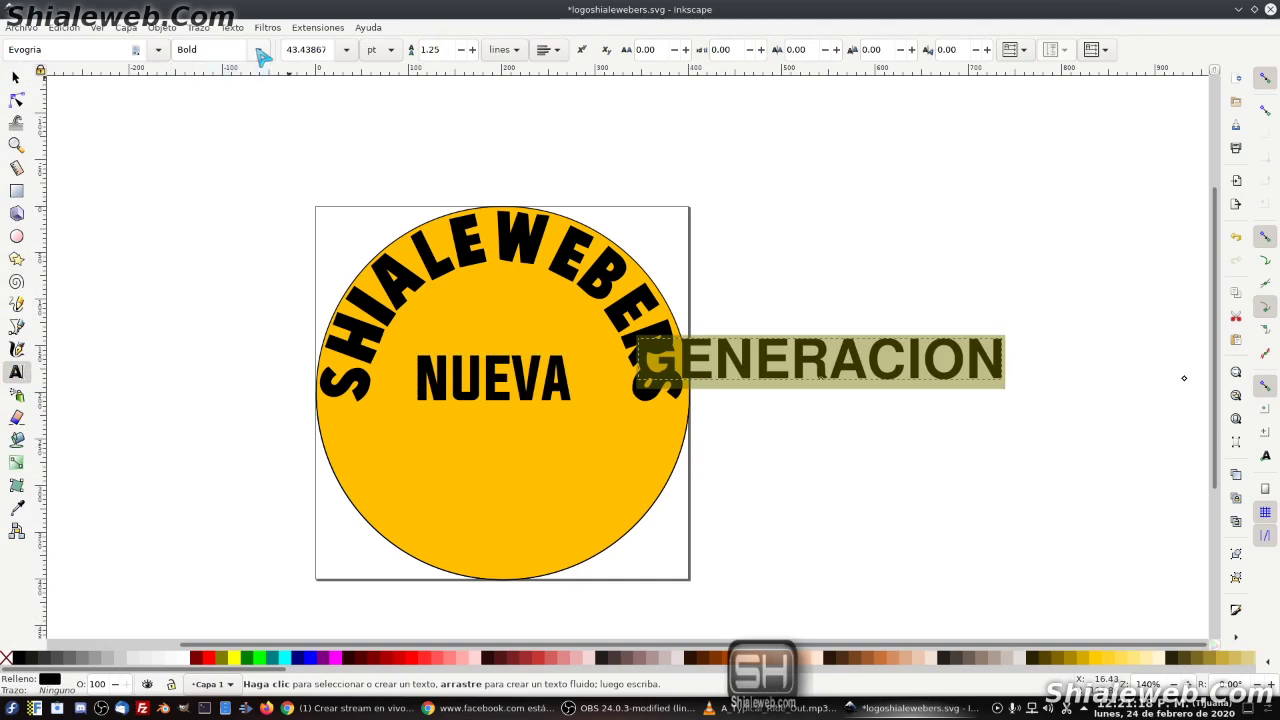
key(F1)
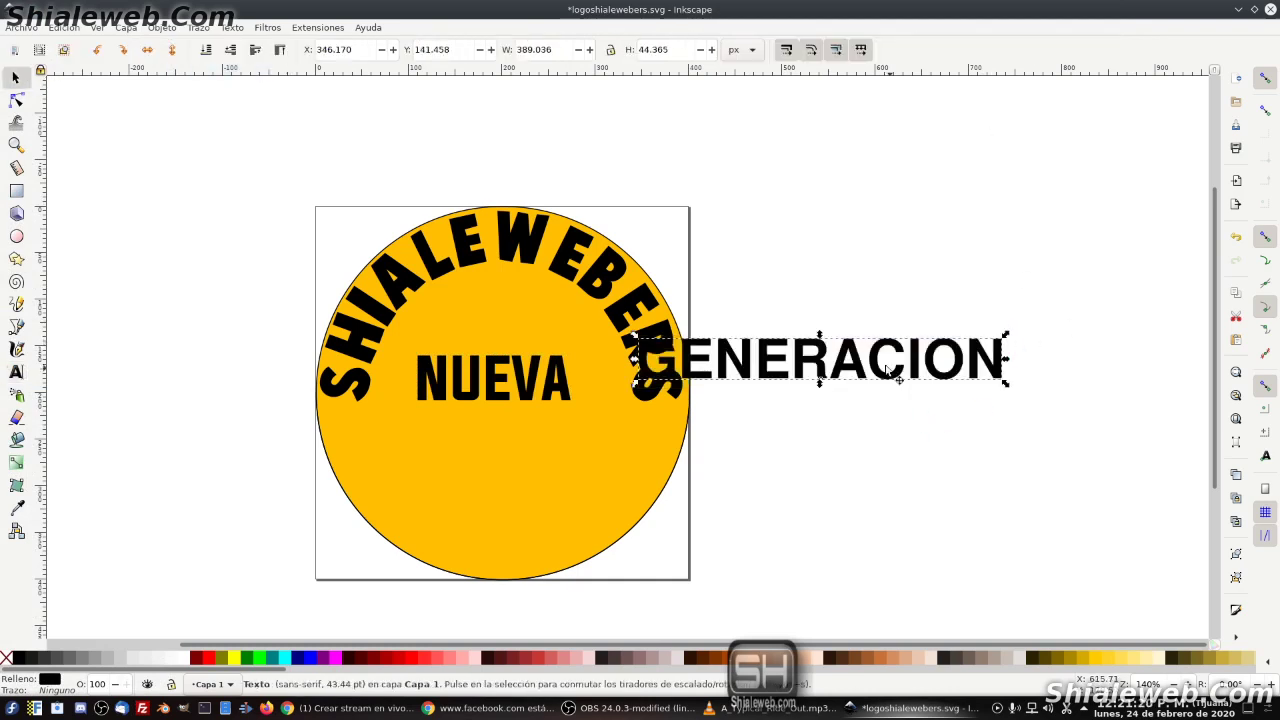
mouse_move(890, 370)
mouse_down()
mouse_move(550, 530)
mouse_move(589, 514)
mouse_up()
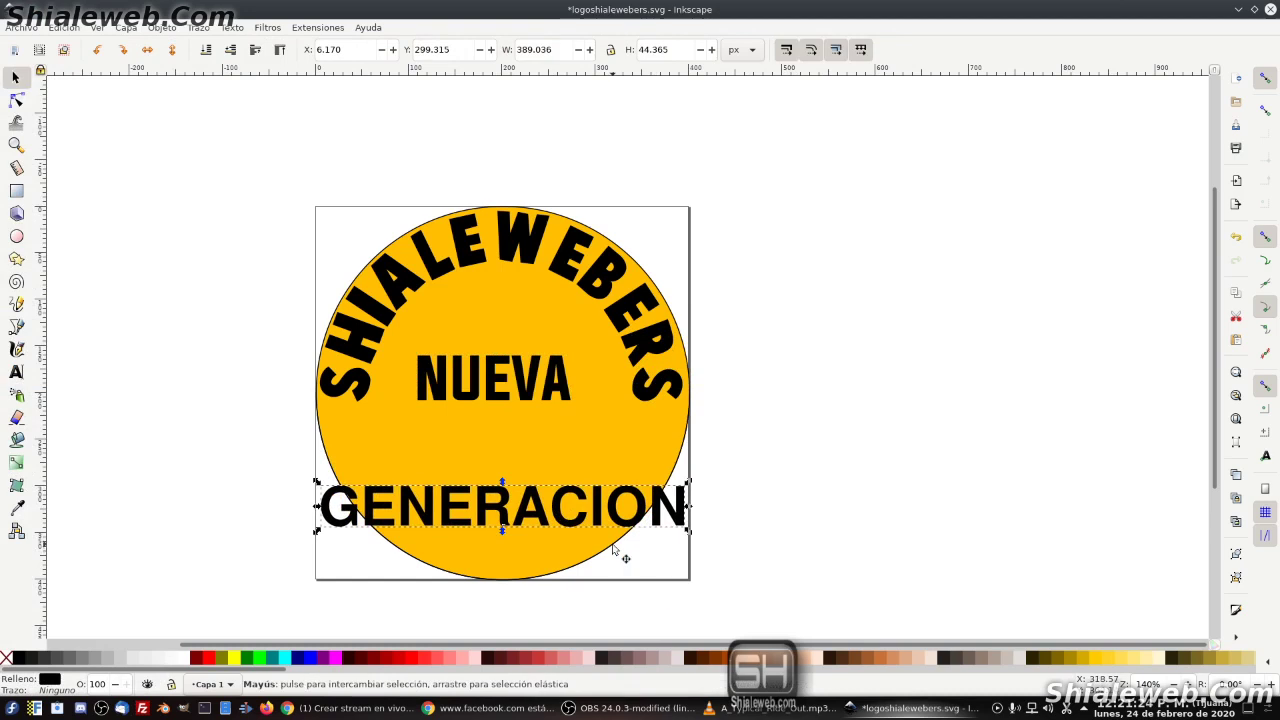
shift+click(617, 561)
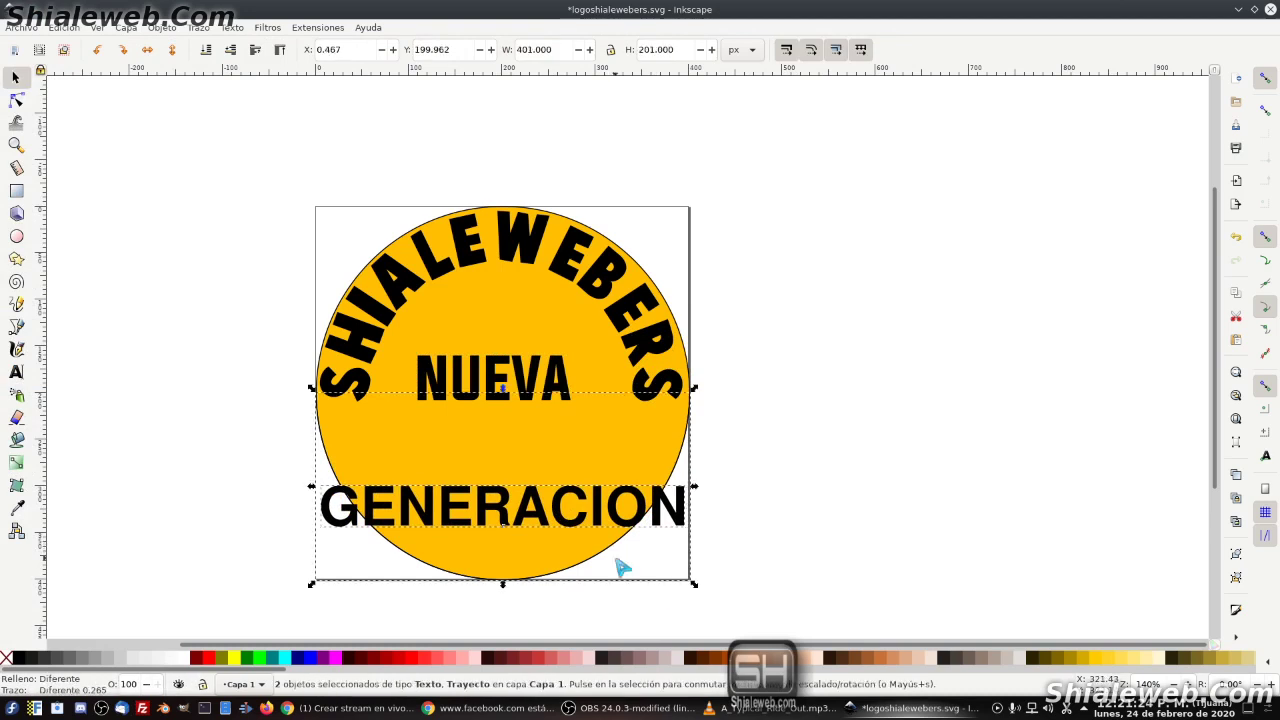
click(212, 28)
click(255, 41)
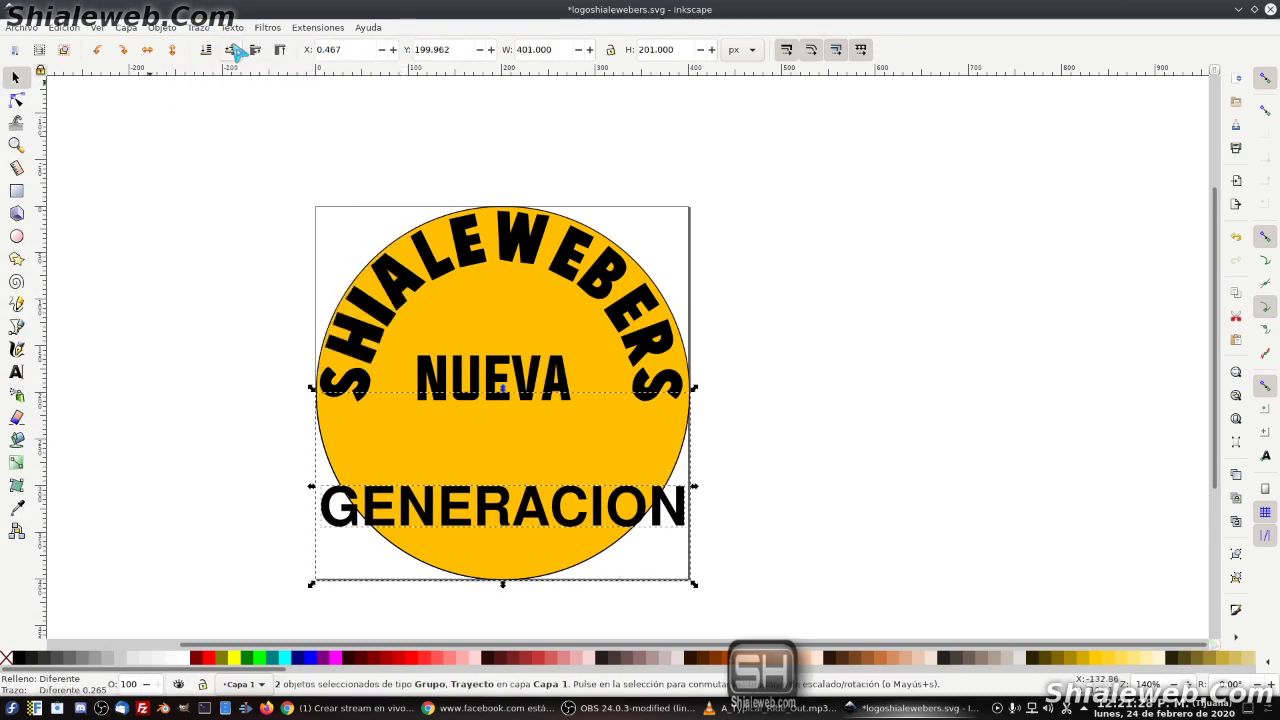
key(ctrl)
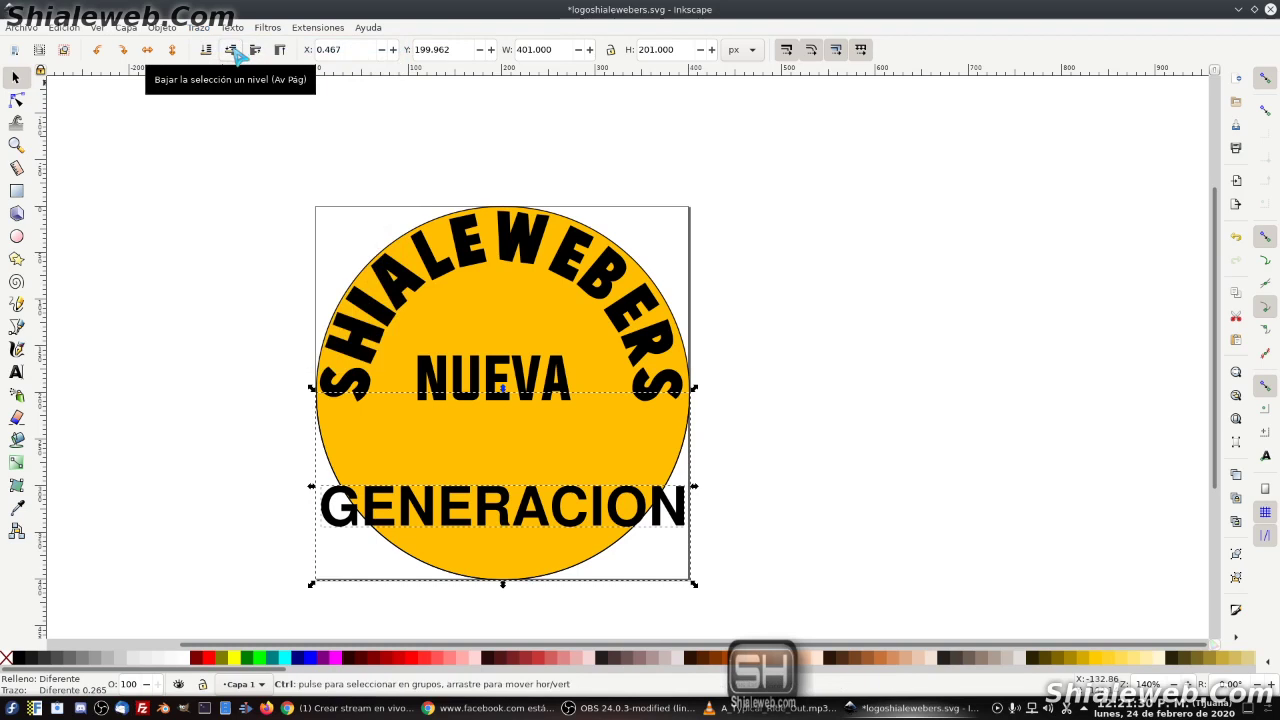
key(ctrl+z)
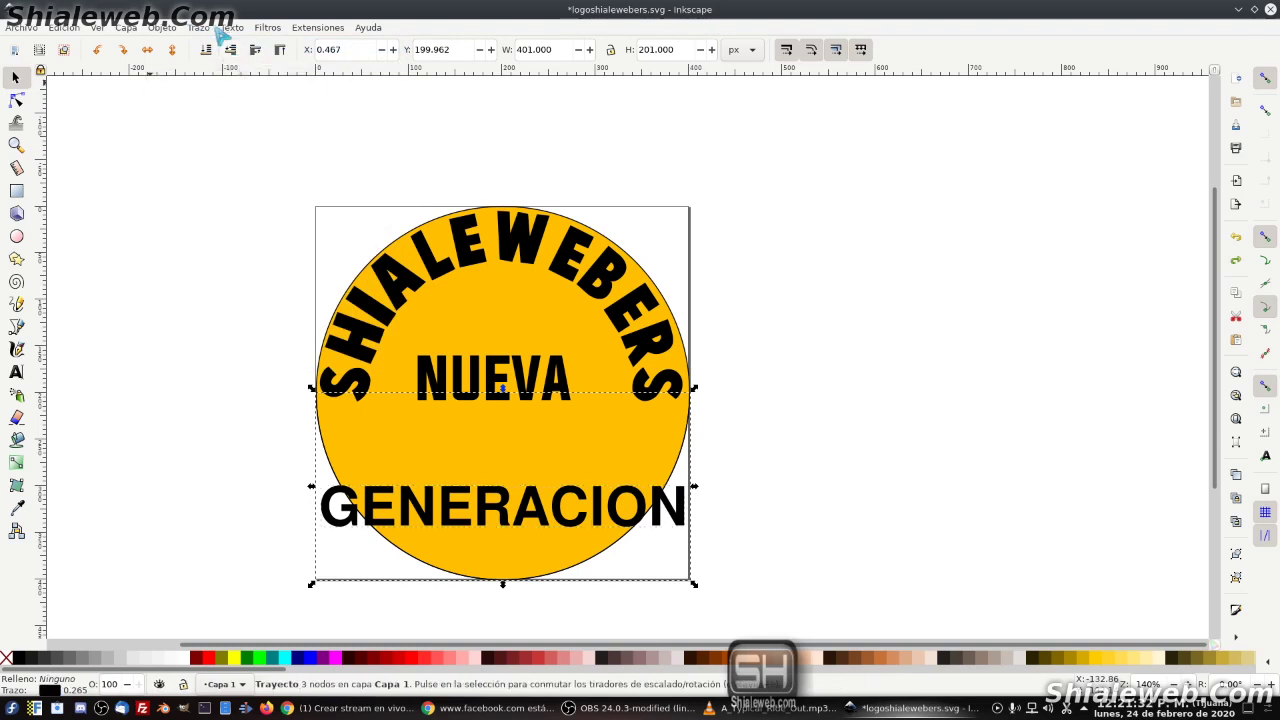
click(234, 29)
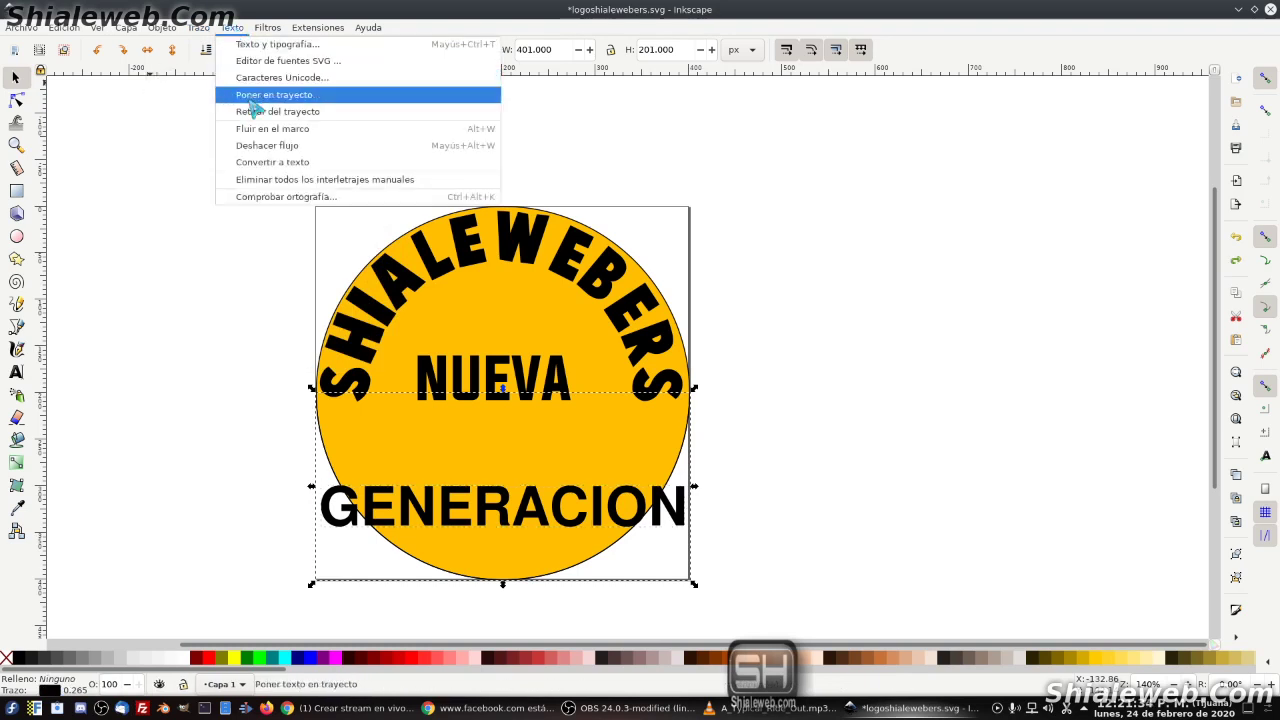
click(251, 97)
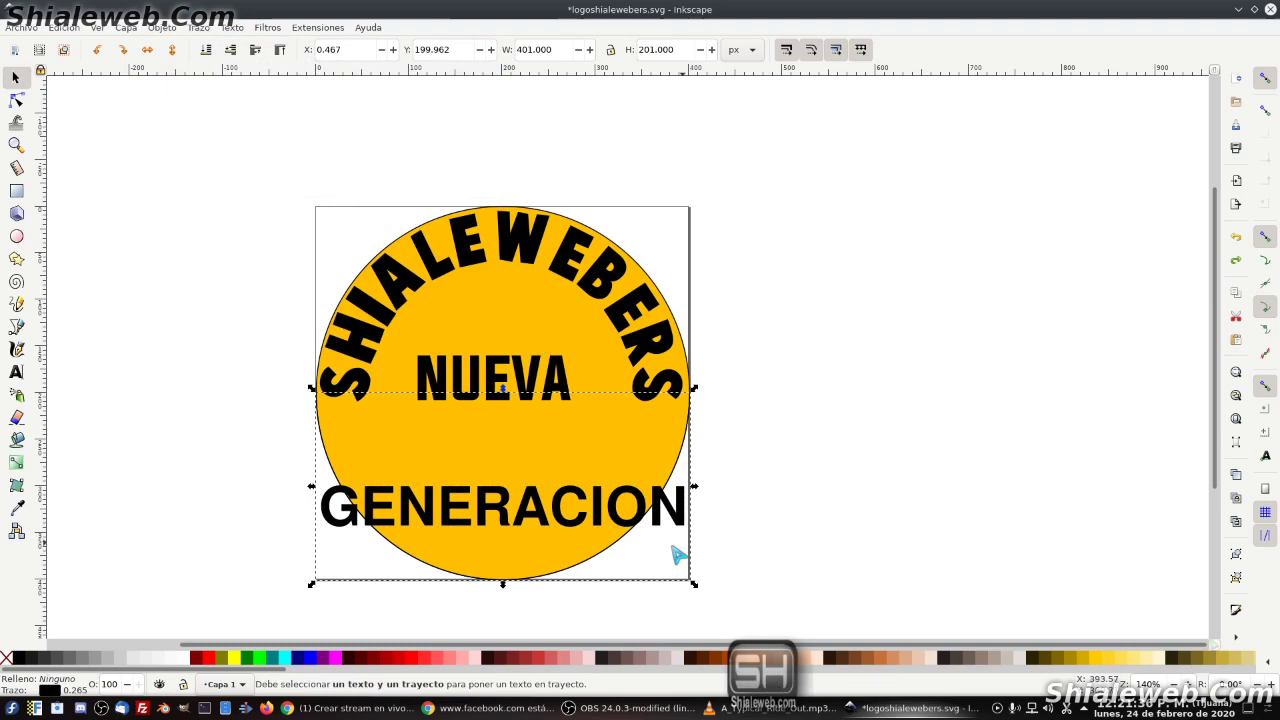
key(ctrl+z)
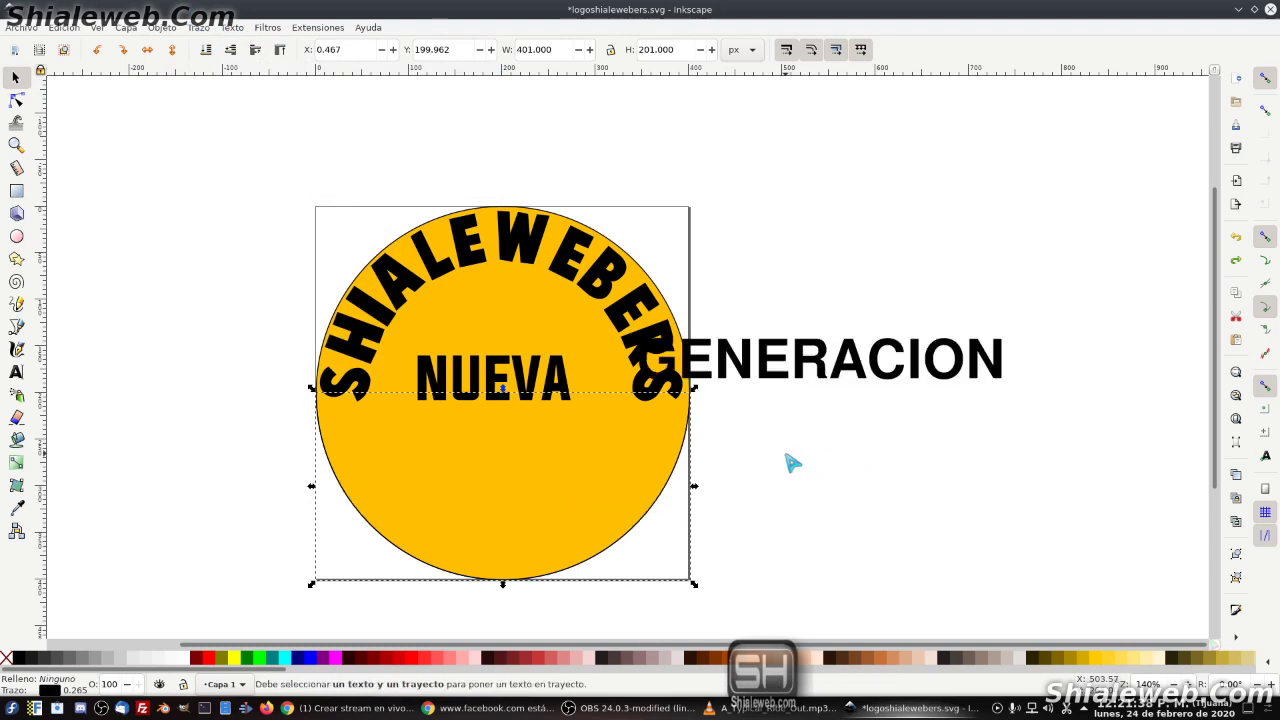
Set GENERACION to Evogria and drag it onto the lower part of the circle.
click(848, 370)
key(t)
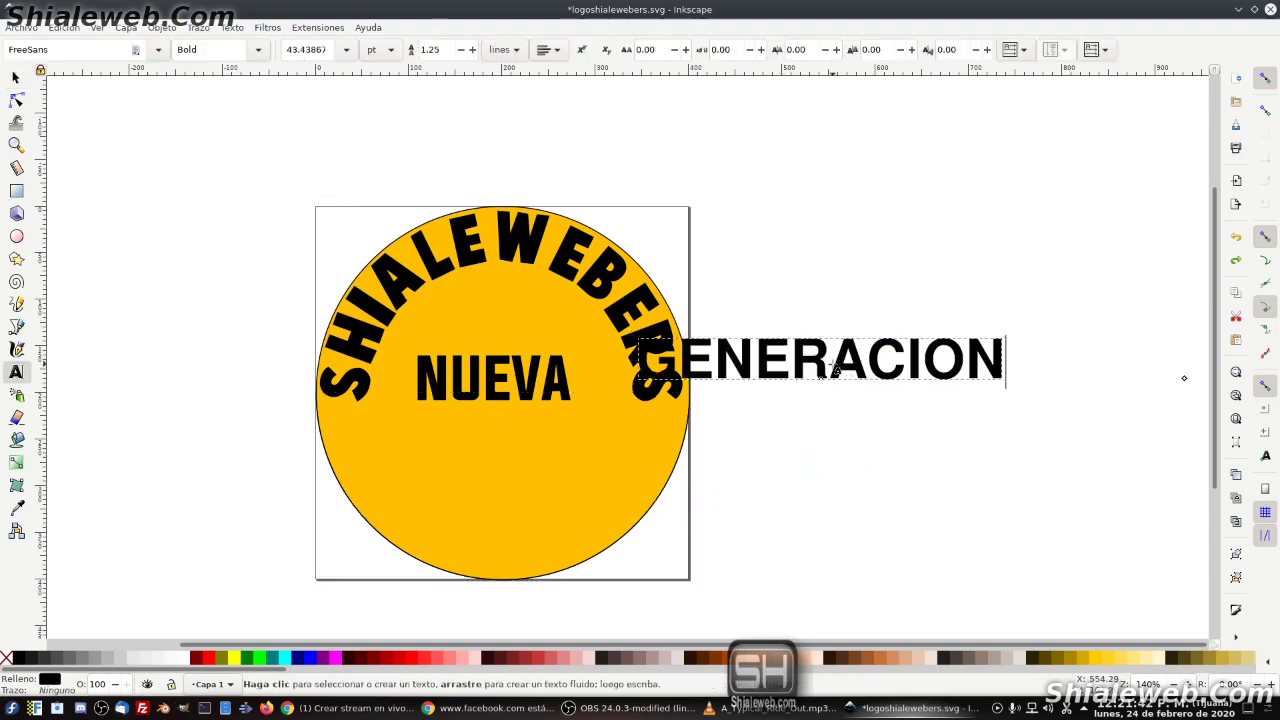
key(ctrl+a)
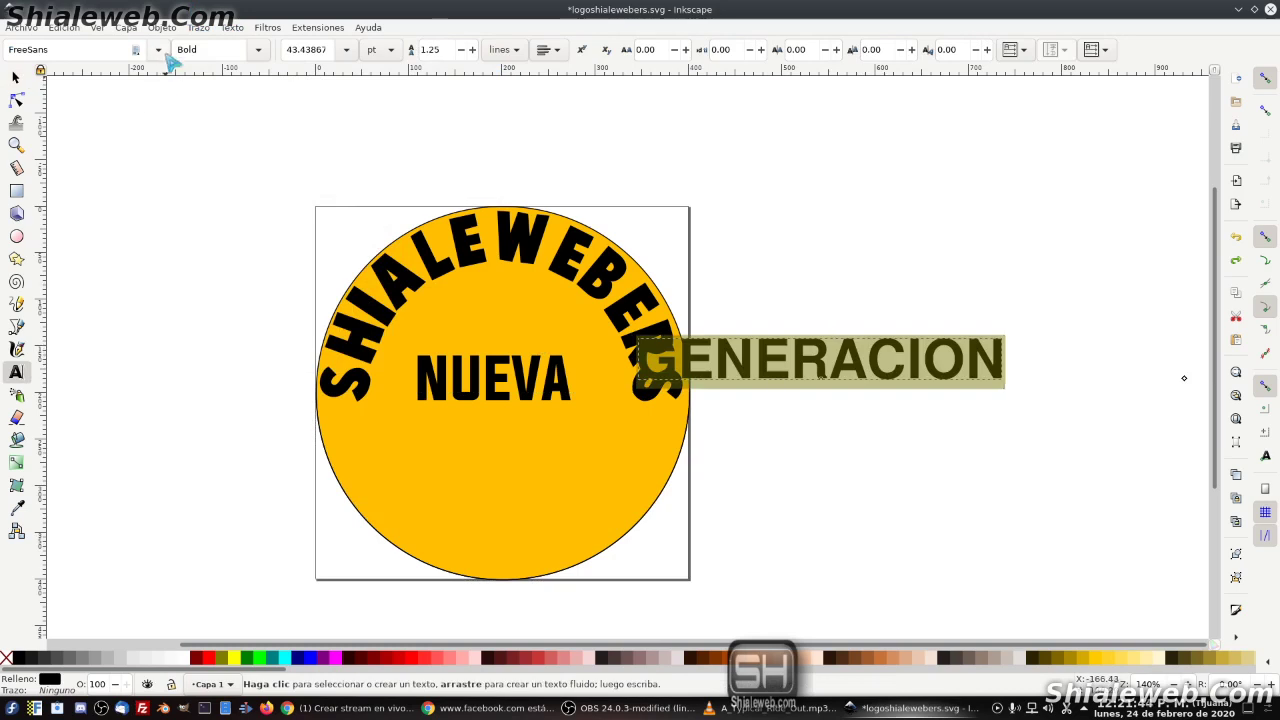
click(158, 50)
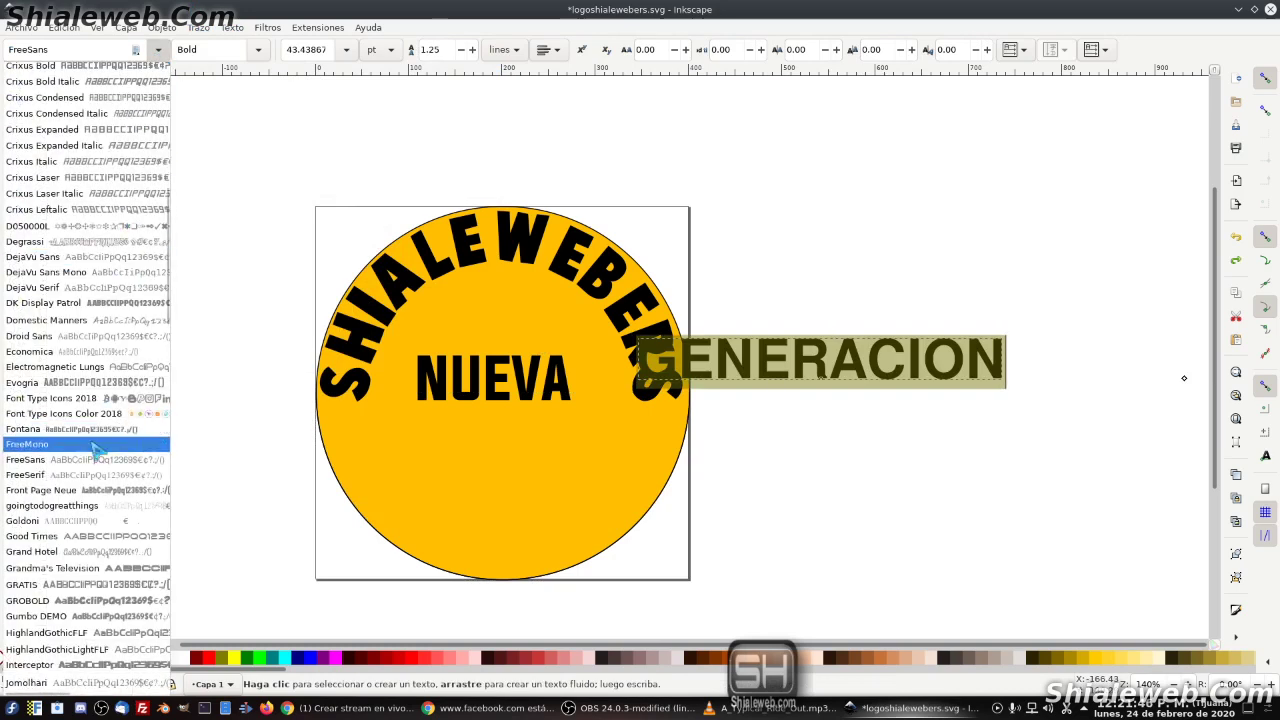
click(85, 383)
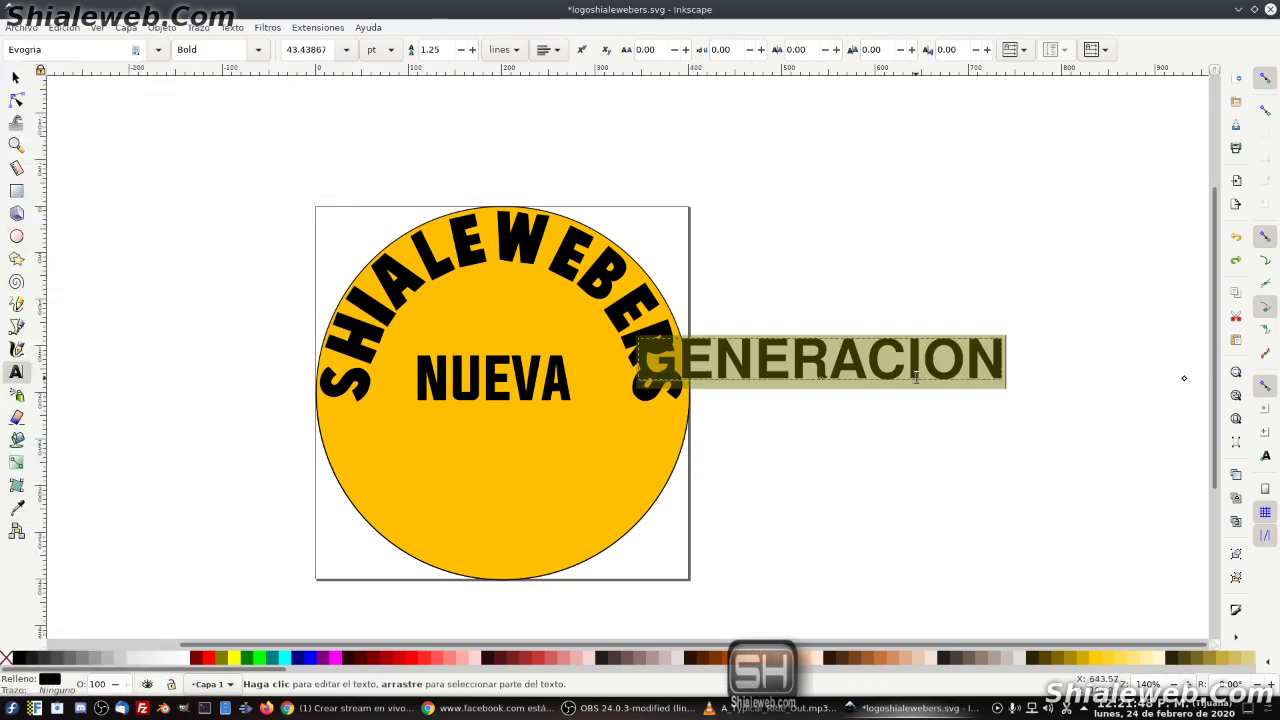
key(F1)
drag(905, 360, 575, 491)
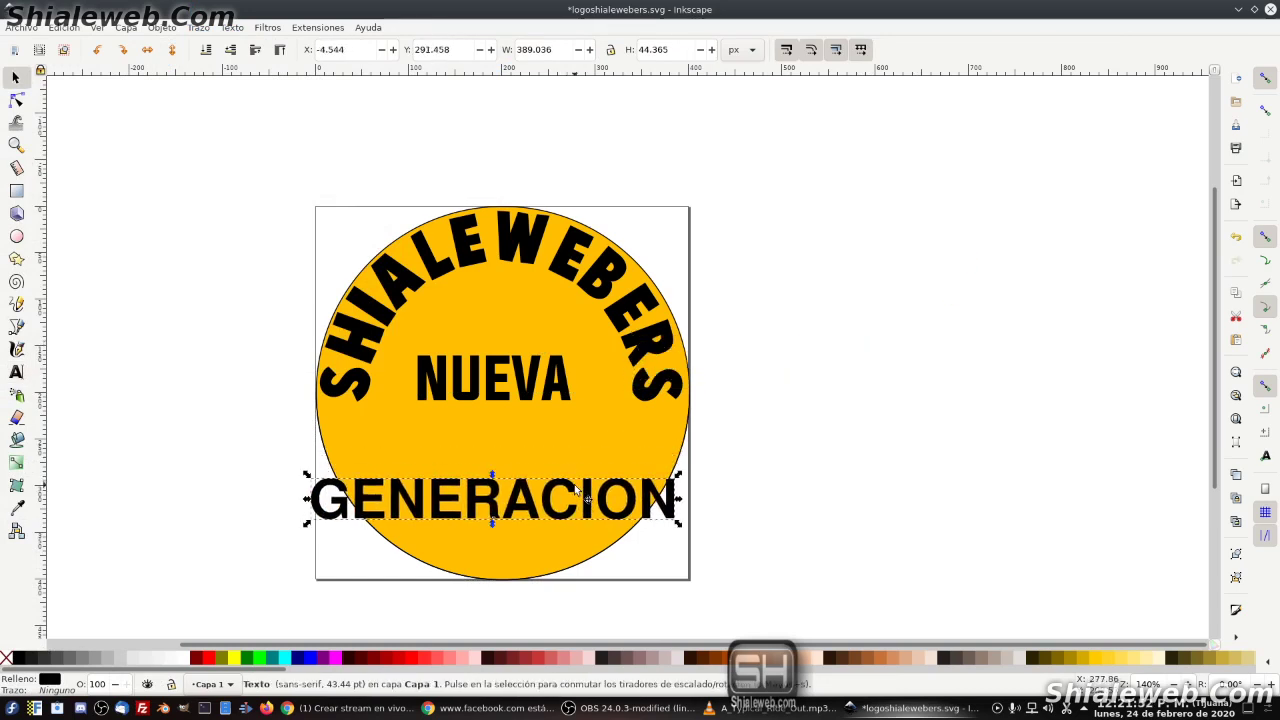
Reselect every letter of GENERACION and apply Evogria to the whole word again.
key(F8)
key(ctrl+a)
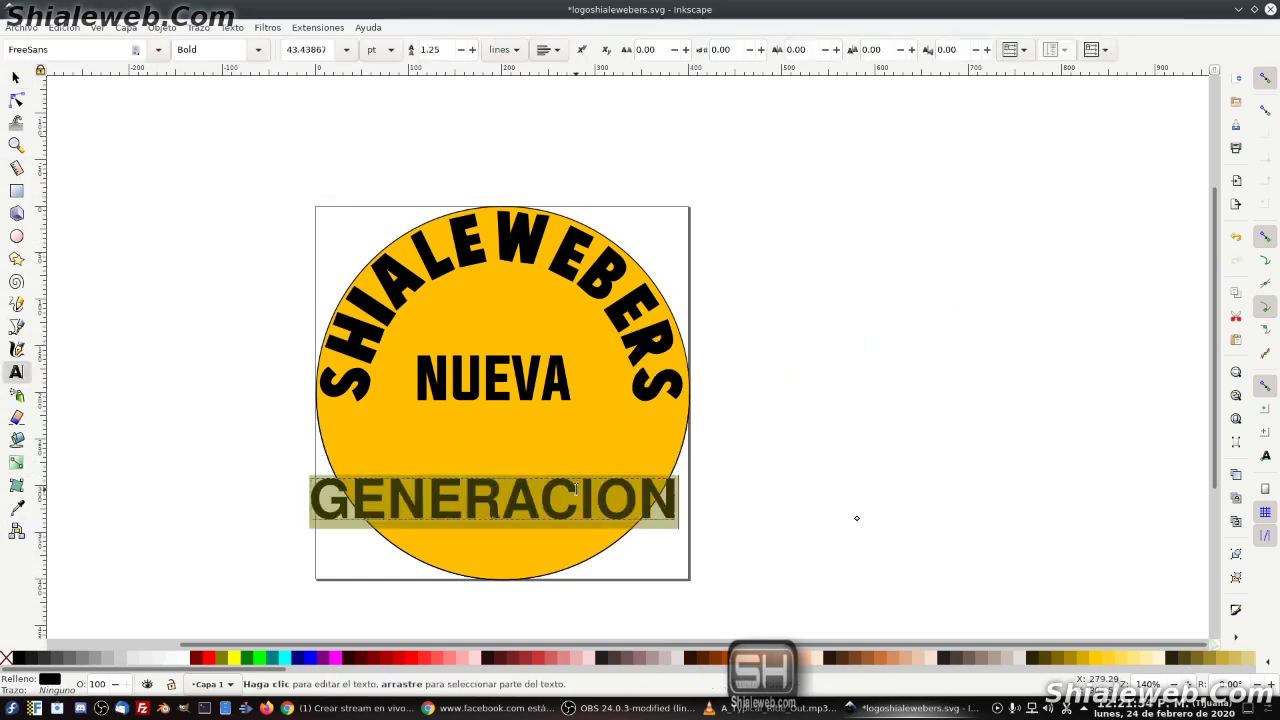
click(158, 49)
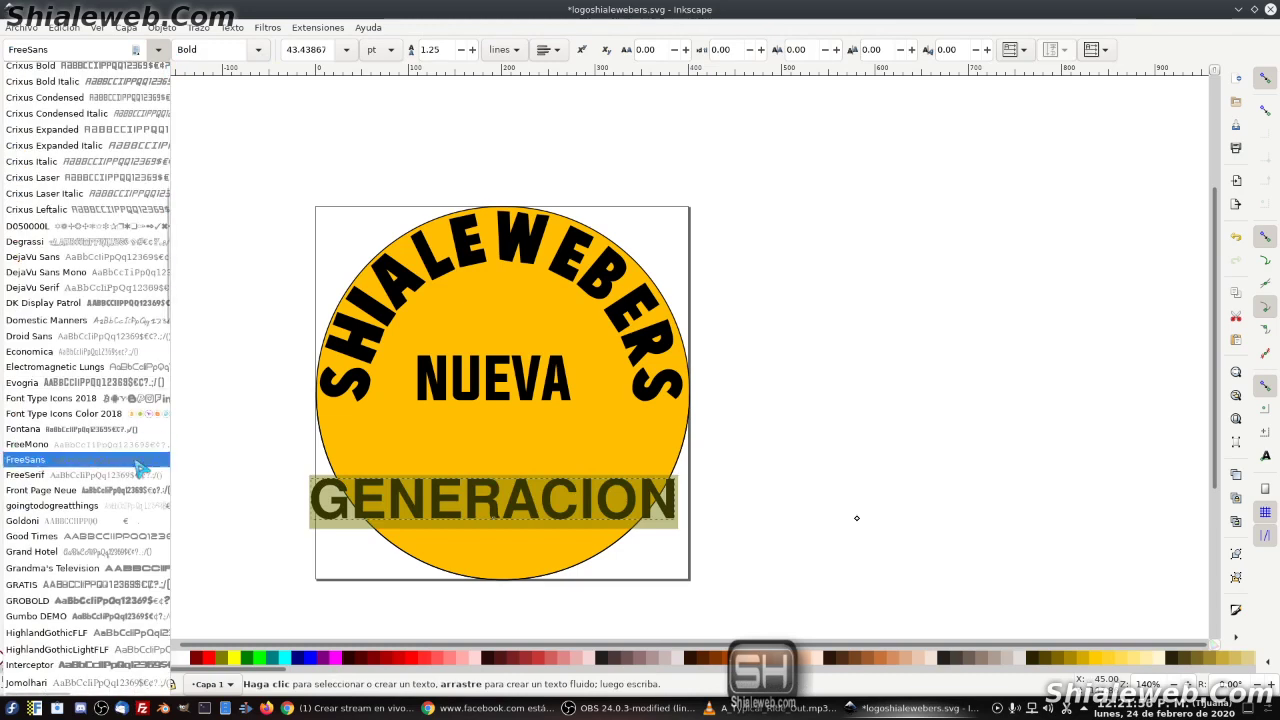
click(90, 384)
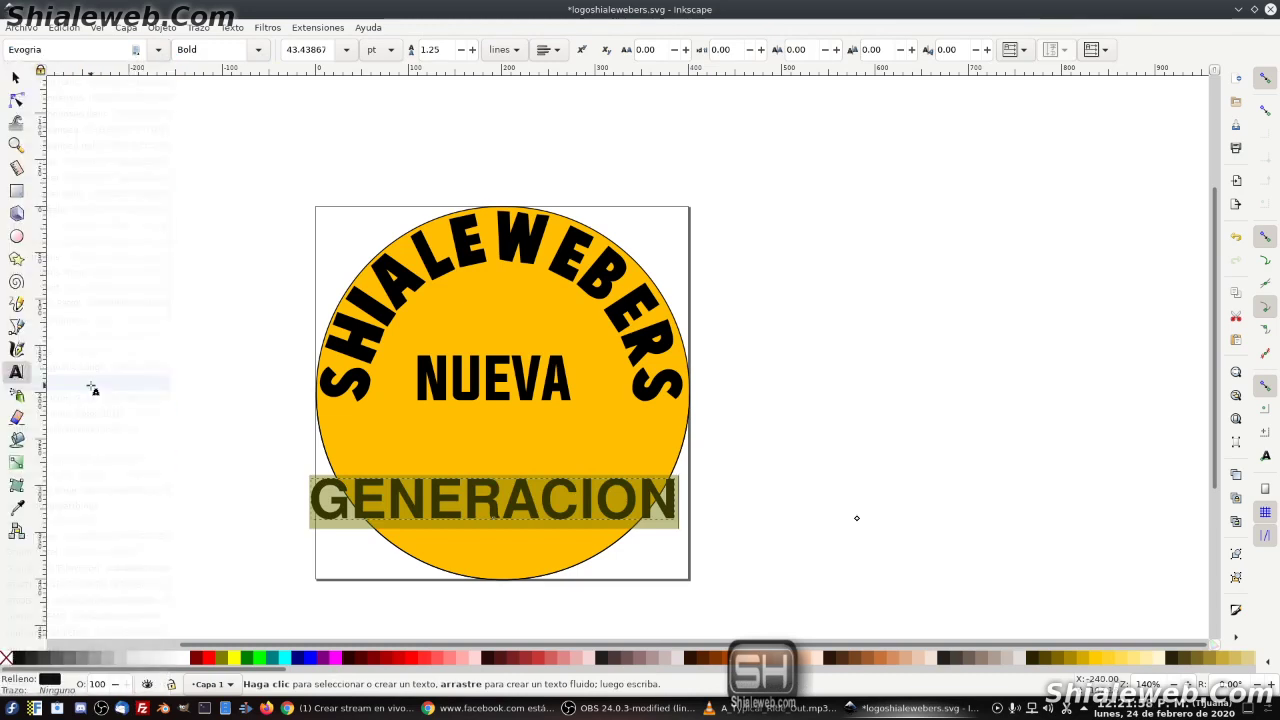
key(ctrl+z)
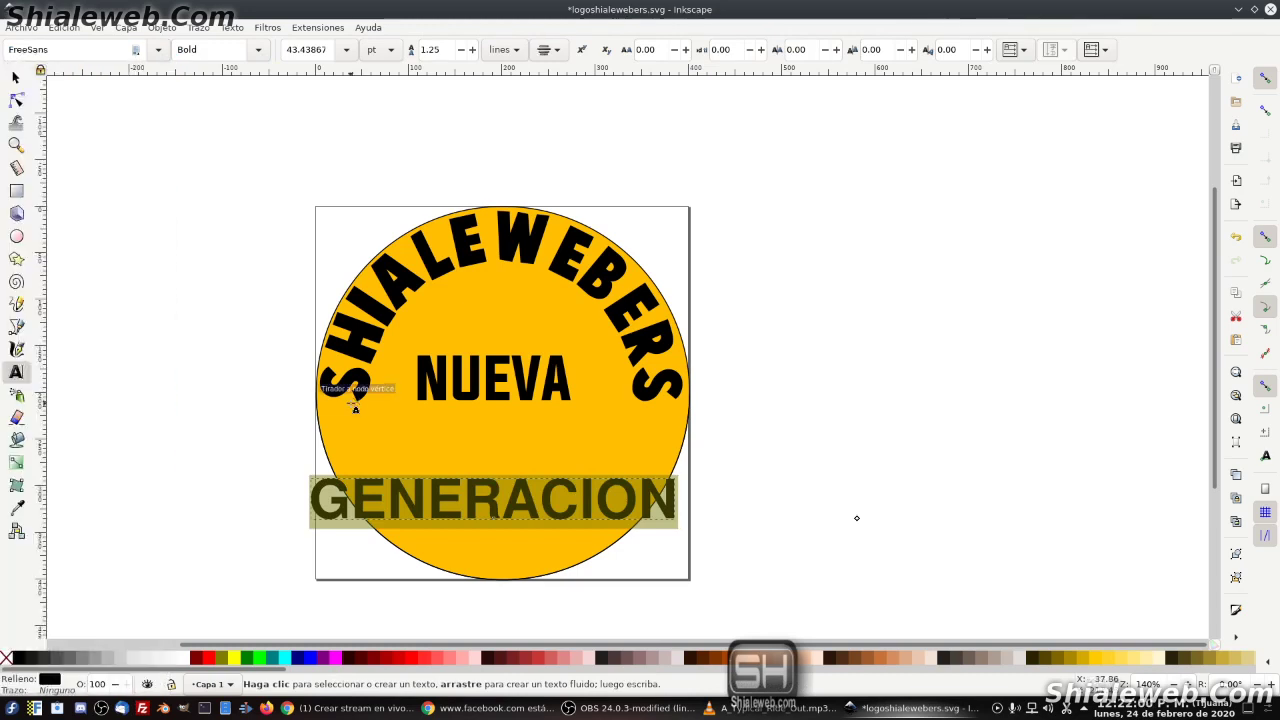
key(End)
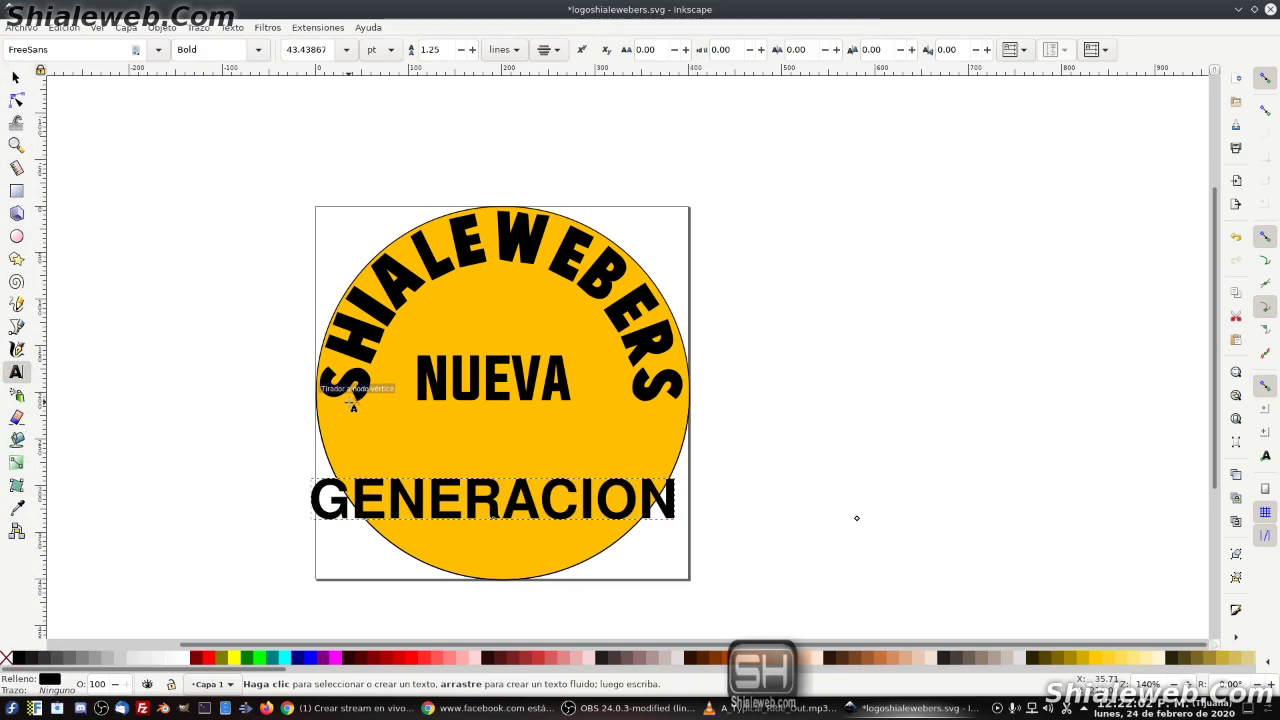
key(shift+Left)
key(shift+Left)
key(shift+Left)
key(shift+Left)
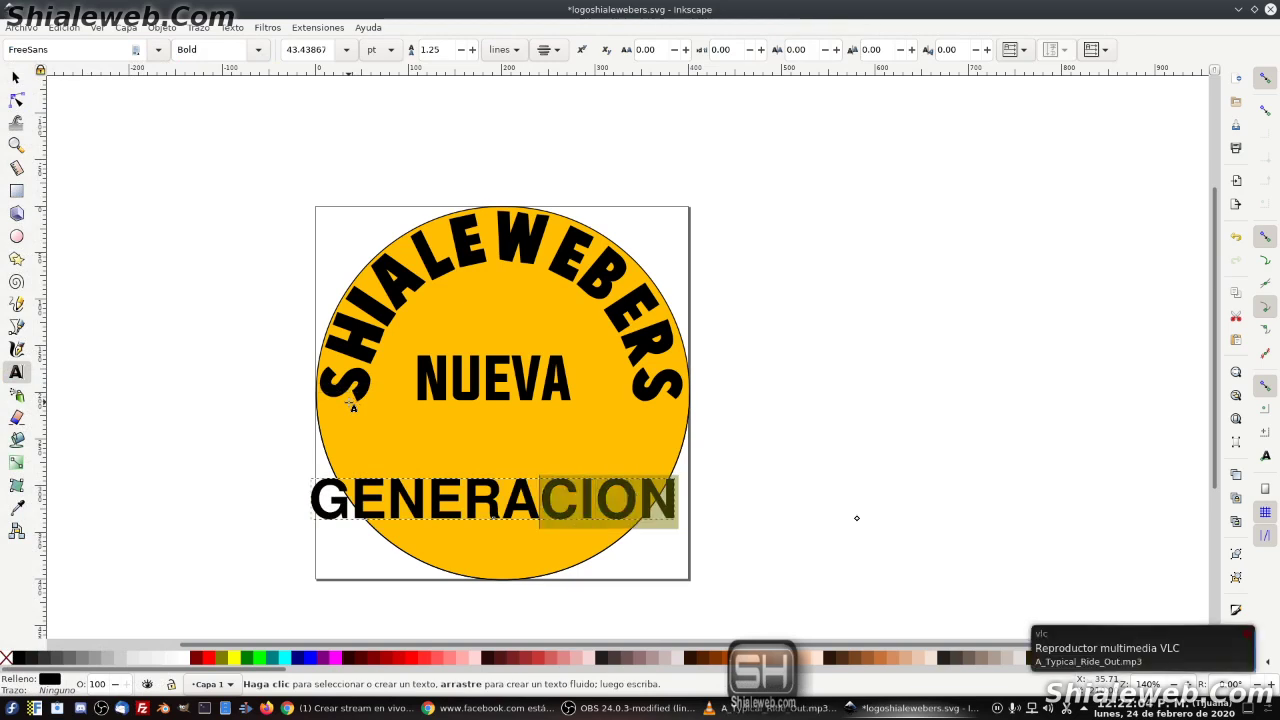
key(shift+Home)
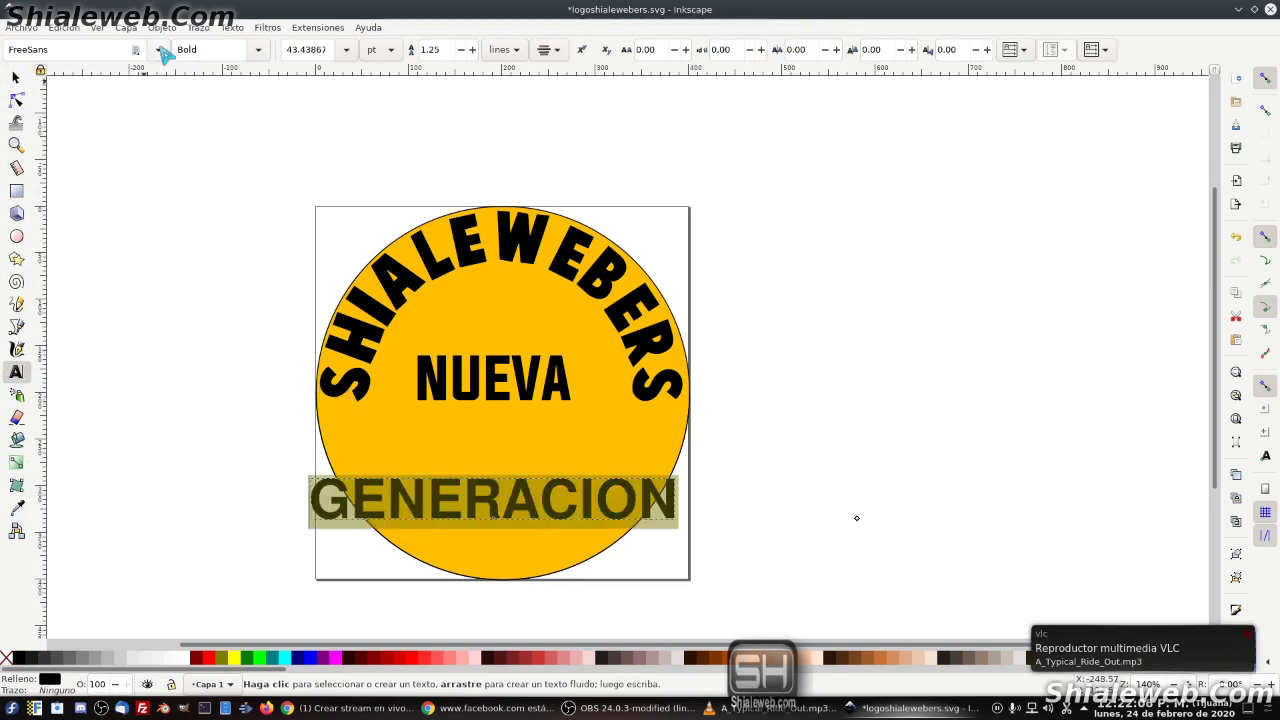
click(159, 49)
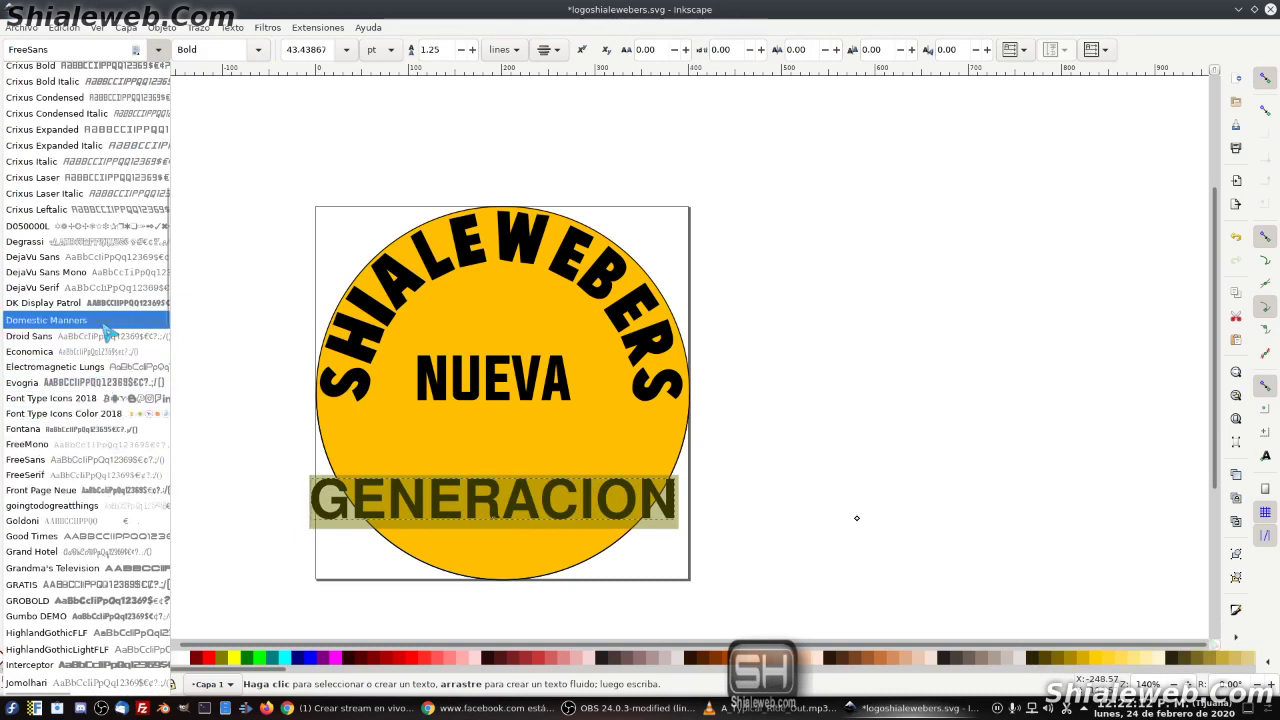
click(95, 382)
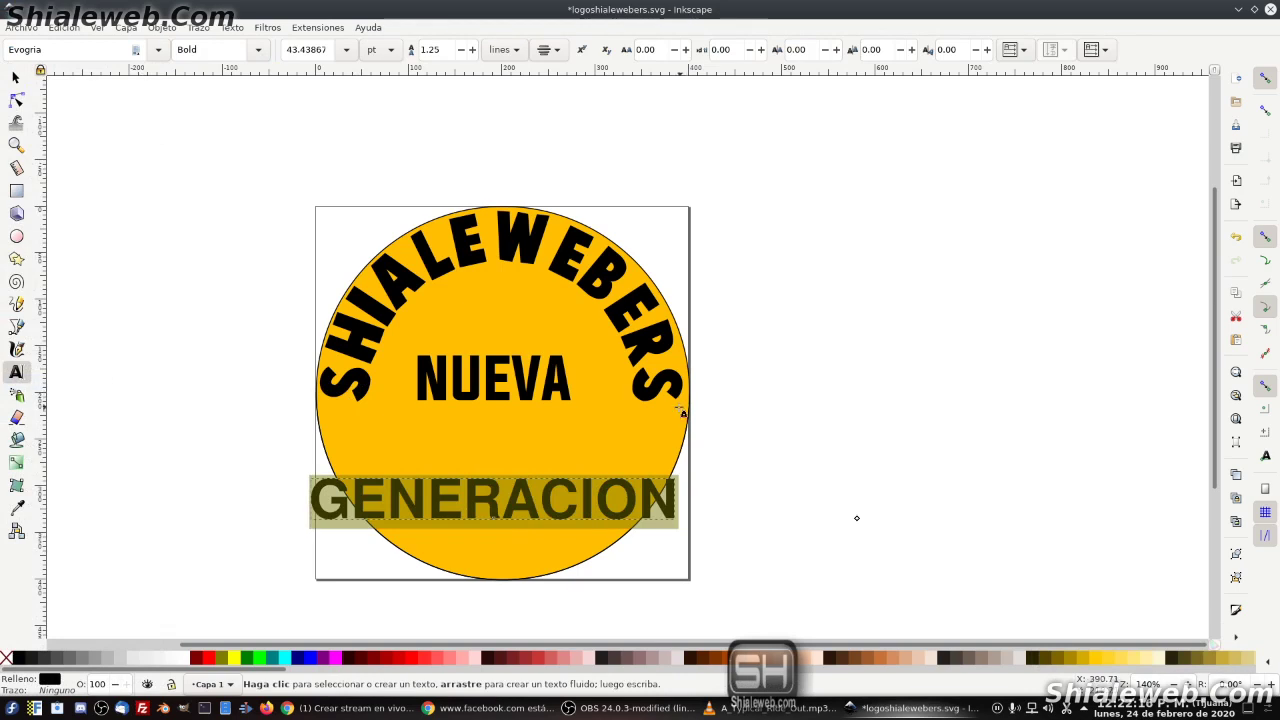
key(F1)
Delete the old GENERACION and place a duplicate of NUEVA in the lower circle.
key(Delete)
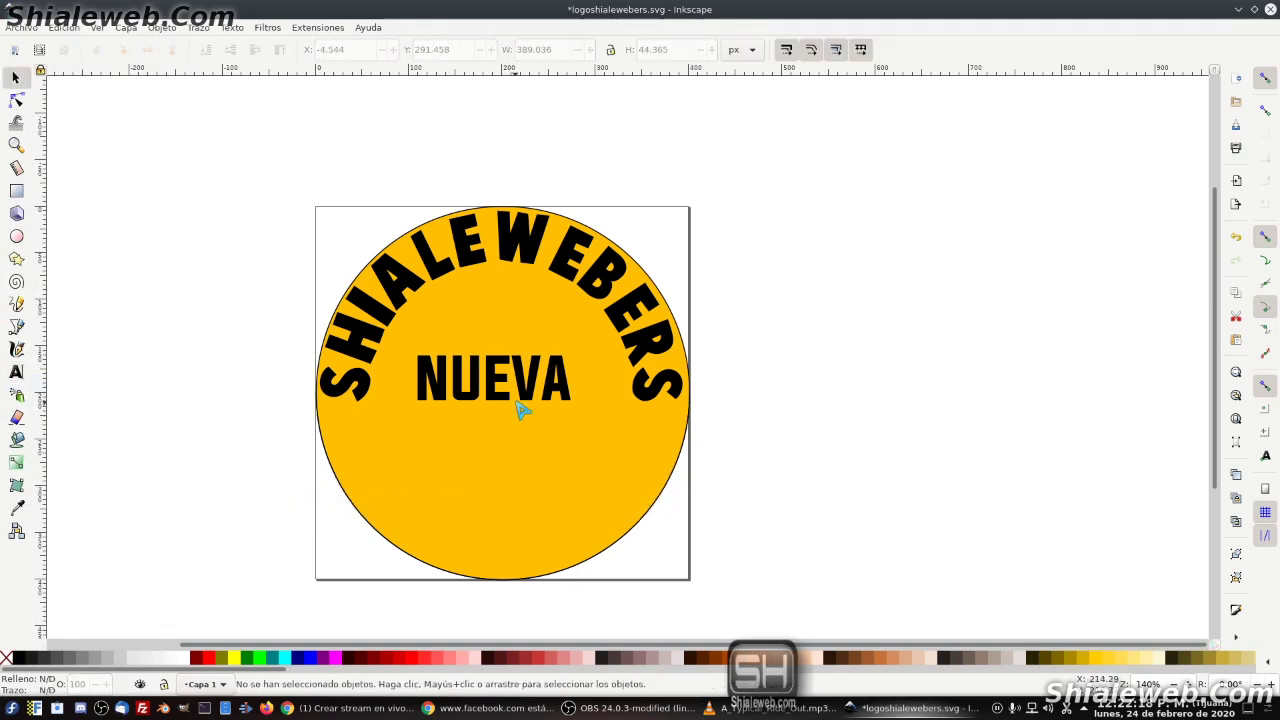
click(522, 376)
key(ctrl+d)
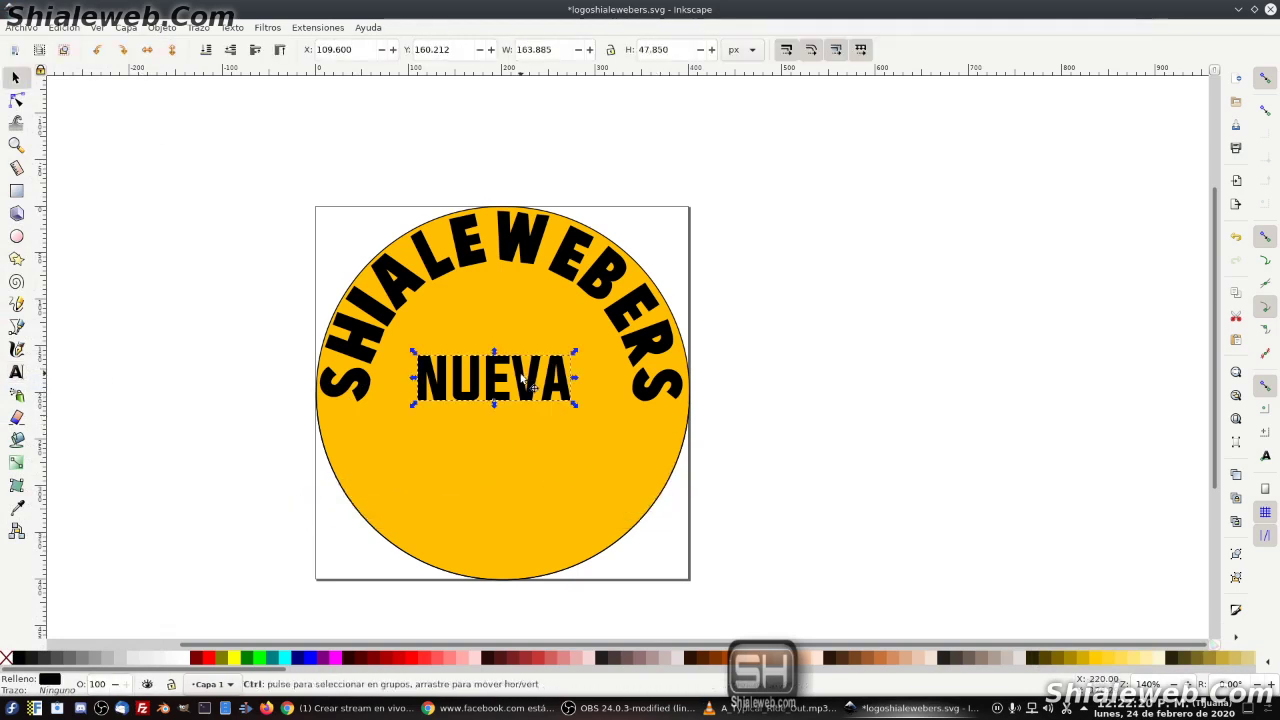
drag(522, 380, 516, 505)
Retype the NUEVA copy as GENERACION and centre it low inside the circle.
key(t)
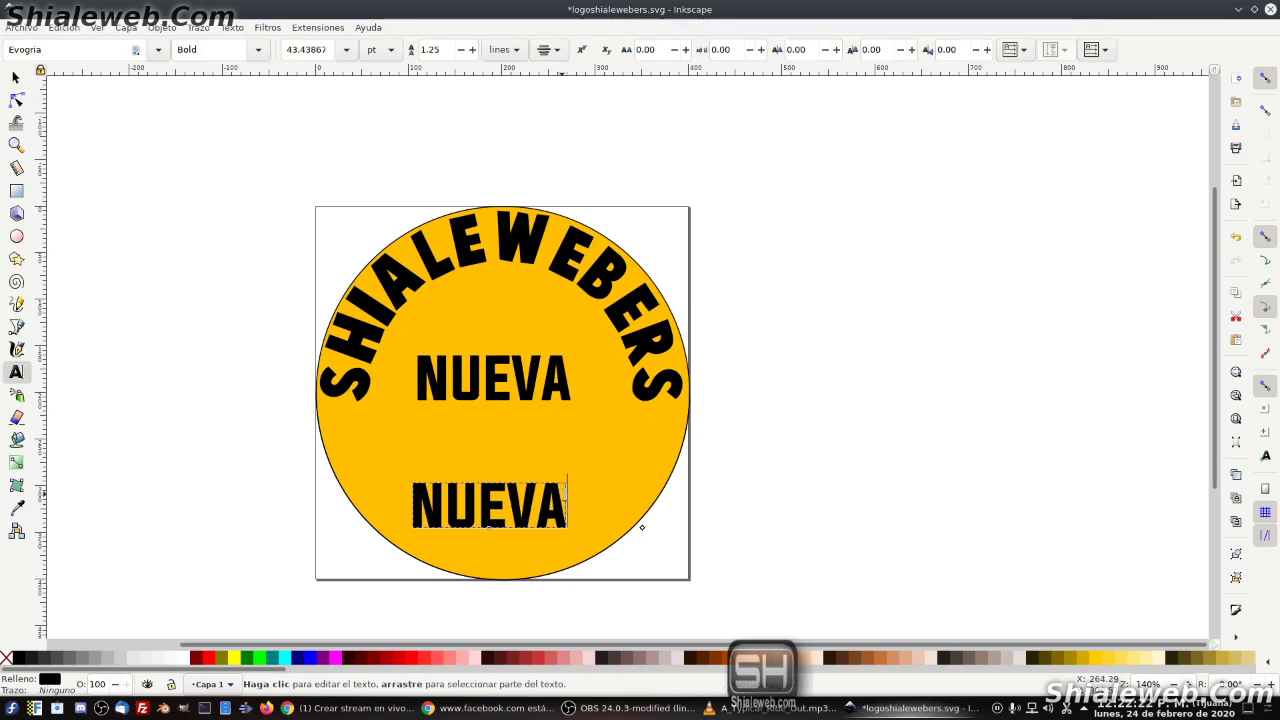
key(ctrl+a)
text(GE)
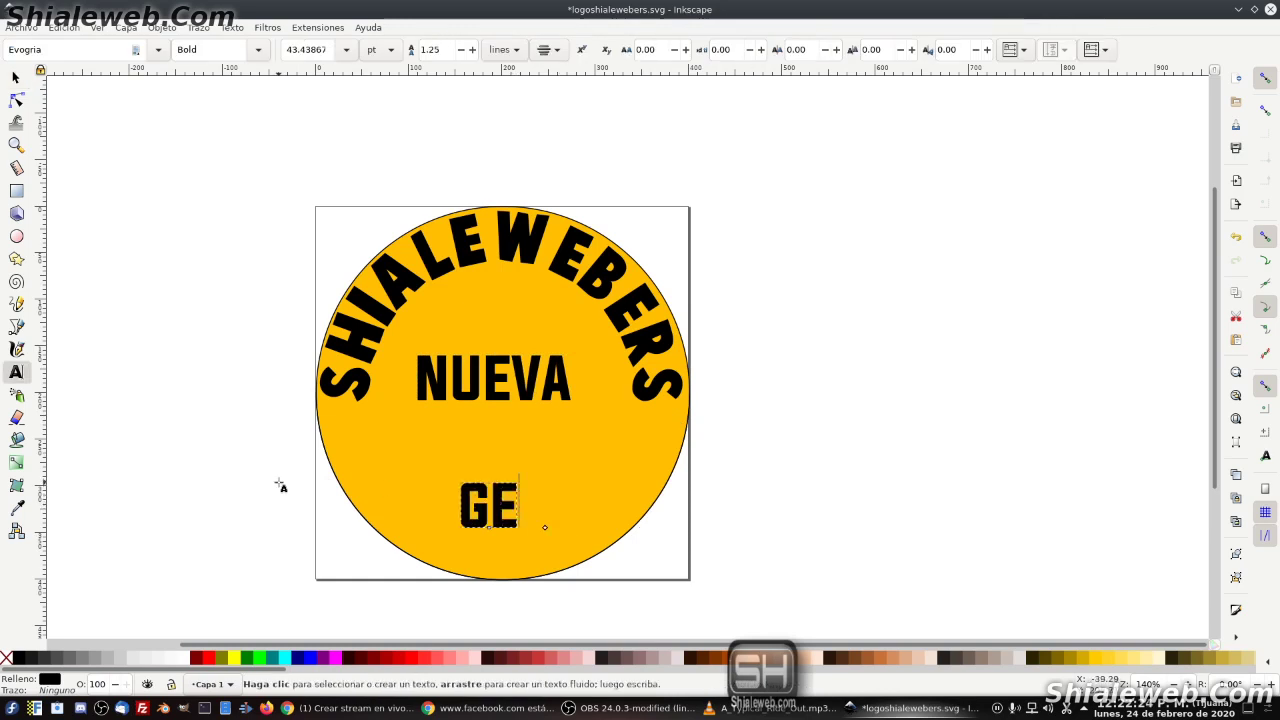
text(NERA)
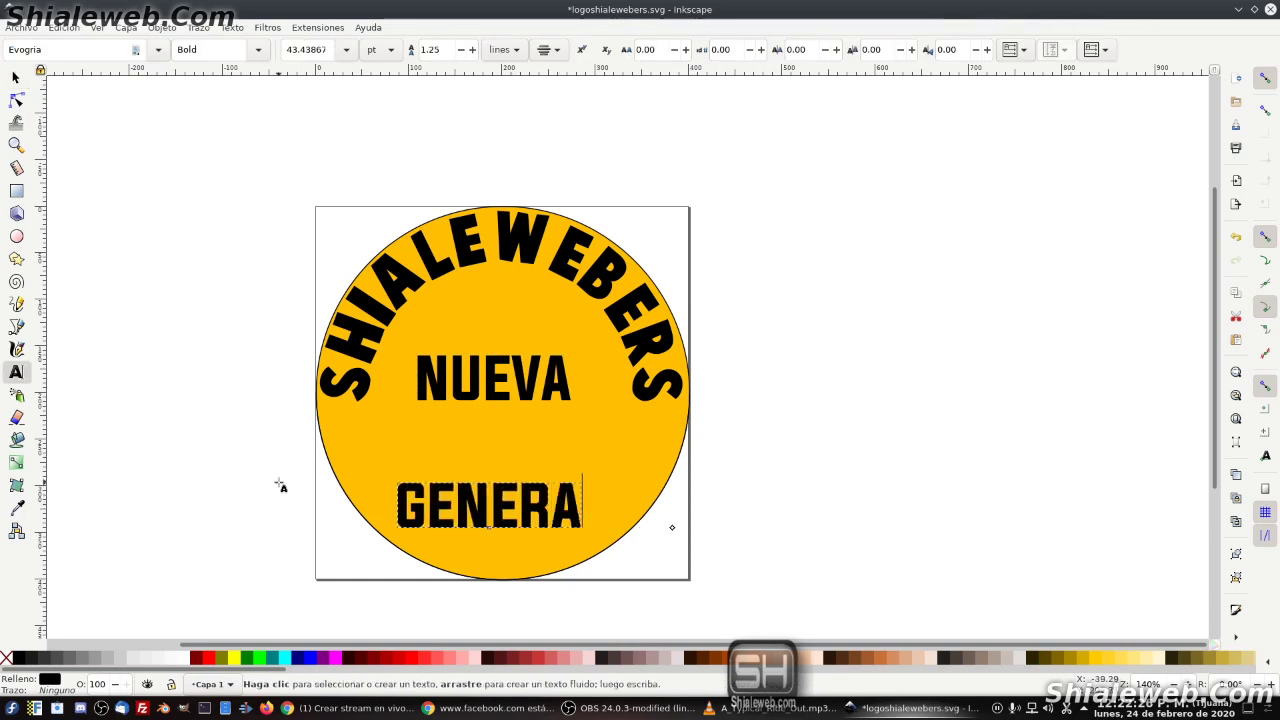
text(CION)
key(F1)
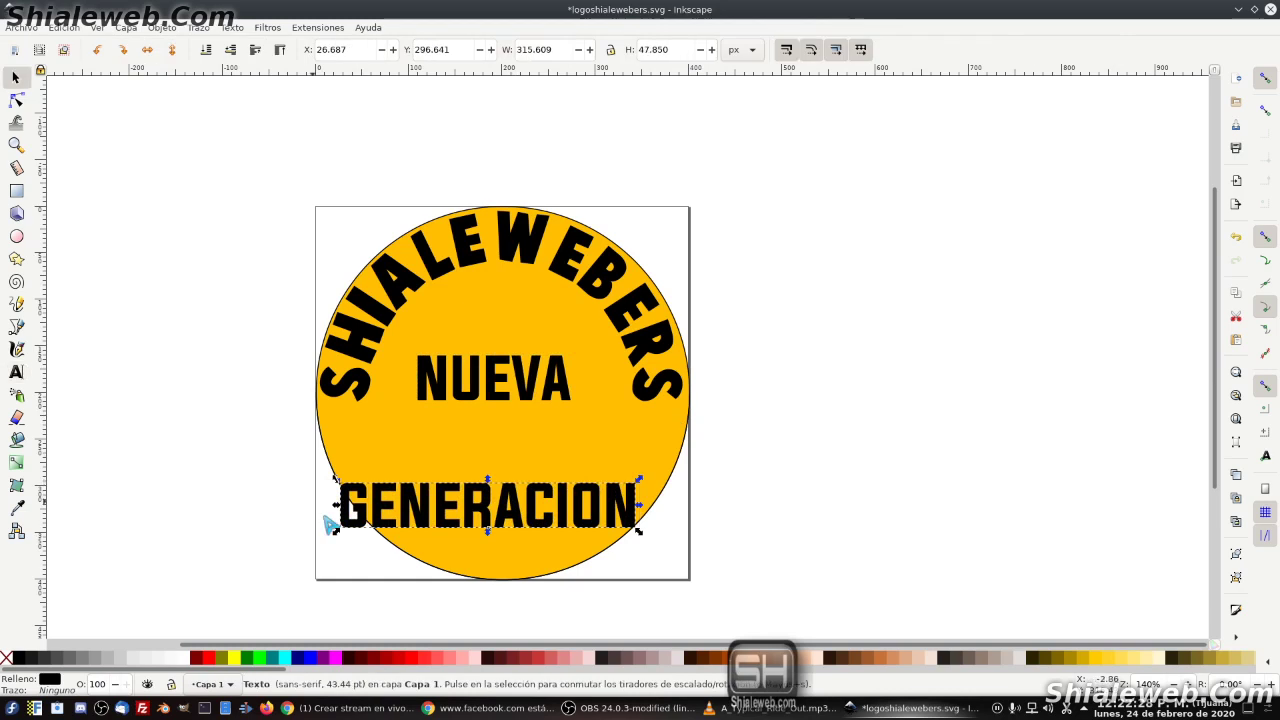
drag(555, 506, 581, 483)
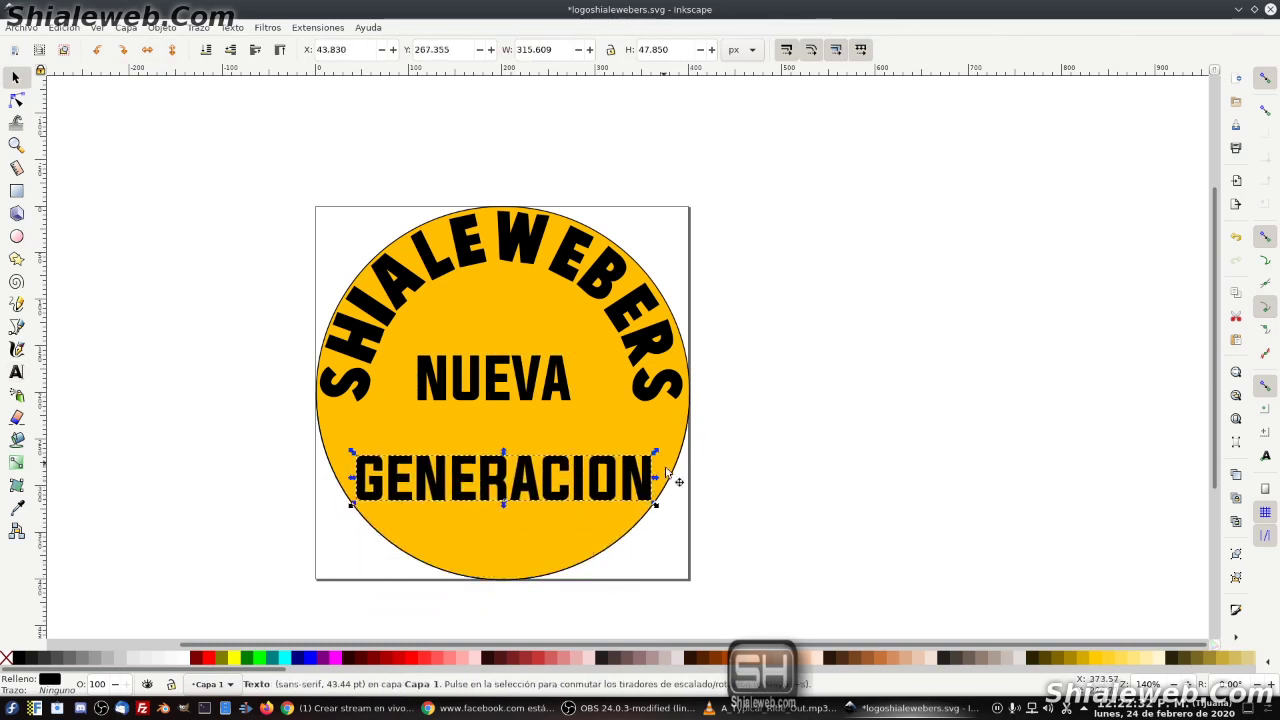
shift+click(647, 372)
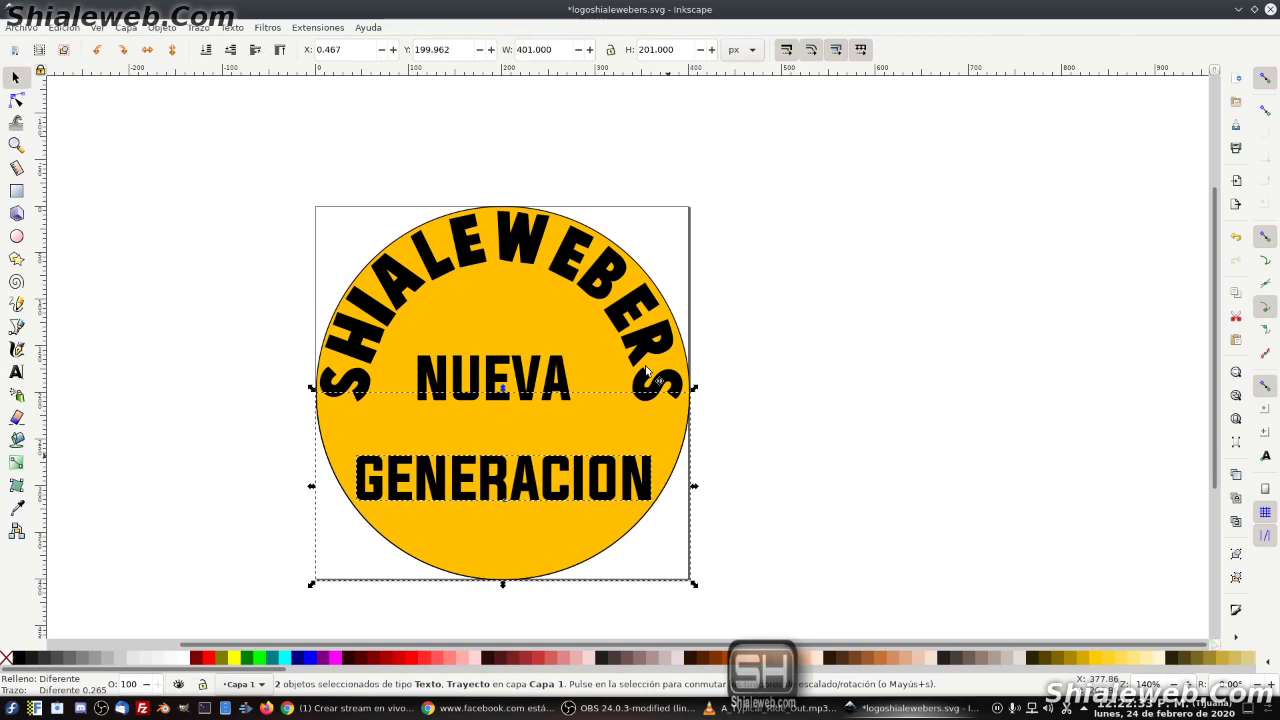
click(232, 27)
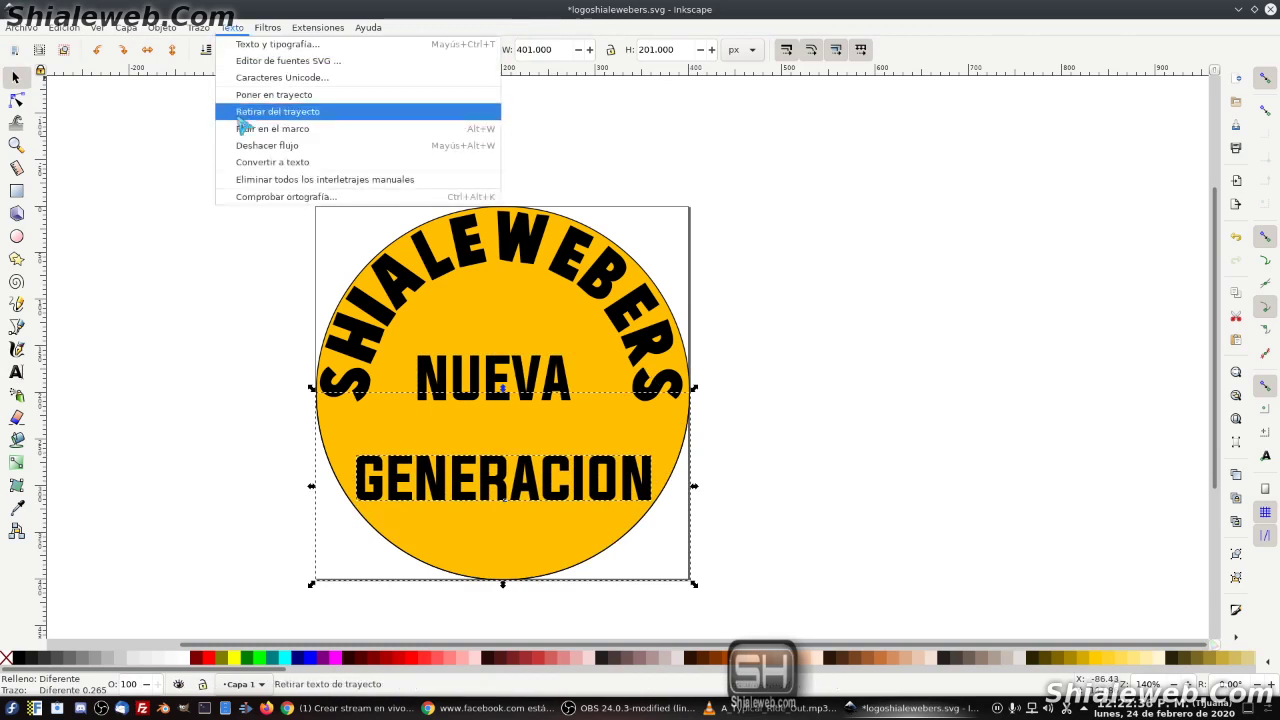
click(258, 96)
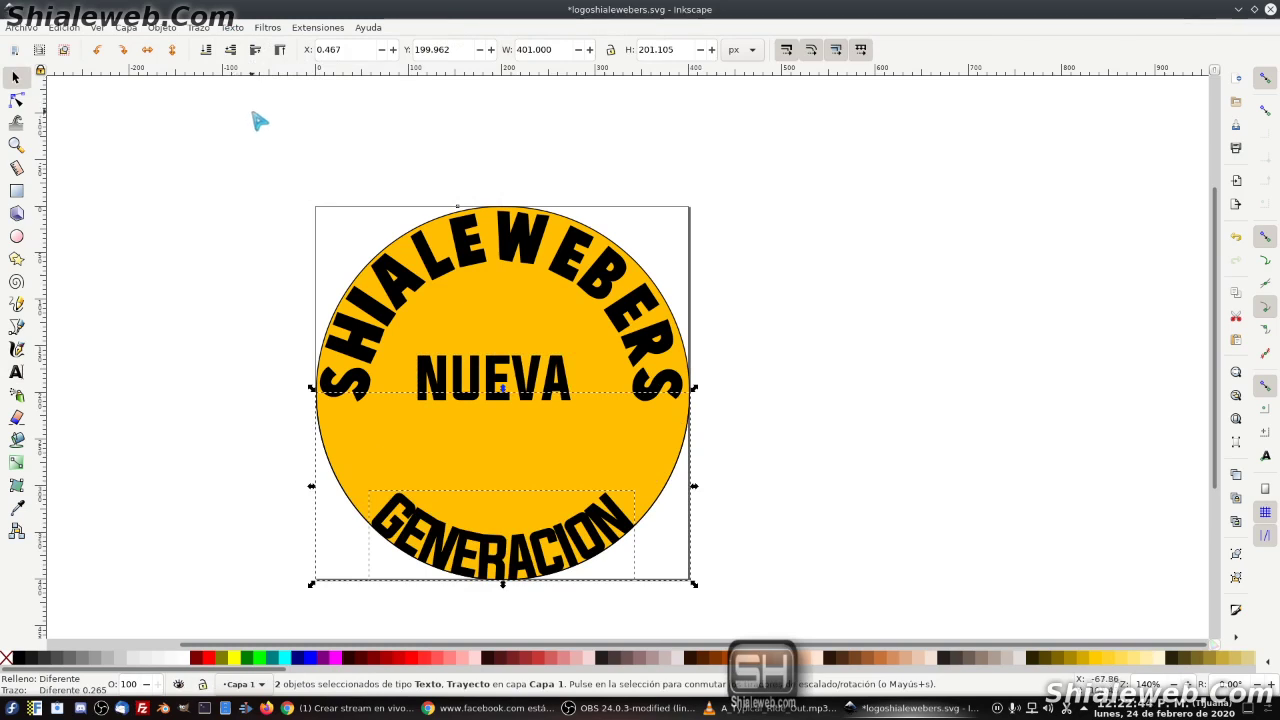
click(718, 449)
click(676, 472)
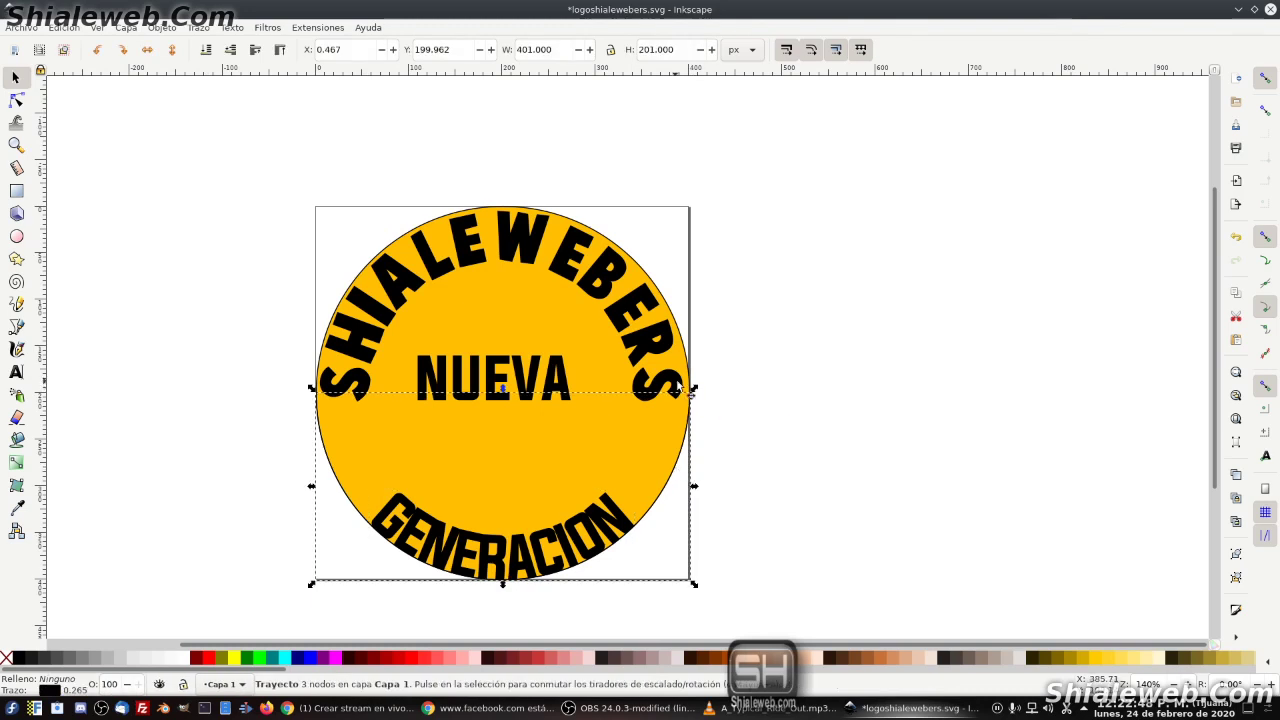
mouse_move(697, 390)
mouse_down()
mouse_move(1044, 218)
mouse_move(1038, 148)
mouse_move(878, 292)
mouse_move(928, 446)
mouse_move(955, 187)
mouse_move(963, 197)
mouse_up()
key(ctrl+z)
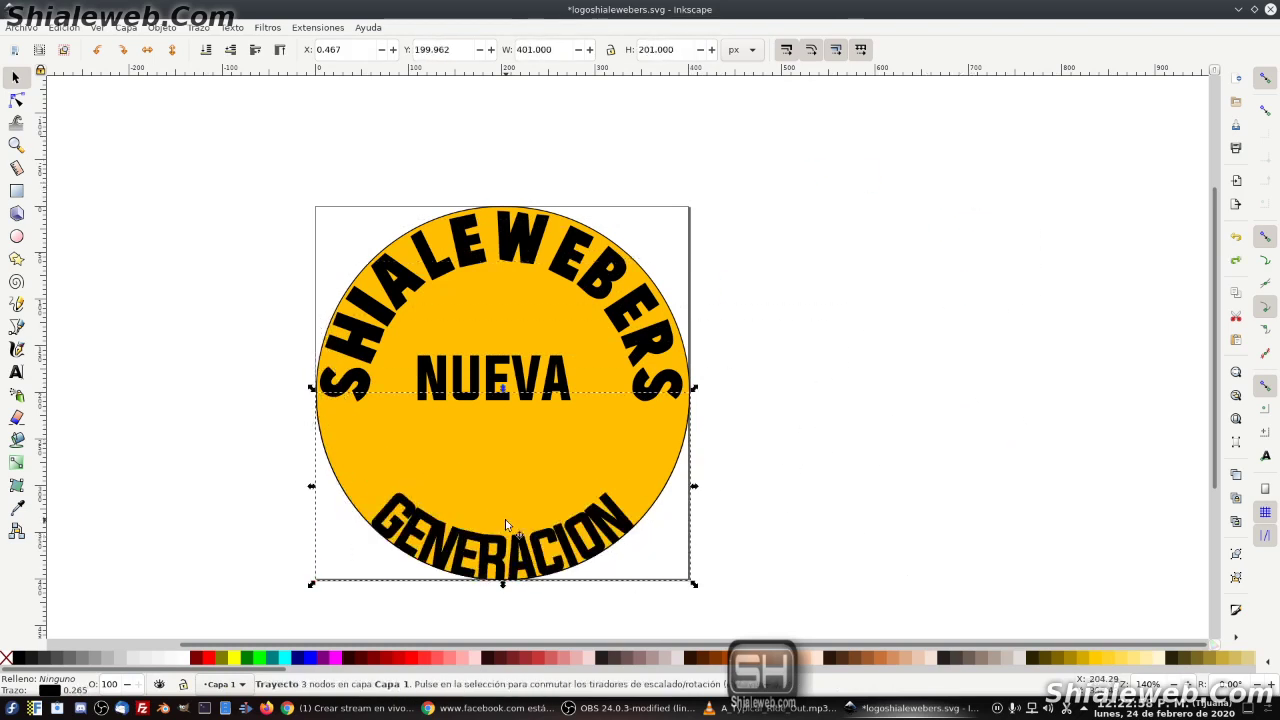
Enlarge the curved GENERACION text so it fills the circle's lower part.
click(547, 543)
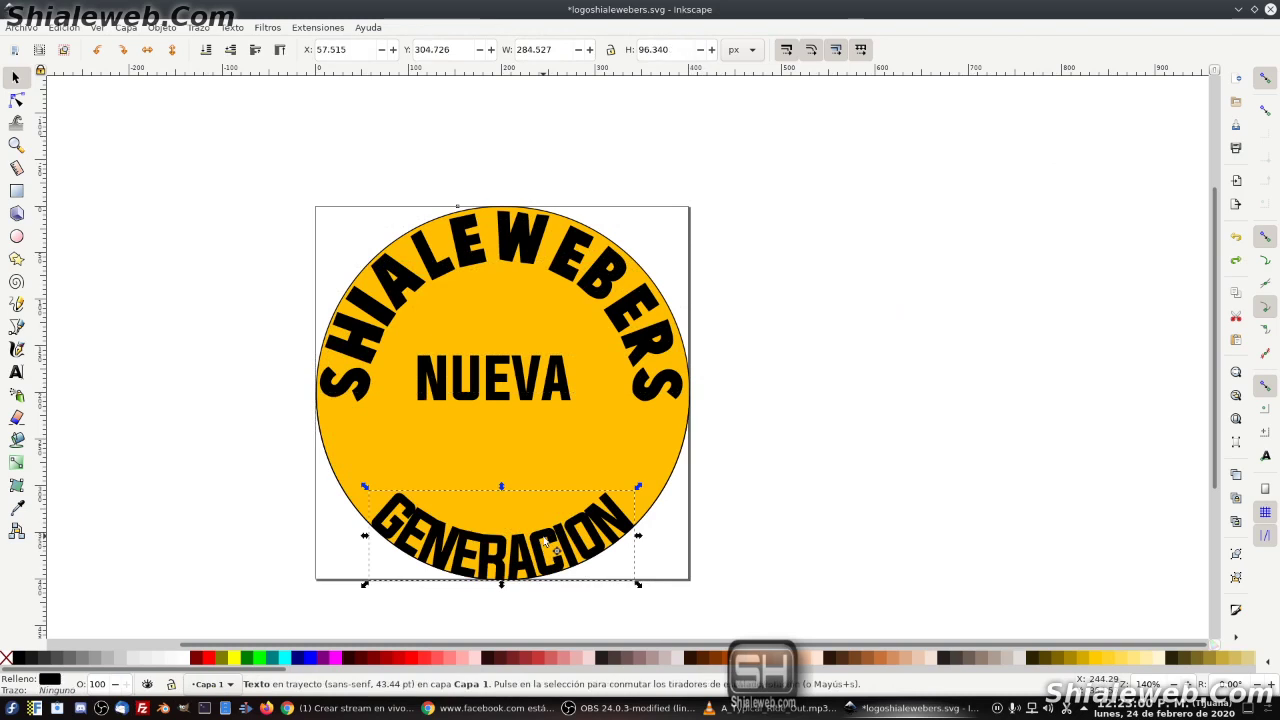
drag(638, 482, 780, 311)
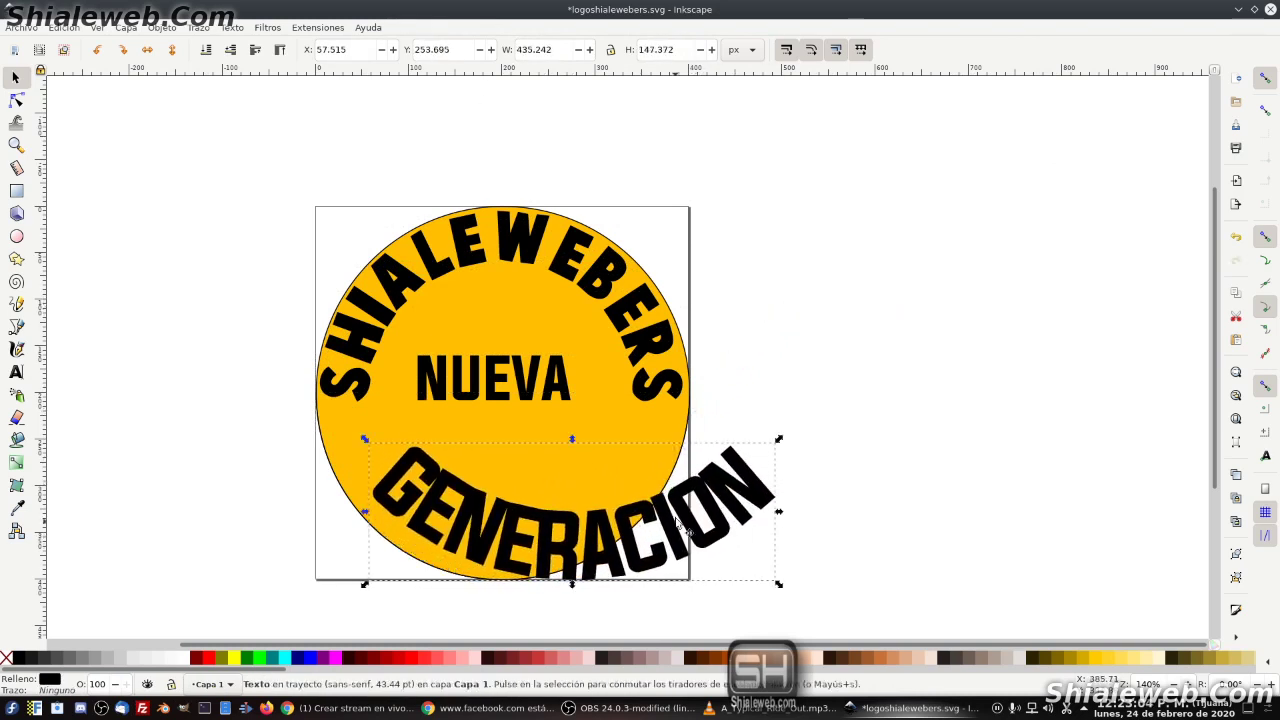
drag(679, 526, 617, 513)
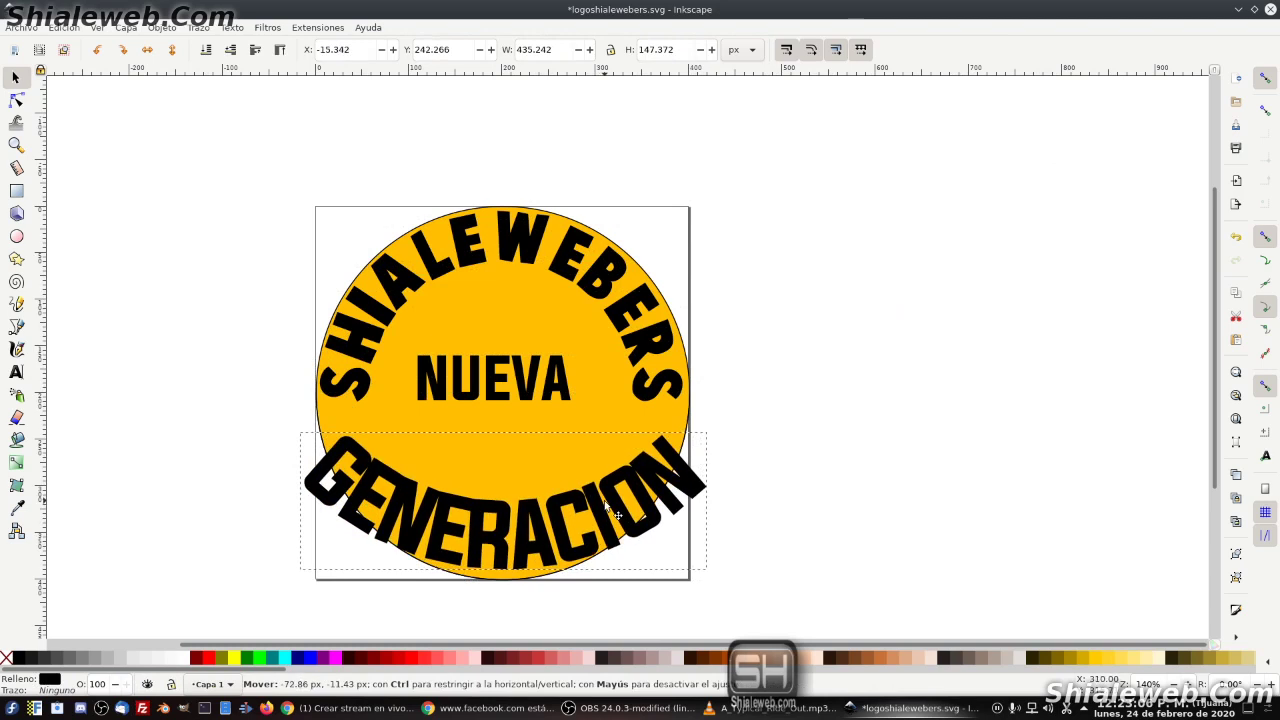
mouse_move(716, 432)
mouse_down()
mouse_move(628, 465)
mouse_move(662, 480)
mouse_move(639, 464)
mouse_move(648, 452)
mouse_up()
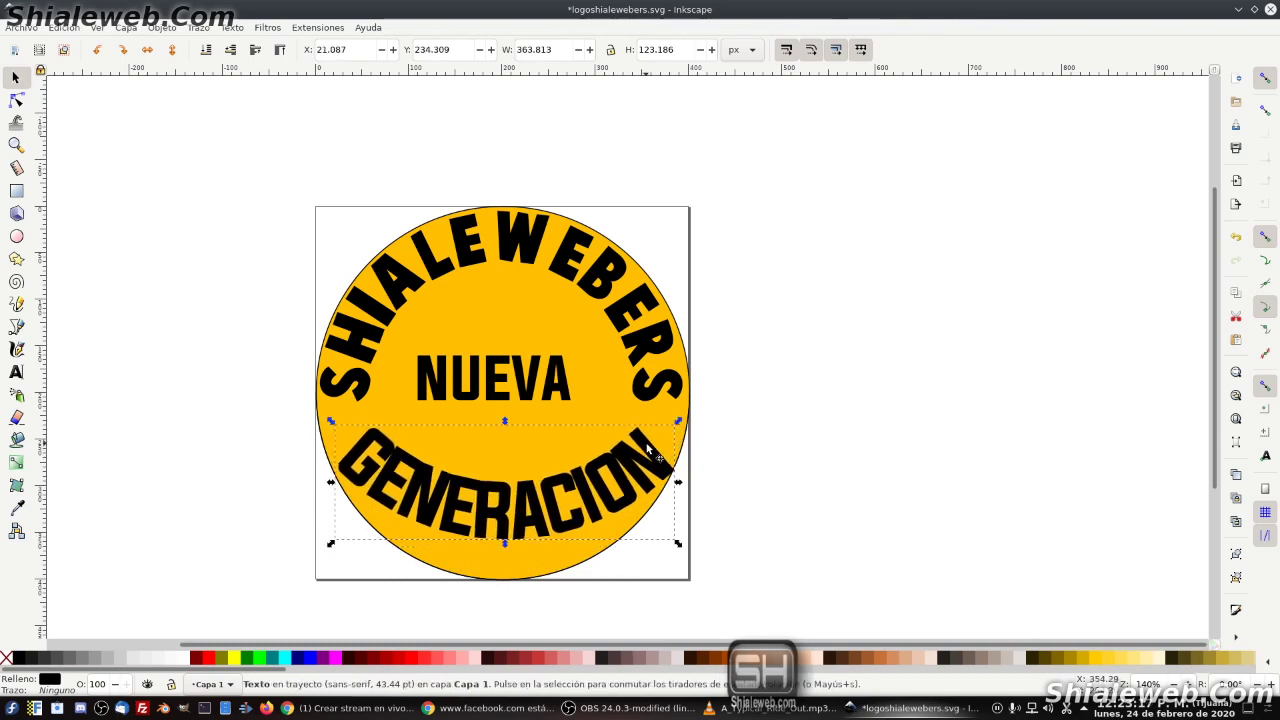
Resize NUEVA to 223.654 × 65.302 px and place it centred just above GENERACION.
click(458, 372)
drag(578, 352, 700, 246)
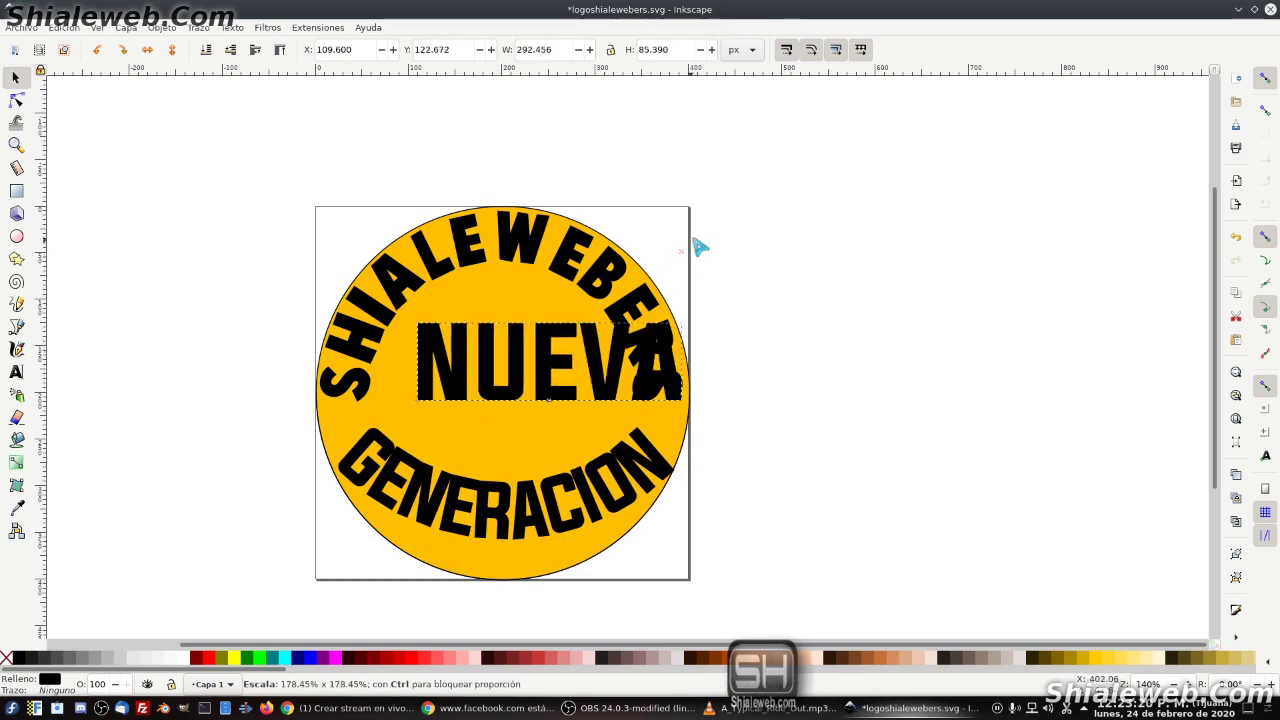
drag(630, 347, 553, 403)
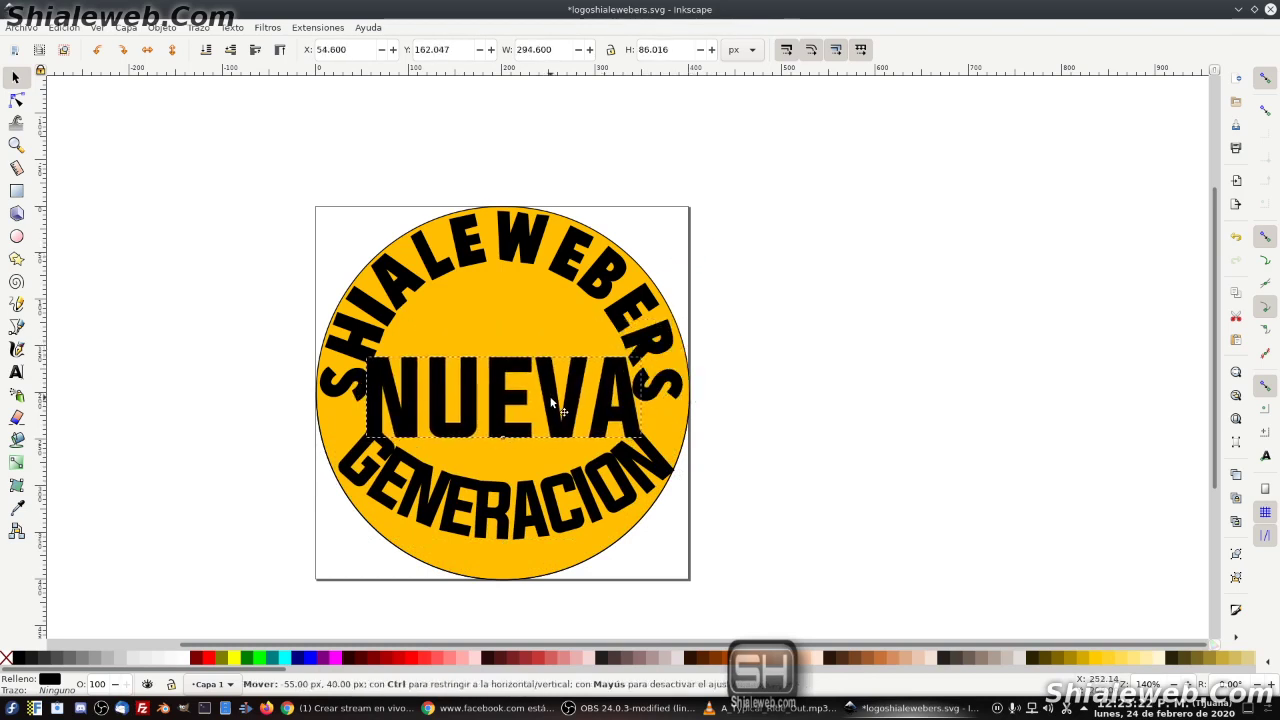
drag(366, 440, 430, 422)
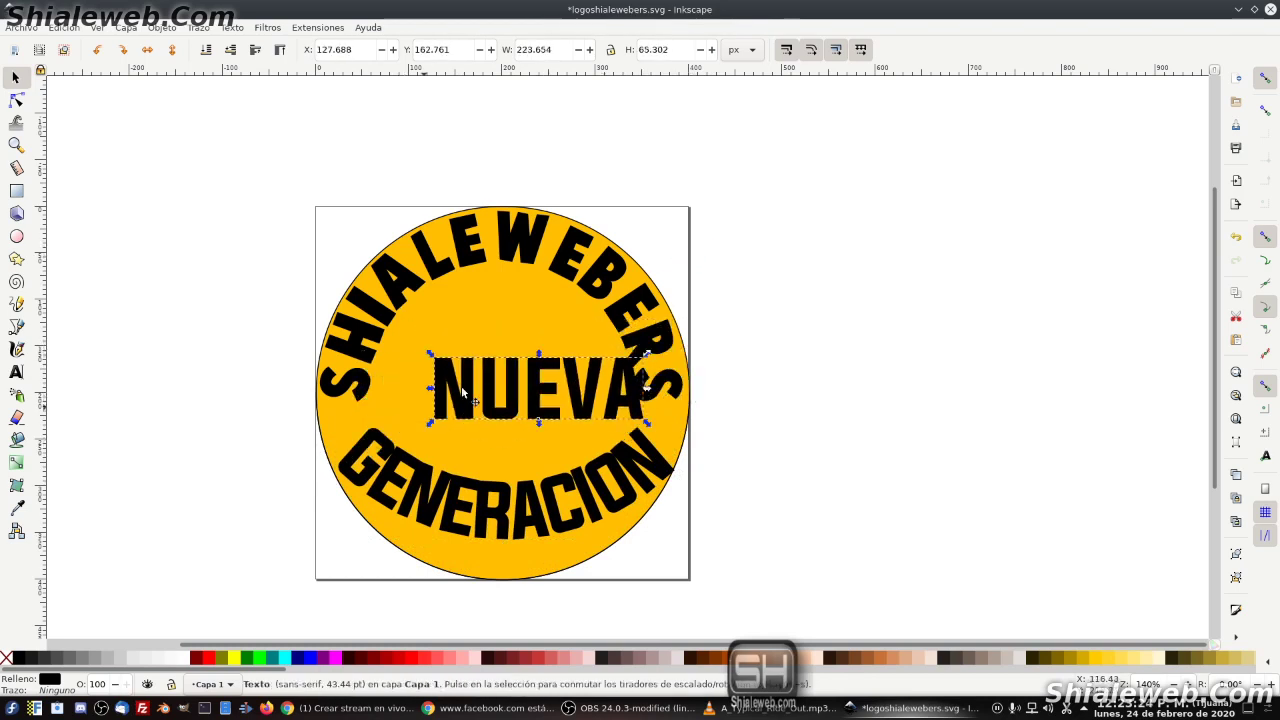
drag(517, 388, 479, 421)
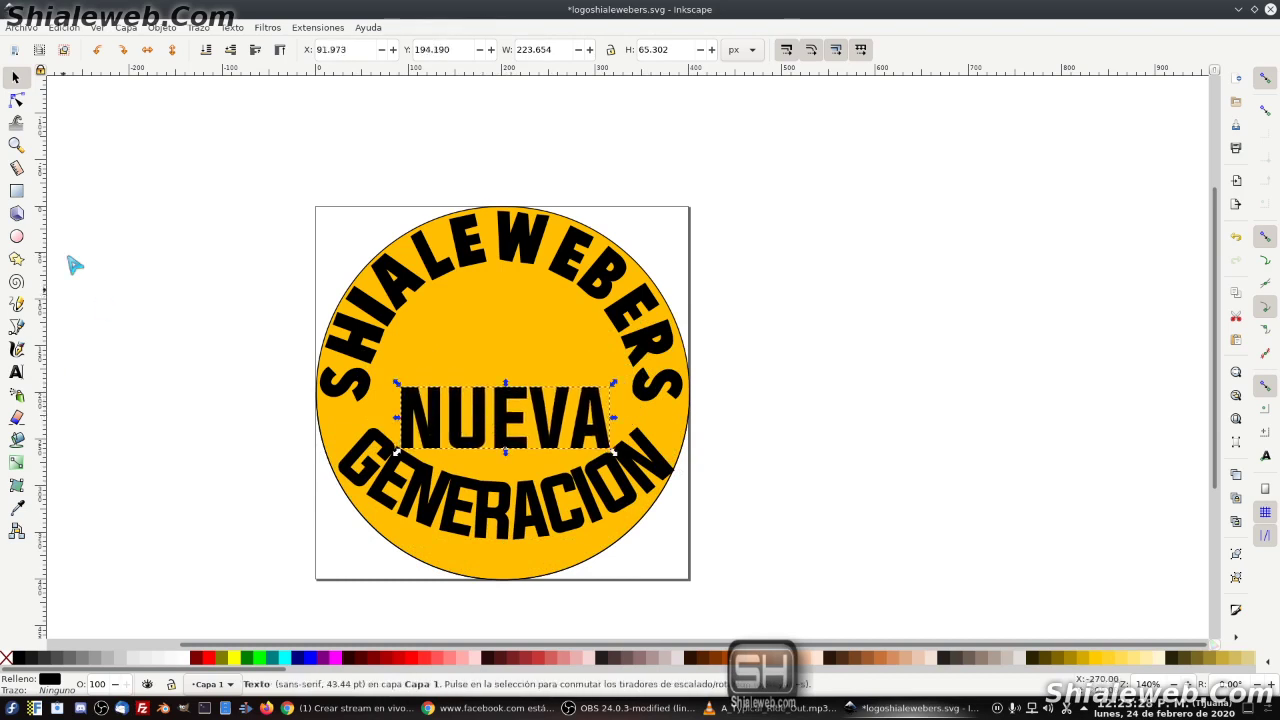
click(16, 238)
Draw a tall white oval eye with a round black pupil inside it.
drag(433, 281, 488, 368)
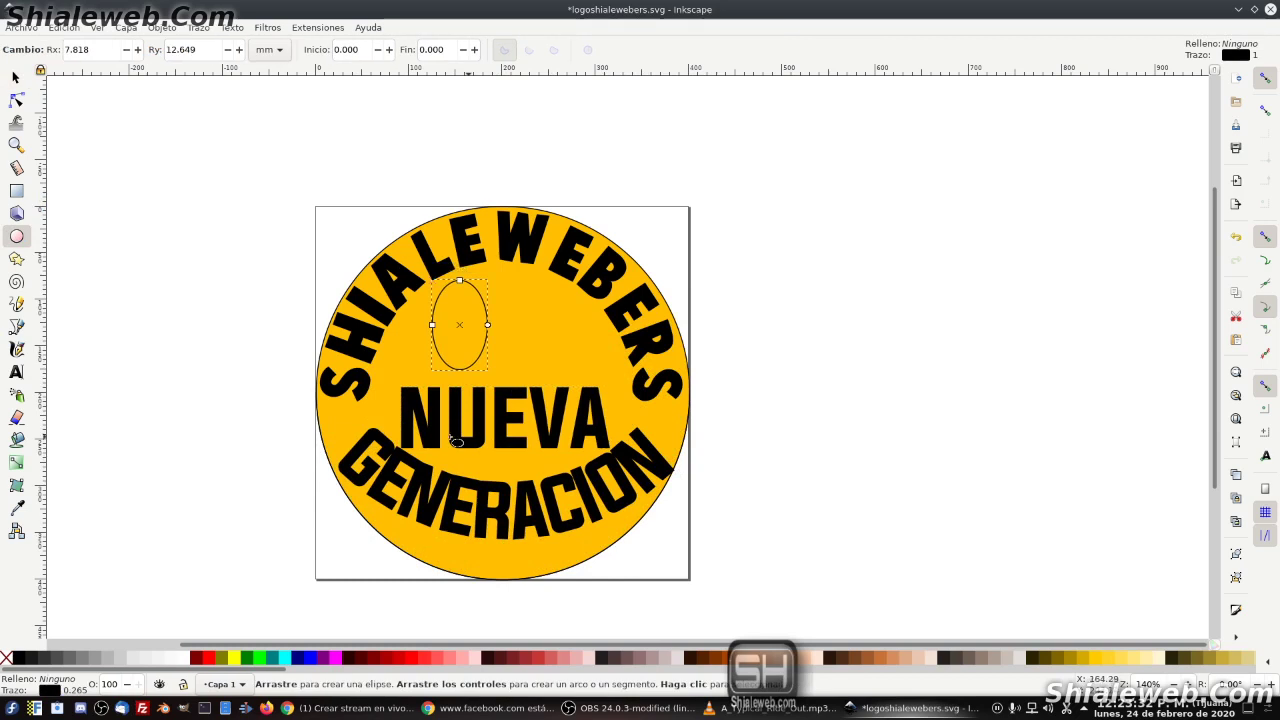
click(187, 659)
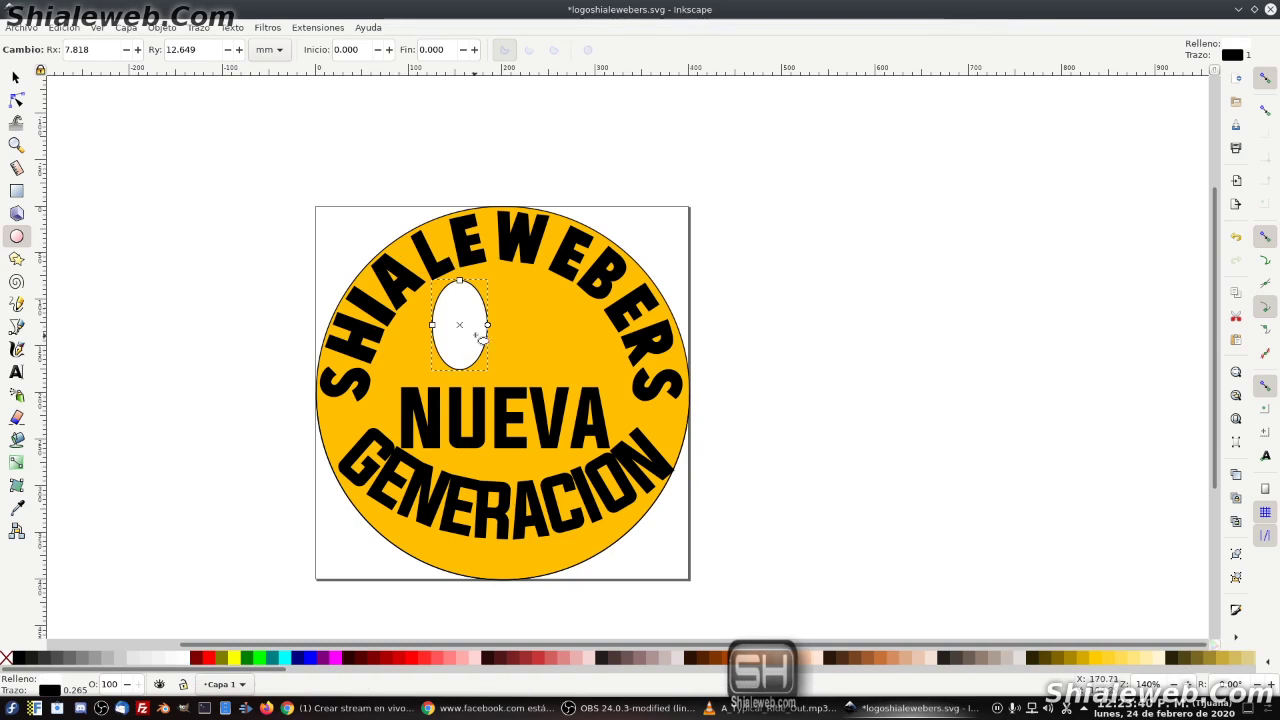
key(s)
drag(489, 374, 467, 334)
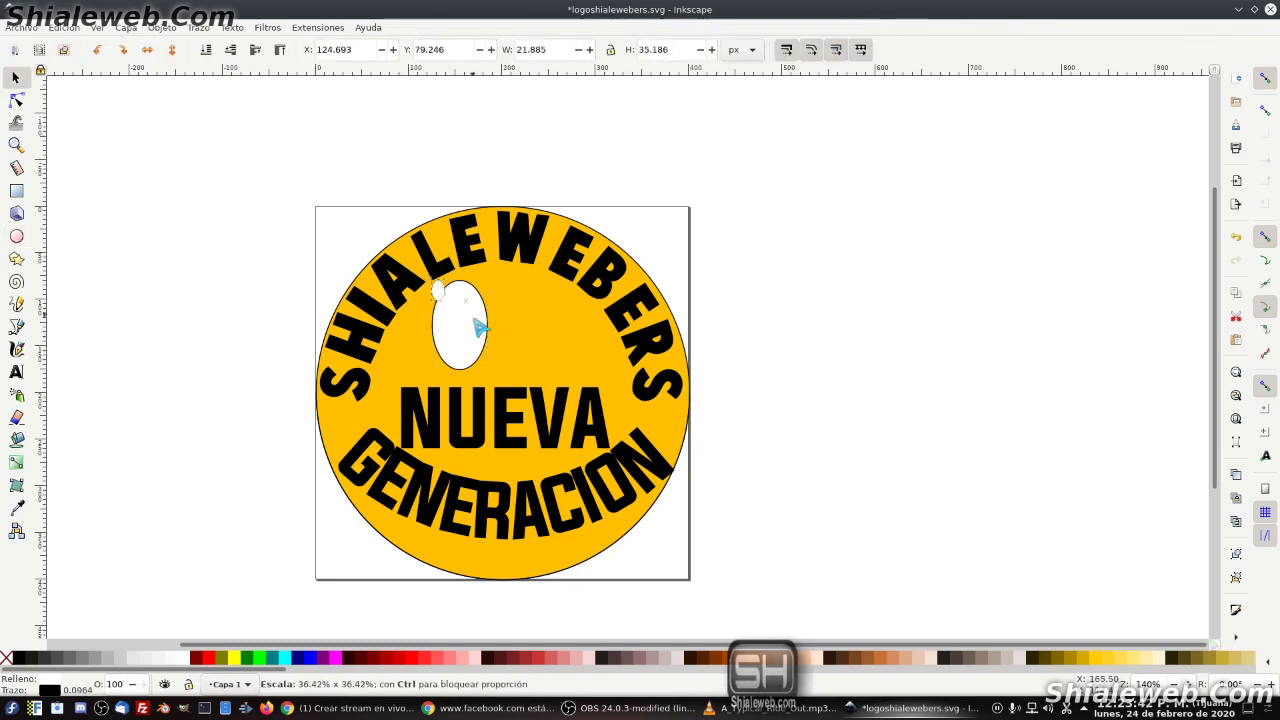
scroll(550, 325, up, 2)
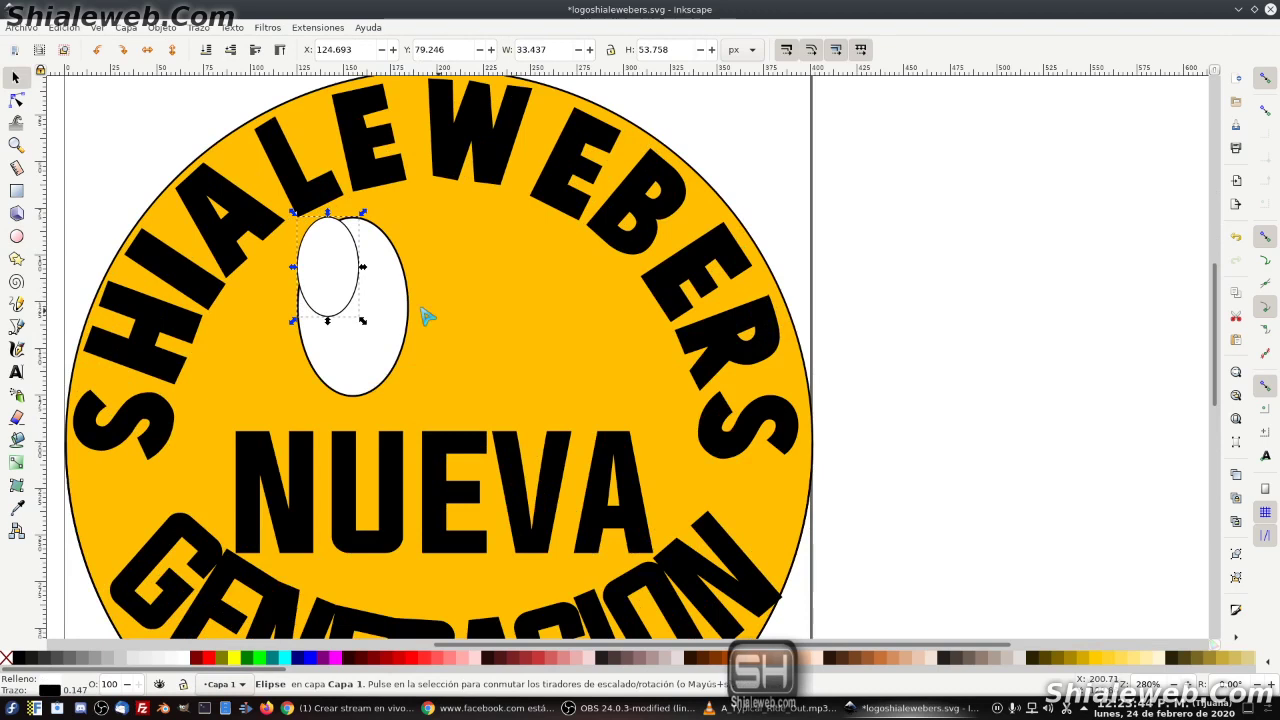
mouse_move(368, 330)
mouse_down()
mouse_move(383, 287)
mouse_move(362, 282)
mouse_move(373, 322)
mouse_move(371, 308)
mouse_up()
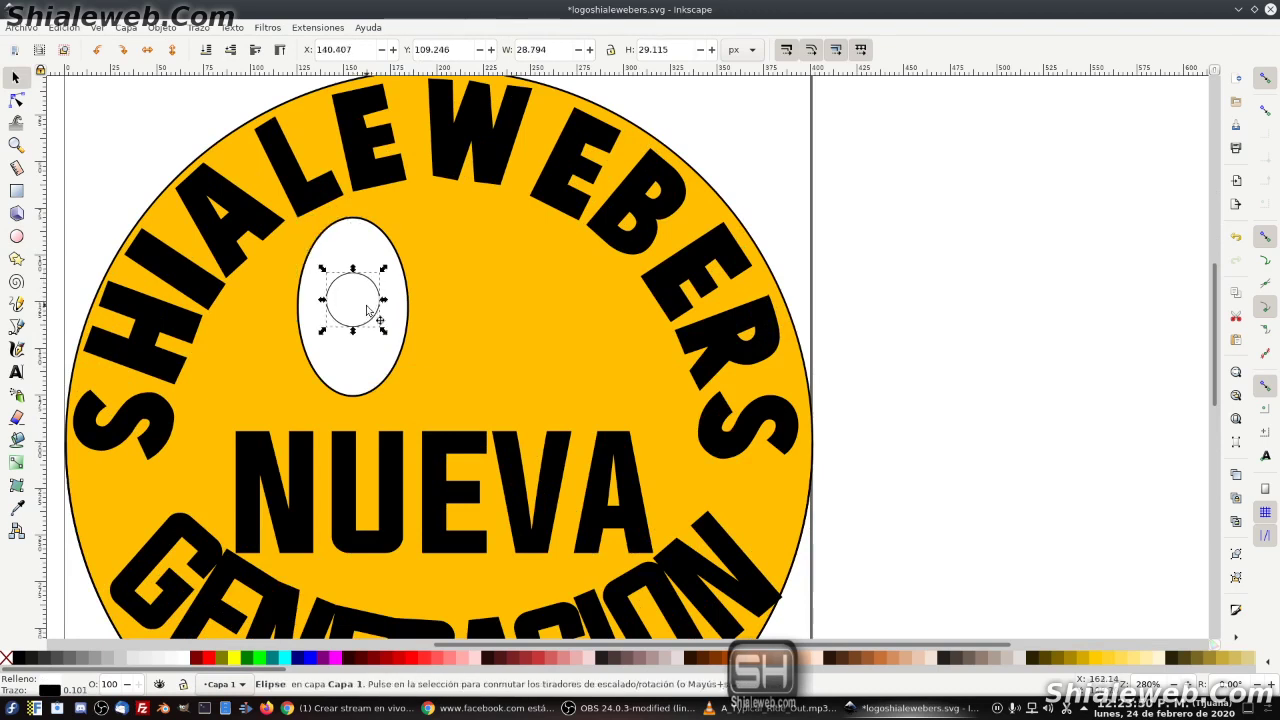
click(18, 660)
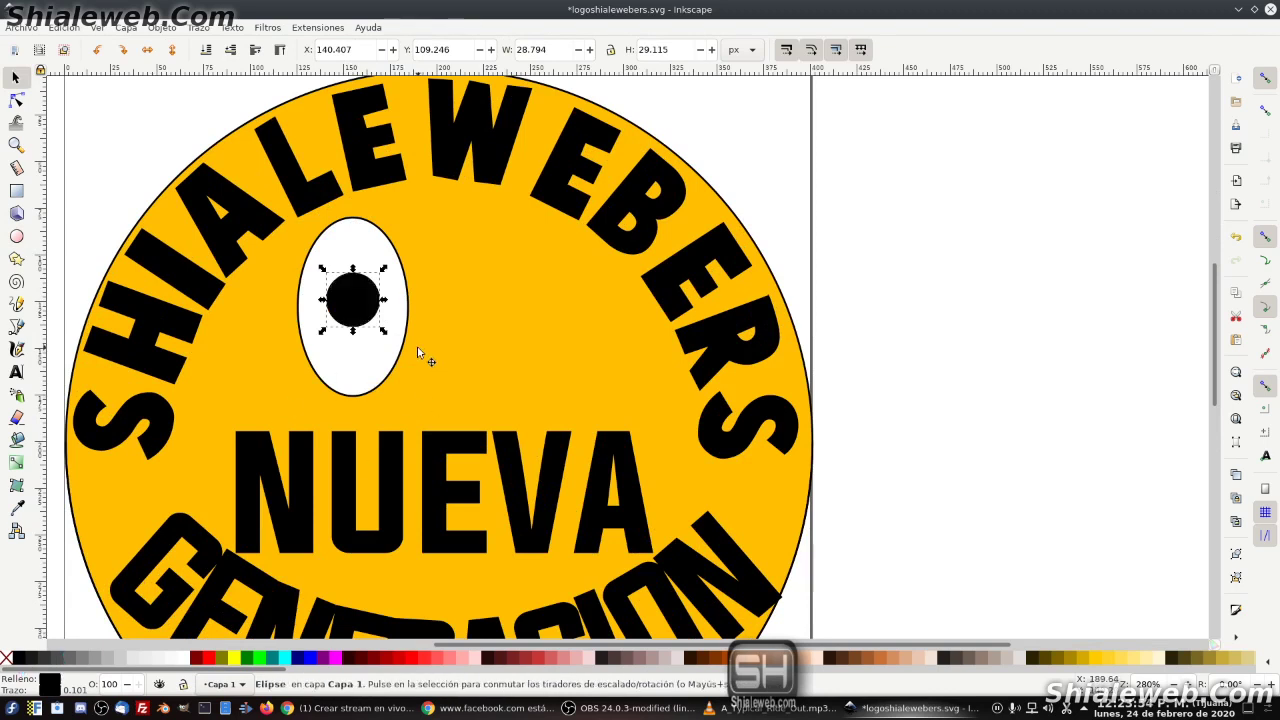
Add two tiny white highlights at the pupil's upper-left and adjust the pupil's position.
drag(384, 331, 375, 309)
click(338, 285)
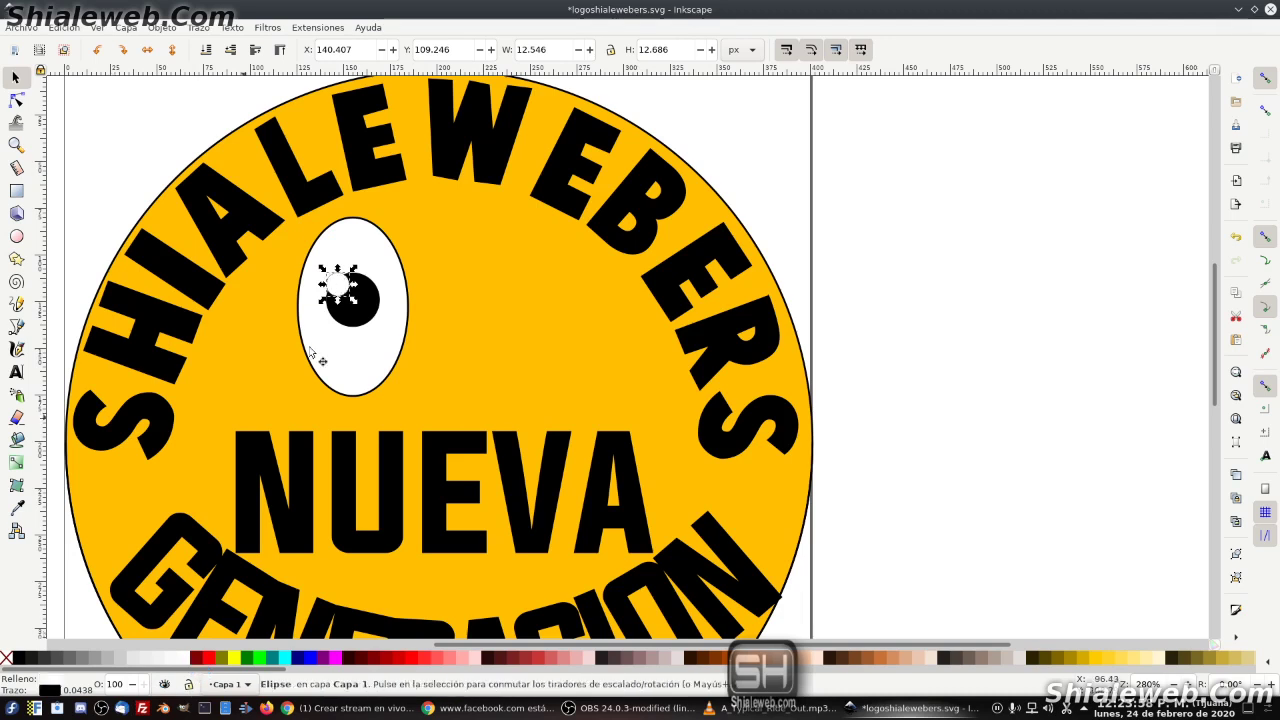
scroll(342, 289, up, 3)
mouse_move(334, 285)
mouse_down()
mouse_move(346, 308)
mouse_move(356, 300)
mouse_move(336, 280)
mouse_move(315, 305)
mouse_move(336, 330)
mouse_move(346, 317)
mouse_up()
key(ctrl+d)
key(ctrl+d)
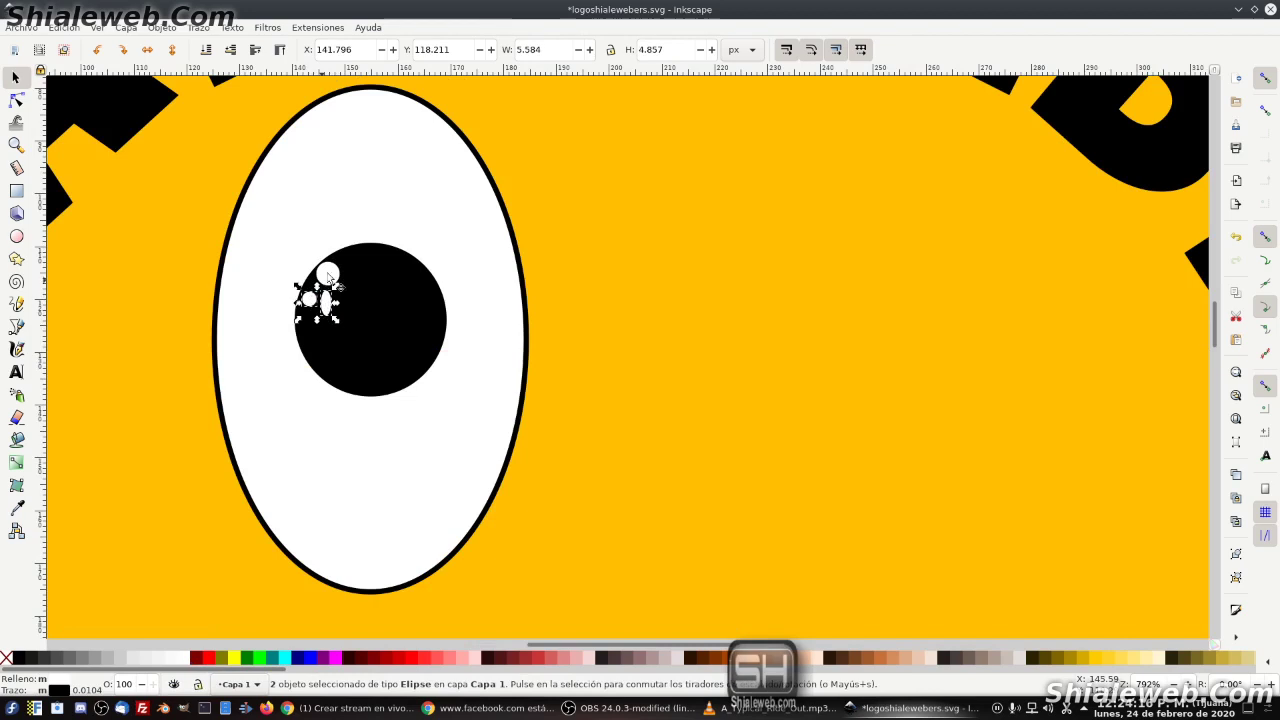
click(369, 291)
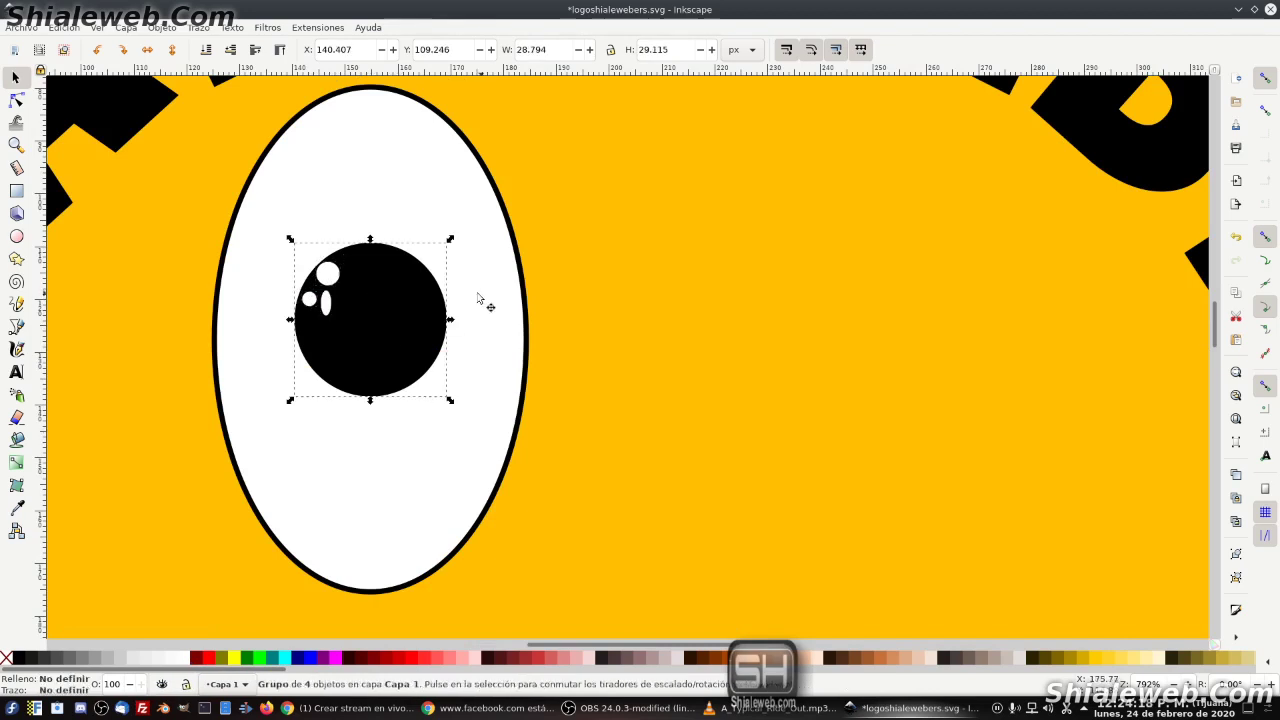
drag(376, 341, 391, 346)
ctrl+scroll(490, 340, down, 2)
ctrl+scroll(497, 353, down, 1)
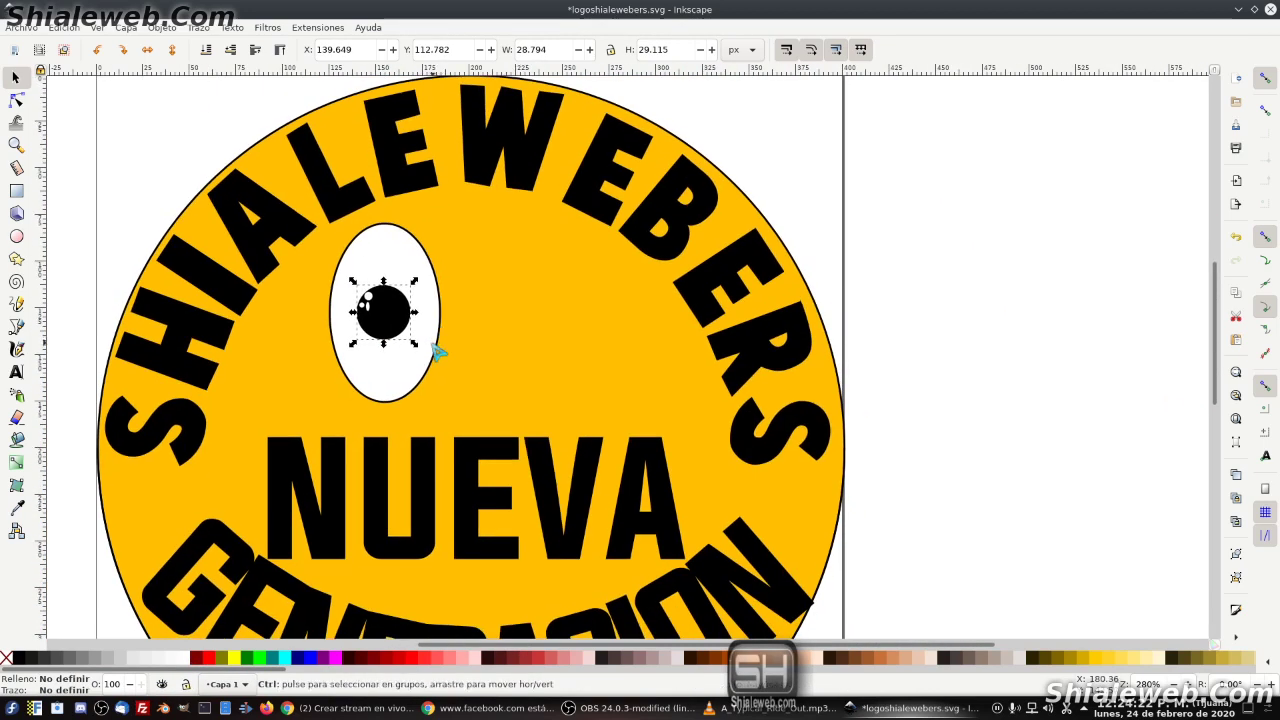
Duplicate the eye and slide the copy out to the right as a second eye.
click(388, 318)
key(ctrl+d)
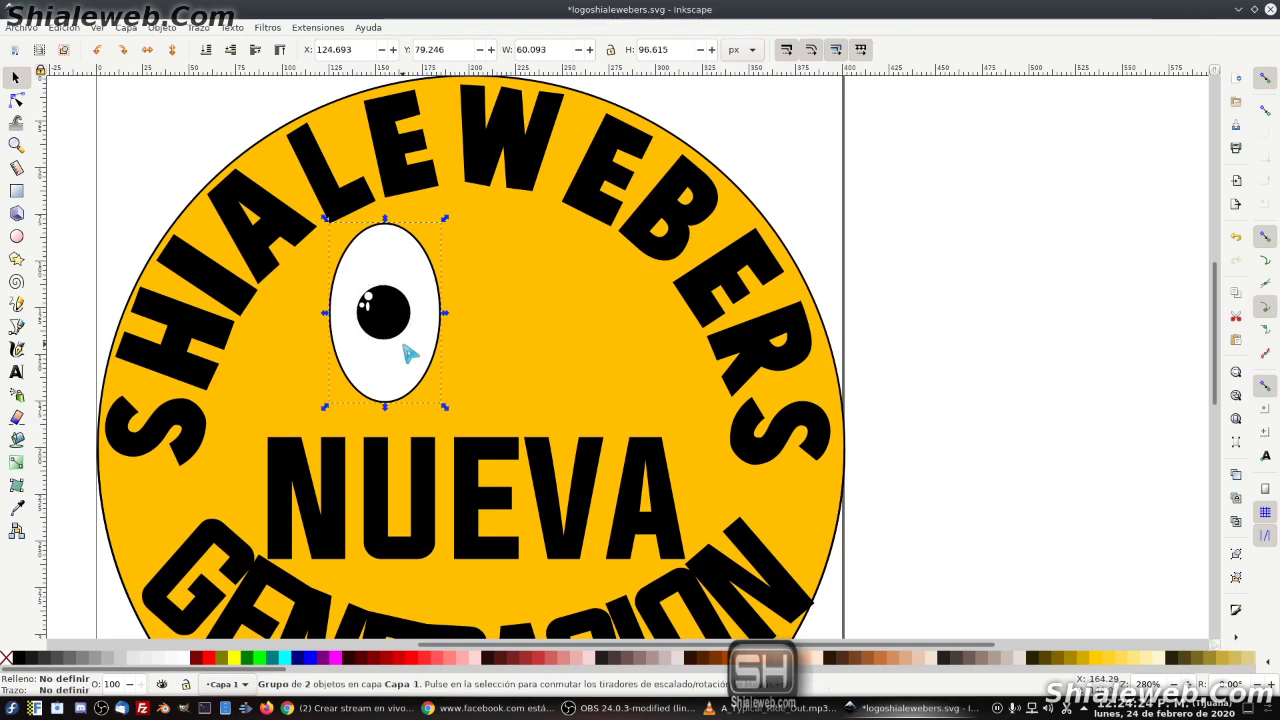
mouse_move(405, 340)
mouse_down()
mouse_move(593, 333)
mouse_move(551, 344)
mouse_up()
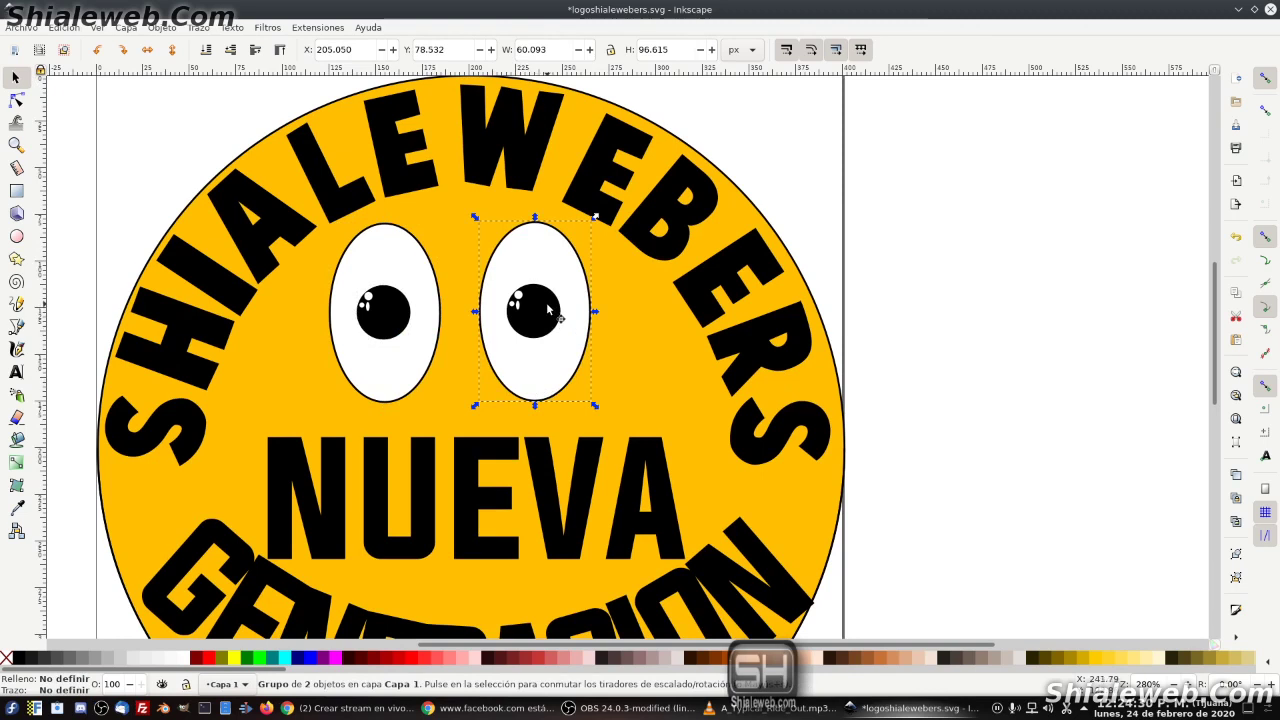
drag(547, 310, 400, 310)
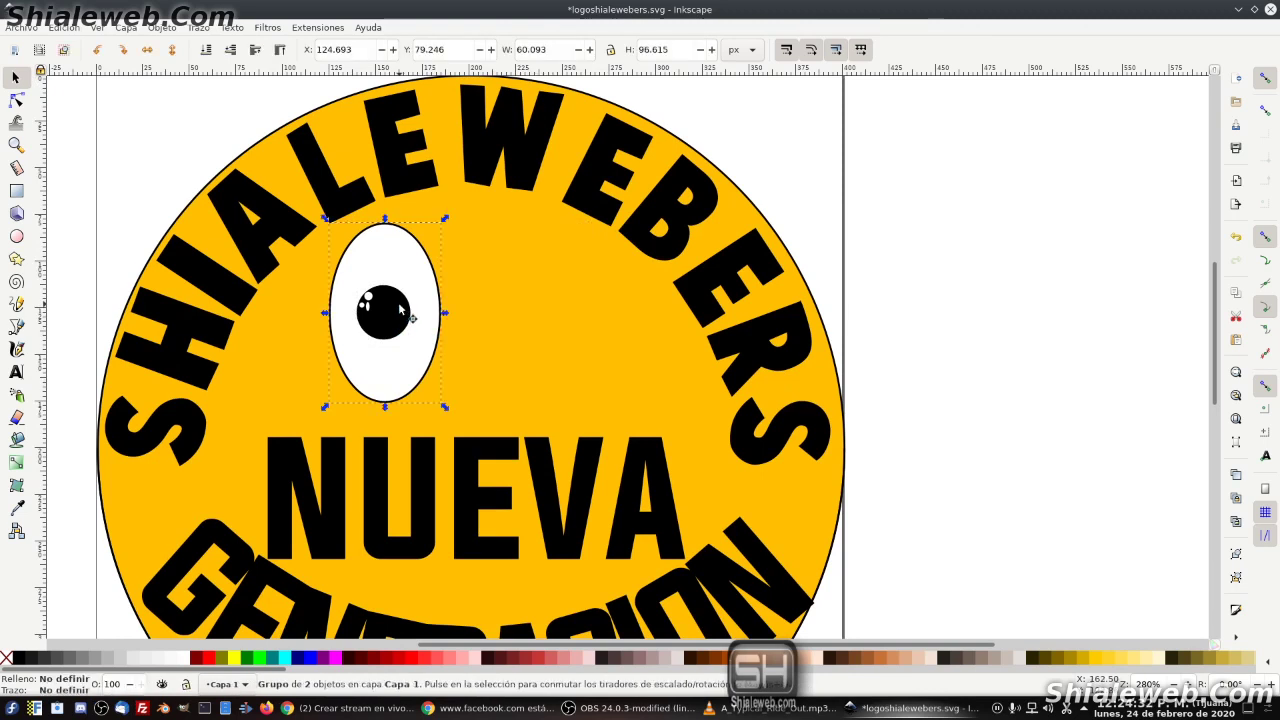
click(400, 310)
drag(385, 313, 385, 403)
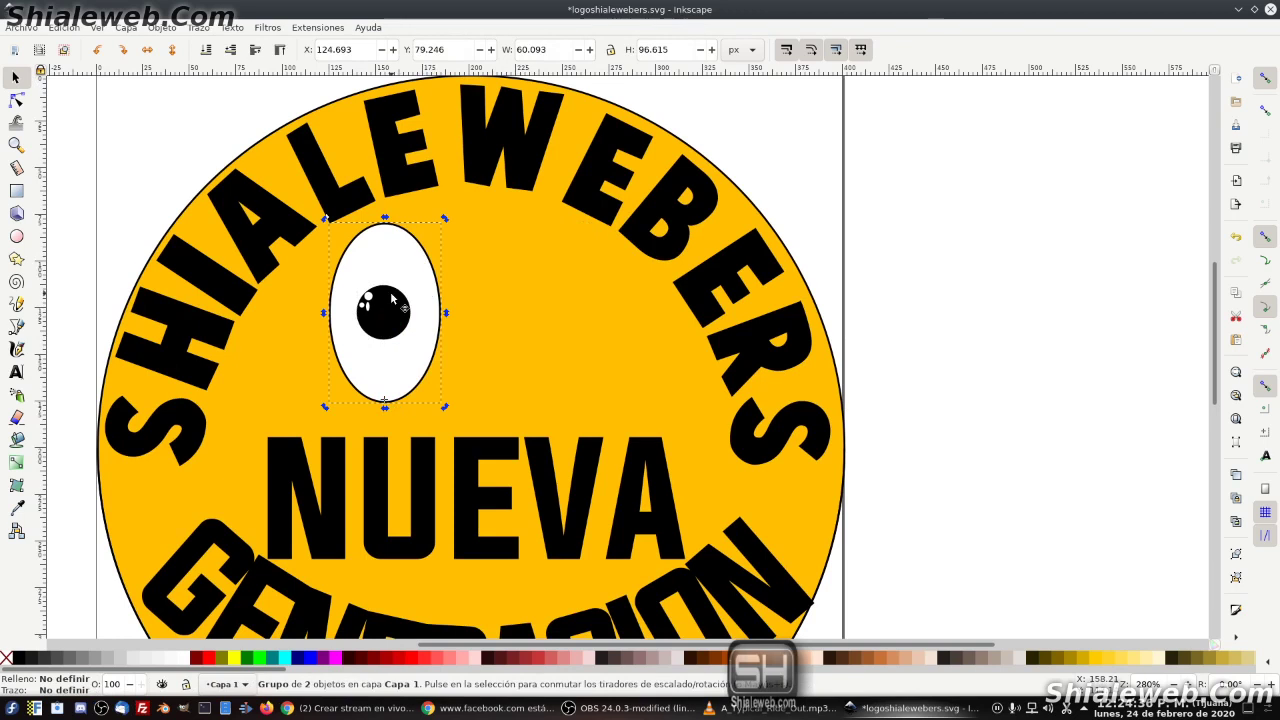
mouse_move(410, 328)
mouse_down()
mouse_move(533, 335)
mouse_move(540, 324)
mouse_up()
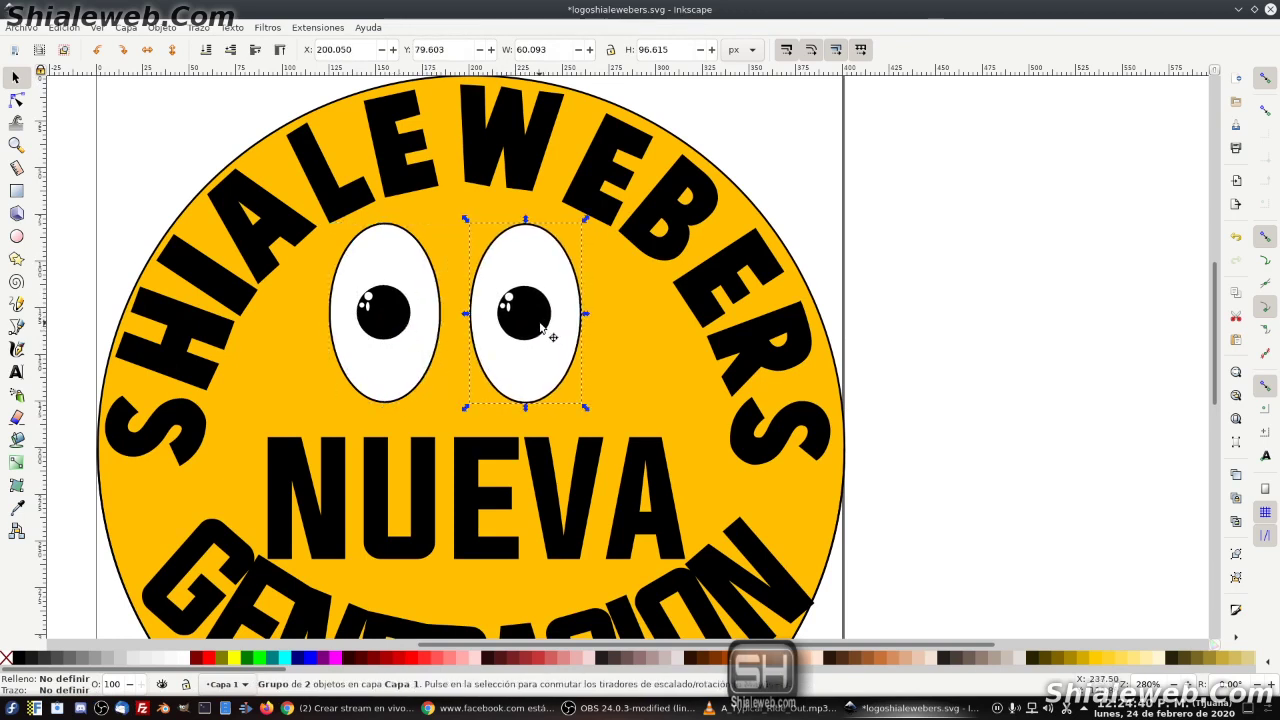
Tilt the right eye clockwise and the left eye the opposite way, nudging them closer.
click(583, 218)
drag(583, 218, 628, 262)
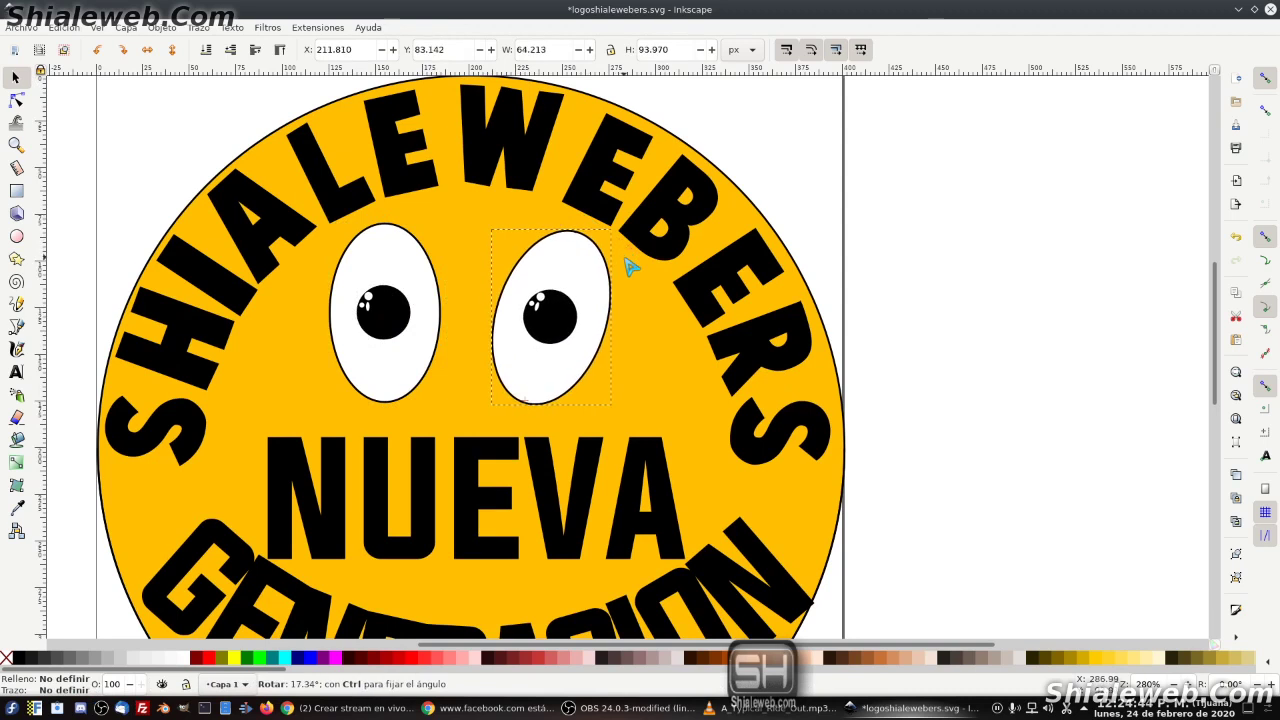
click(364, 243)
click(338, 243)
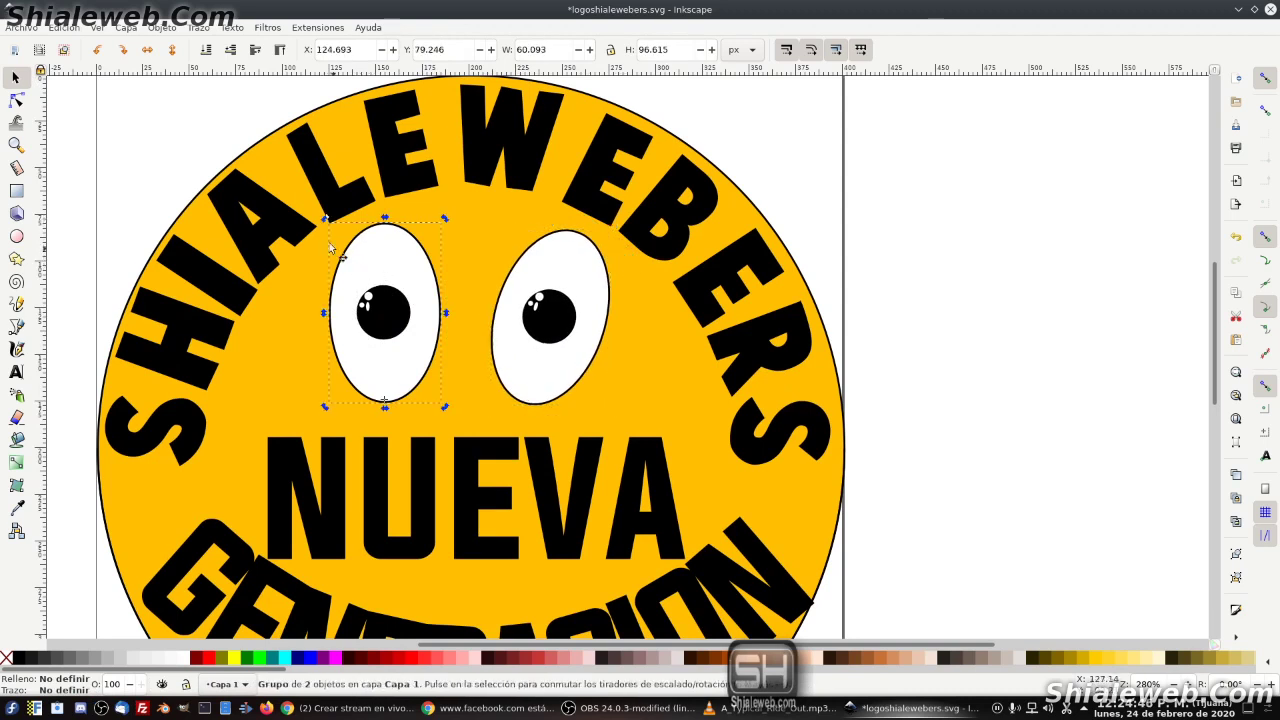
drag(326, 218, 296, 242)
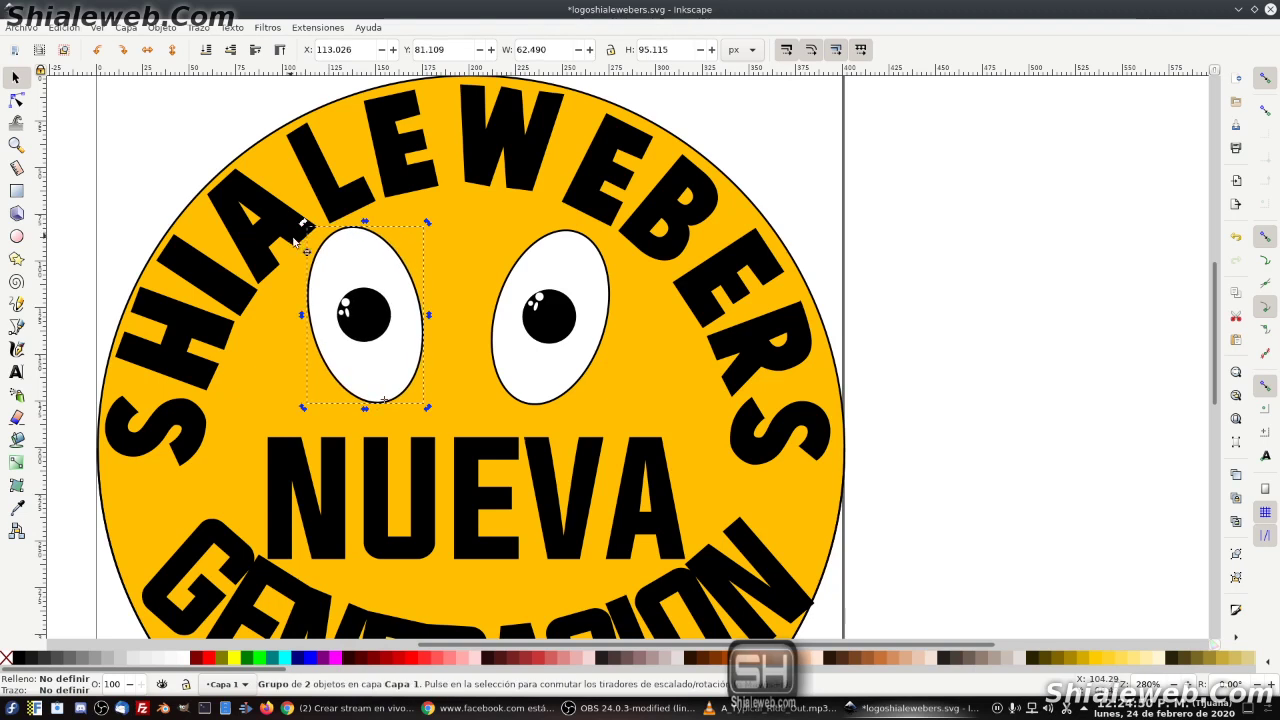
key(Right)
key(Right)
key(Right)
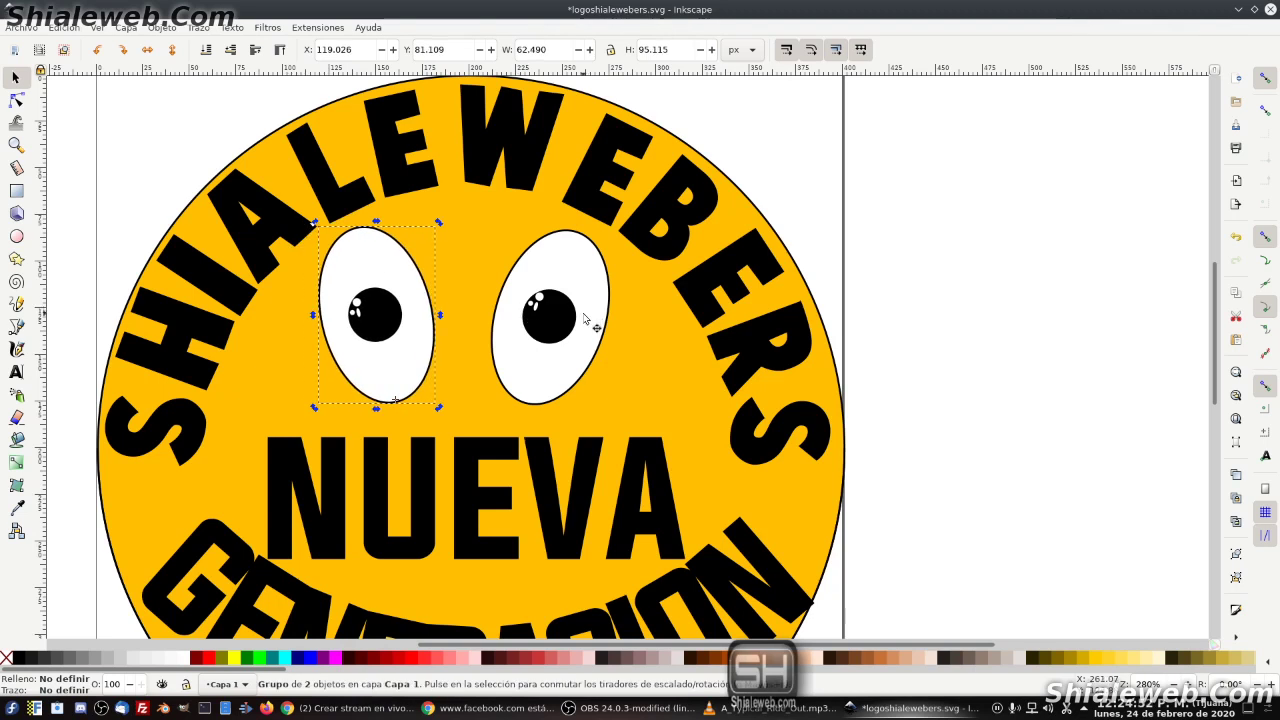
click(588, 304)
key(Left)
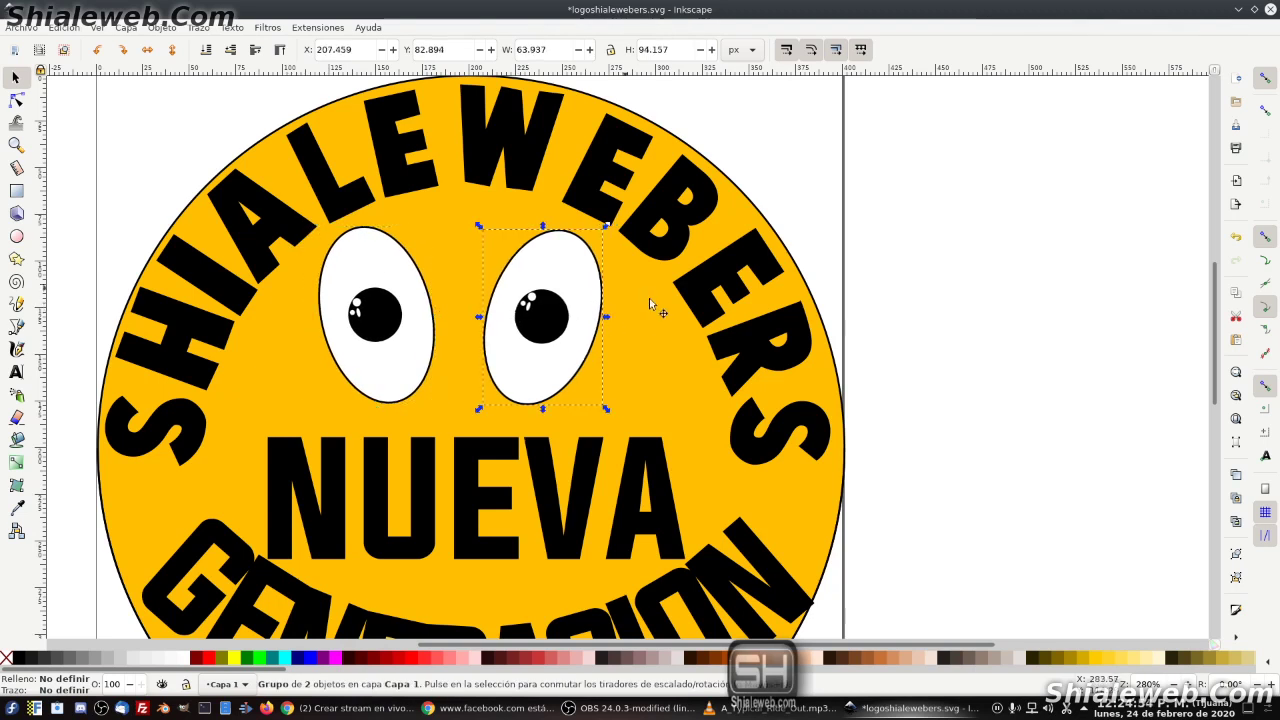
ctrl+scroll(649, 298, down, 2)
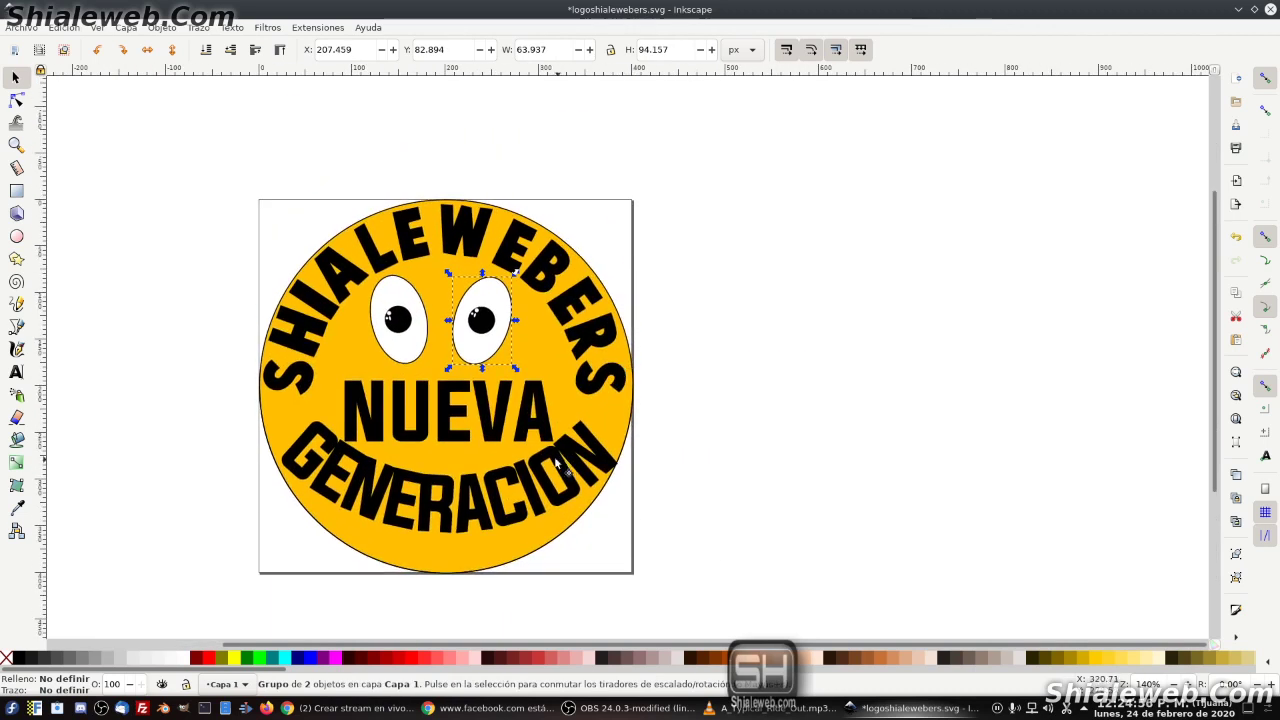
Nudge NUEVA up one step and bring a copy of the 401 × 401 px amber circle to the top.
click(480, 420)
key(Up)
key(Up)
key(Up)
key(Up)
key(Up)
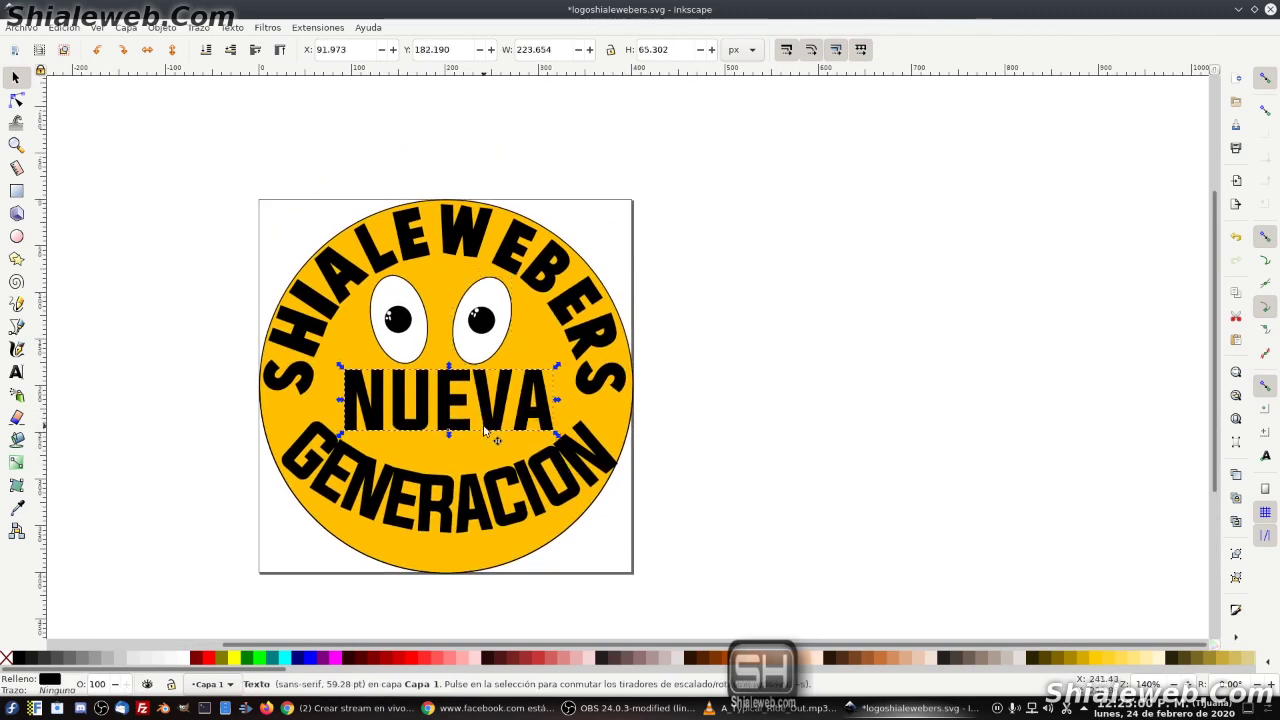
ctrl+scroll(530, 455, up, 1)
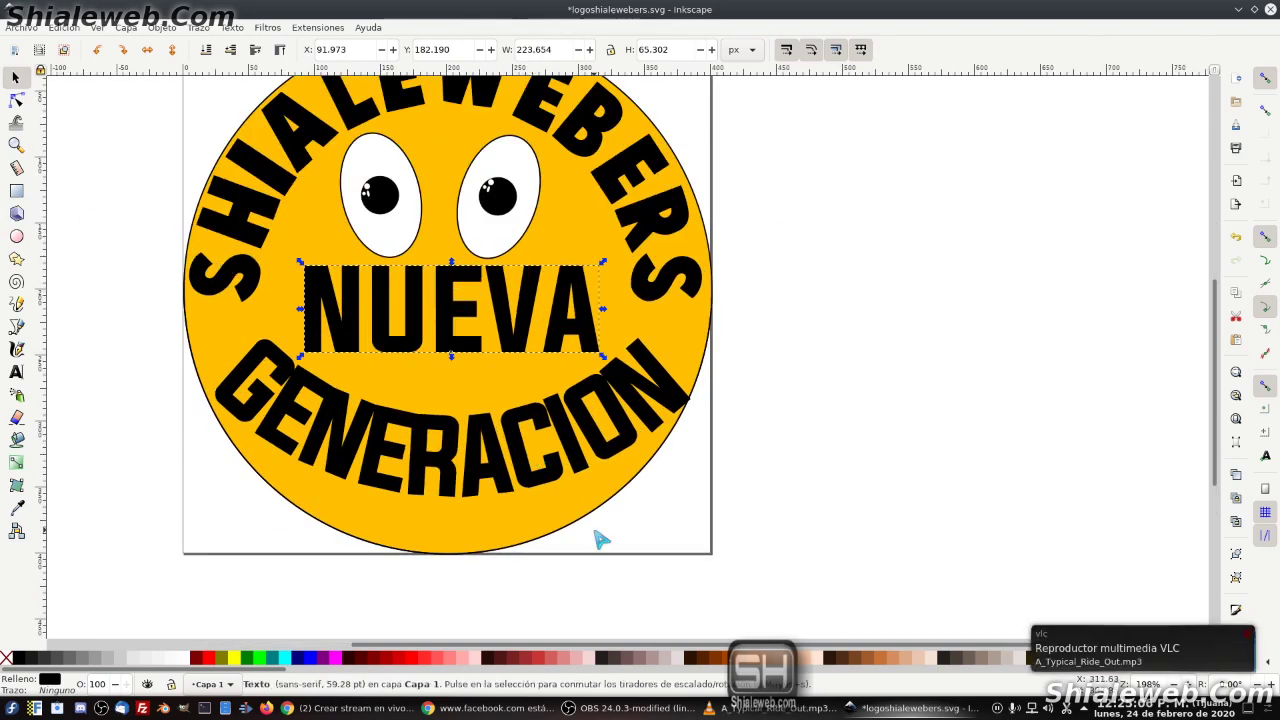
click(546, 505)
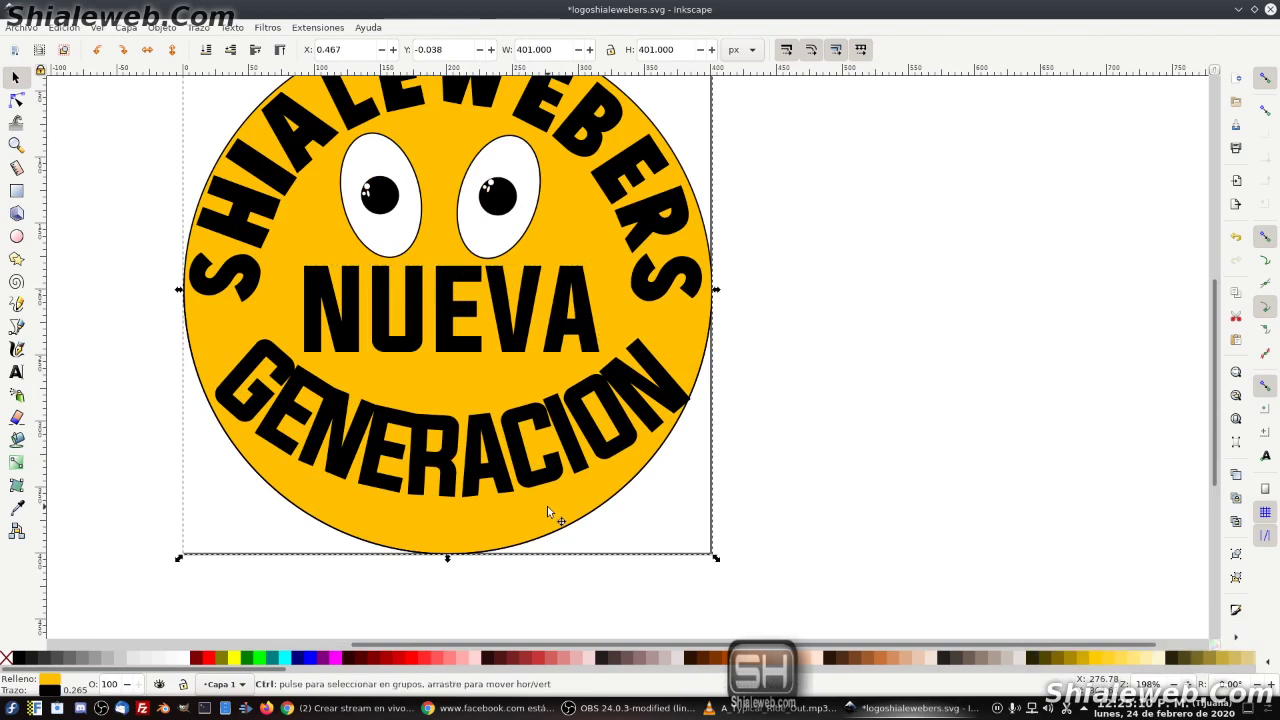
key(Home)
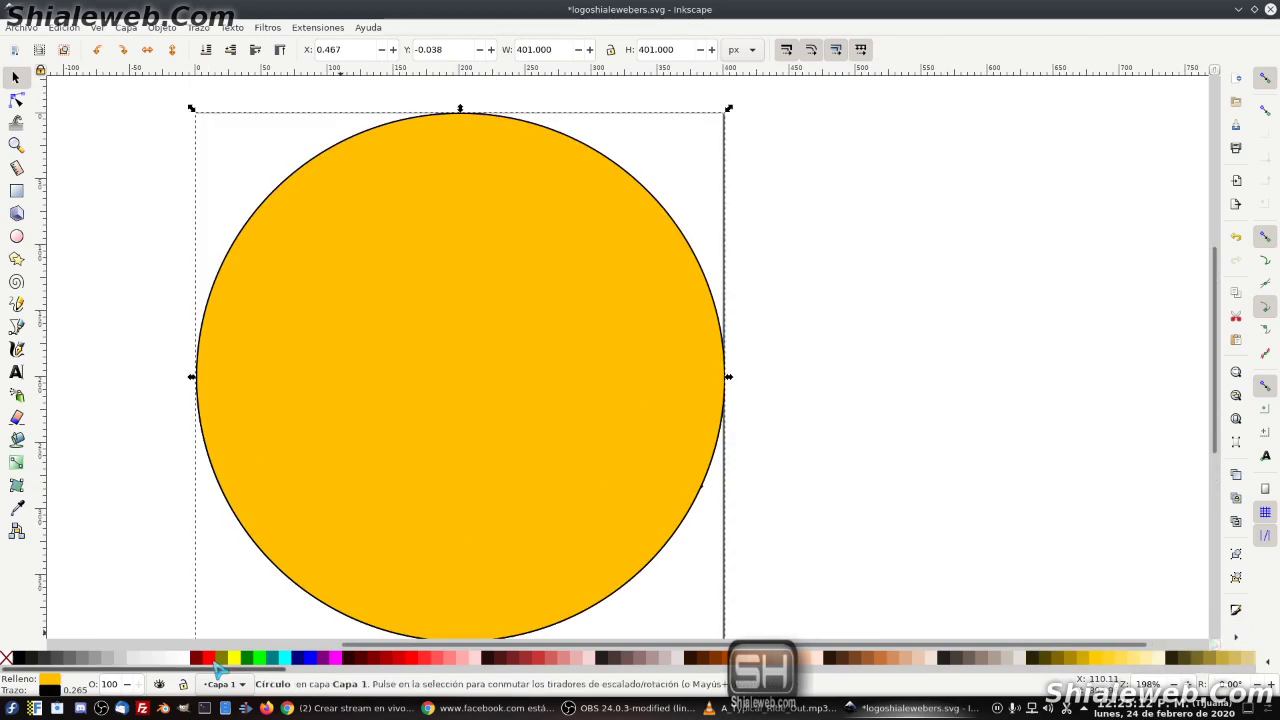
Fill the circle copy red and reshape it into a 239.376 × 122.198 px ellipse over NUEVA.
click(207, 658)
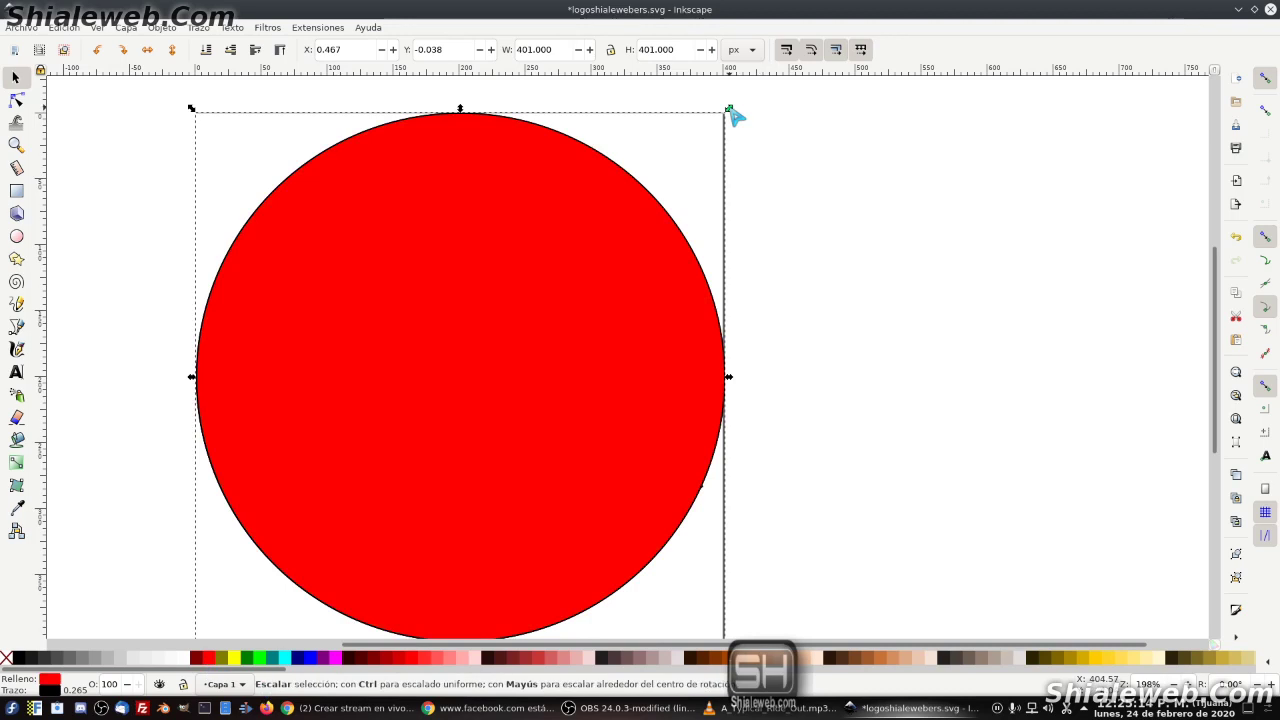
drag(729, 110, 540, 328)
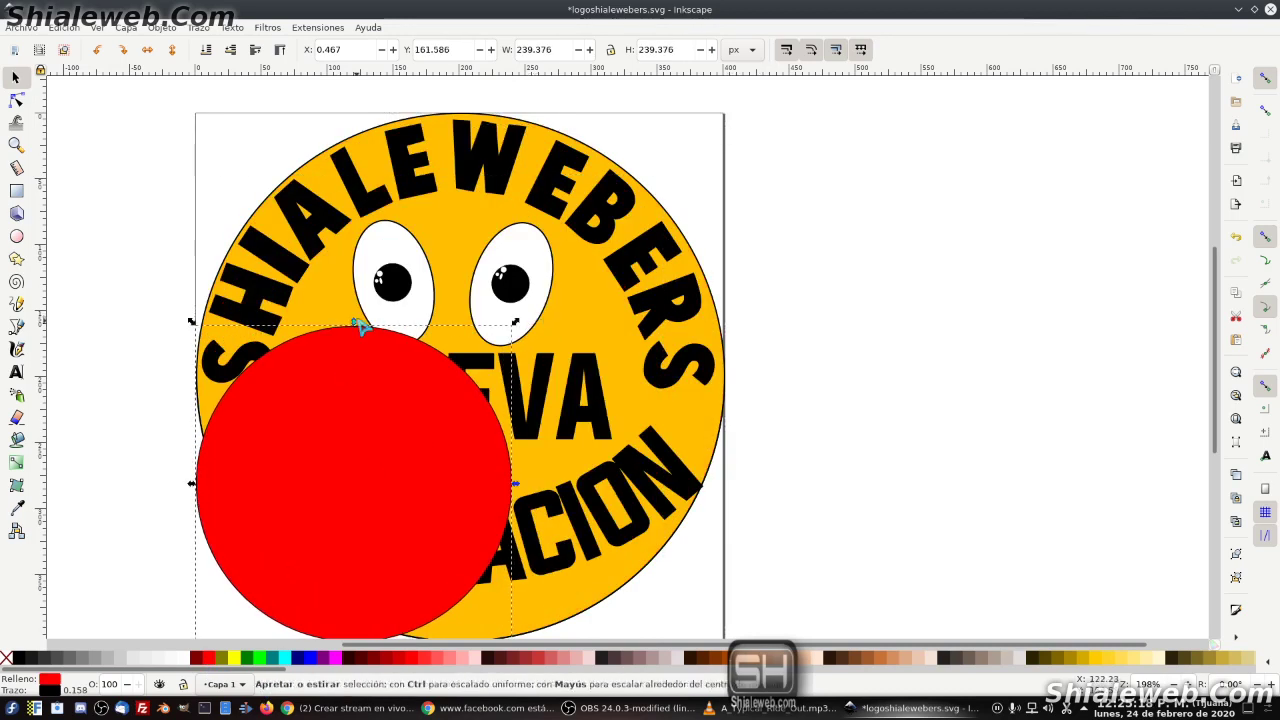
drag(357, 328, 372, 598)
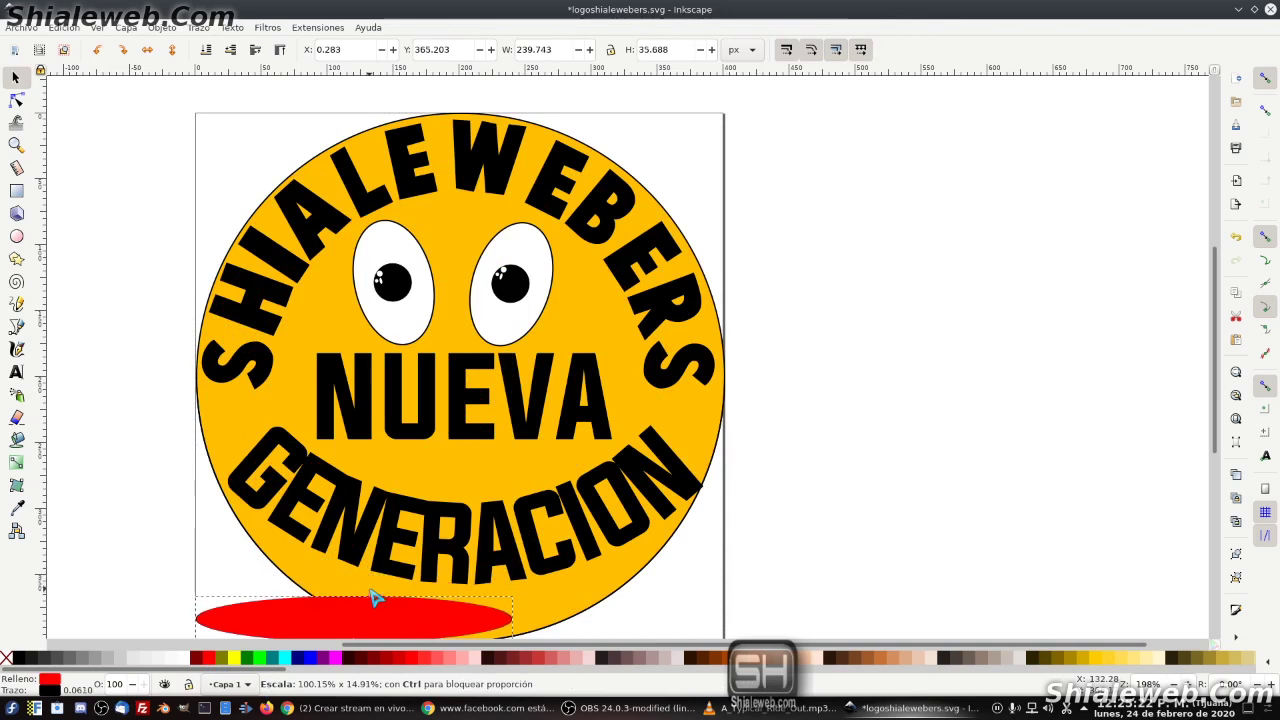
drag(372, 598, 372, 600)
scroll(380, 612, down, 2)
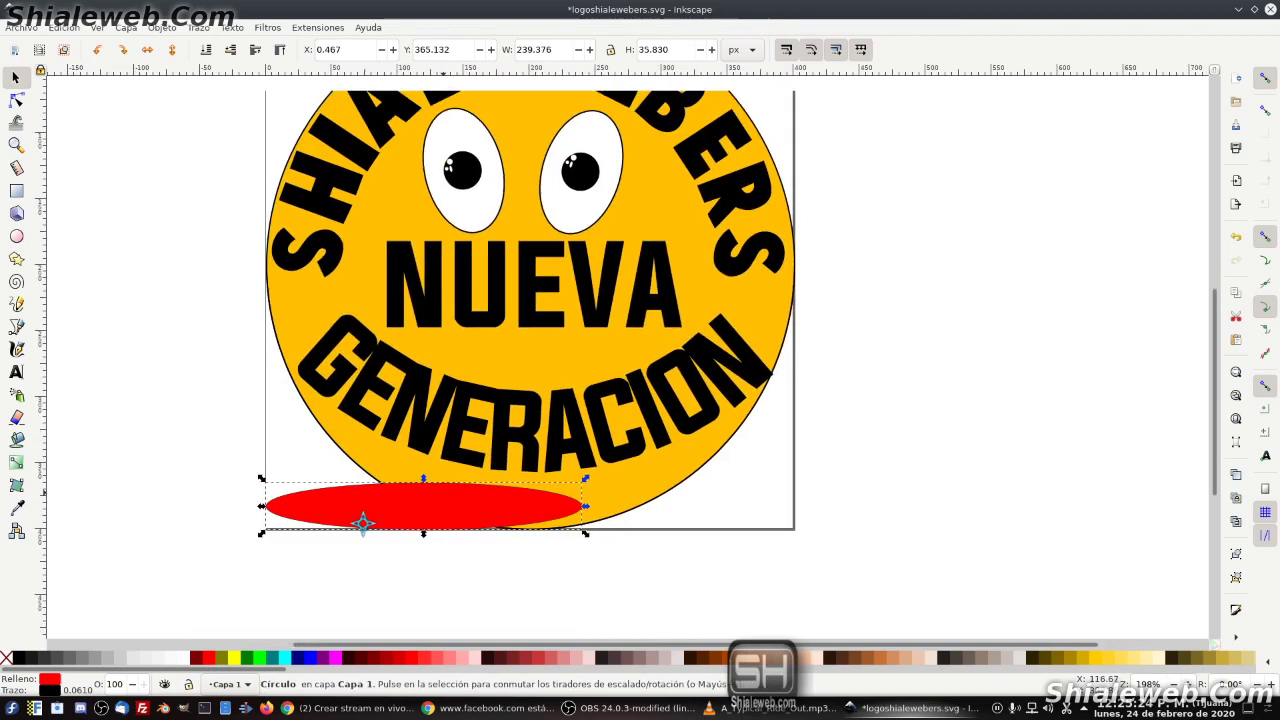
ctrl+scroll(378, 472, up, 1)
ctrl+scroll(378, 472, up, 1)
drag(371, 514, 606, 206)
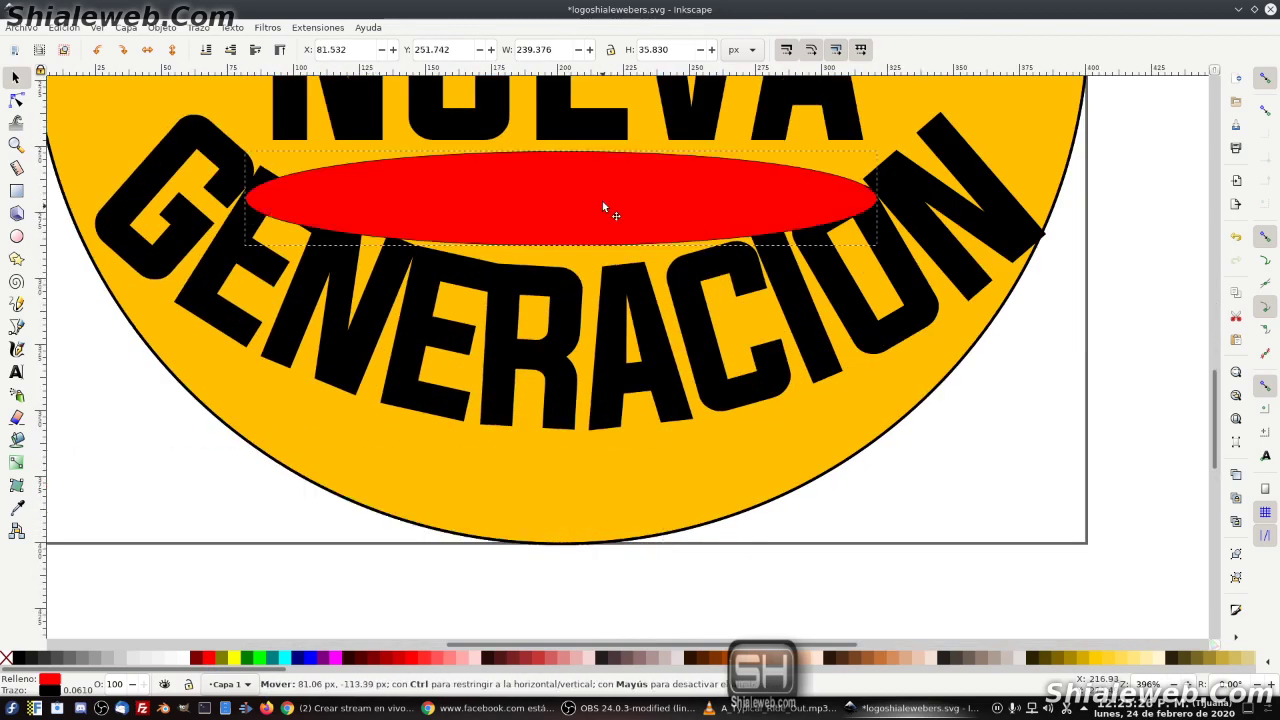
scroll(610, 230, up, 3)
ctrl+scroll(465, 457, down, 2)
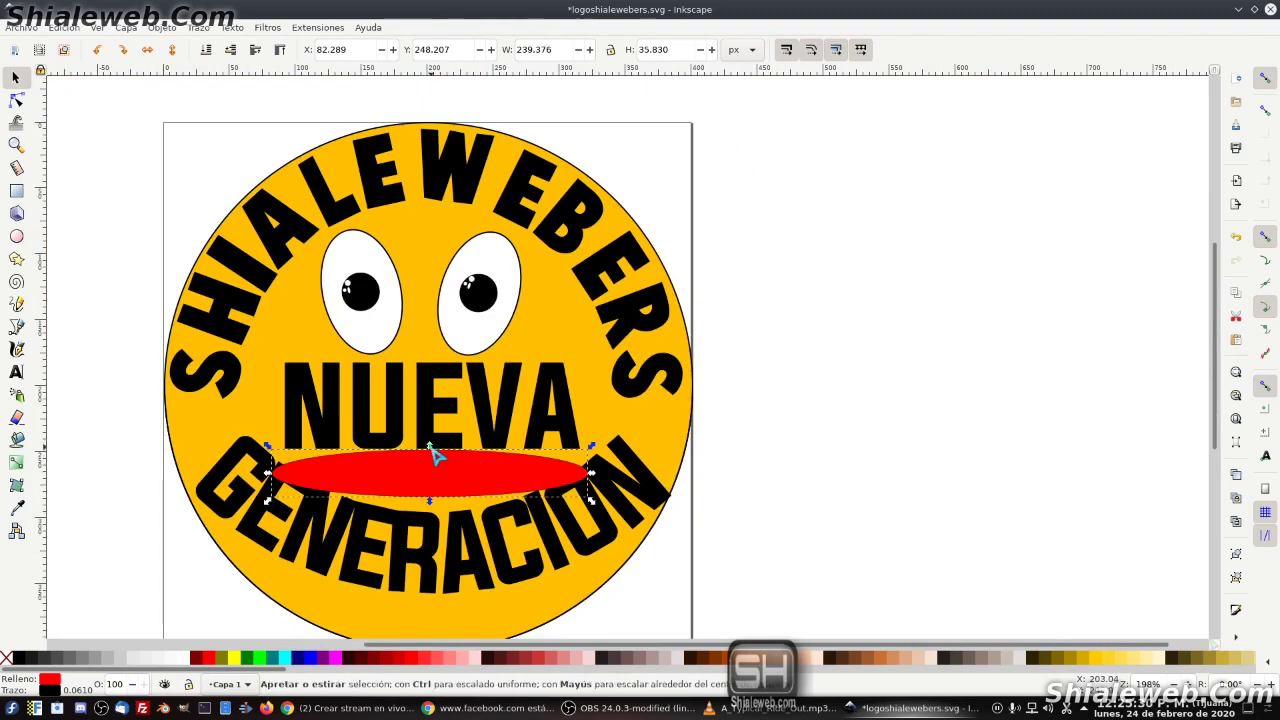
mouse_move(428, 446)
mouse_down()
mouse_move(437, 293)
mouse_move(425, 341)
mouse_up()
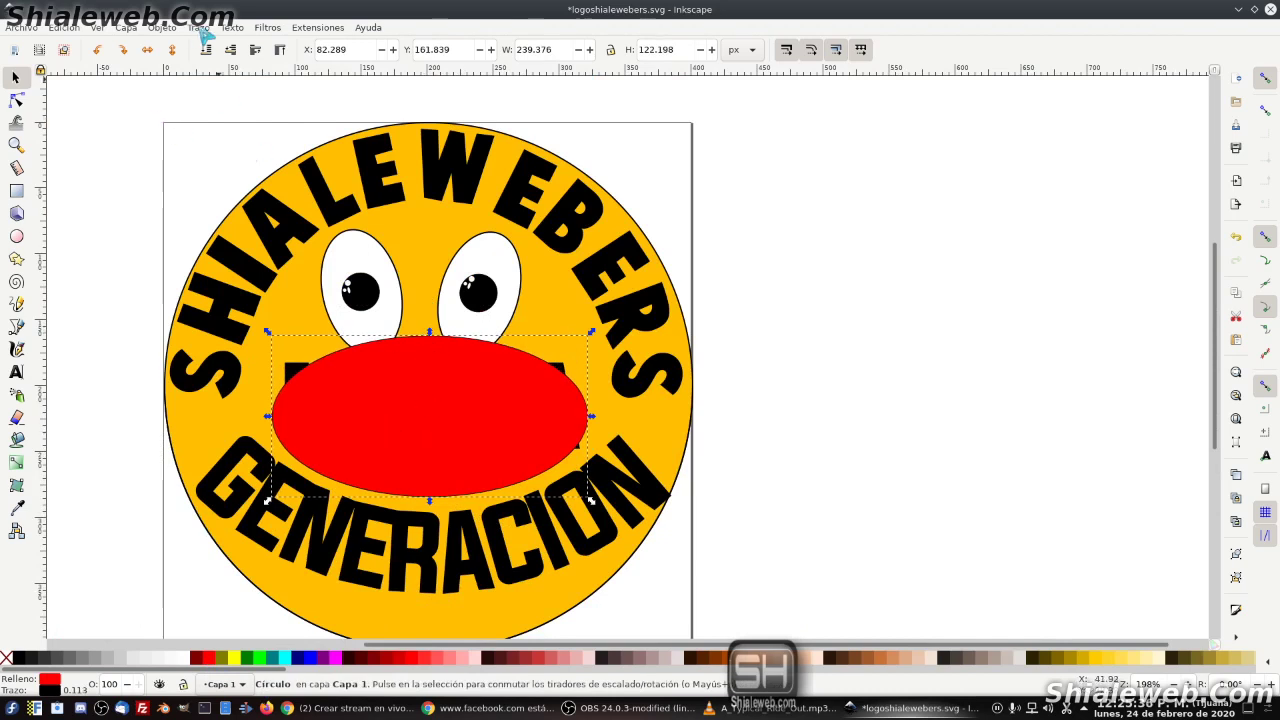
Convert the red ellipse to a path and lower its top node into a smile curve.
click(199, 27)
click(240, 40)
double_click(429, 340)
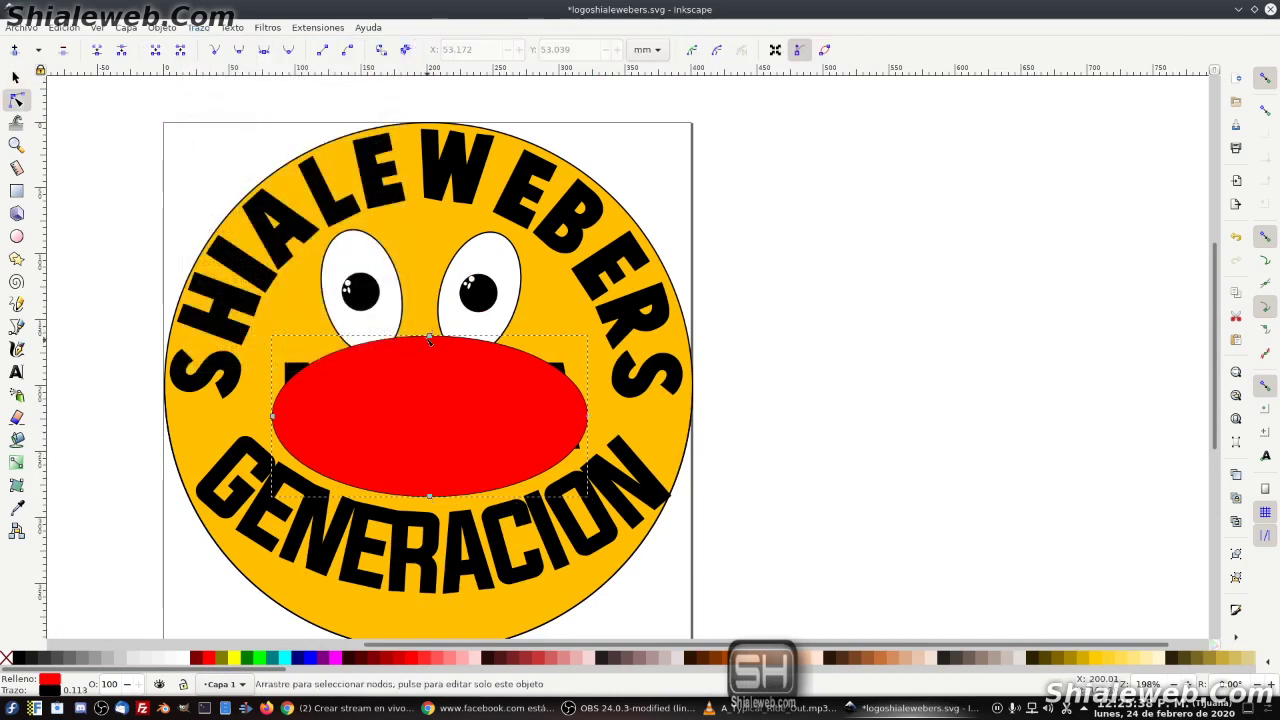
drag(358, 302, 470, 370)
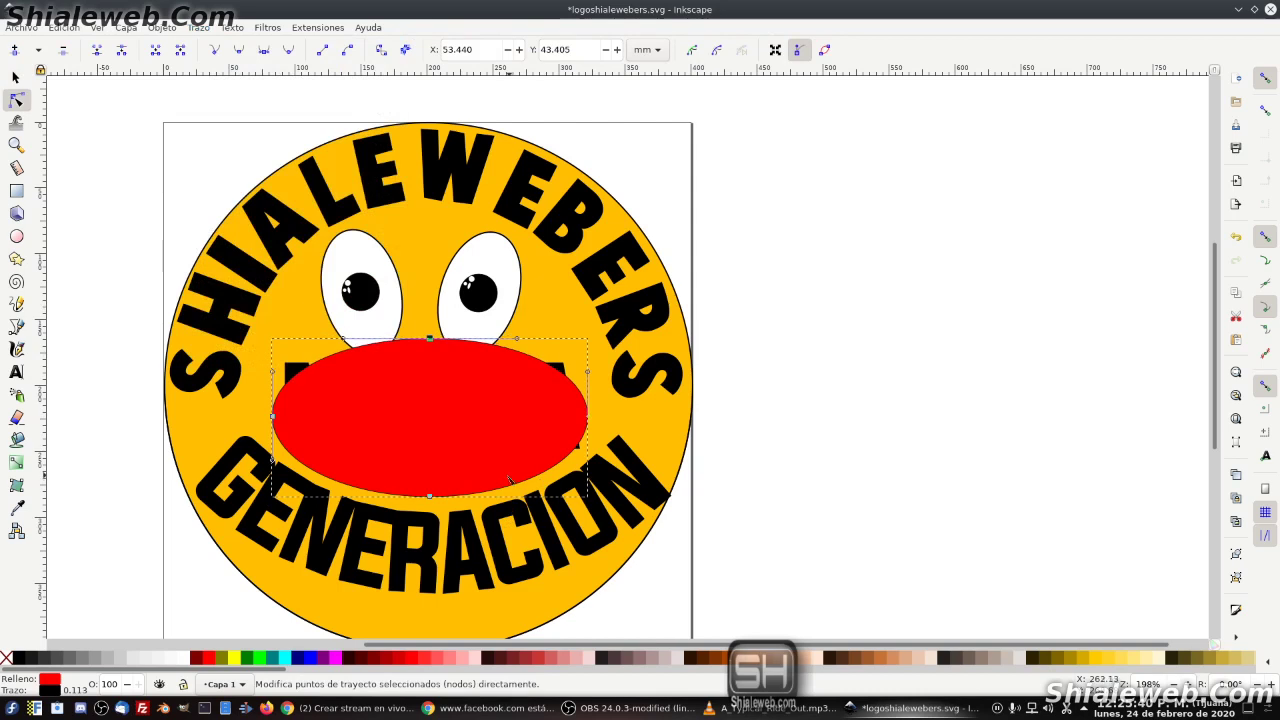
key(Down)
key(Down)
key(Down)
key(Down)
key(Down)
key(Down)
key(Down)
key(Down)
key(Down)
key(Down)
key(Down)
key(Down)
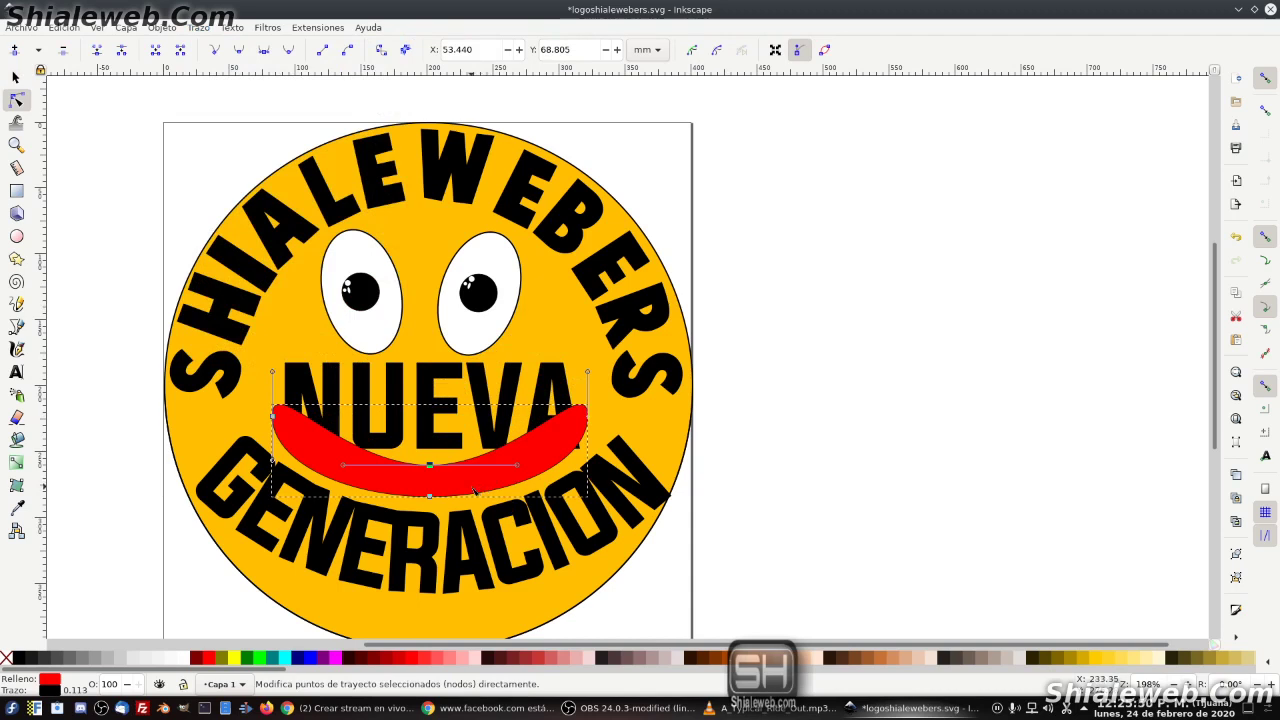
key(Down)
key(Down)
key(Down)
key(Down)
key(Down)
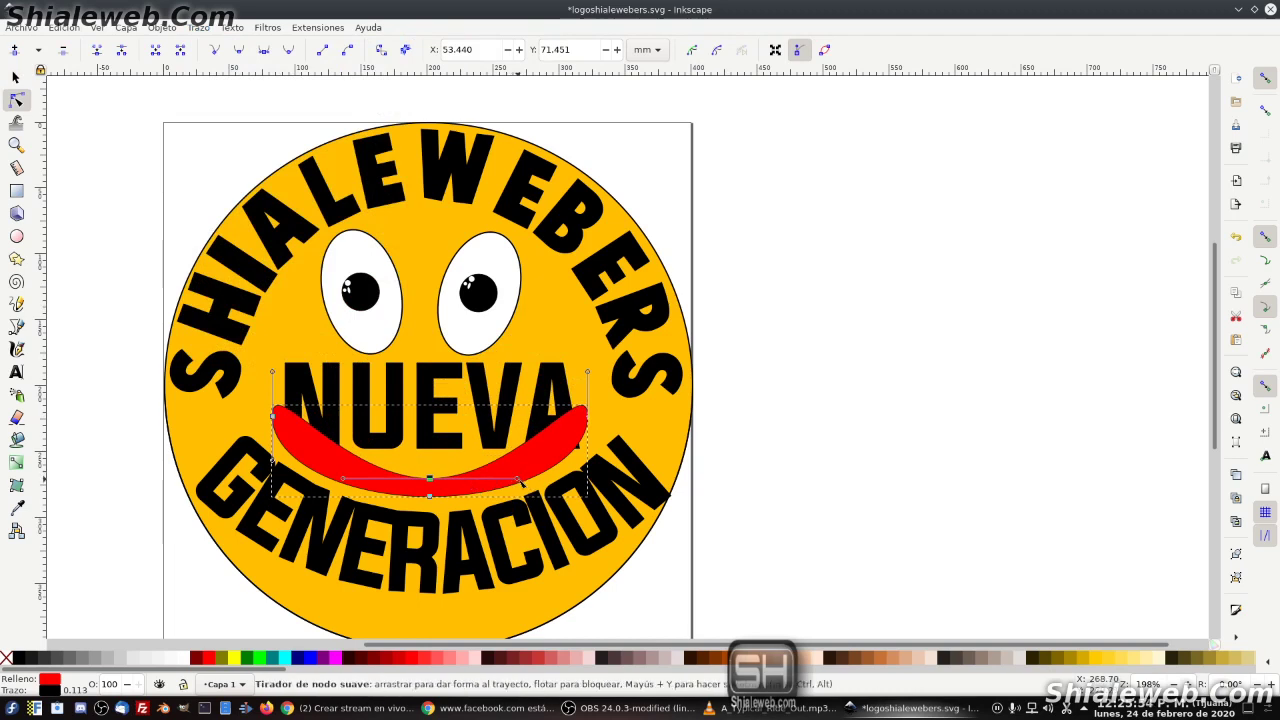
Stretch the mouth's left and right ends outward, then nudge the smile slightly lower.
drag(519, 482, 605, 479)
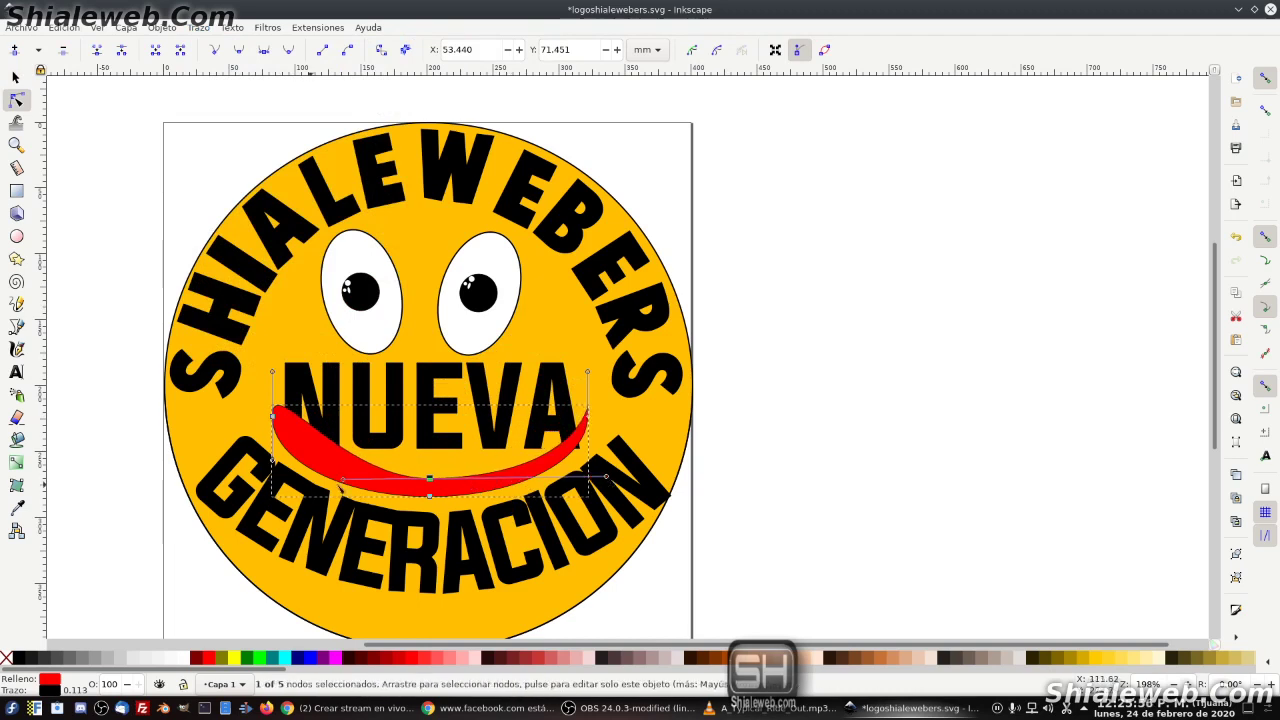
drag(342, 486, 260, 483)
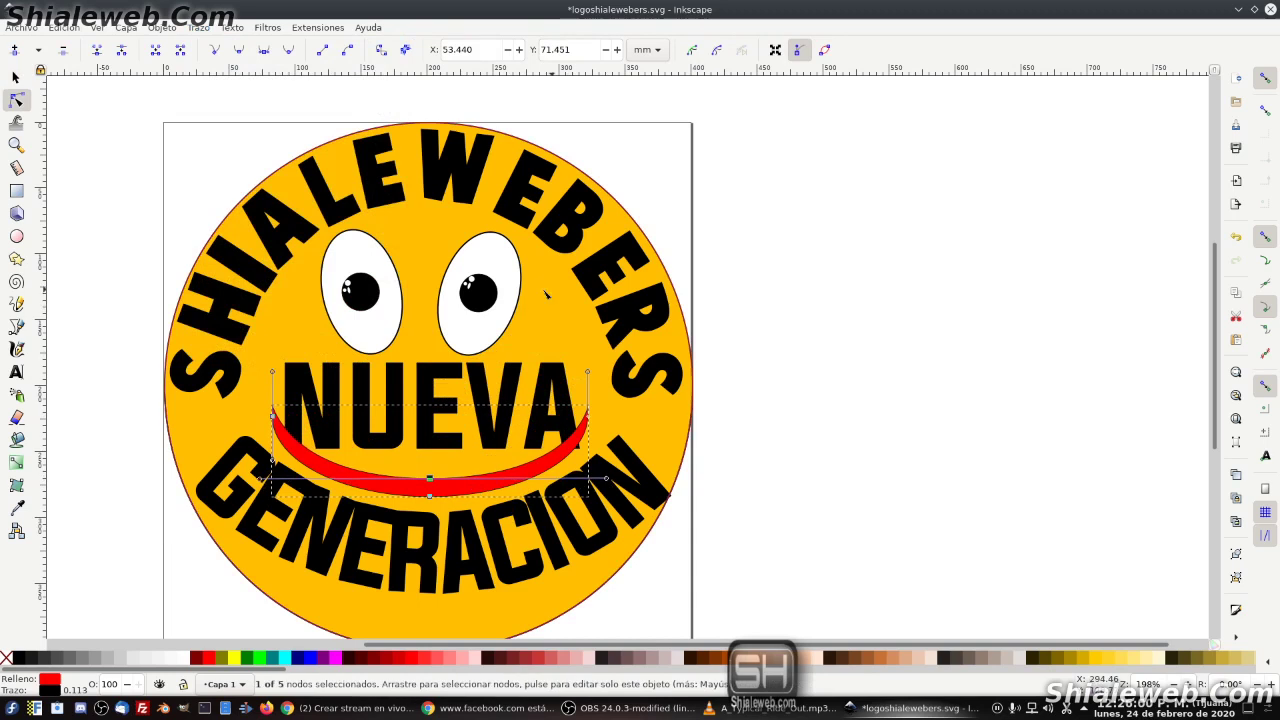
key(s)
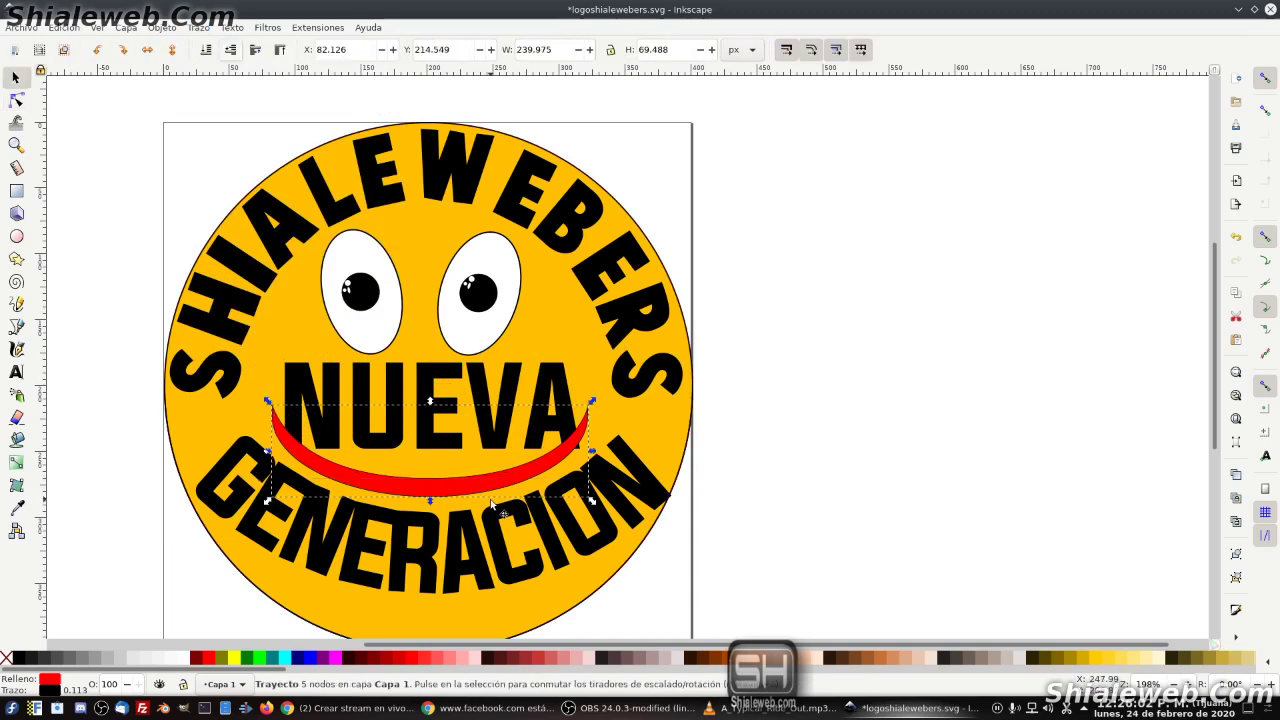
key(Down)
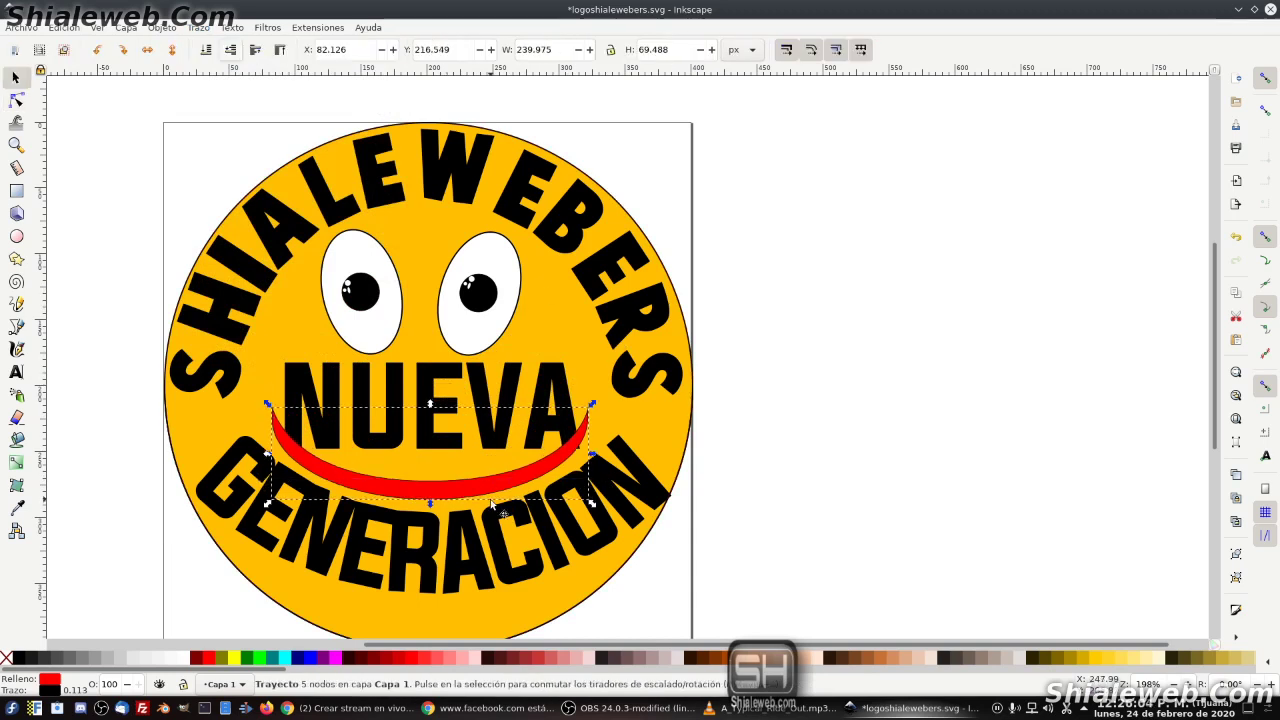
key(Down)
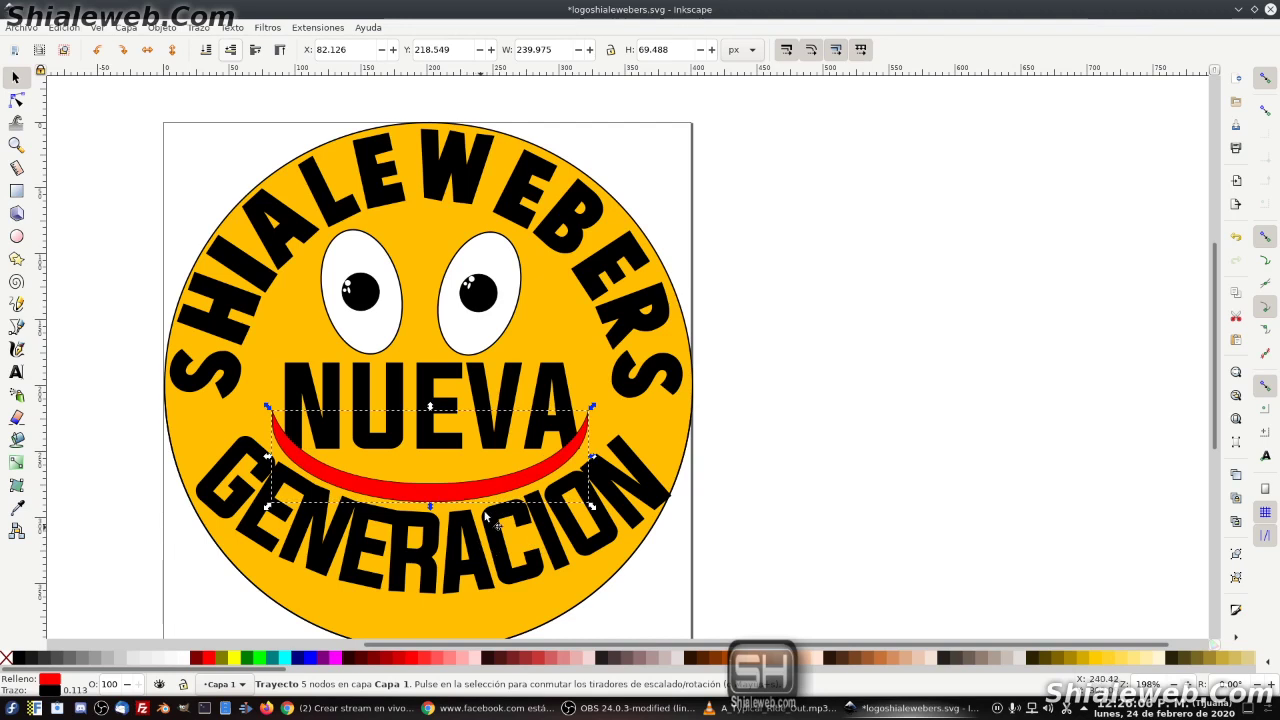
Shrink NUEVA slightly and shift it right to centre it above the smile.
click(437, 374)
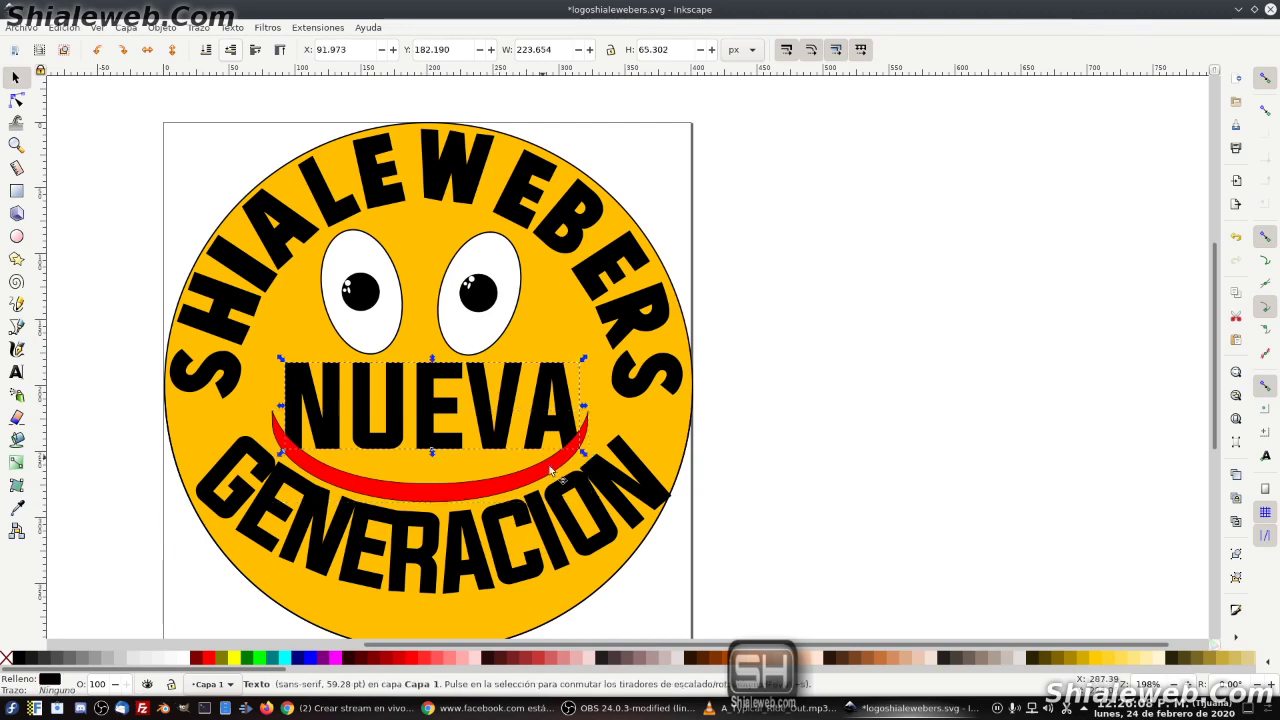
drag(583, 453, 571, 449)
drag(425, 408, 439, 403)
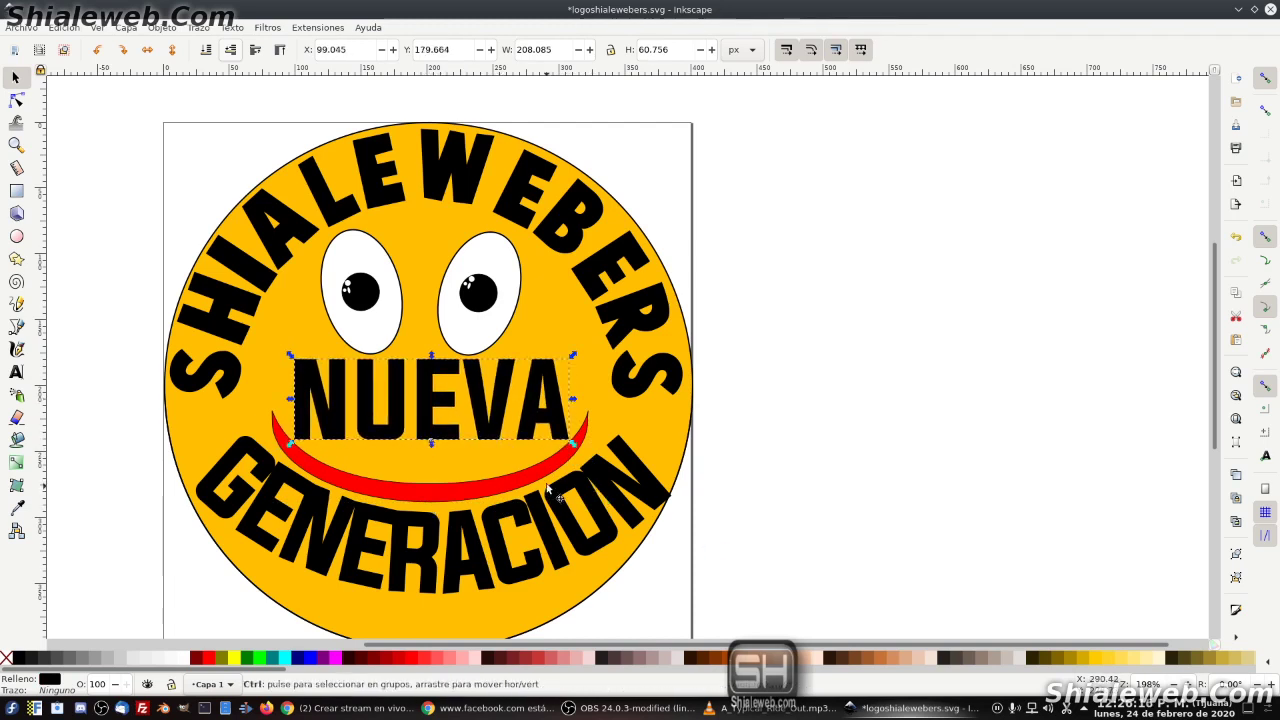
scroll(545, 440, up, 2)
scroll(550, 455, down, 1)
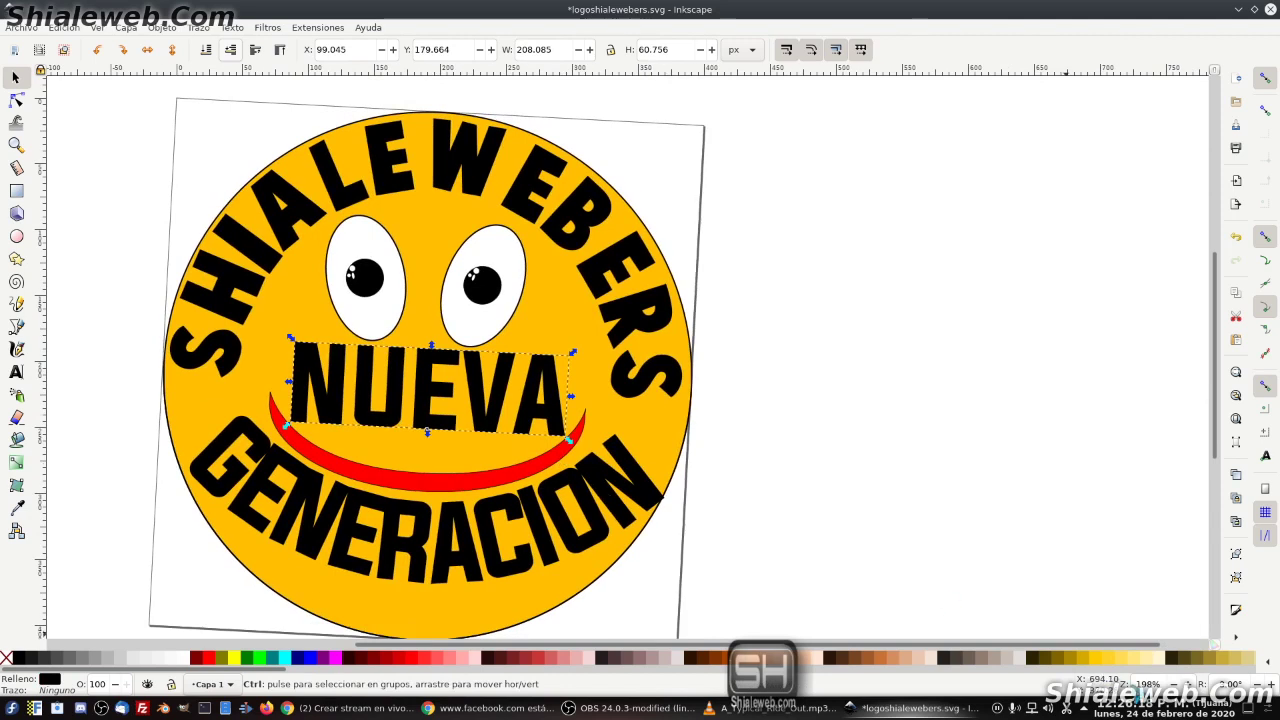
Reset the canvas rotation to 0°, reframe the view, and deselect NUEVA.
click(1228, 684)
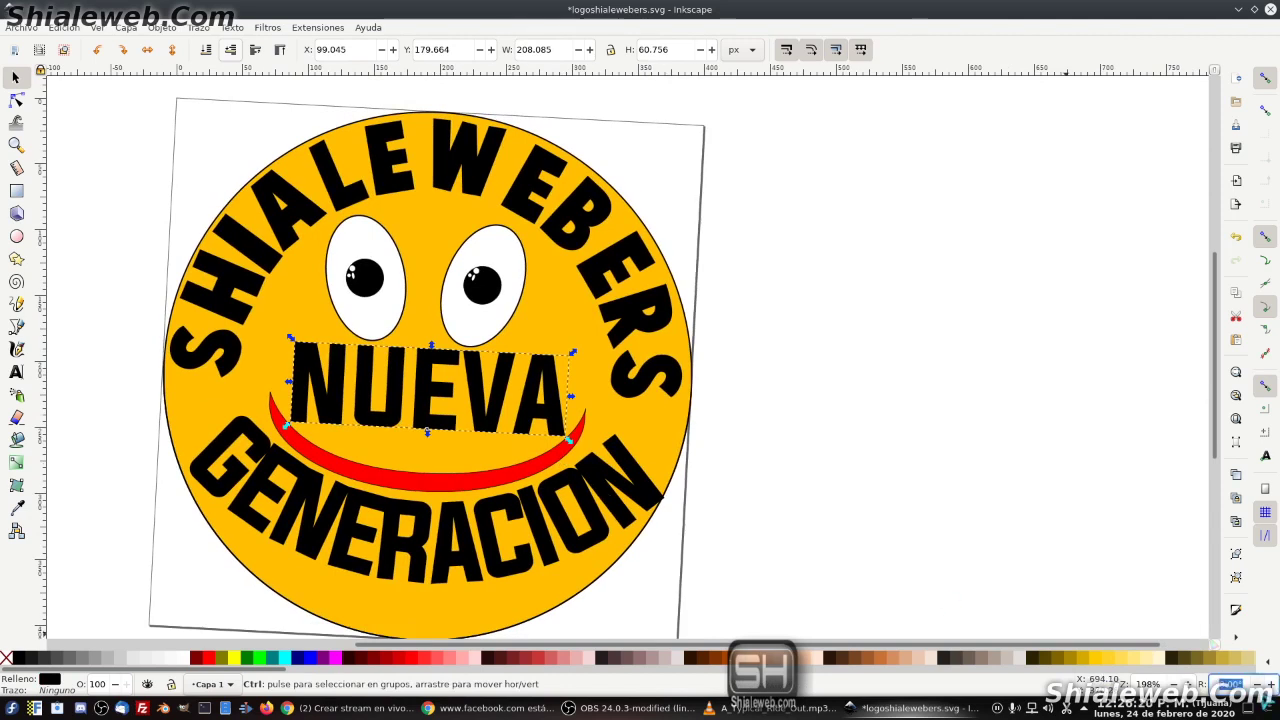
text(0)
key(Return)
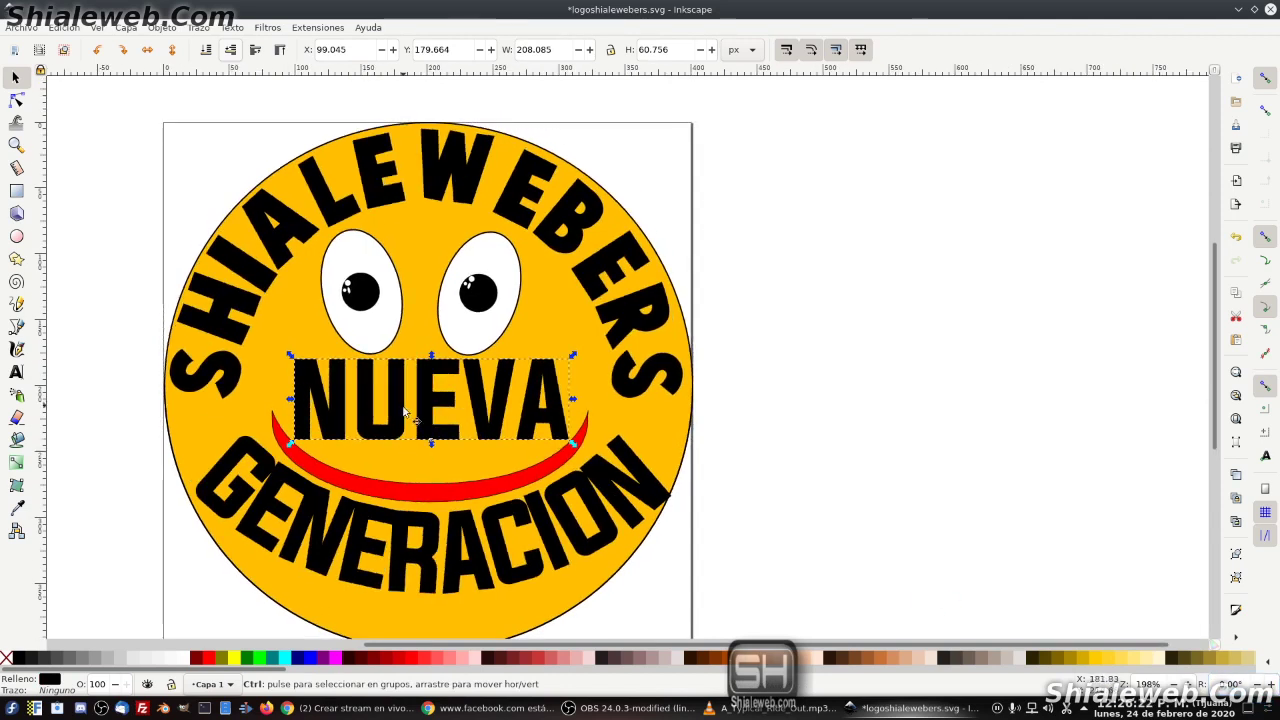
scroll(404, 412, down, 8)
scroll(414, 408, up, 5)
scroll(408, 400, up, 1)
ctrl+scroll(404, 392, down, 2)
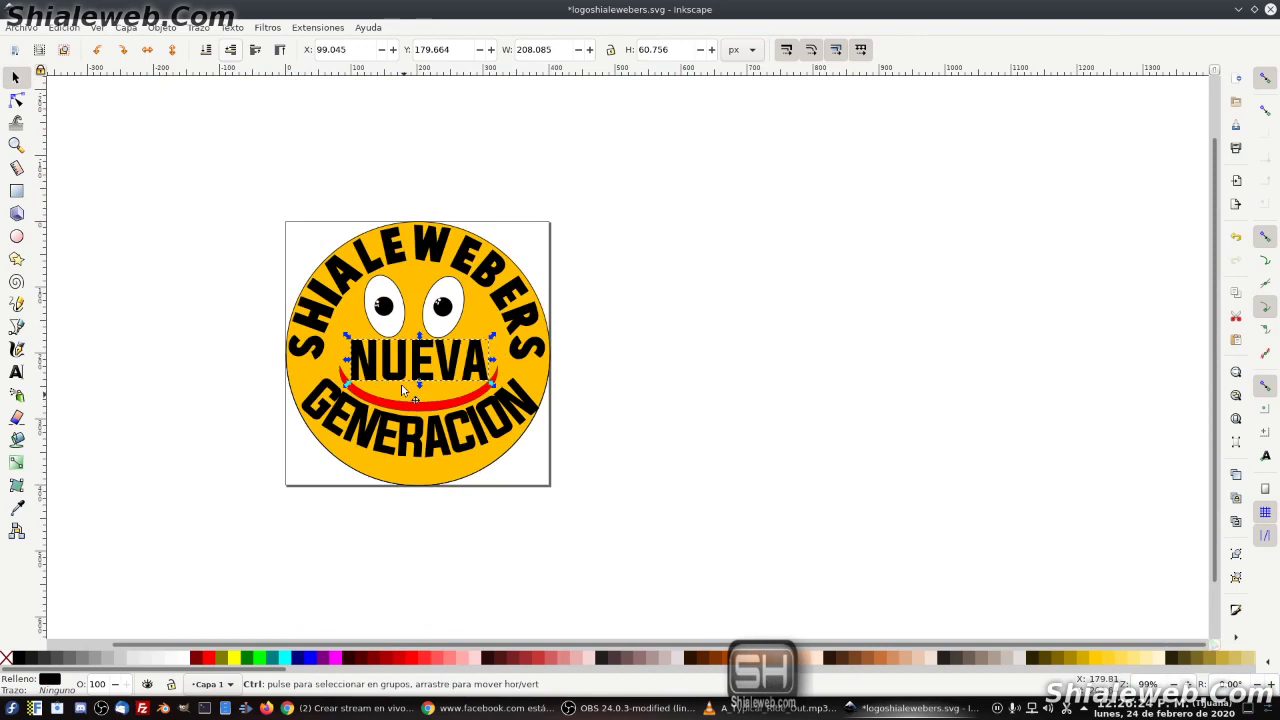
drag(404, 390, 382, 426)
click(680, 510)
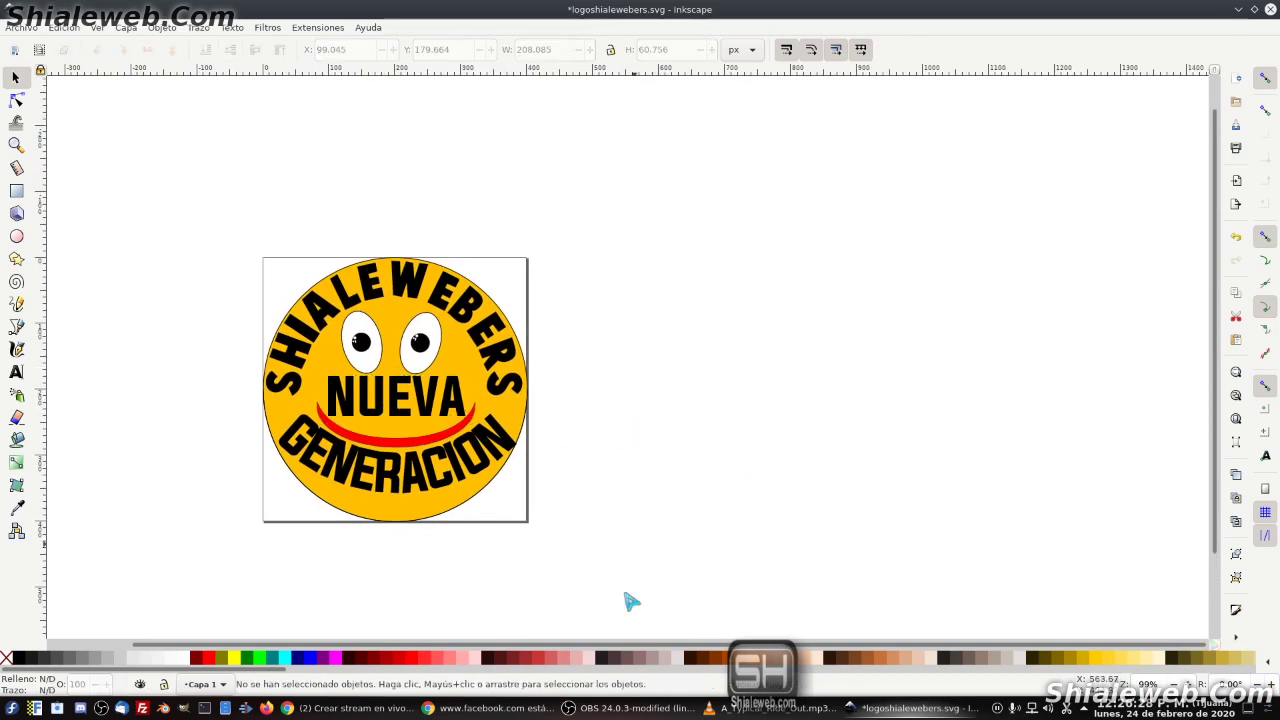
click(640, 708)
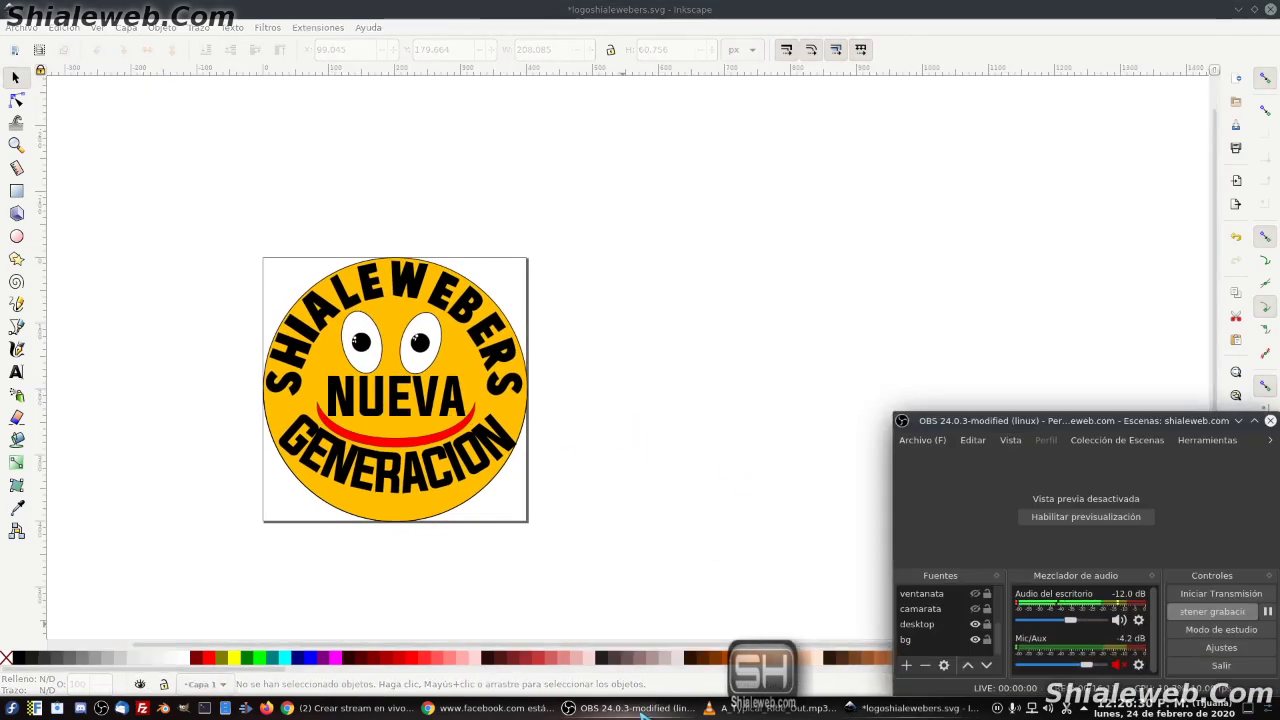
click(644, 710)
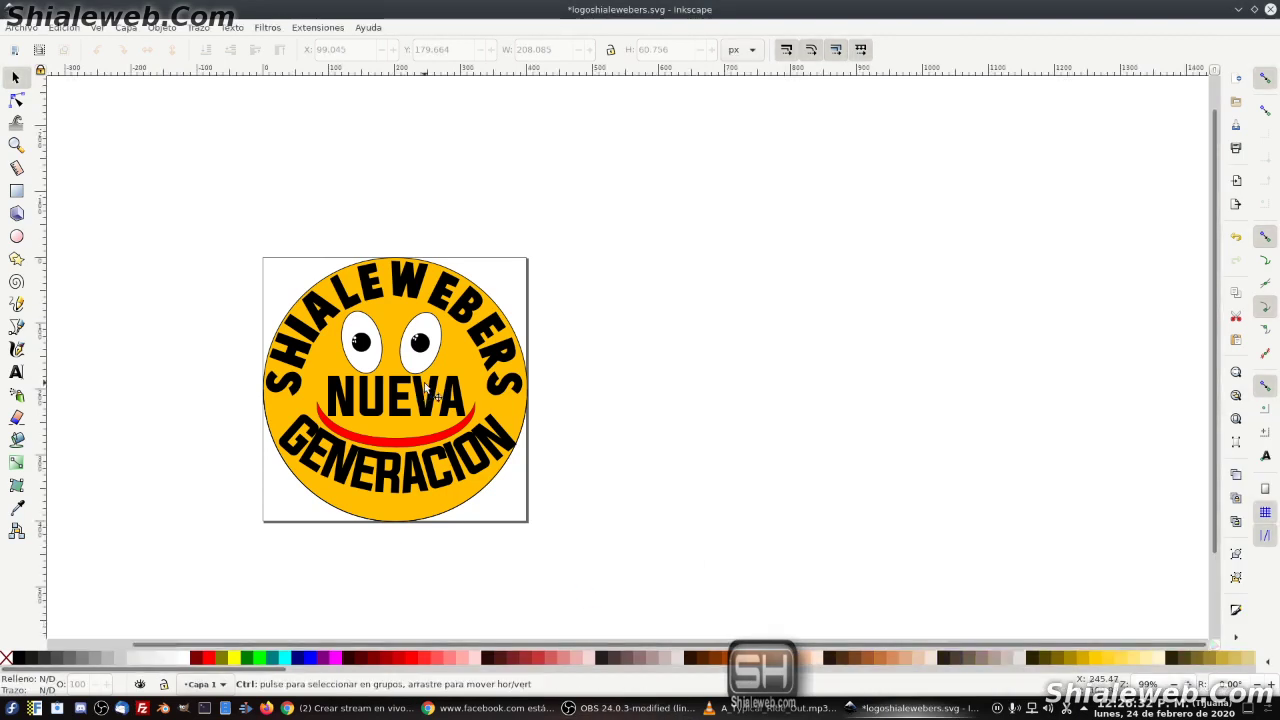
ctrl+scroll(424, 394, up, 2)
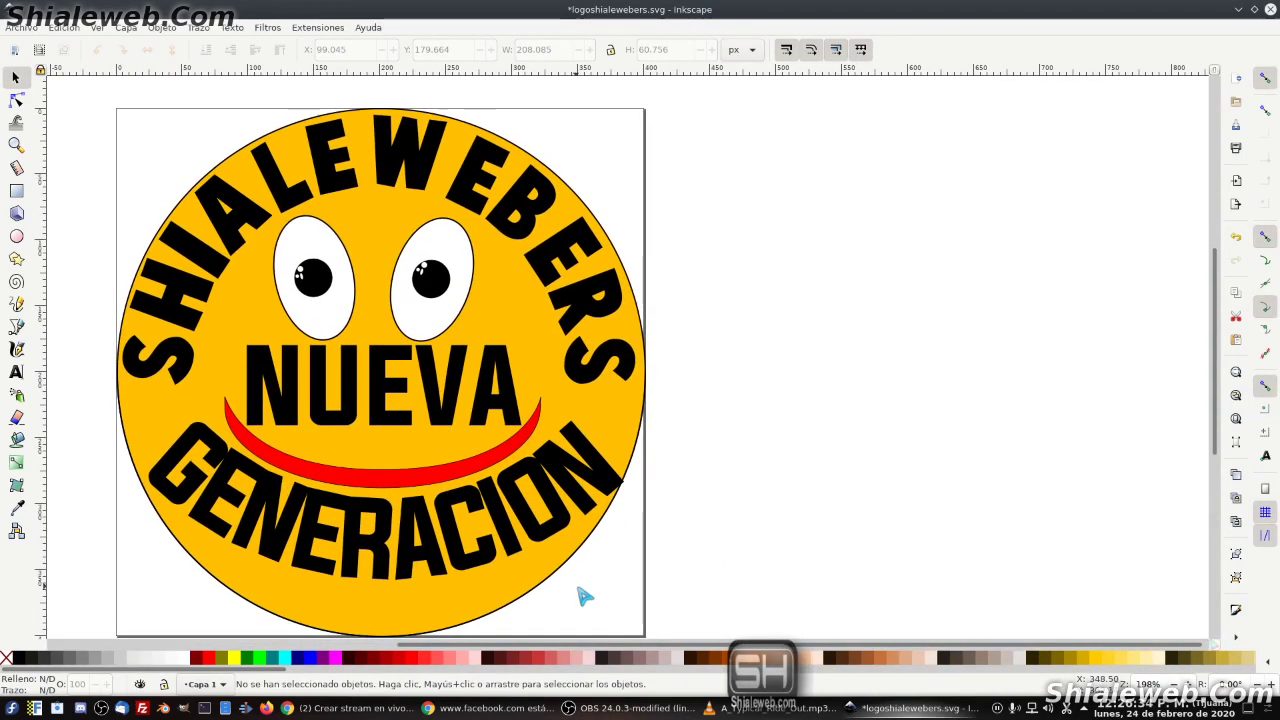